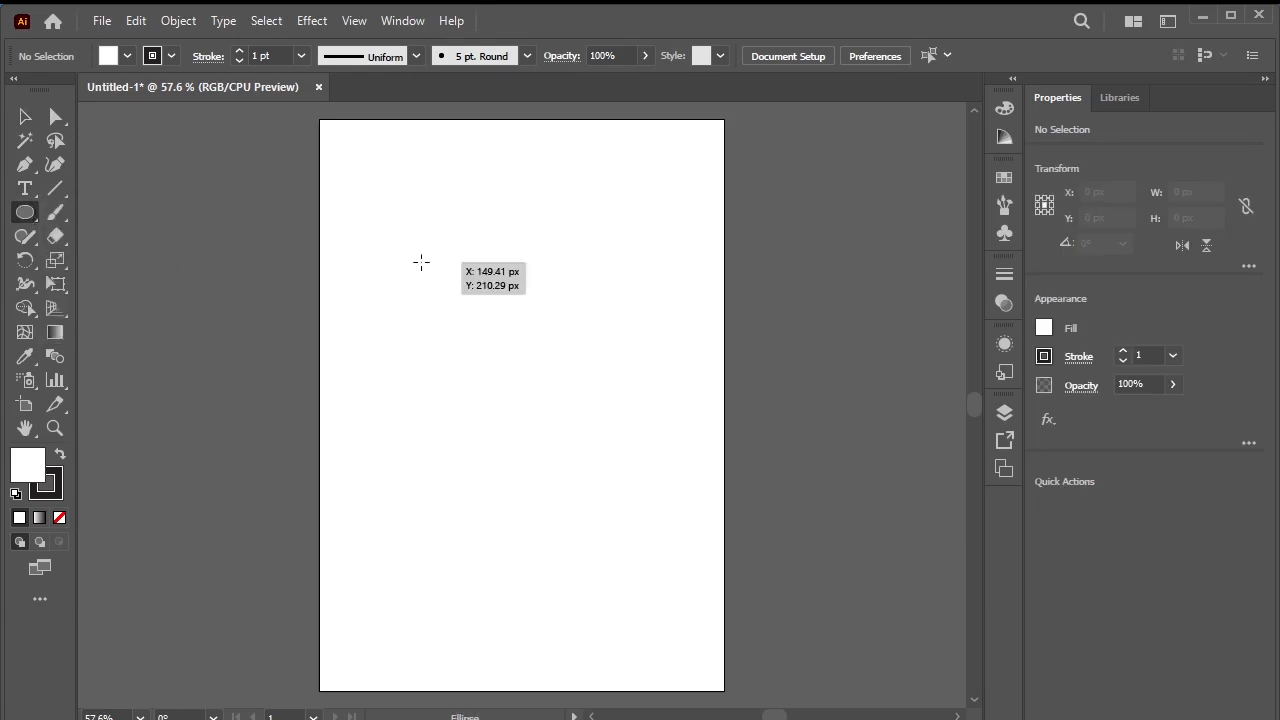
- Draw a circle about 454 px in diameter and centre it horizontally and vertically on the artboard
left_click_drag(421, 262, 608, 572)
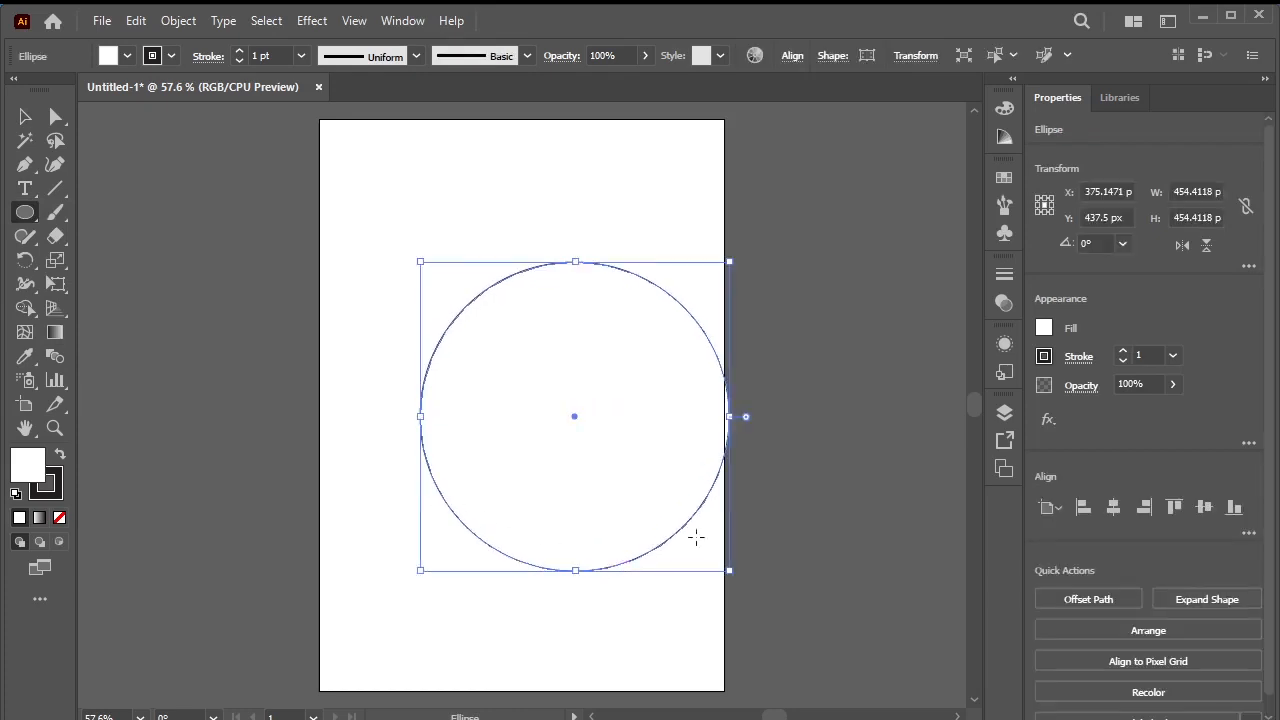
left_click(1114, 506)
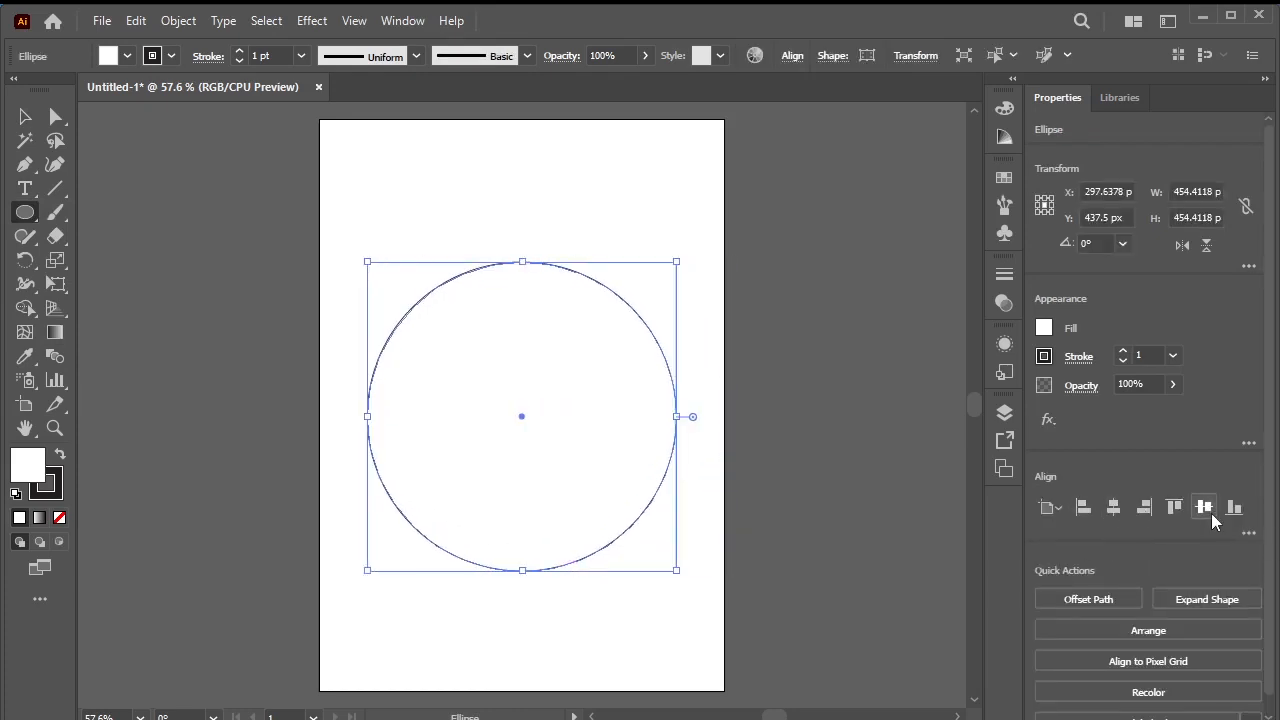
left_click(1210, 513)
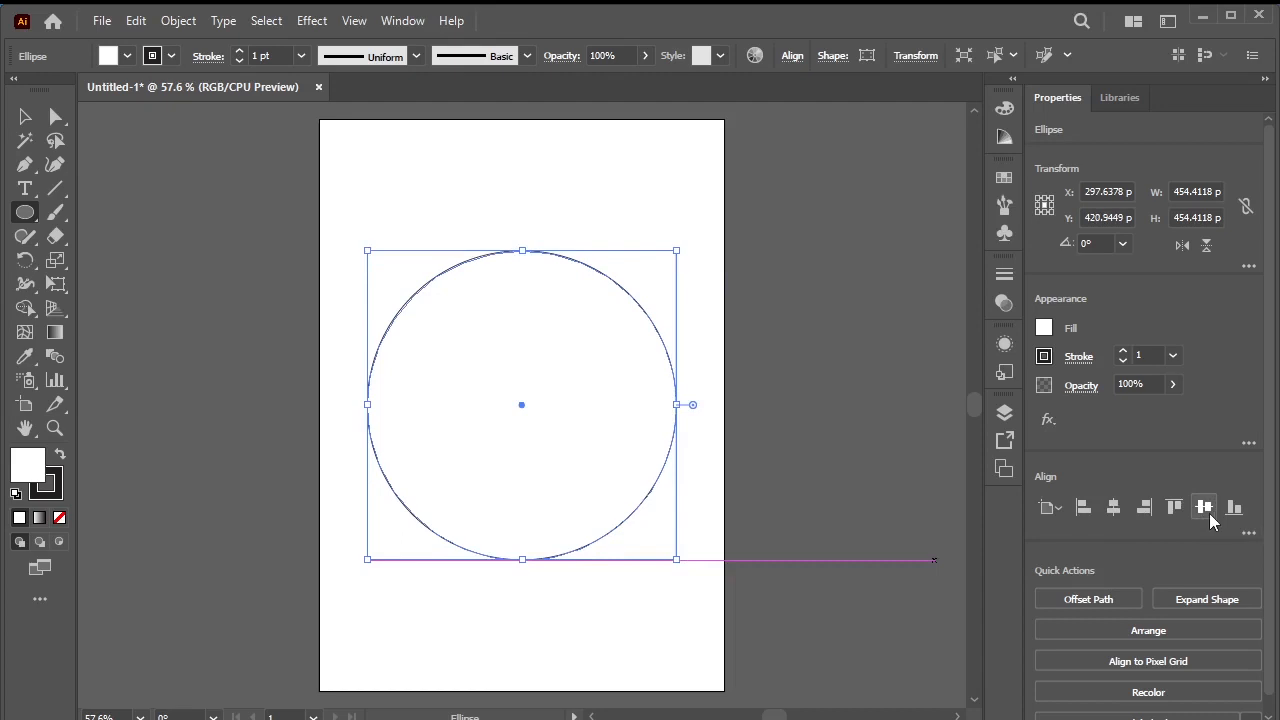
- Remove the circle's fill and give it a 200 pt dashed stroke that preserves exact dash and gap lengths
left_click(59, 518)
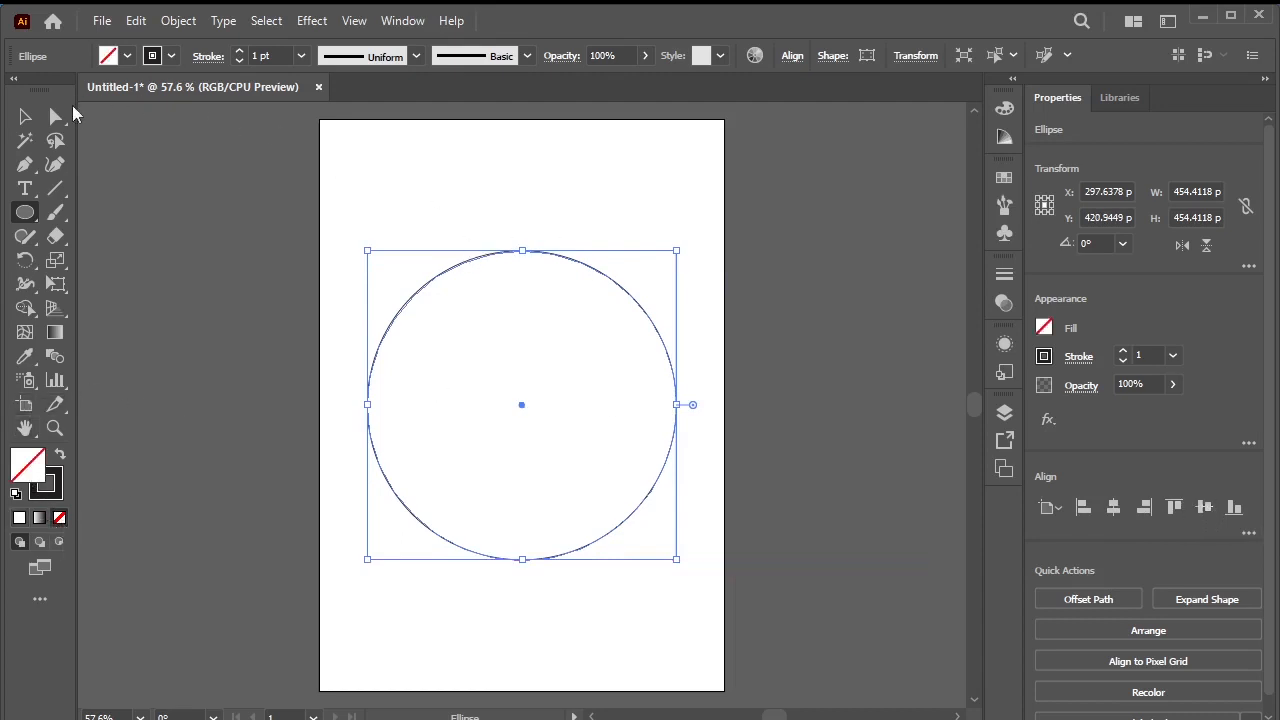
left_click(196, 62)
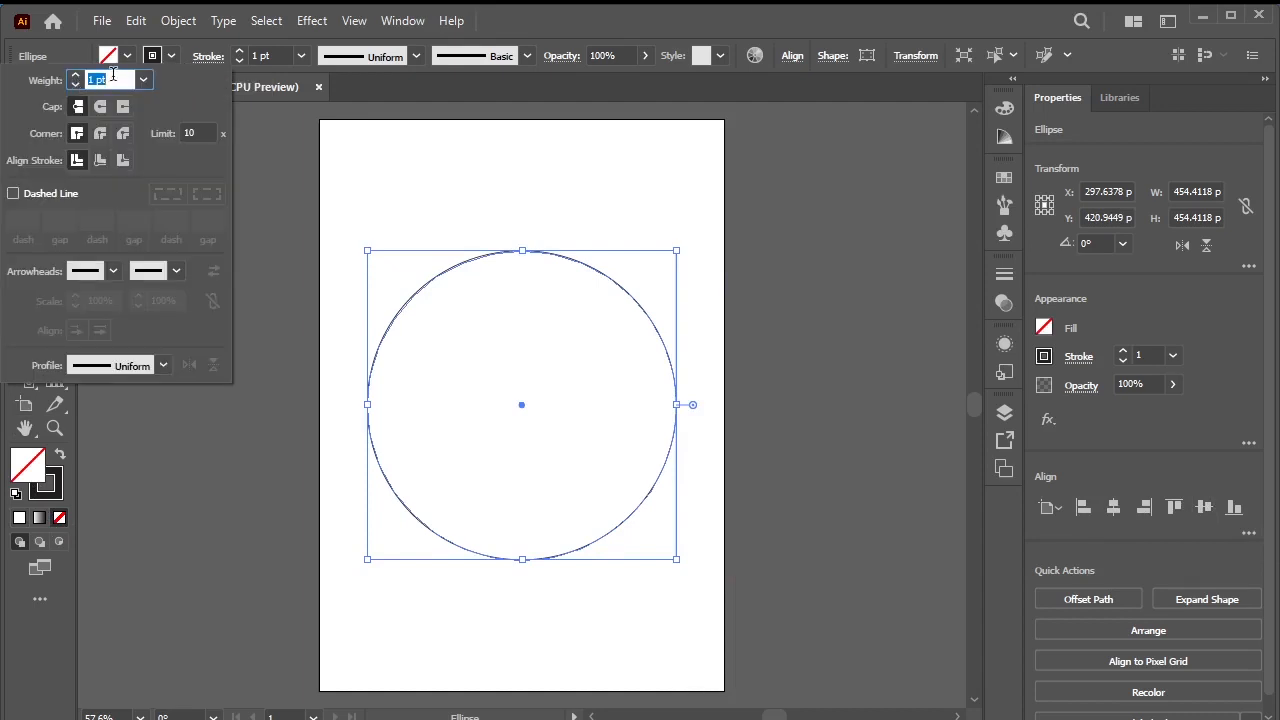
type("200")
left_click(13, 193)
left_click(168, 194)
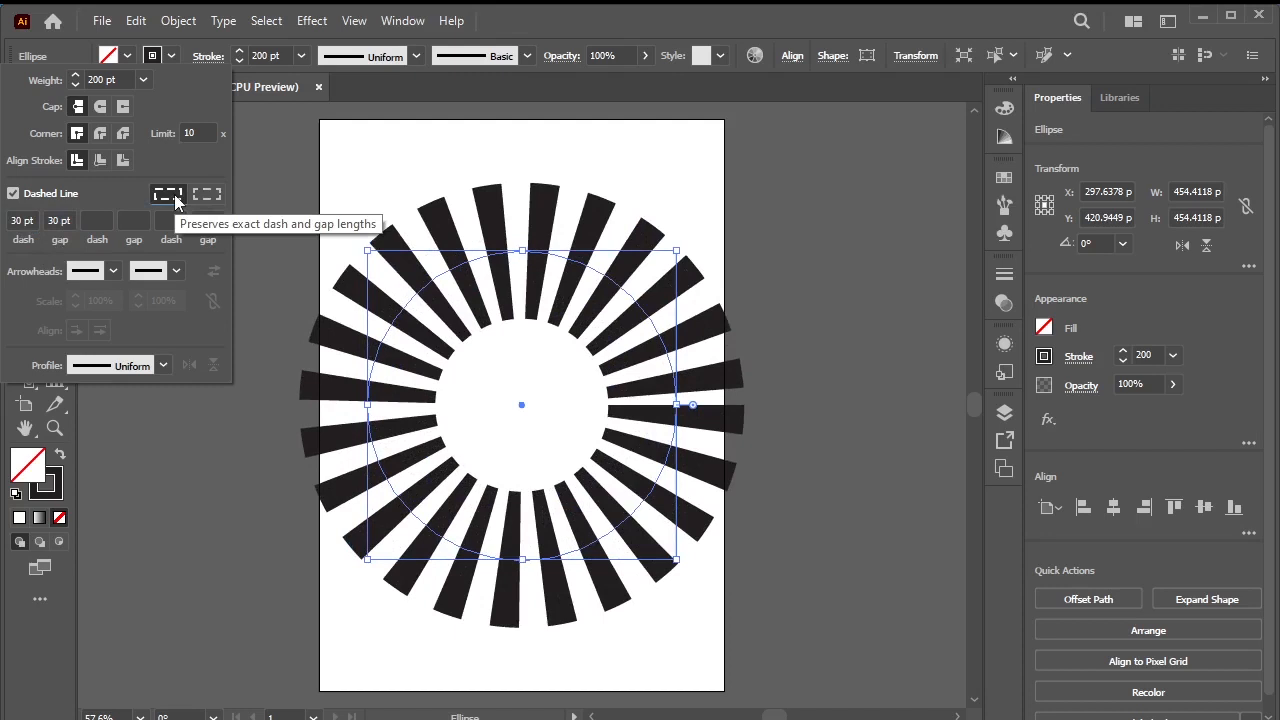
- Increase the circle's stroke weight to 446 pt so the dashes meet at the centre
left_click(78, 79)
left_click(78, 75)
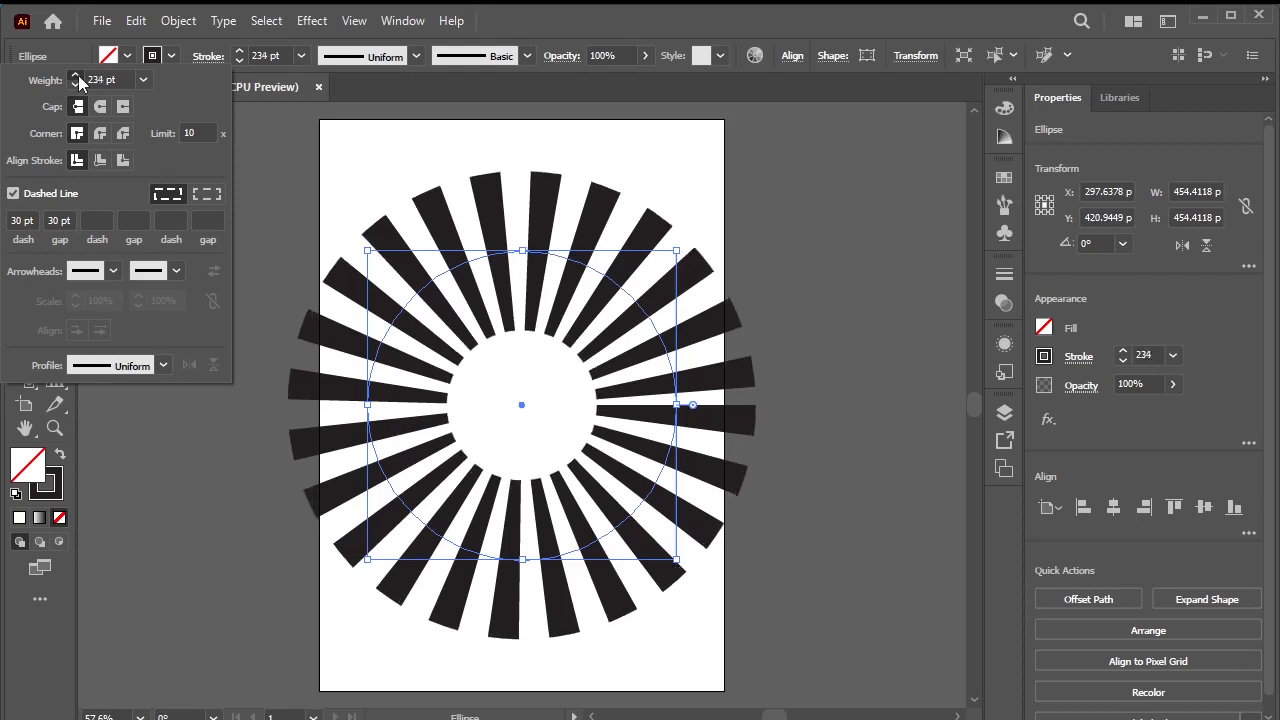
left_click_drag(78, 75, 73, 84)
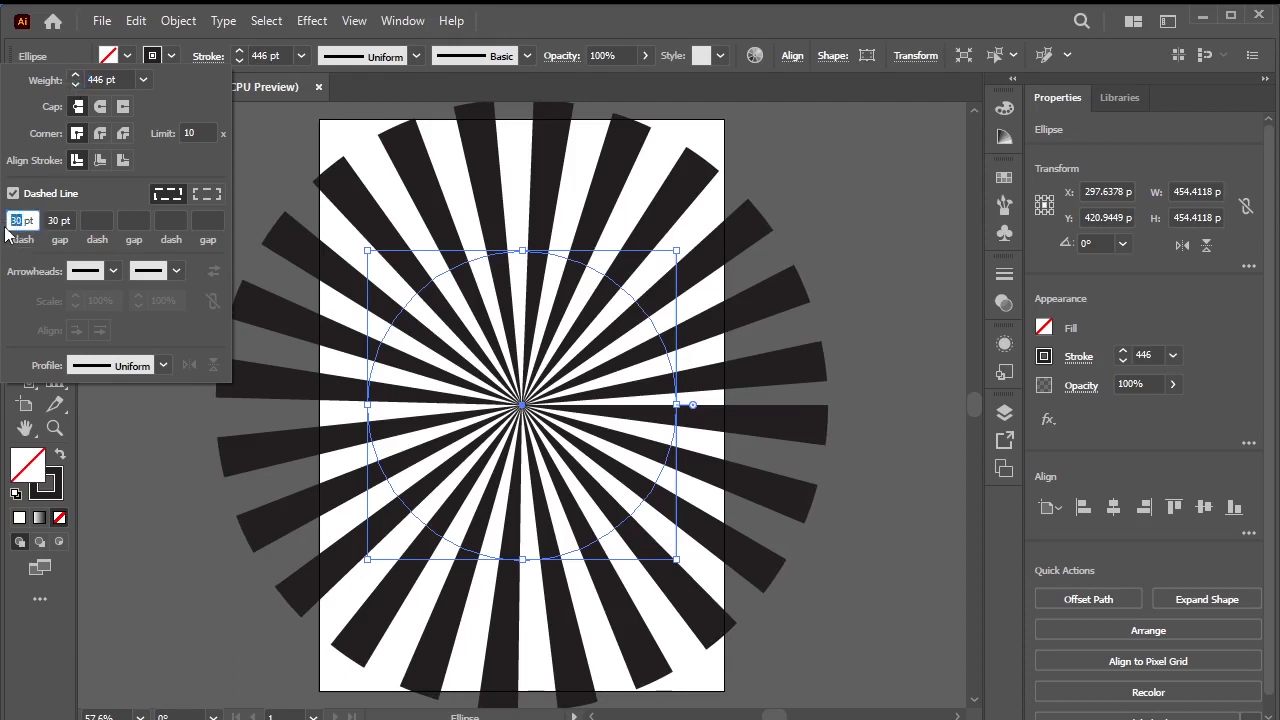
- Set both the dash and the gap of the circle's stroke to 20 pt
double_click(22, 219)
type("20")
double_click(60, 219)
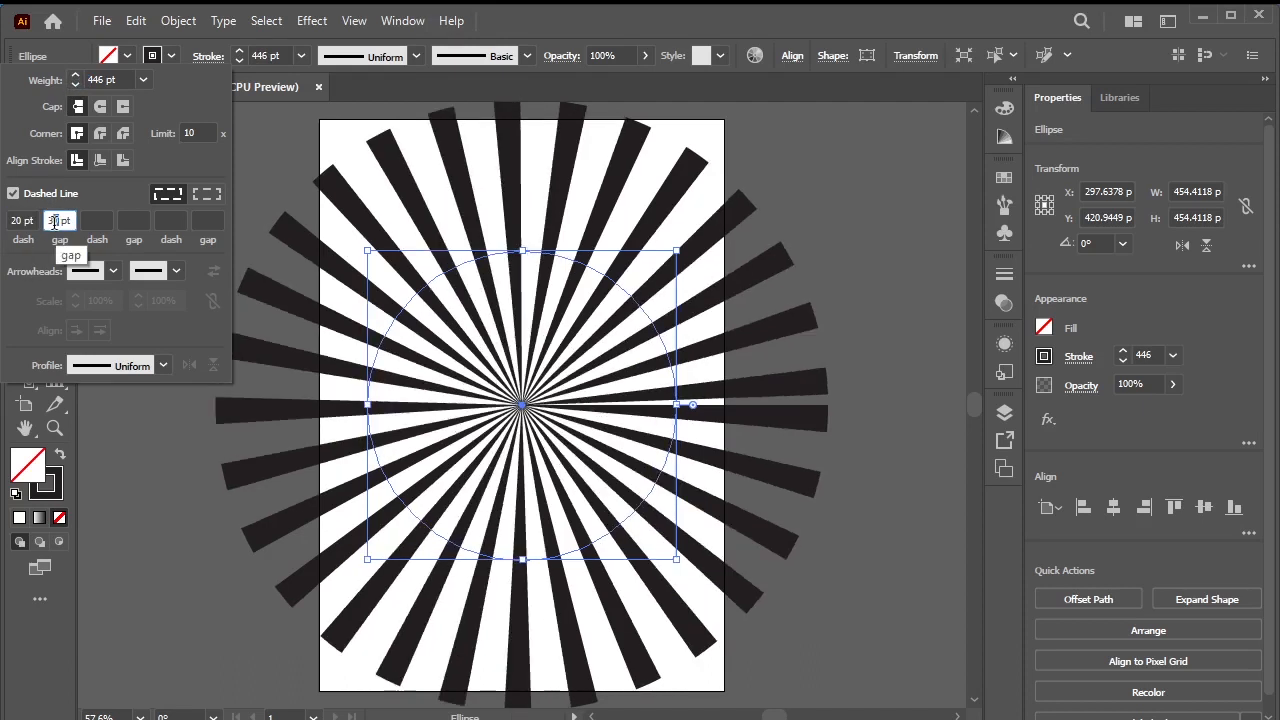
type("20")
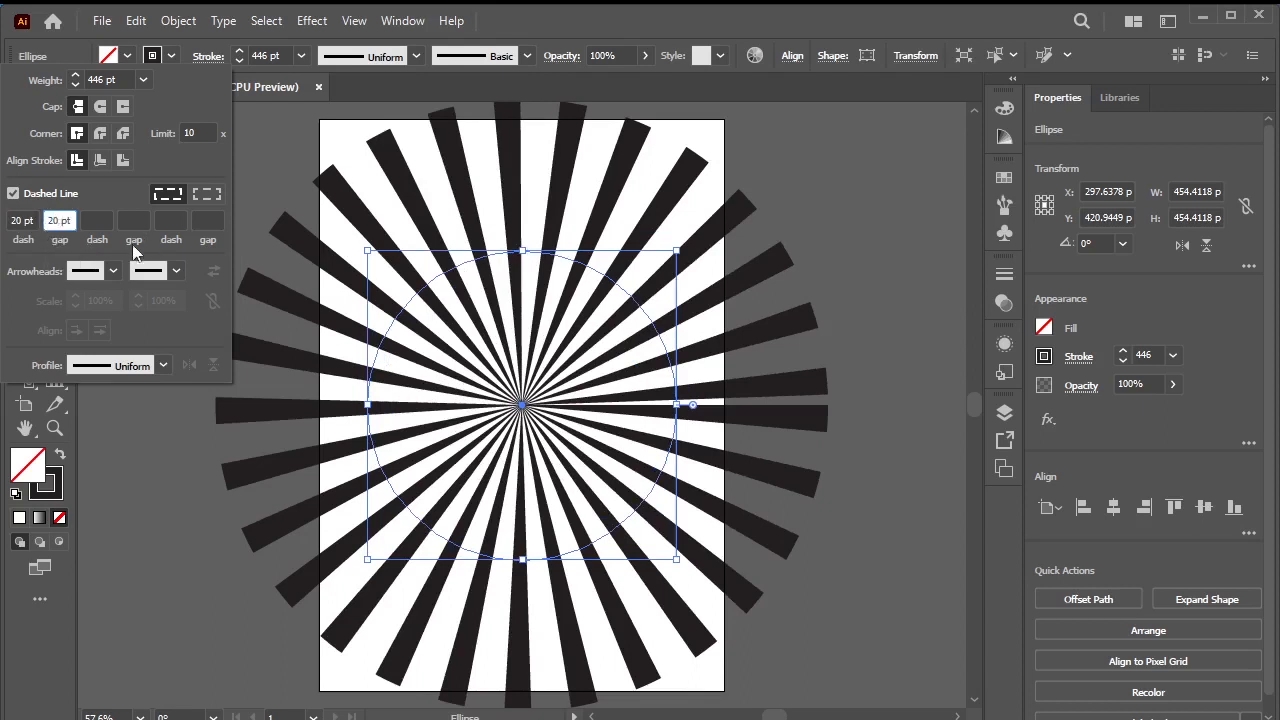
- Set the gap of the dashed stroke to 40 pt and toggle the dashed line off and on to refresh it
key("BackSpace")
type("4")
left_click(14, 194)
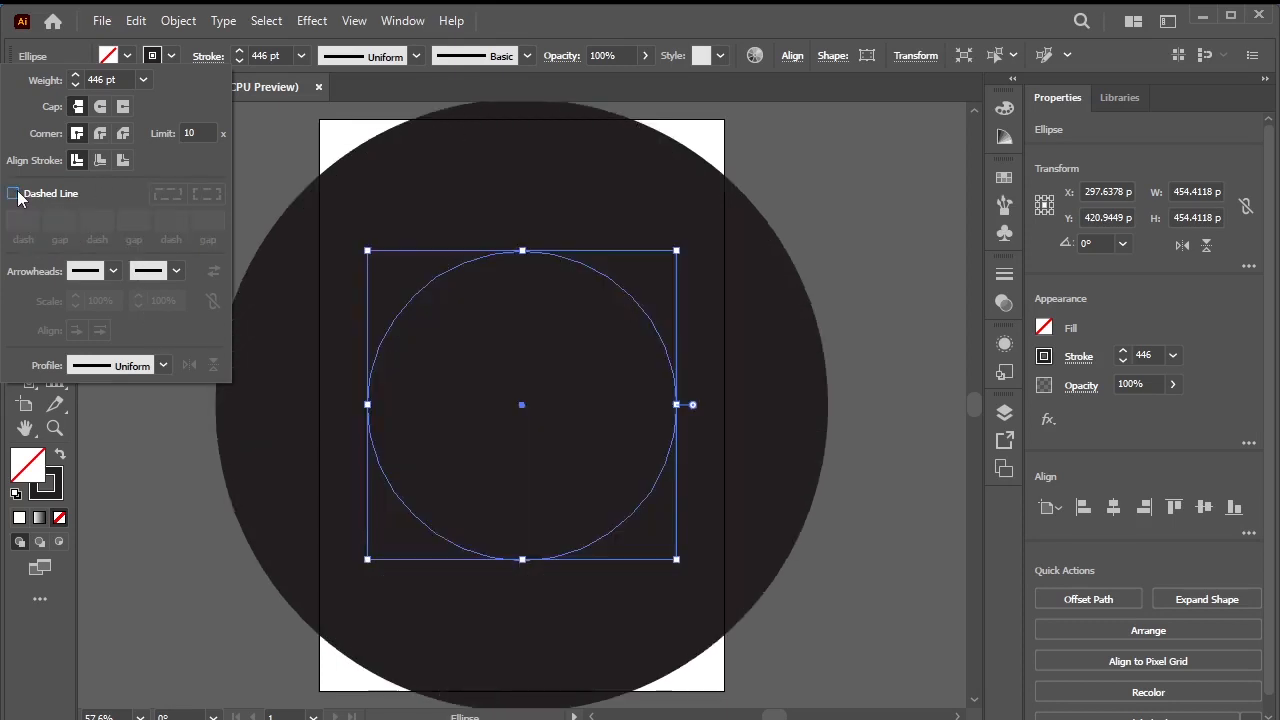
left_click(14, 194)
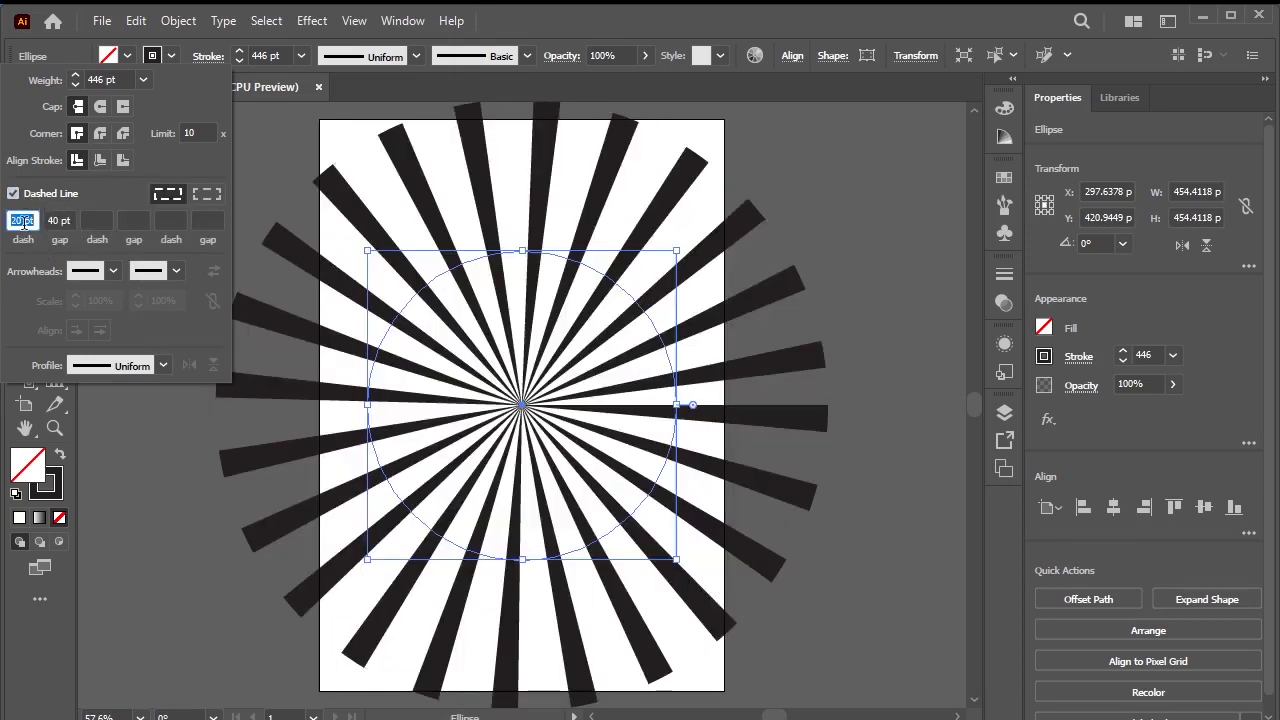
- Set the dash length to 30 pt, refresh the dashed line, and close the stroke settings
left_click(20, 219)
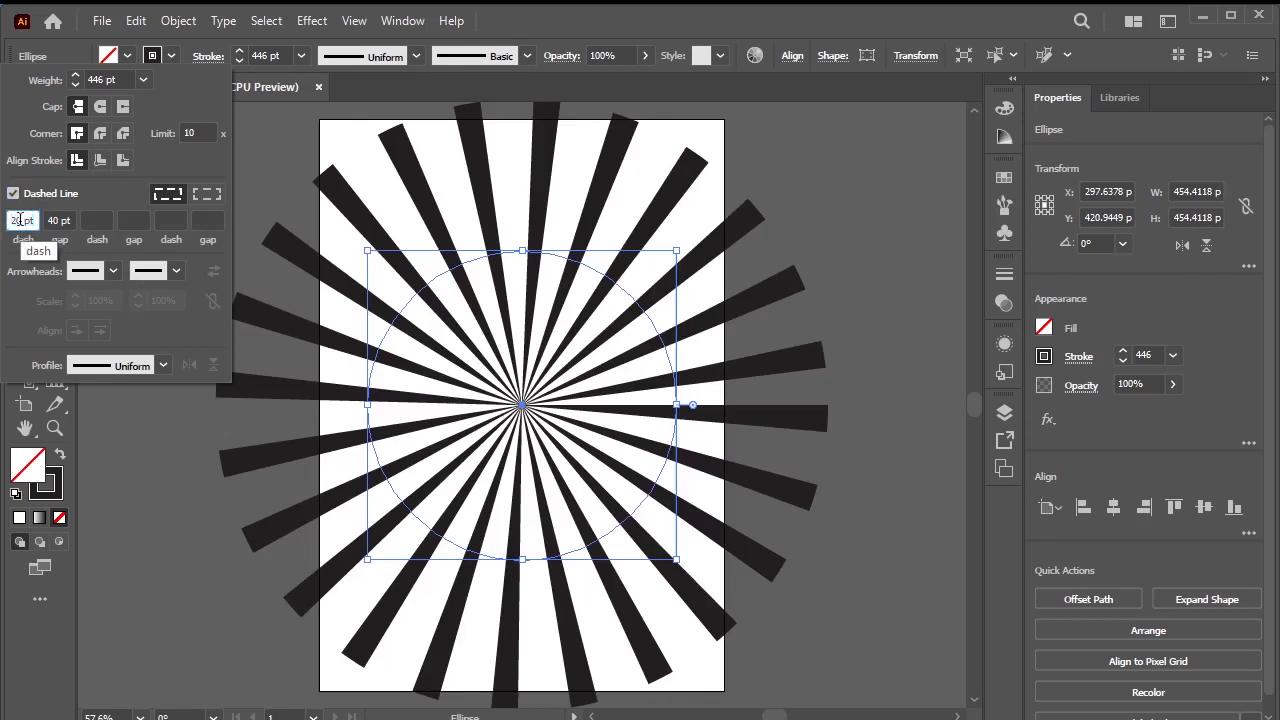
double_click(20, 219)
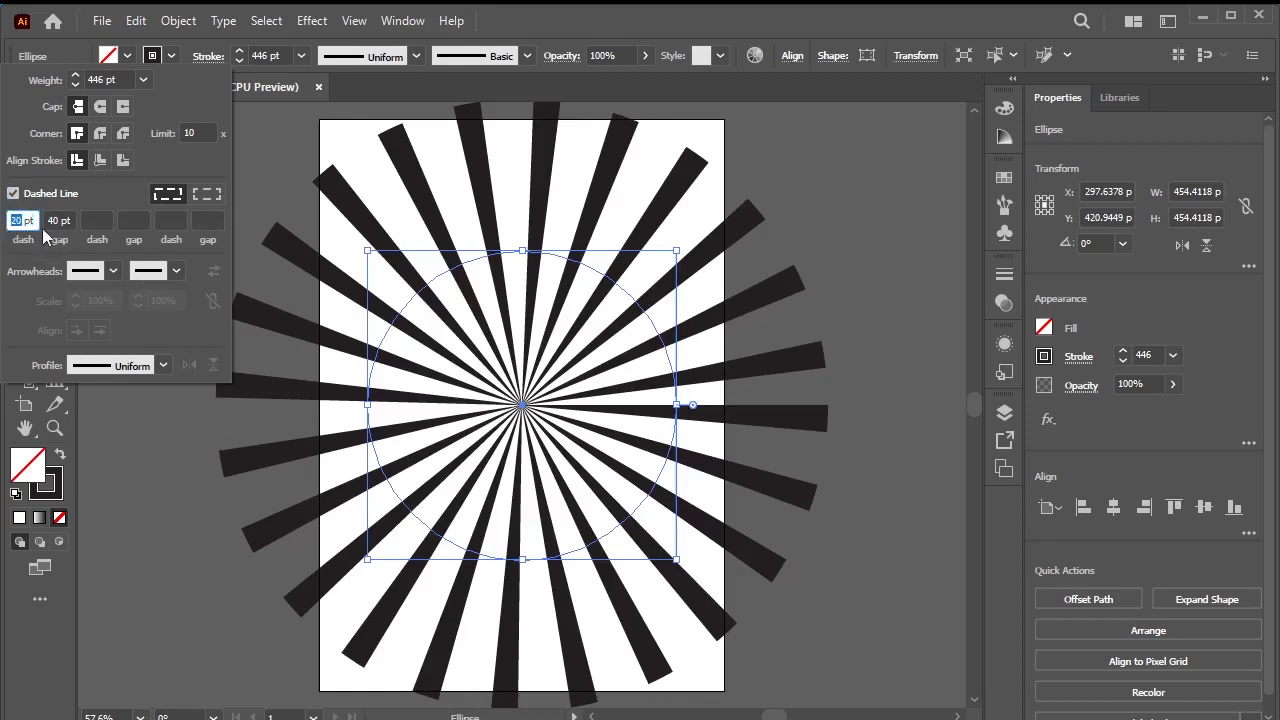
type("3")
left_click(13, 194)
left_click(13, 194)
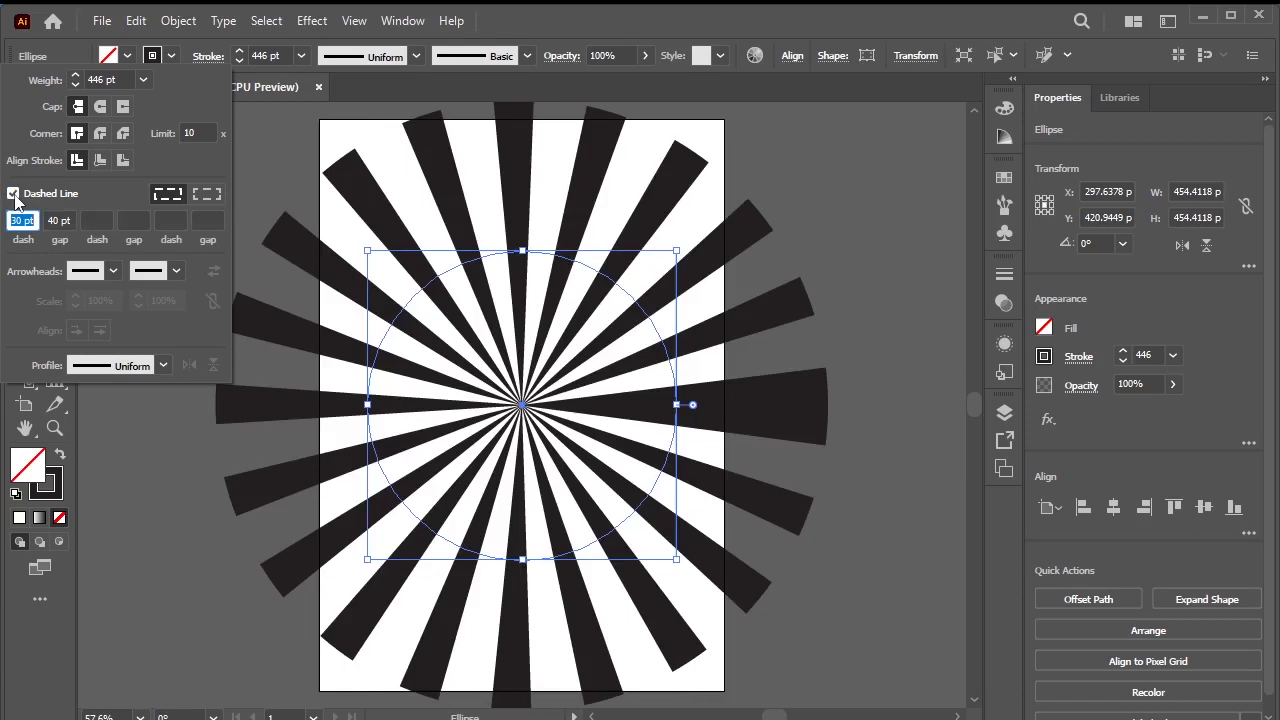
left_click(170, 57)
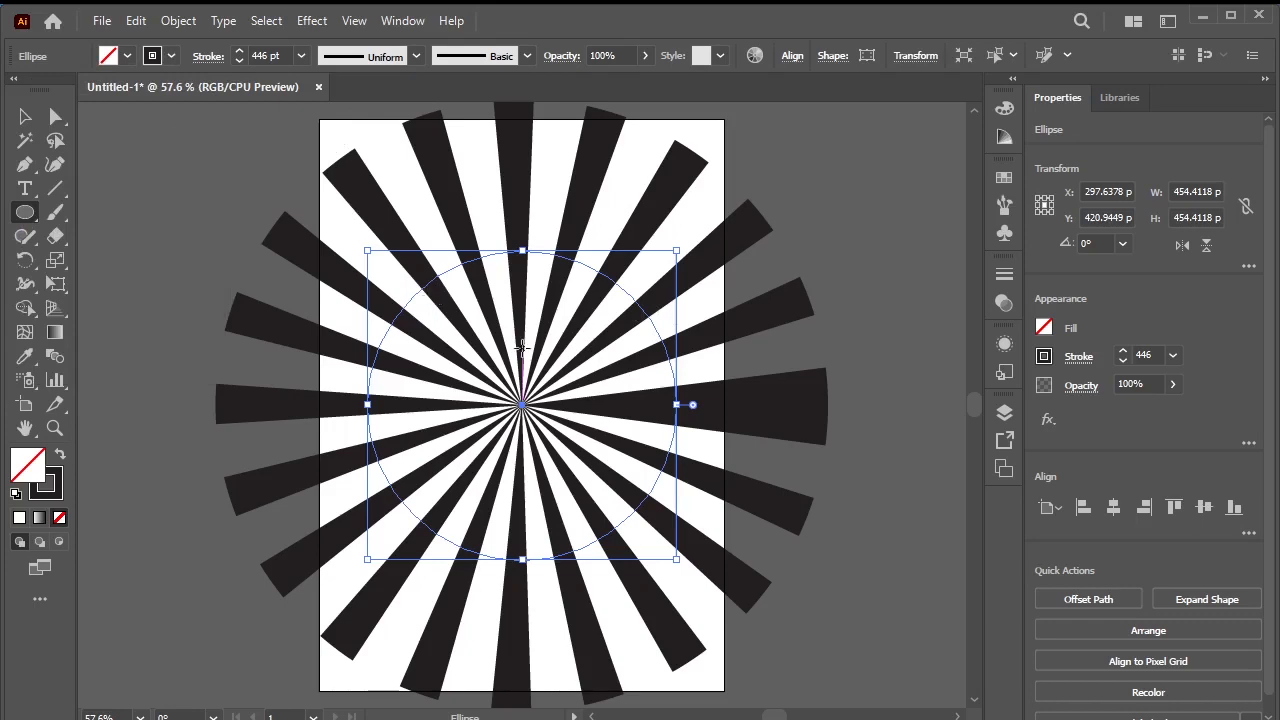
- Expand the fill and stroke of the dashed circle into separate ray shapes
left_click(184, 26)
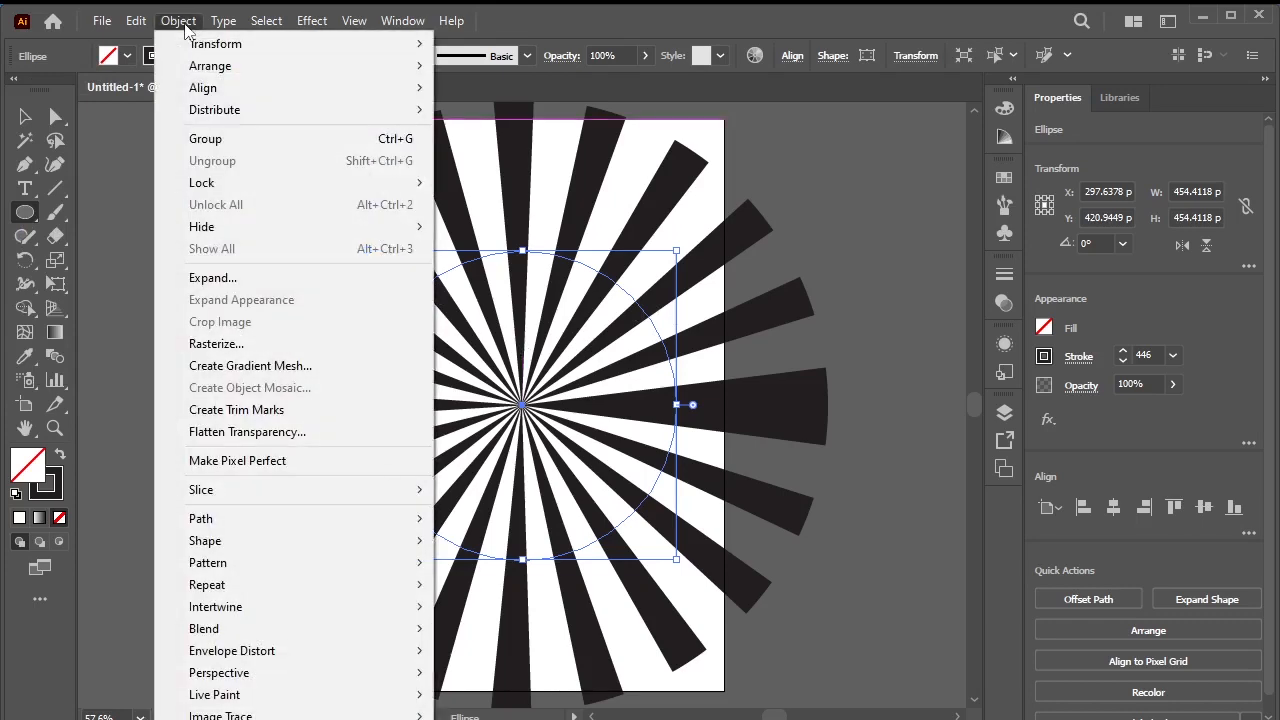
left_click(285, 277)
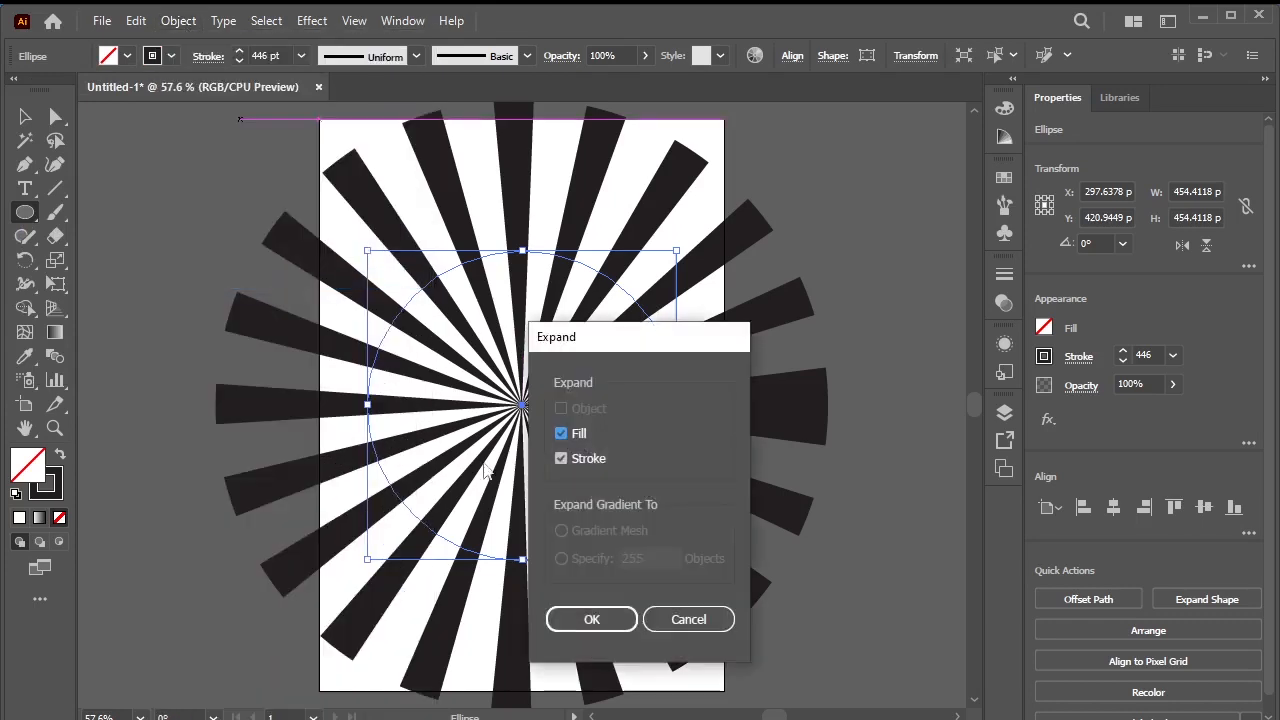
left_click(611, 619)
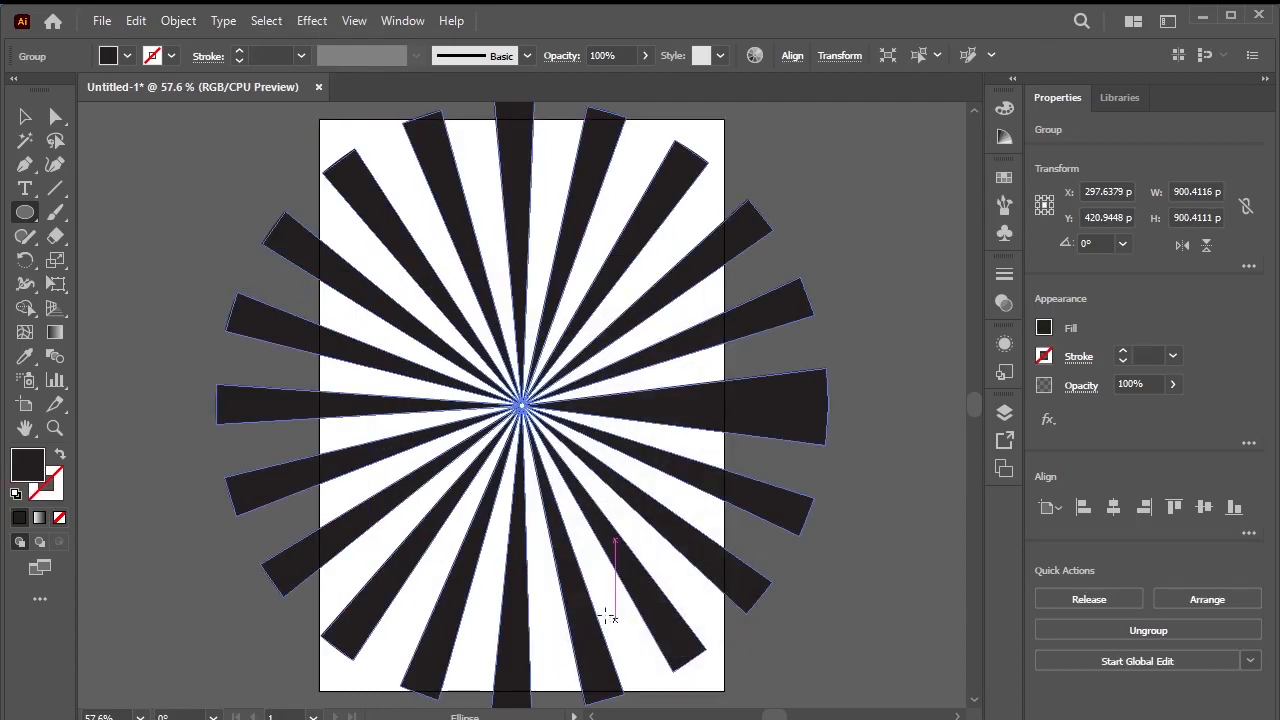
- Scale the ray group proportionally from its centre to about 1082 px wide and high, then deselect it
scroll(530, 527, "down", 1)
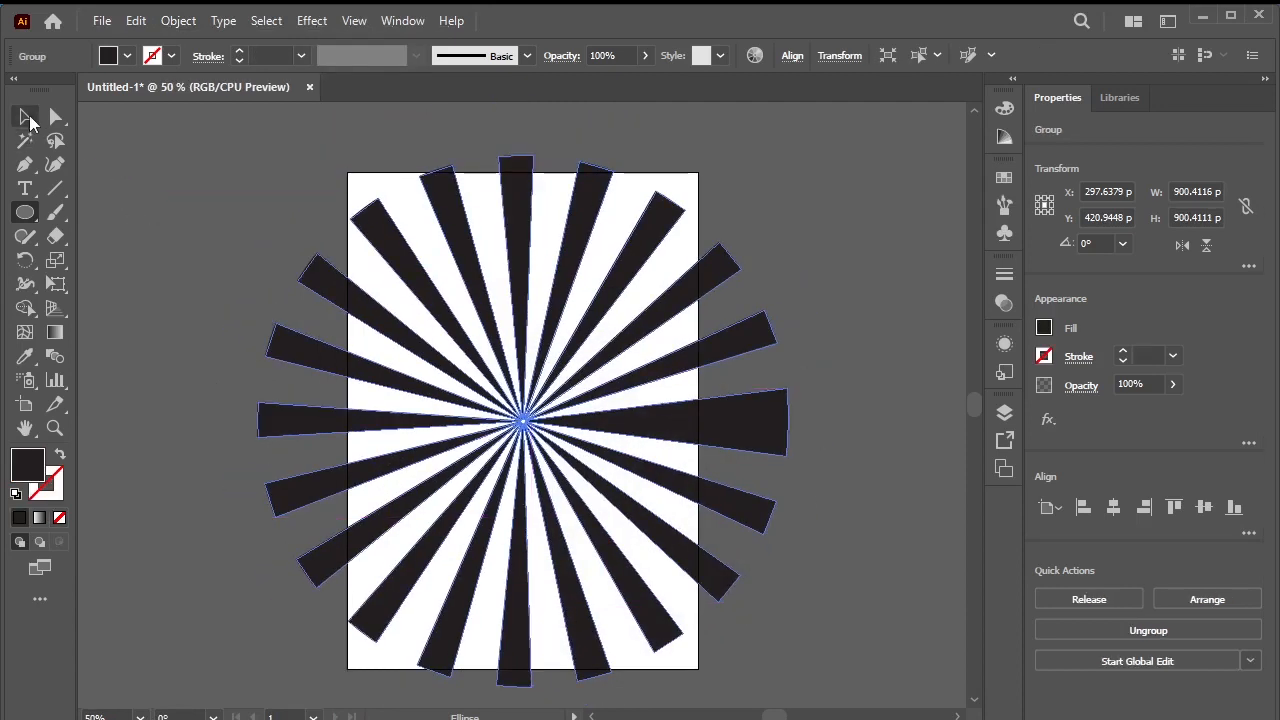
left_click(27, 118)
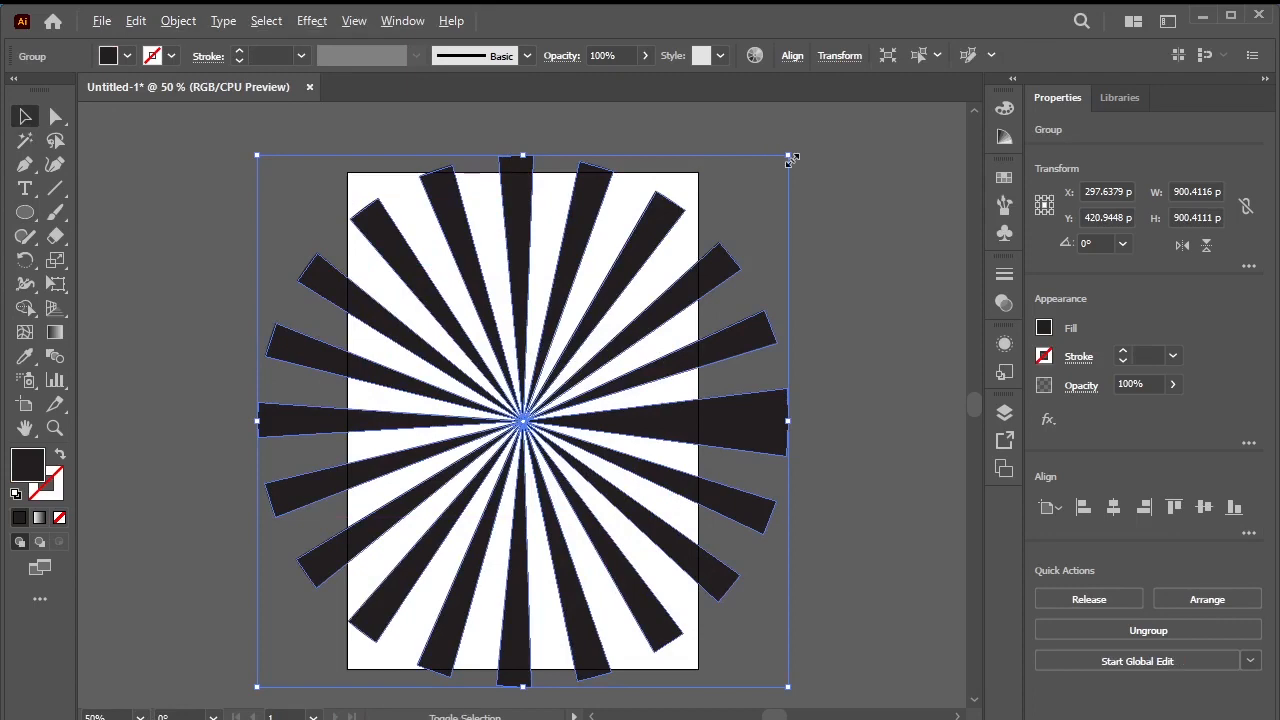
mouse_move(791, 158)
left_mouse_down()
mouse_move(804, 137)
mouse_move(801, 153)
mouse_move(811, 147)
left_mouse_up()
scroll(811, 147, "up", 7)
left_click_drag(811, 485, 845, 441)
scroll(692, 480, "down", 5)
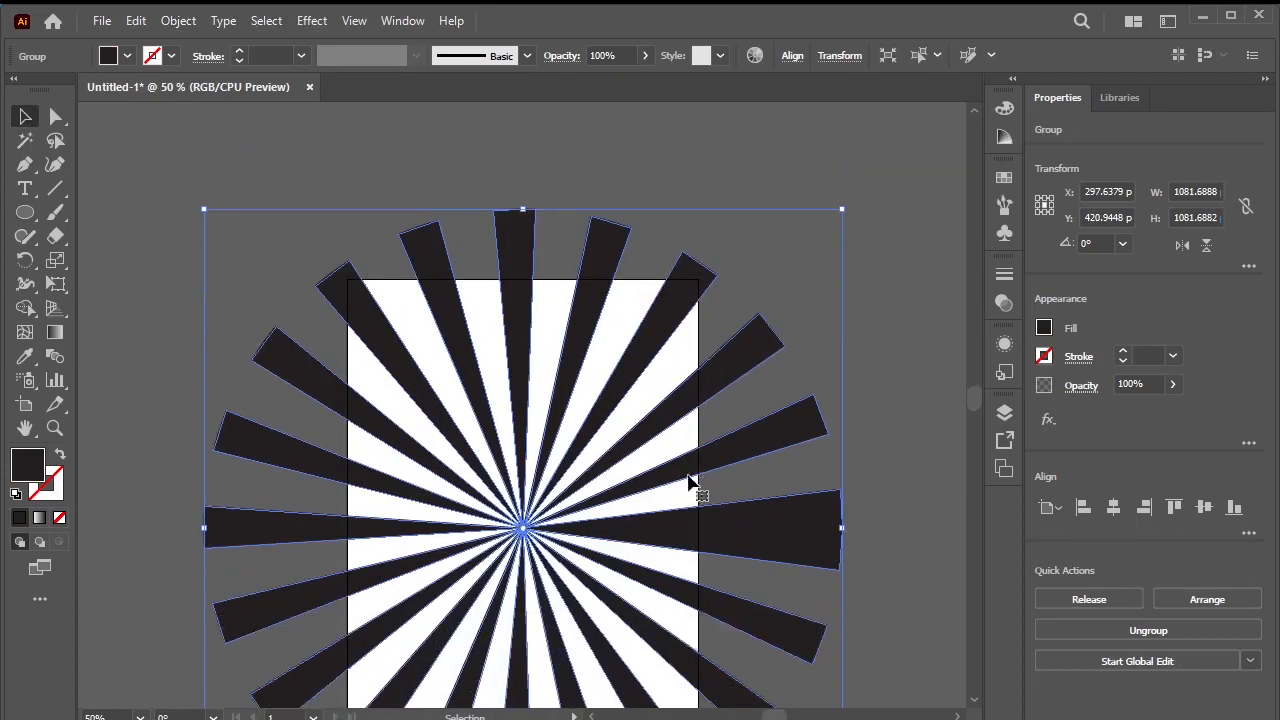
scroll(690, 482, "down", 3)
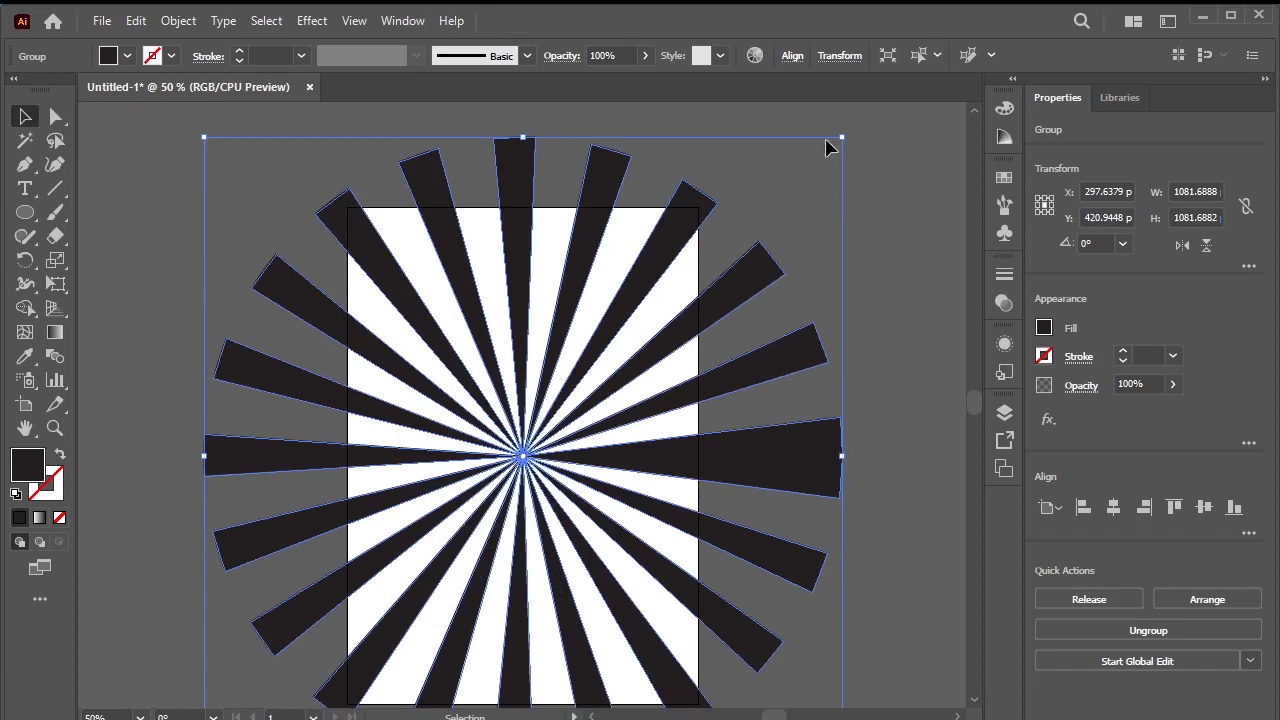
left_click(906, 249)
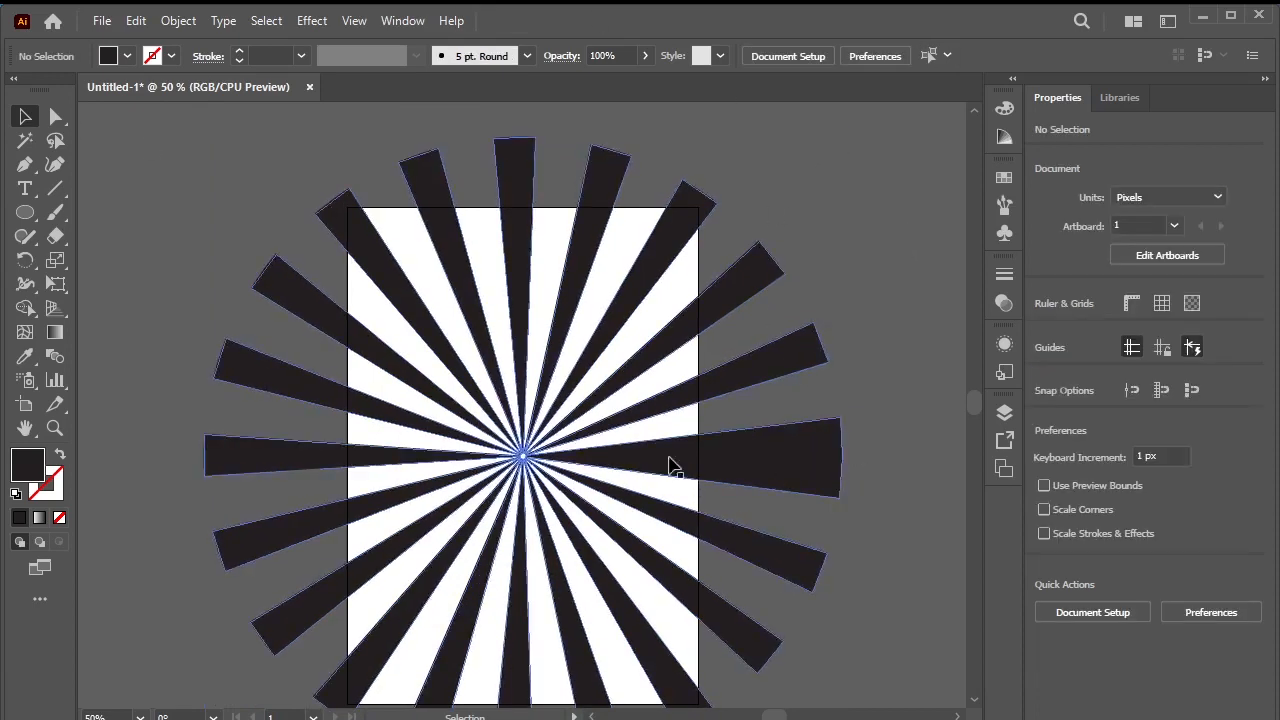
- Fill the ray group with the light green colour B2EF6C
left_click(347, 214)
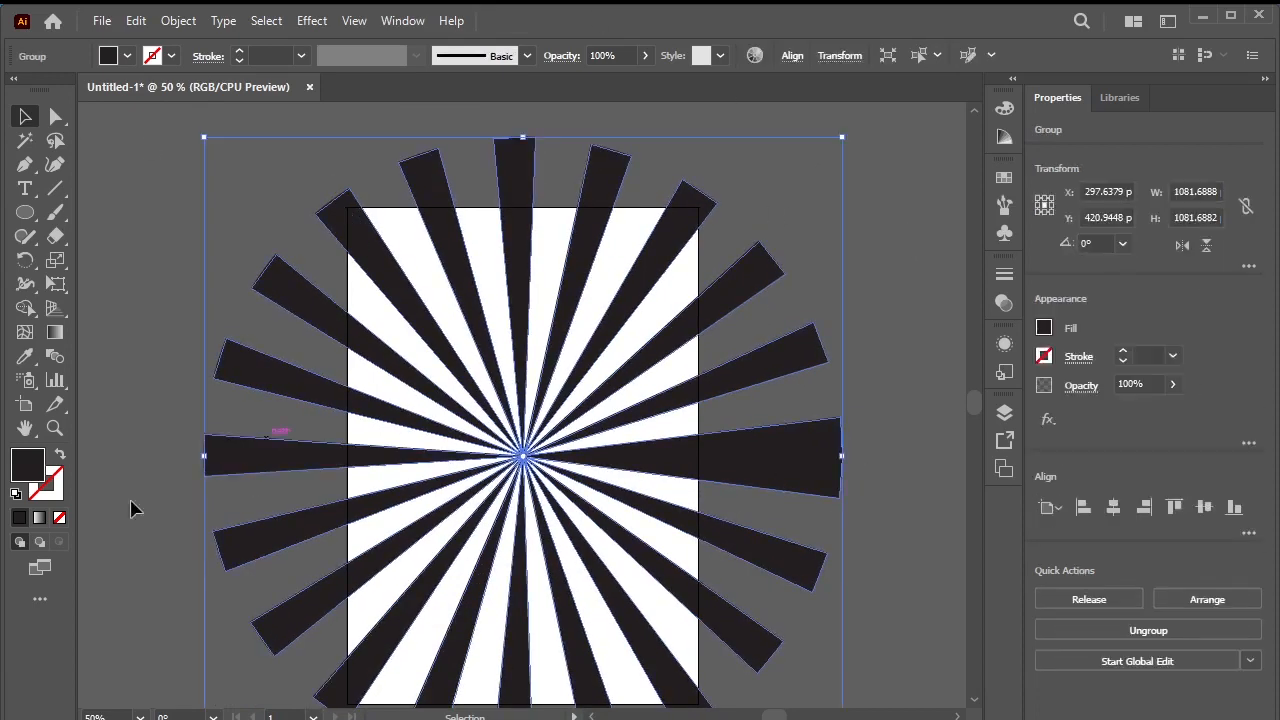
double_click(27, 466)
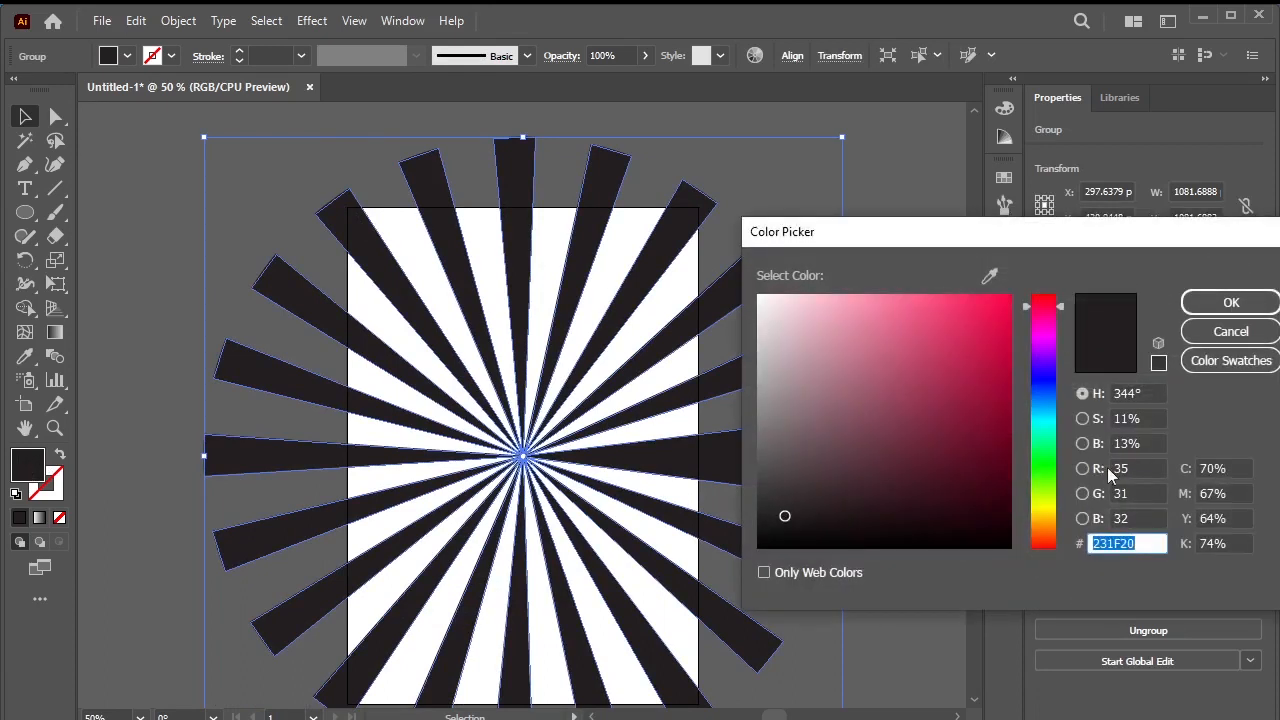
left_click(1049, 471)
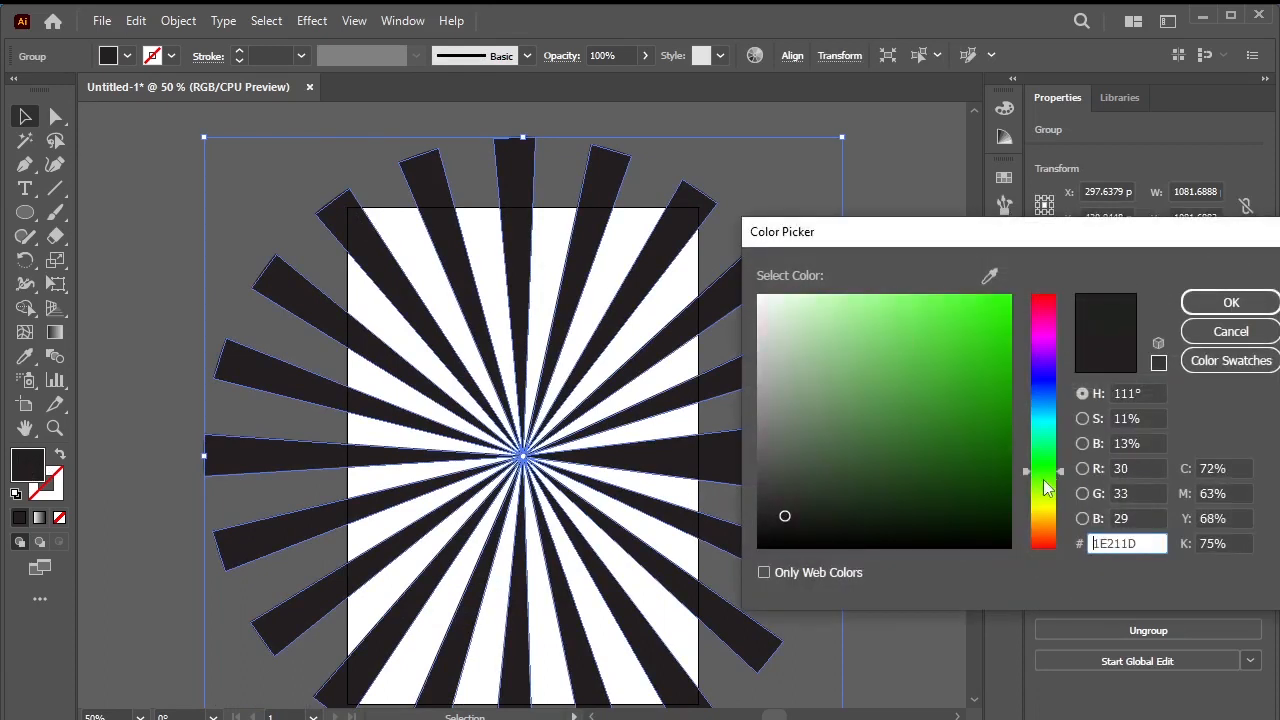
left_click(1047, 489)
left_click(892, 314)
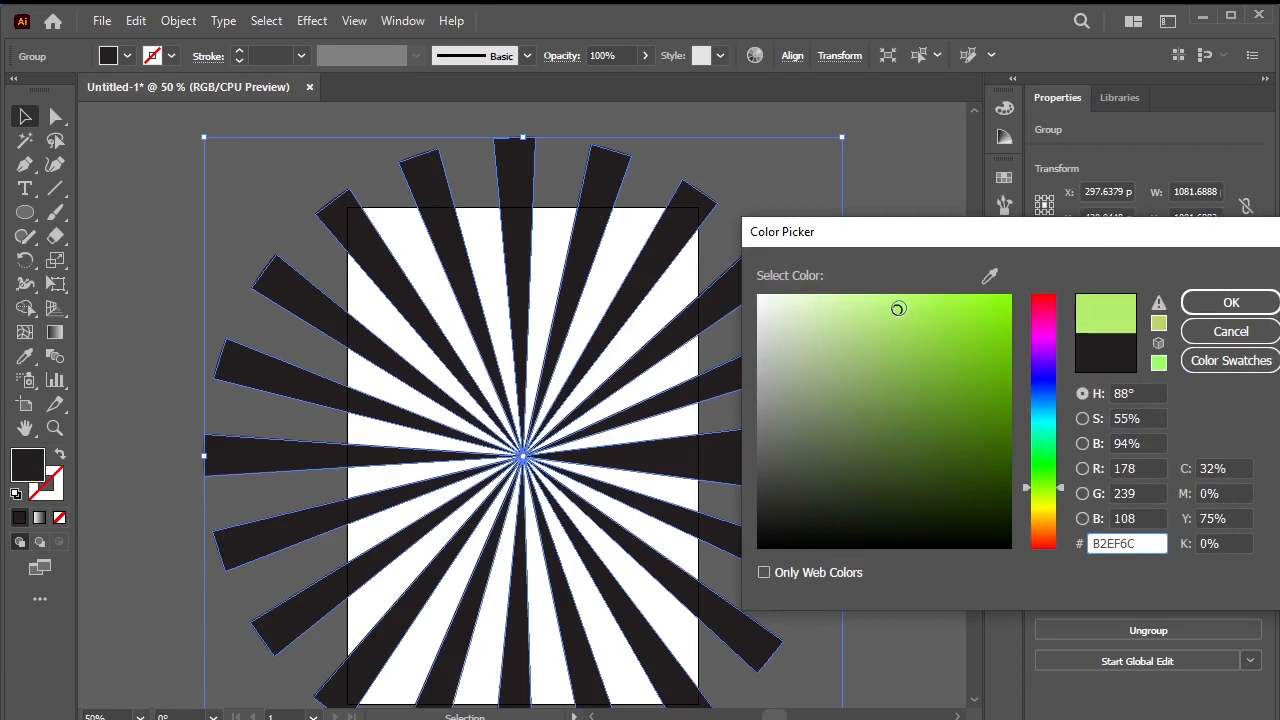
left_click(1215, 305)
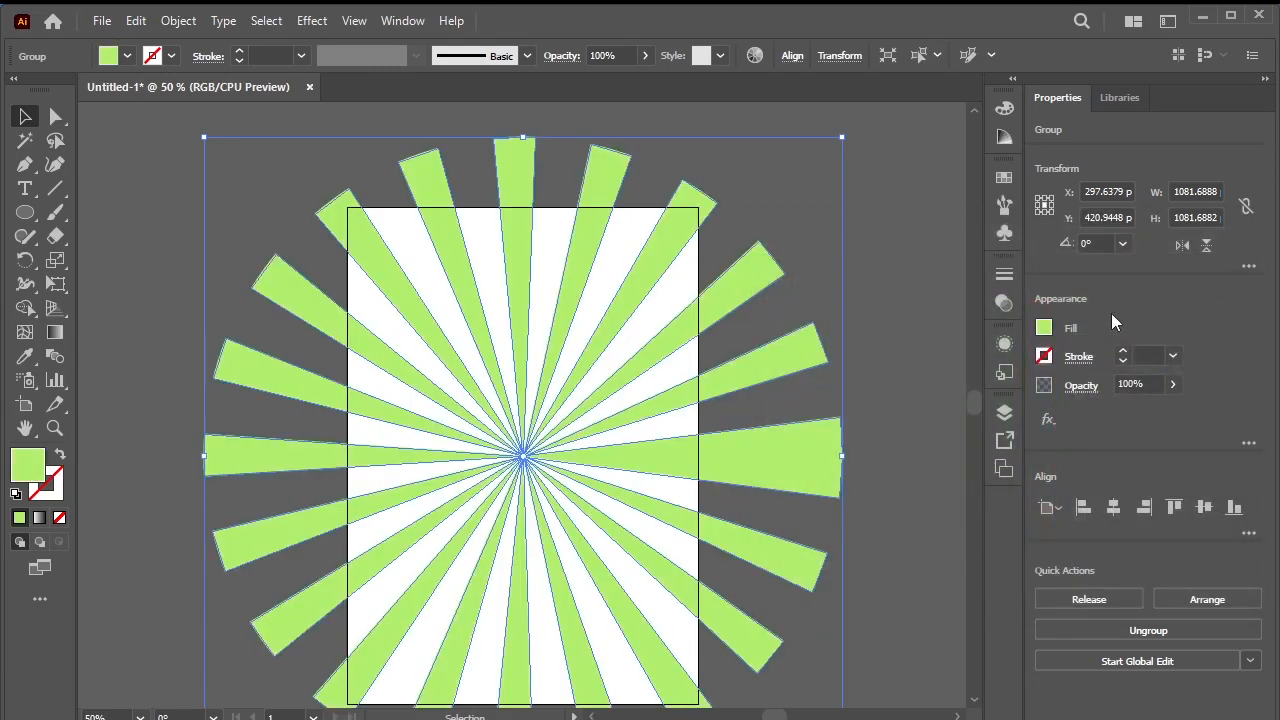
- Apply a Twist effect with an angle of -62° to the light green ray group, and deselect it
scroll(563, 350, "down", 1)
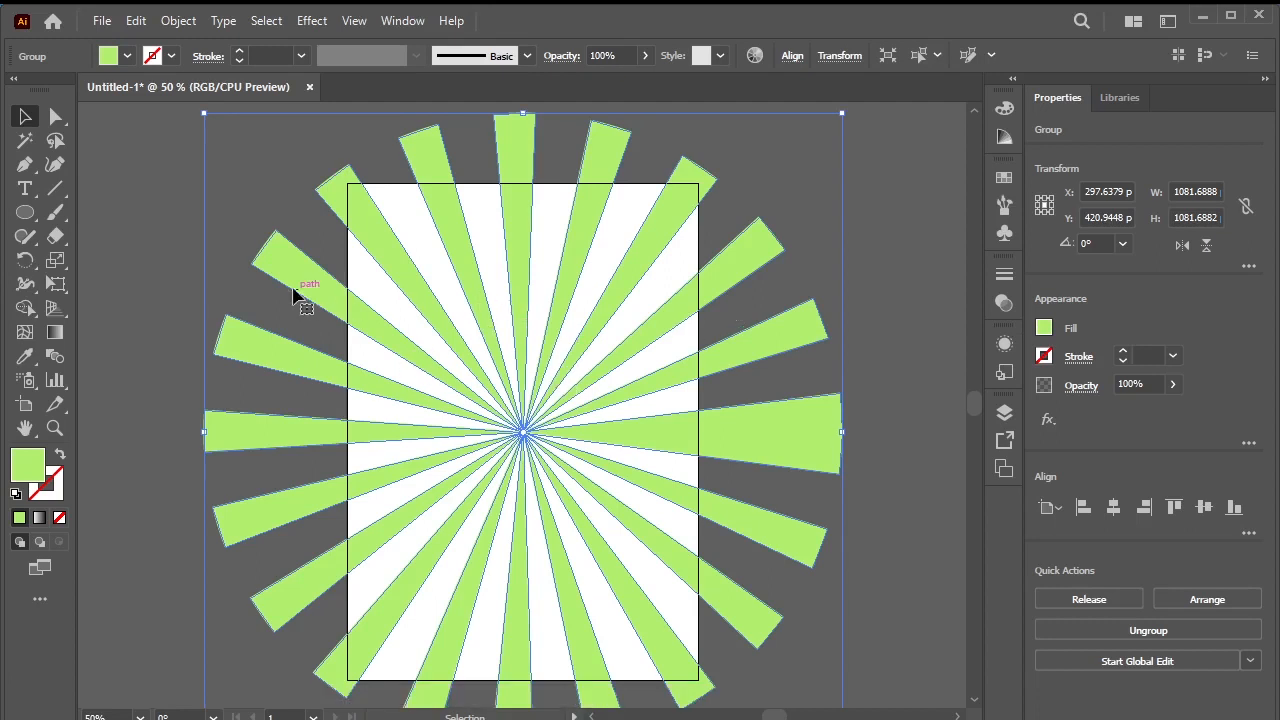
left_click(309, 24)
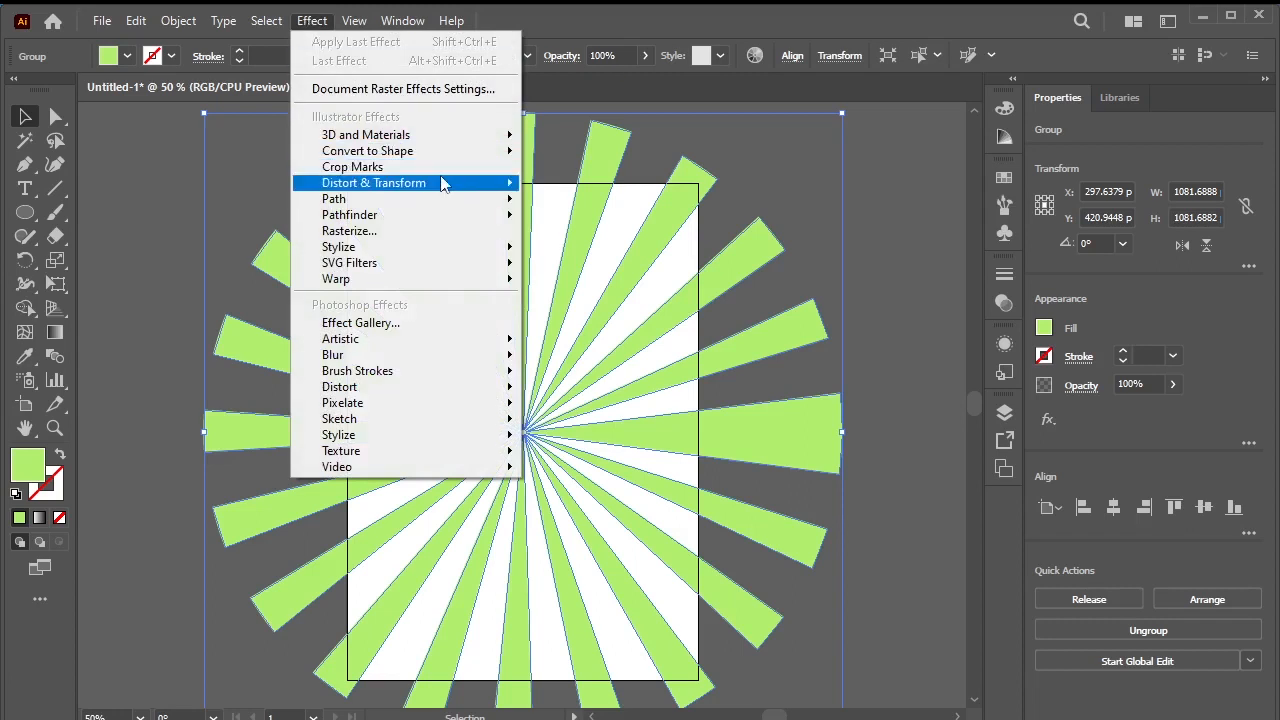
mouse_move(444, 185)
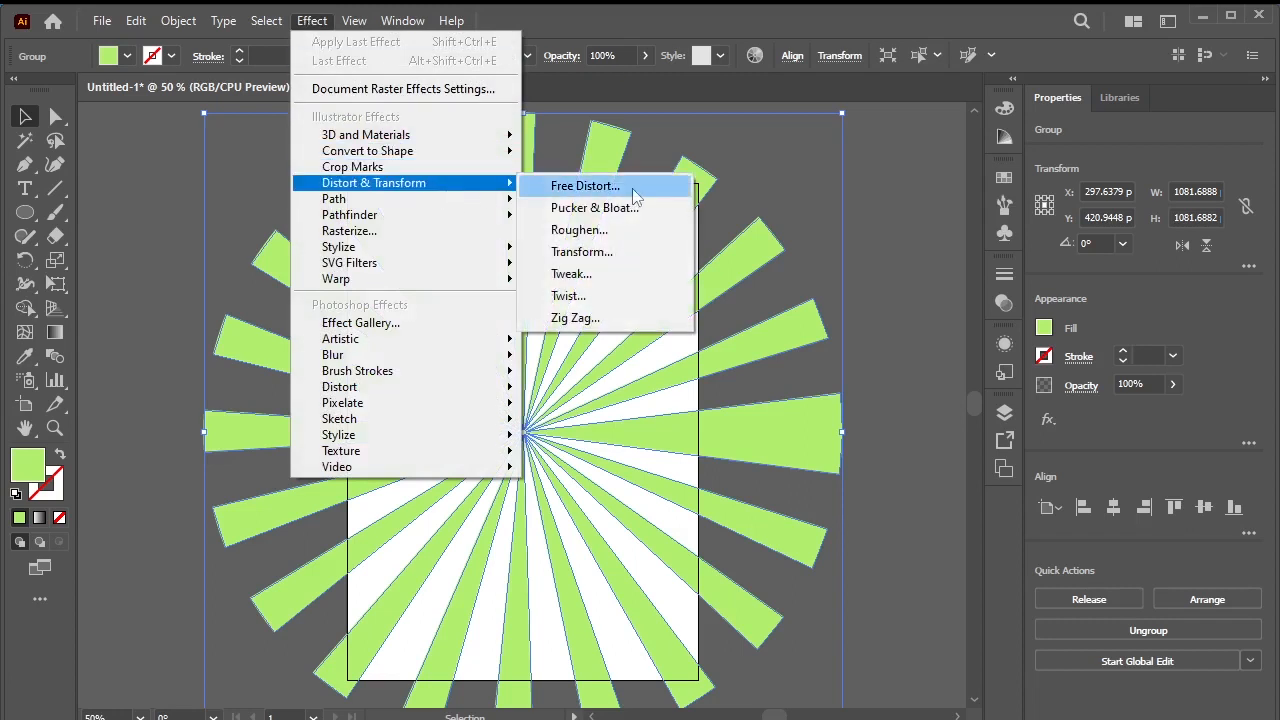
left_click(676, 295)
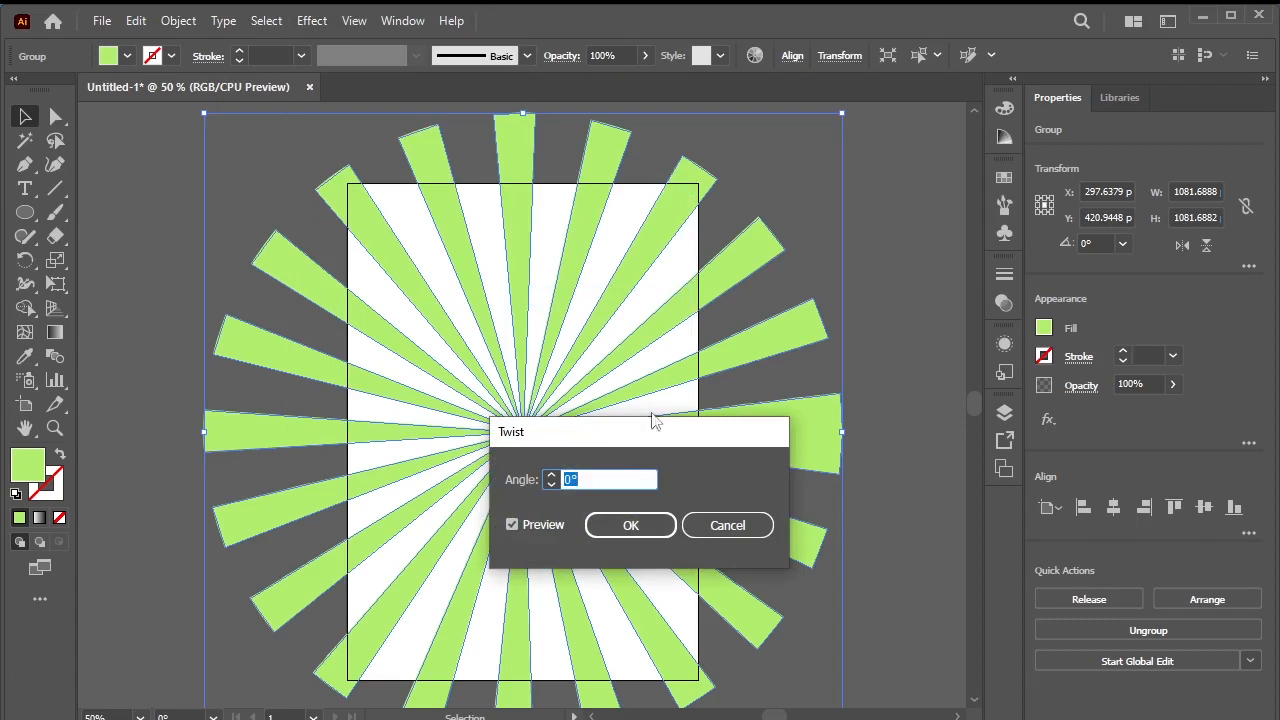
left_click_drag(666, 438, 886, 326)
left_click(771, 364)
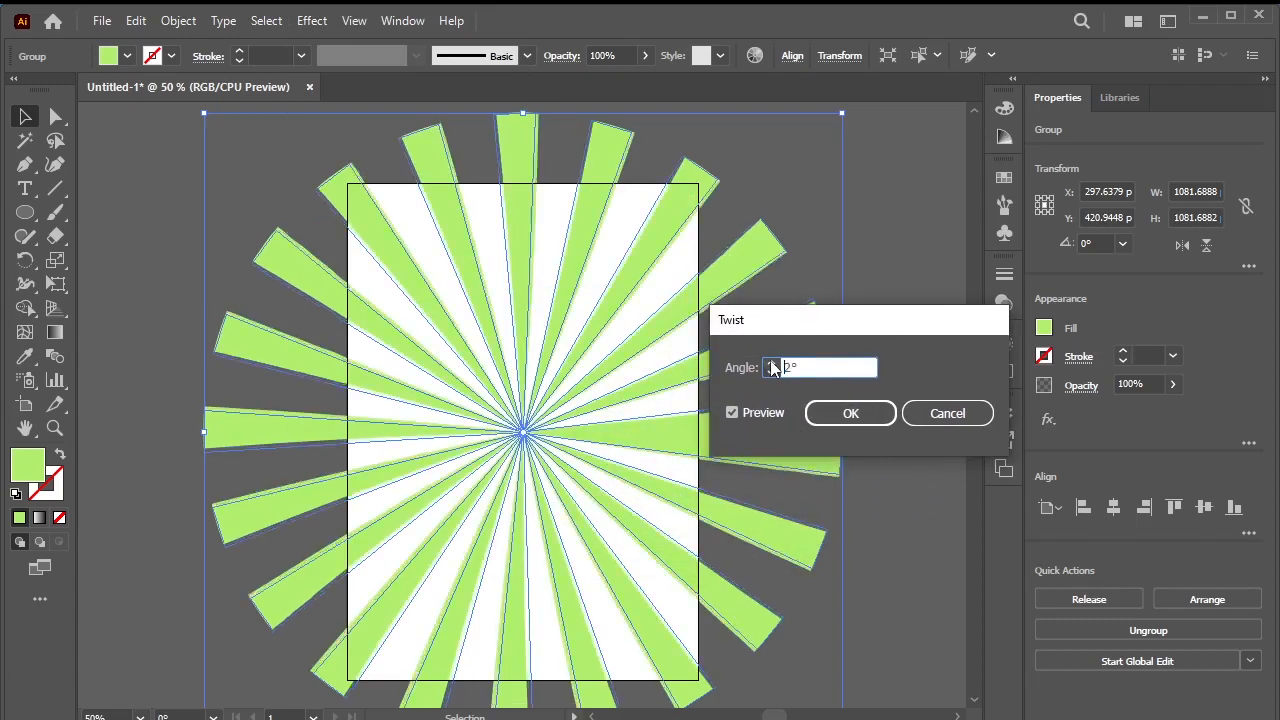
left_click(771, 364)
left_click(771, 364)
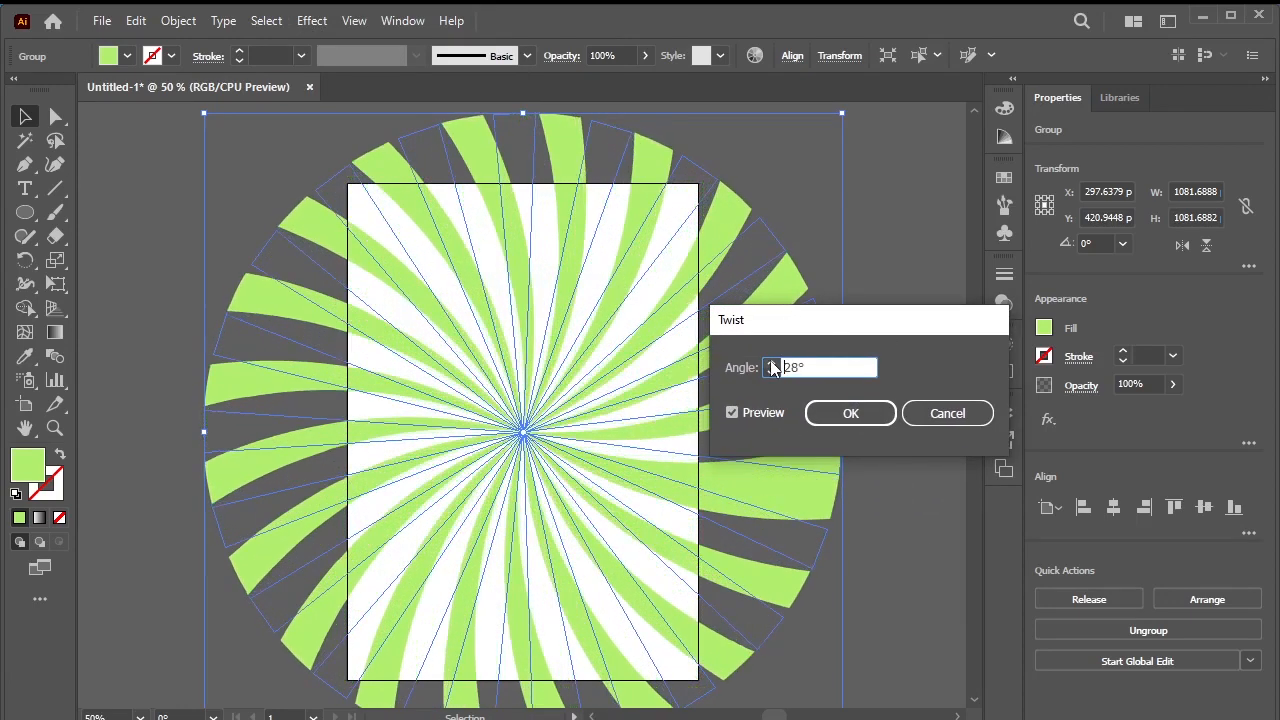
left_click(771, 364)
left_click(771, 364)
left_click(771, 364)
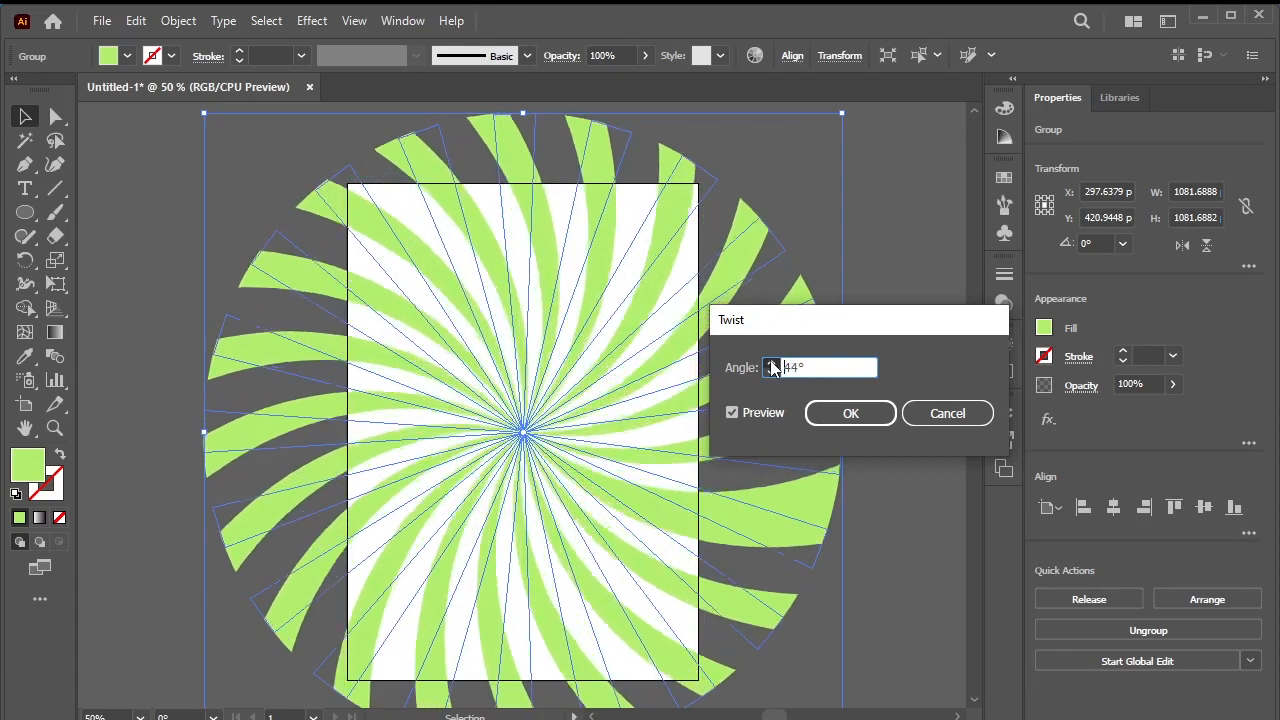
left_click(771, 364)
left_click(771, 364)
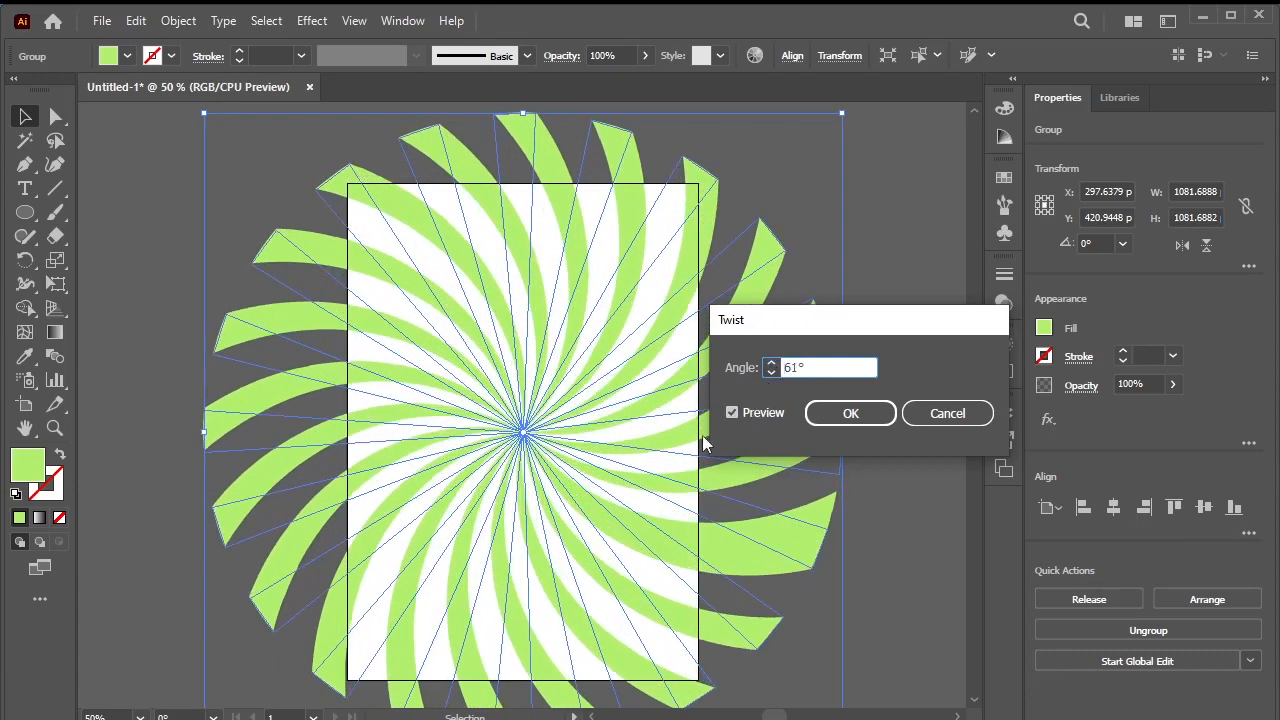
left_click(771, 364)
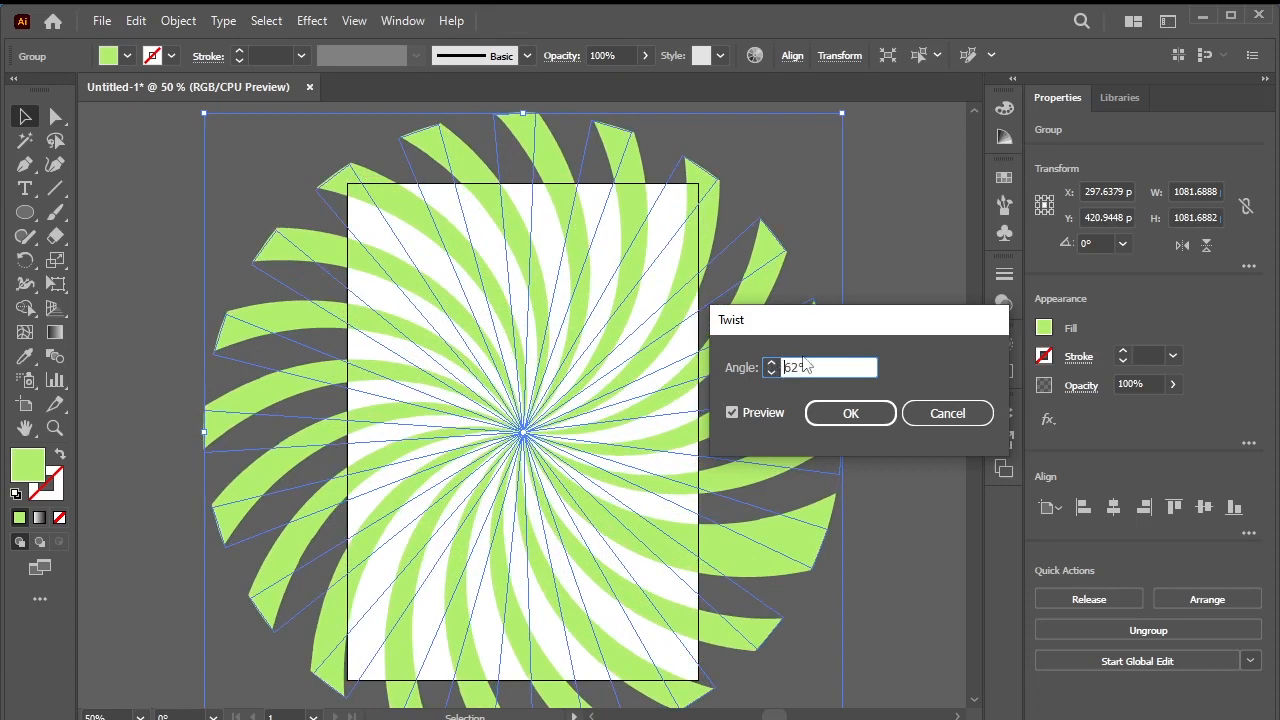
type("-")
left_click(851, 420)
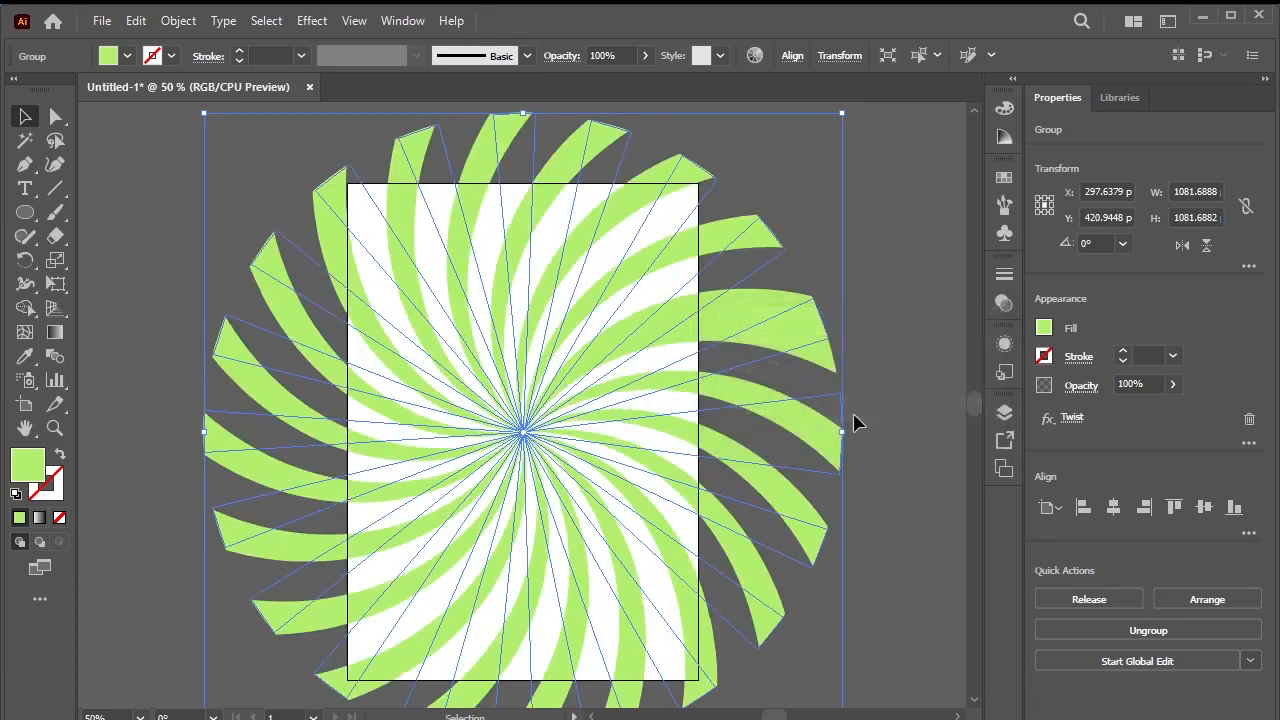
left_click(846, 383)
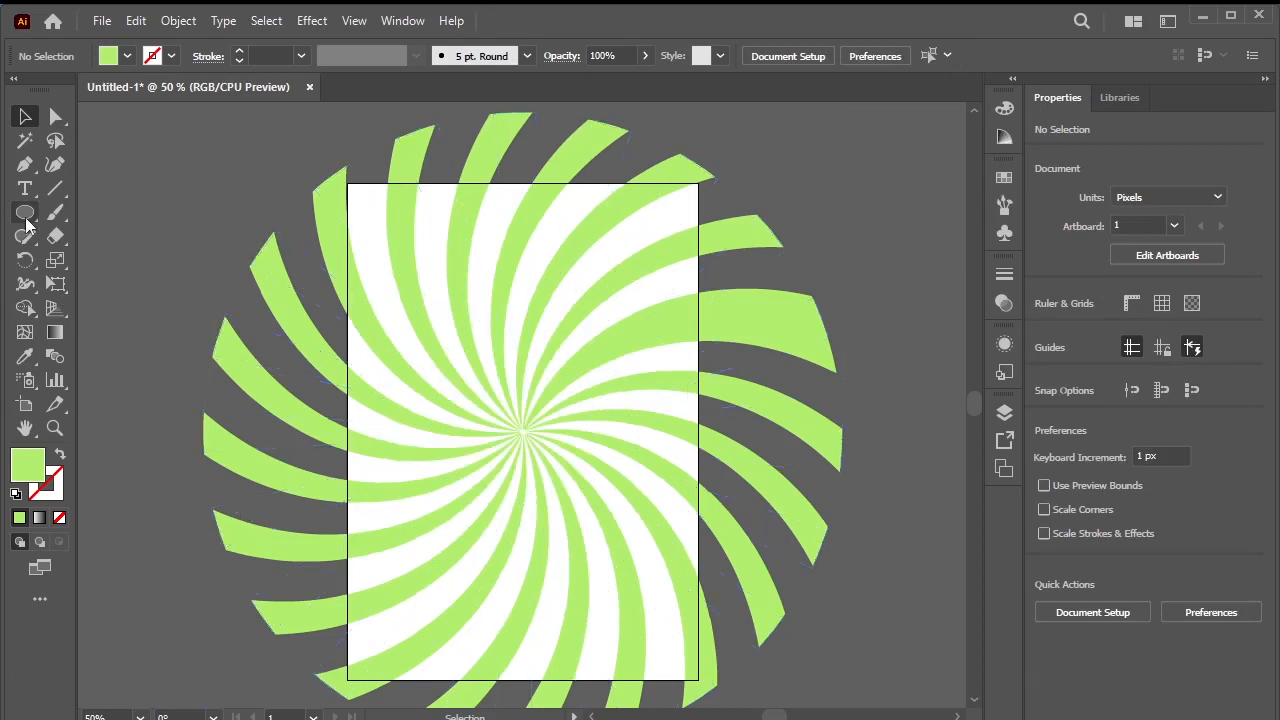
- Draw a rectangle covering the whole artboard and use it as a clipping mask for the twisted rays
left_click_drag(25, 215, 90, 209)
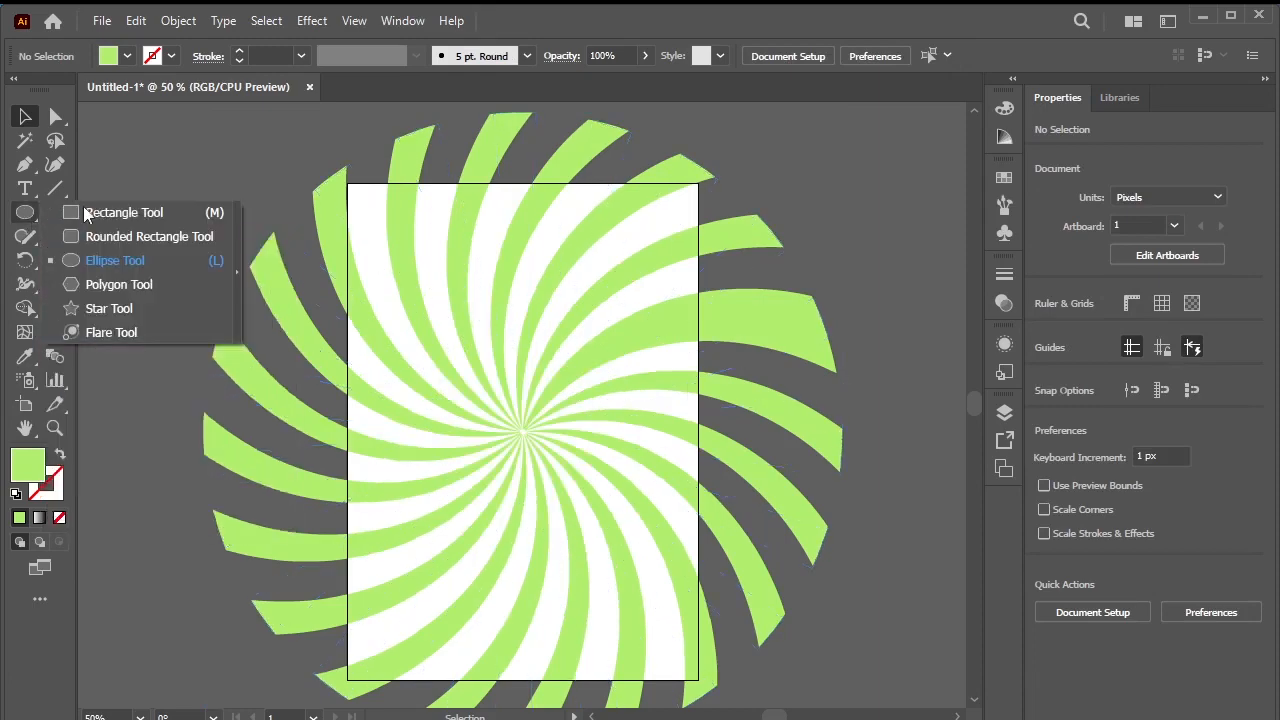
left_click_drag(347, 183, 697, 680)
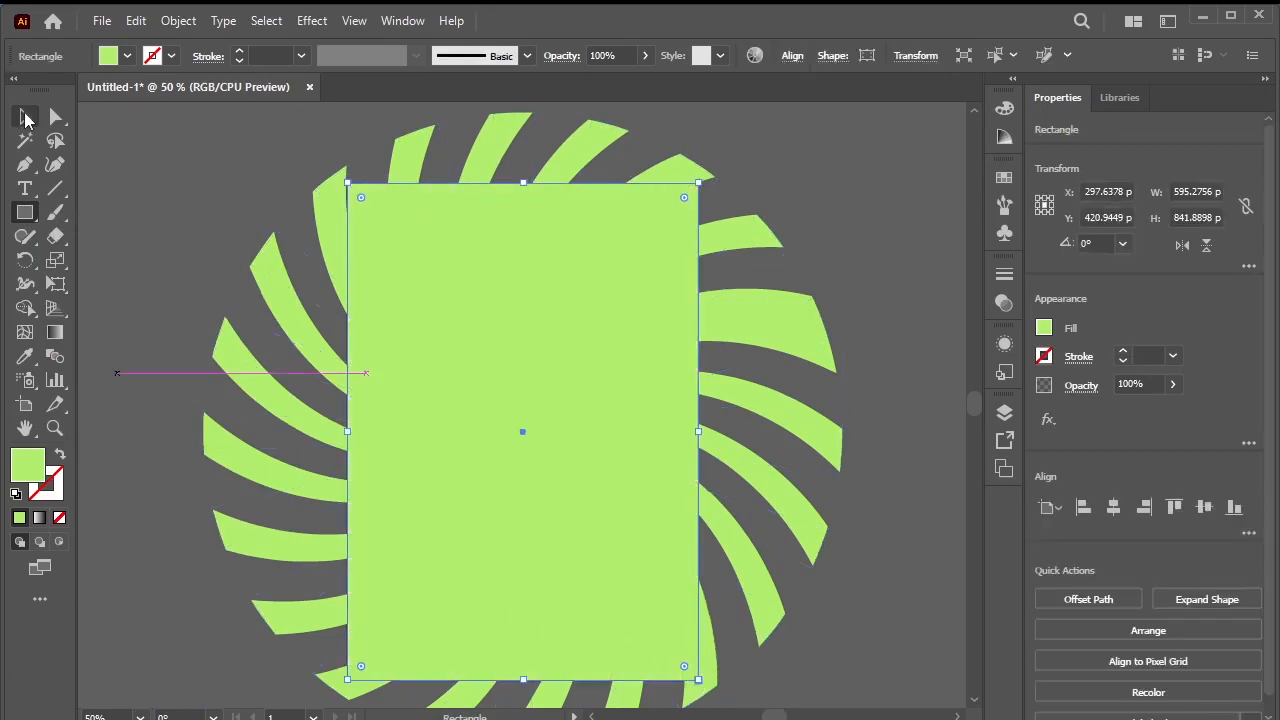
left_click(25, 118)
left_click_drag(212, 163, 592, 400)
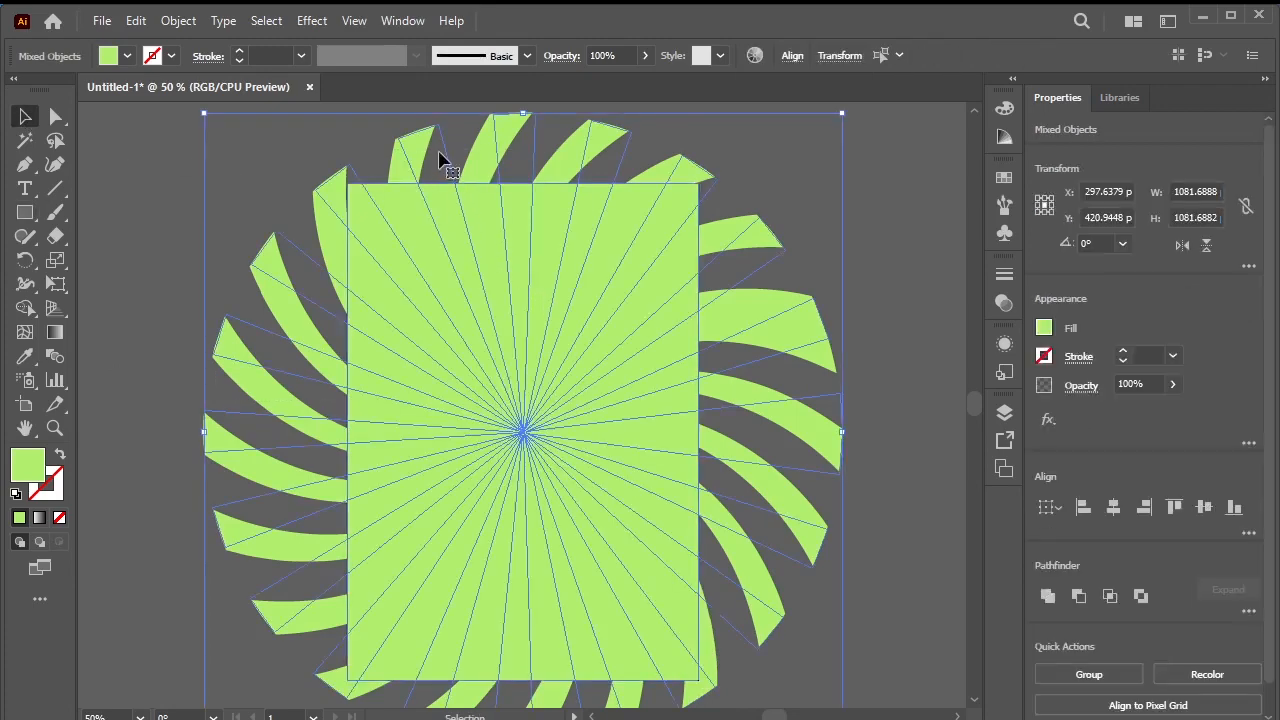
right_click(441, 160)
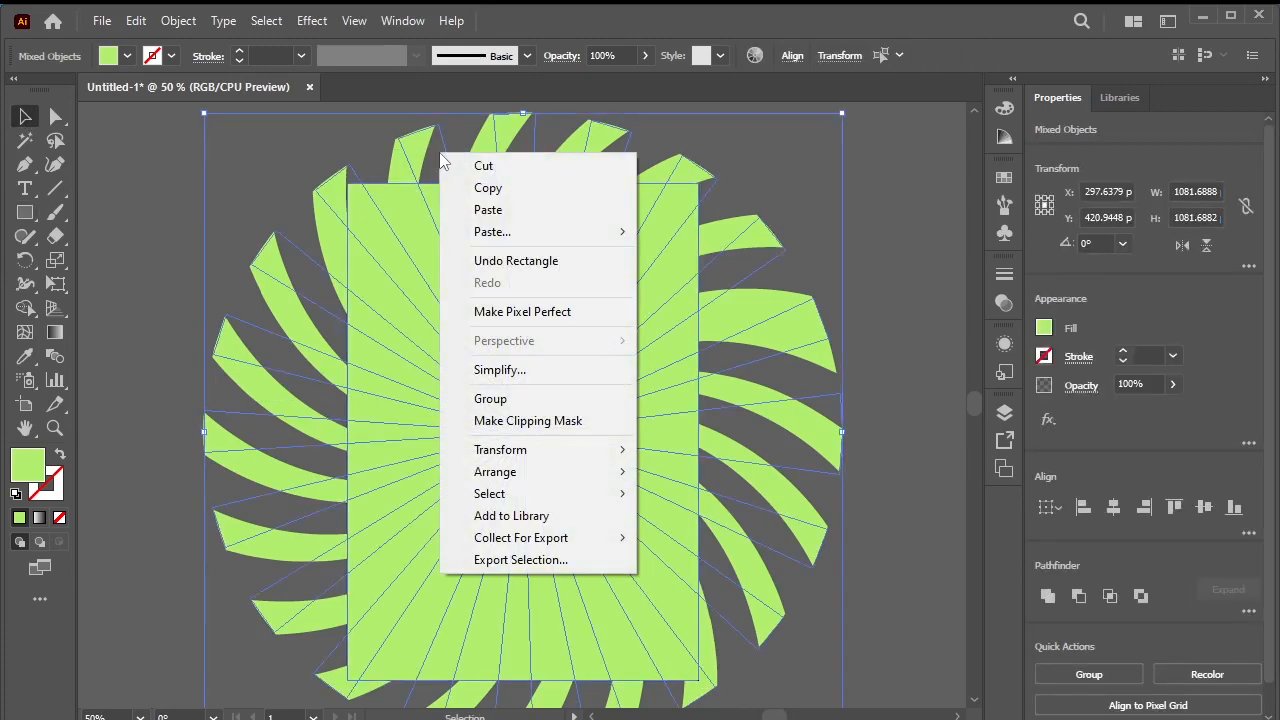
left_click(562, 421)
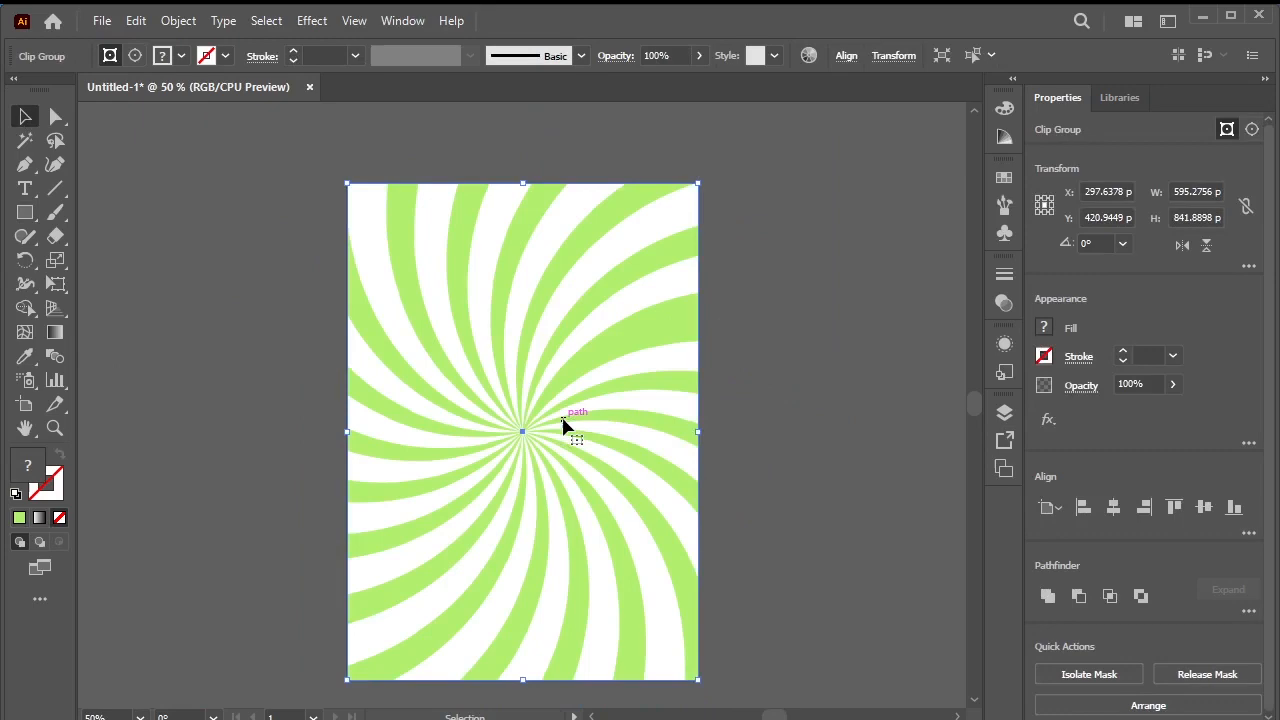
left_click(838, 351)
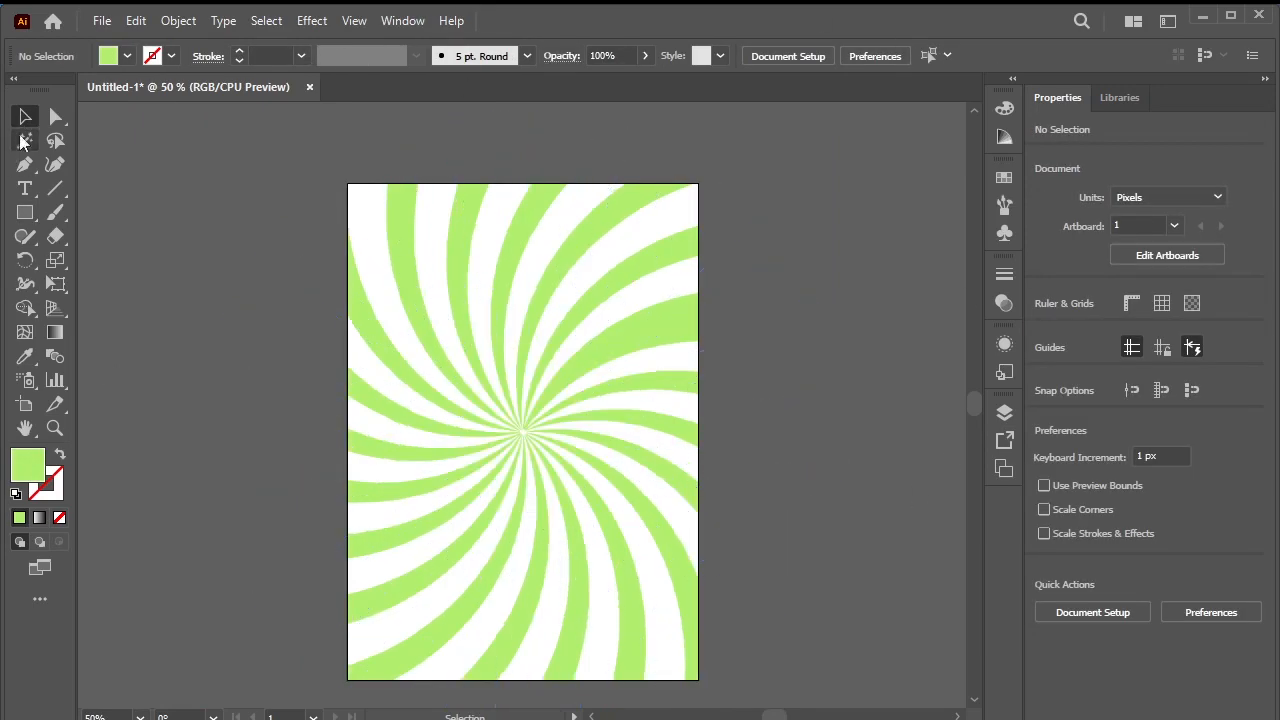
- Draw another rectangle covering the whole artboard and fill it with the darker green 6CBF00
left_click(25, 212)
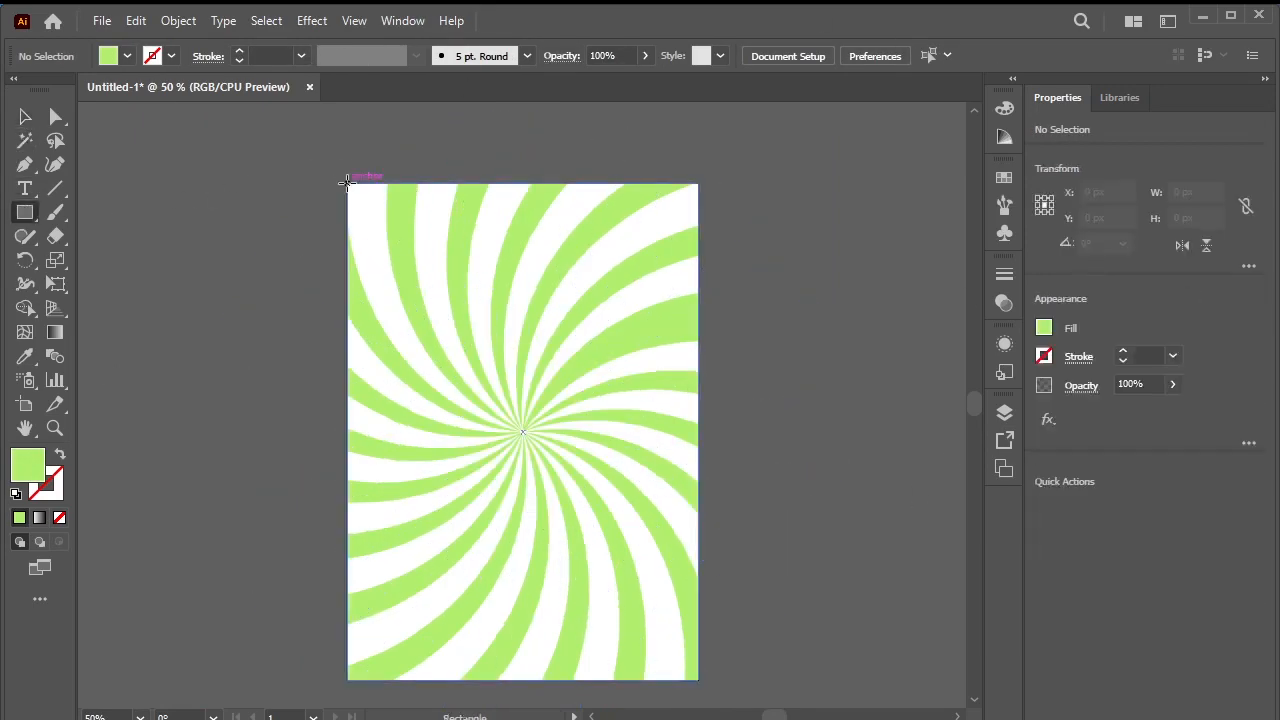
left_click_drag(347, 180, 698, 680)
double_click(35, 465)
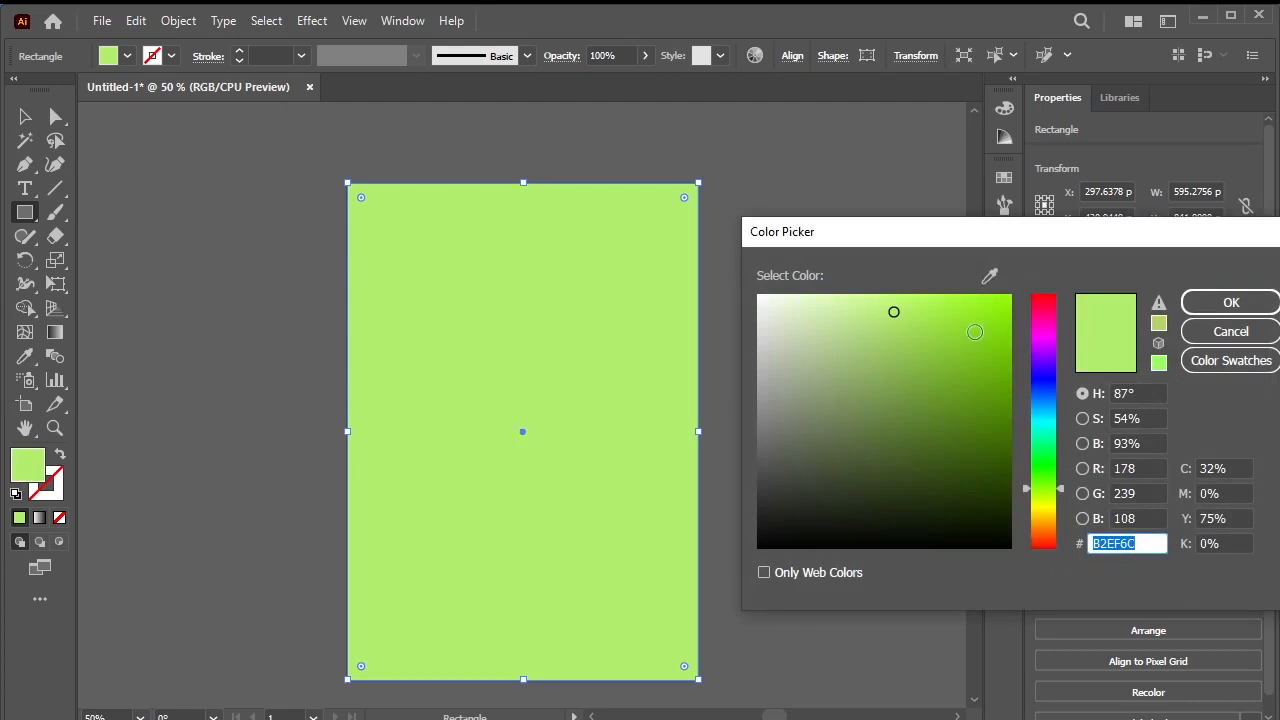
mouse_move(998, 322)
left_mouse_down()
mouse_move(1022, 285)
mouse_move(1030, 357)
left_mouse_up()
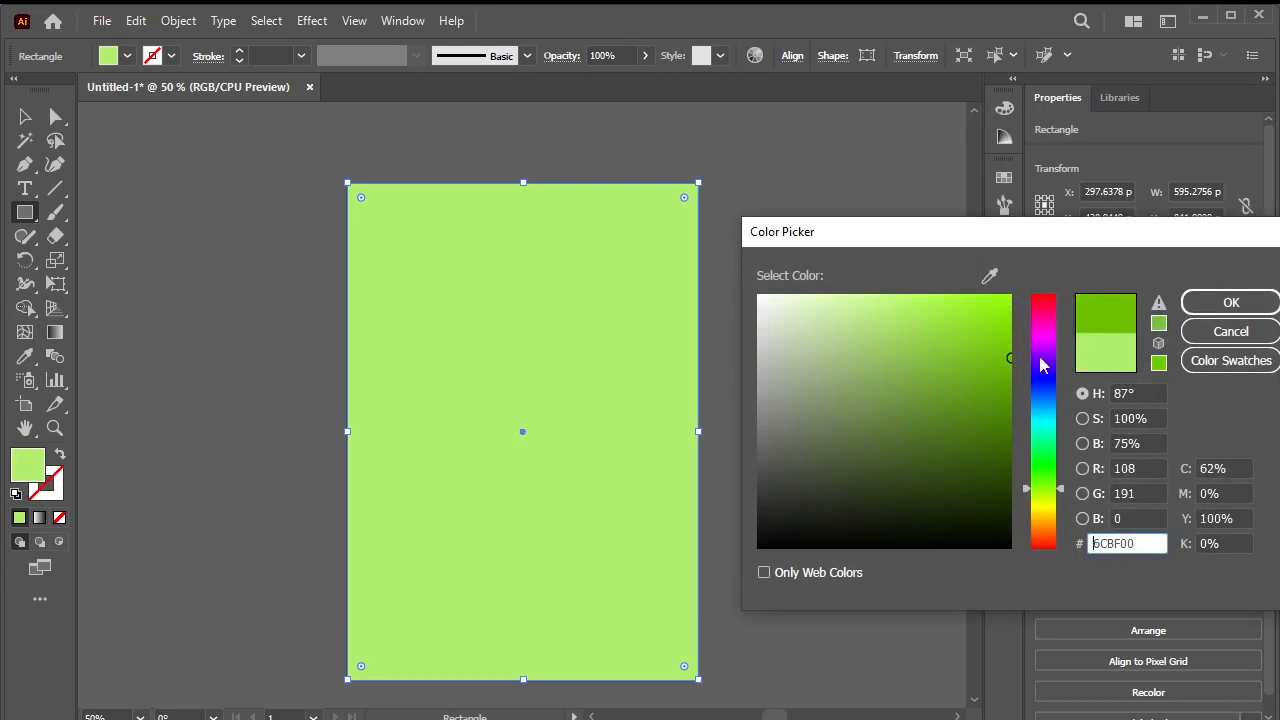
left_click(1212, 304)
- Send the dark green rectangle to the back, behind the clipped rays
scroll(485, 247, "down", 2)
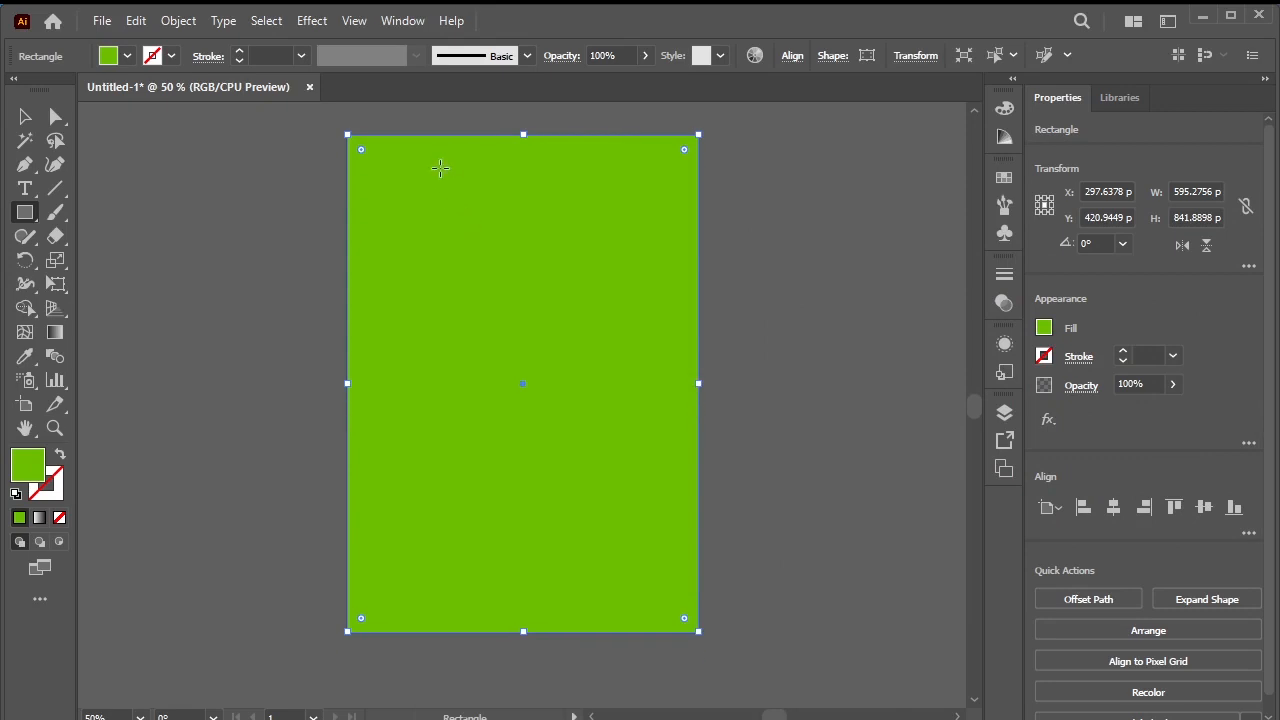
right_click(388, 123)
mouse_move(535, 590)
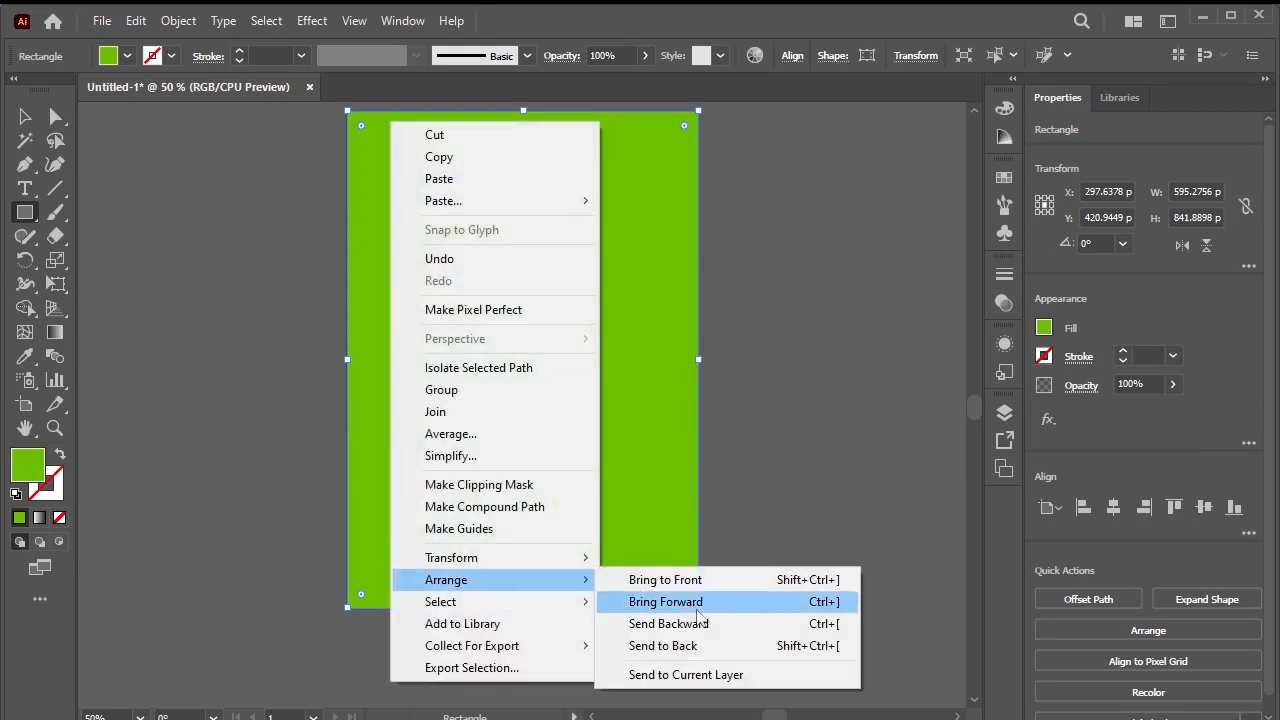
left_click(712, 645)
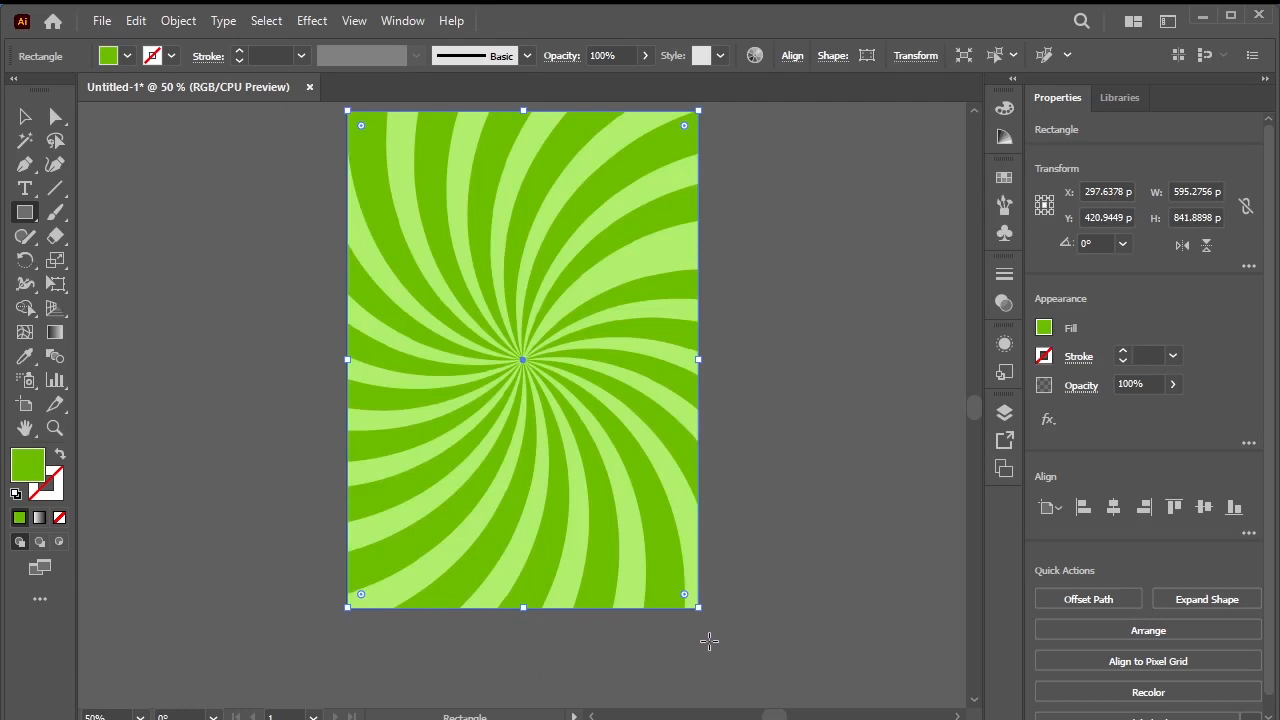
scroll(708, 640, "up", 1)
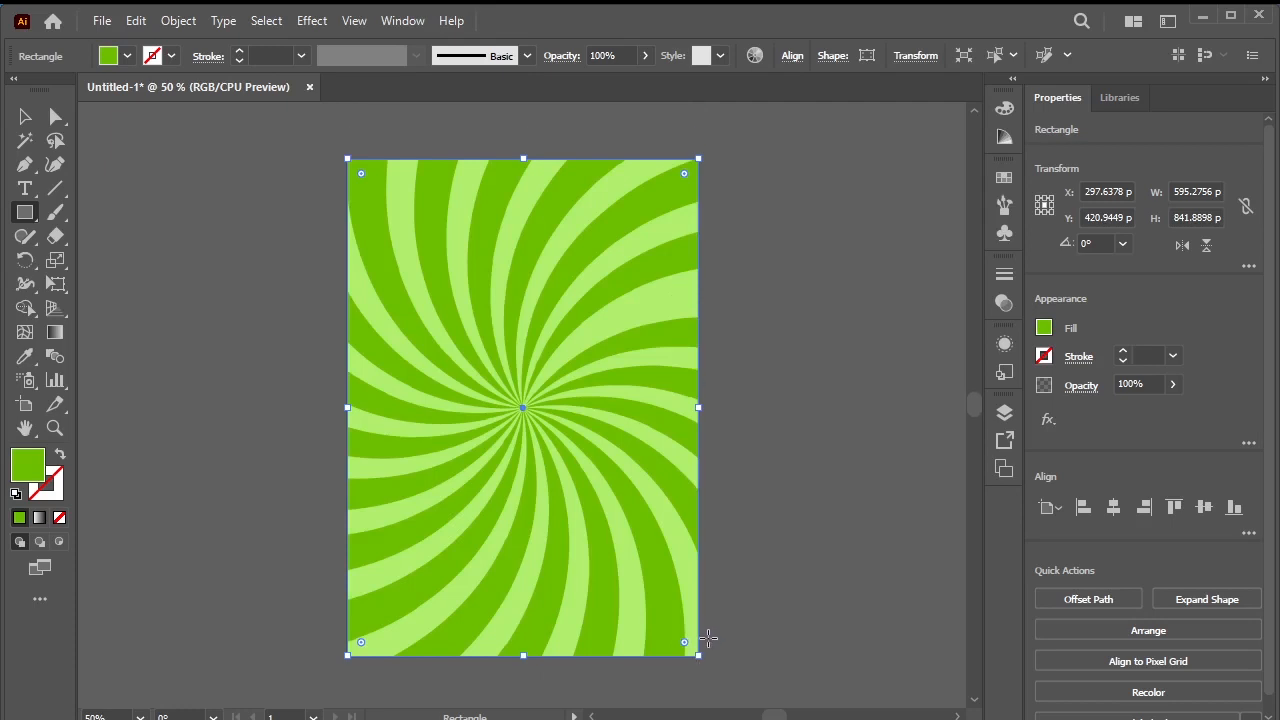
- Create a 595.2756 × 841.8898 px rectangle and centre it horizontally and vertically on the artboard
left_click(25, 213)
left_click(429, 390)
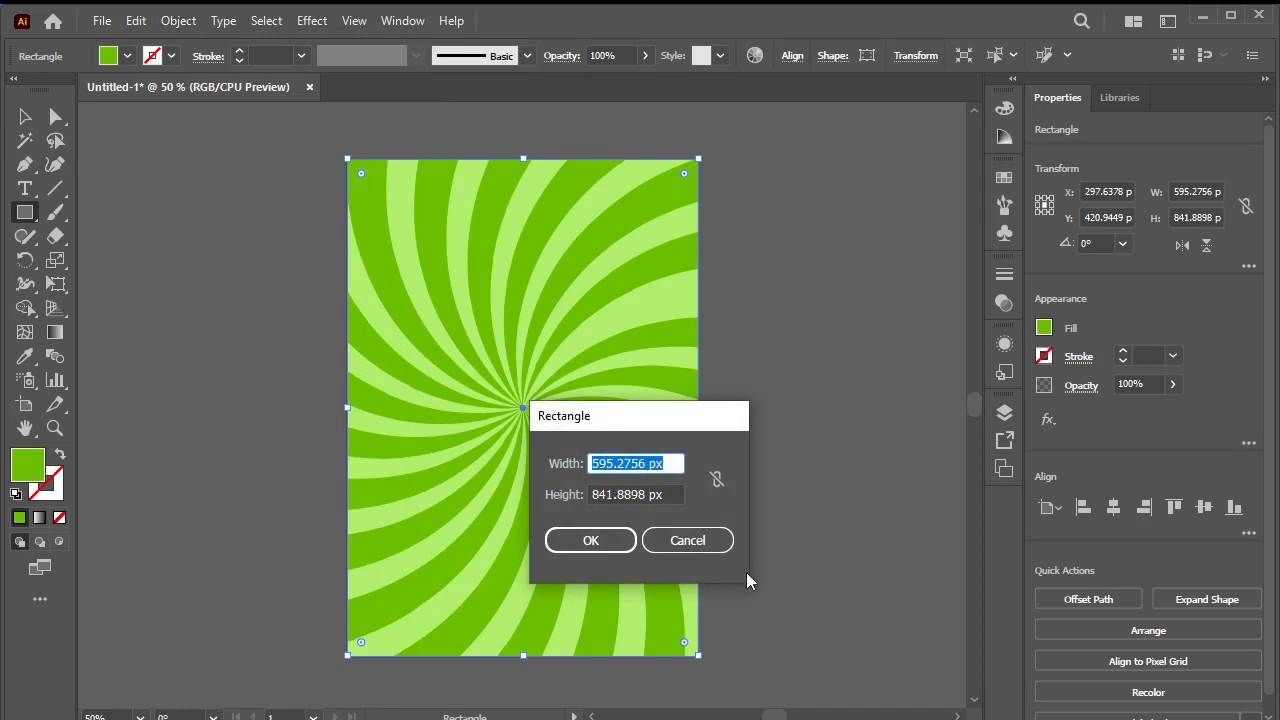
left_click(591, 541)
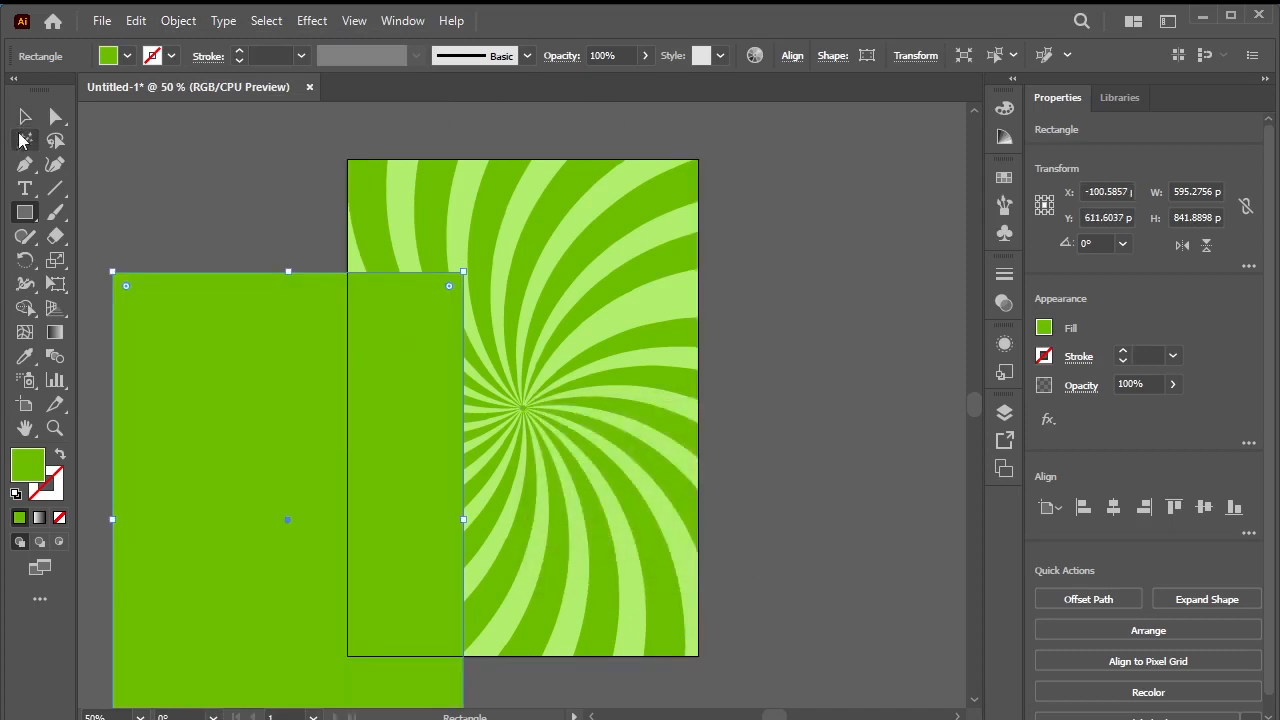
left_click(1113, 507)
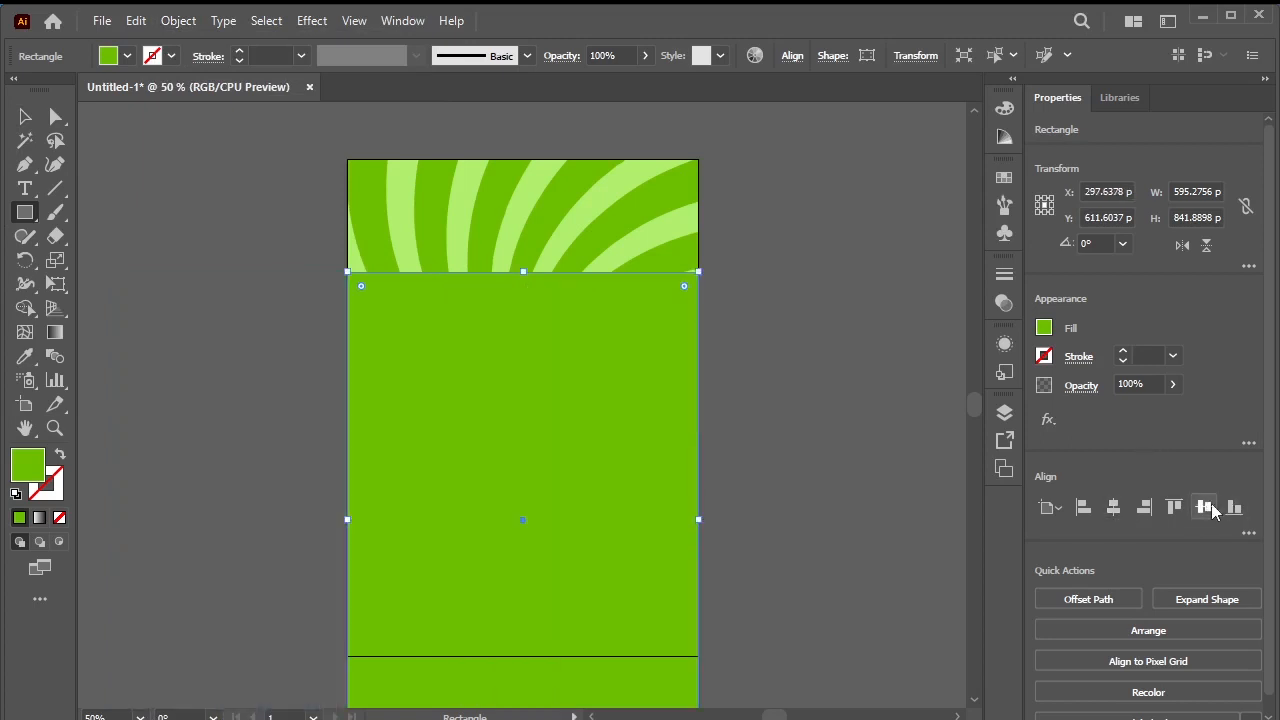
left_click(1205, 508)
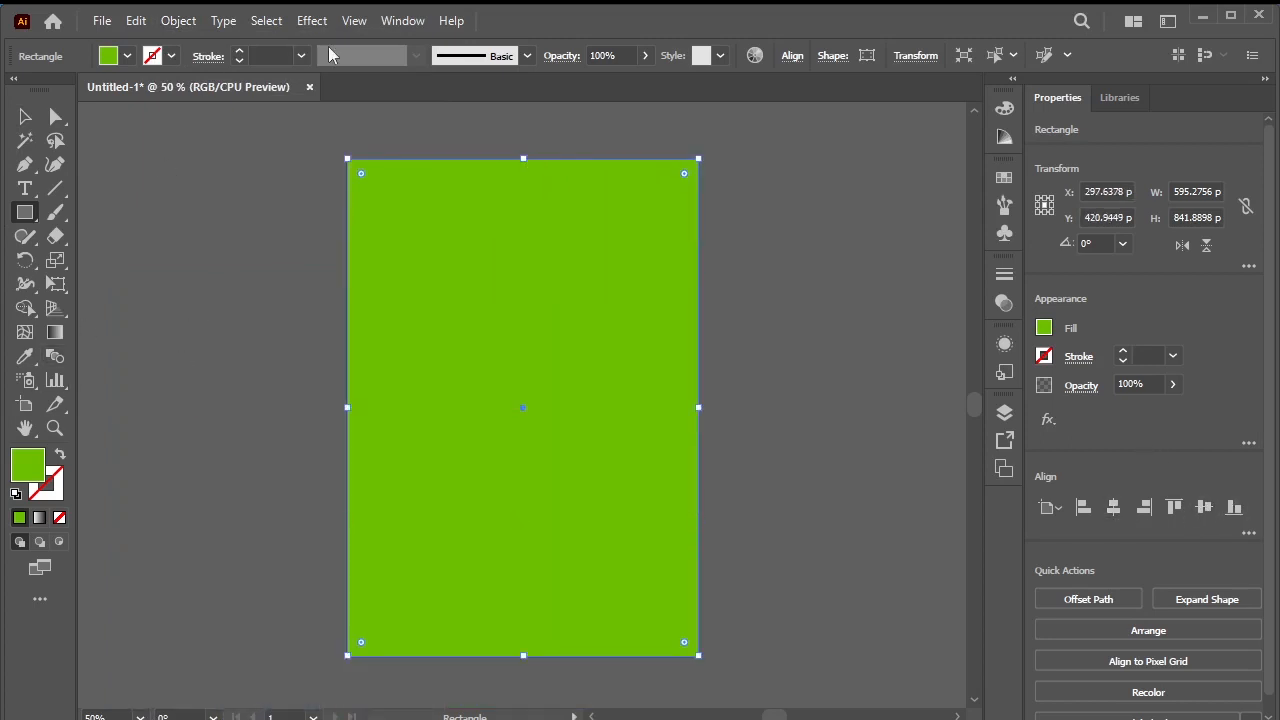
- Give the new rectangle a linear gradient fill and add two green colour stops near the middle of the gradient
left_click(403, 21)
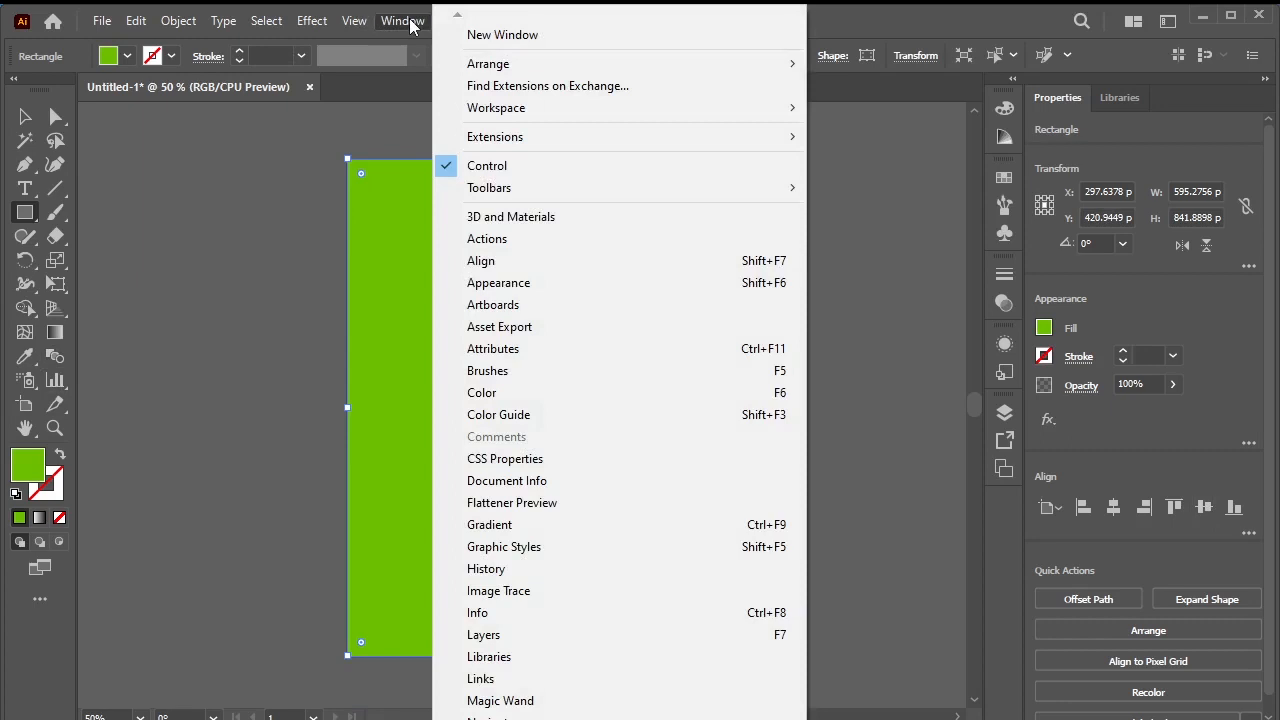
left_click(645, 524)
left_click_drag(962, 279, 836, 162)
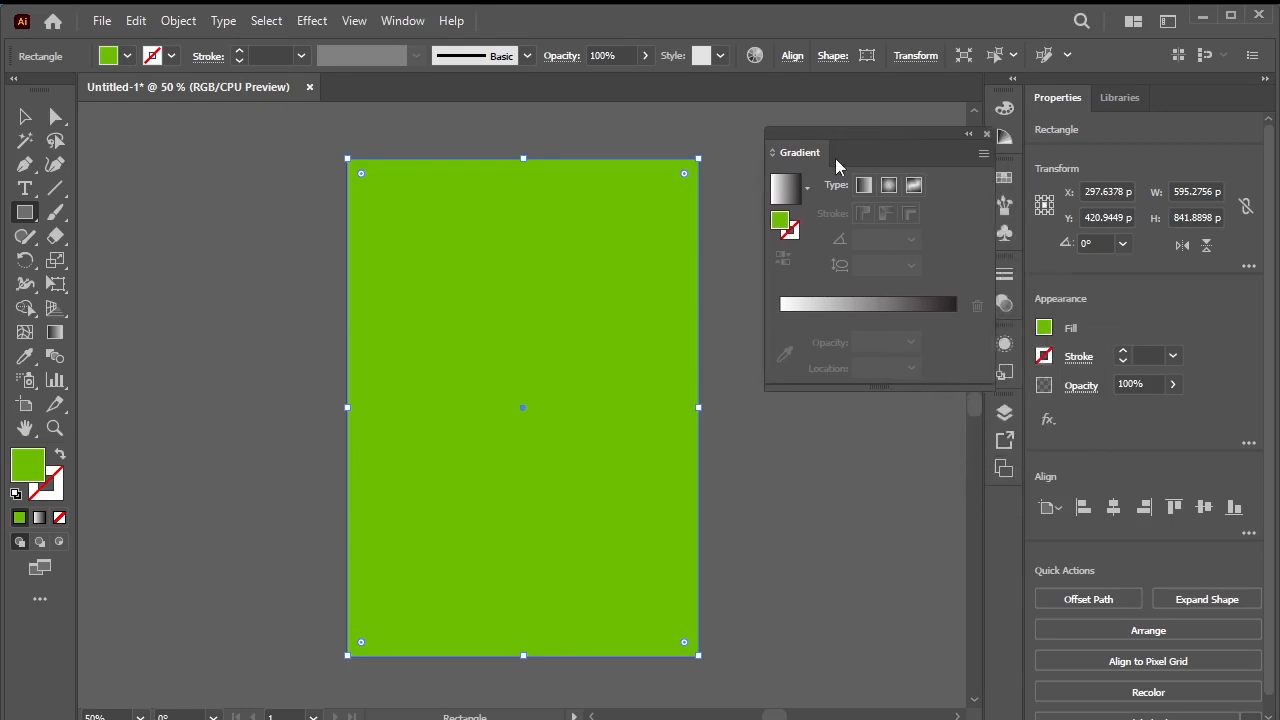
left_click(851, 305)
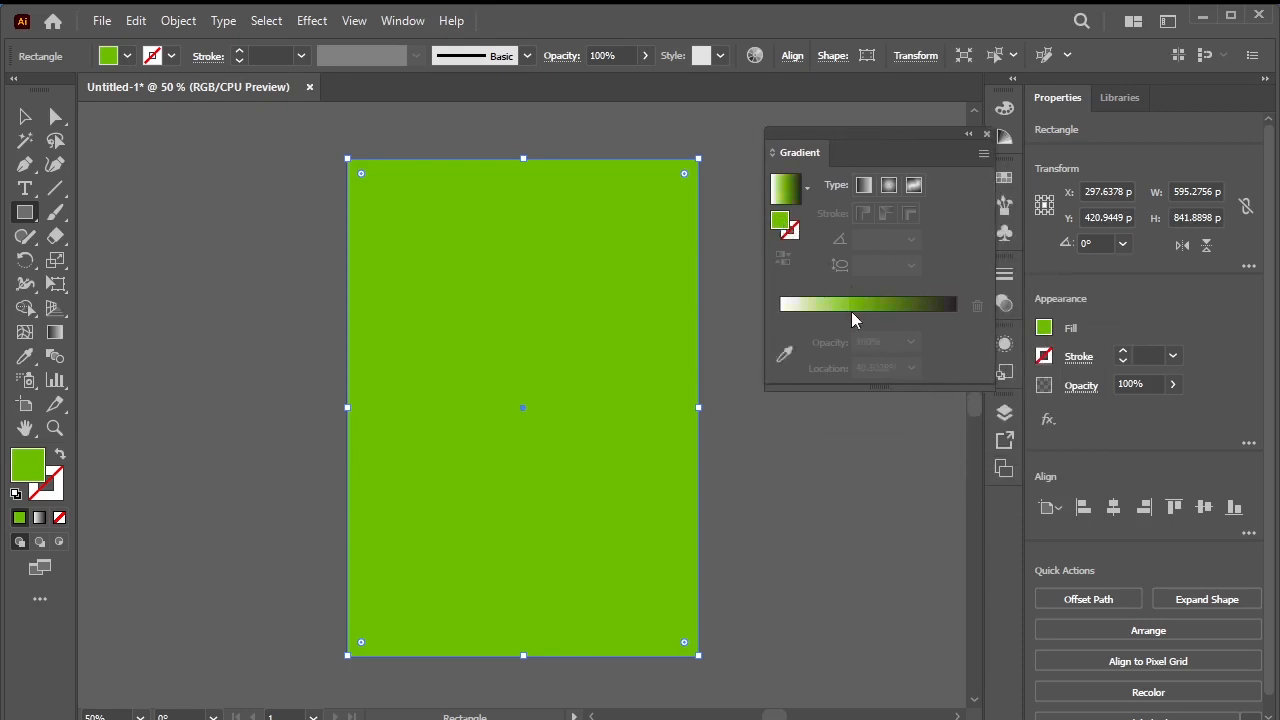
left_click(878, 341)
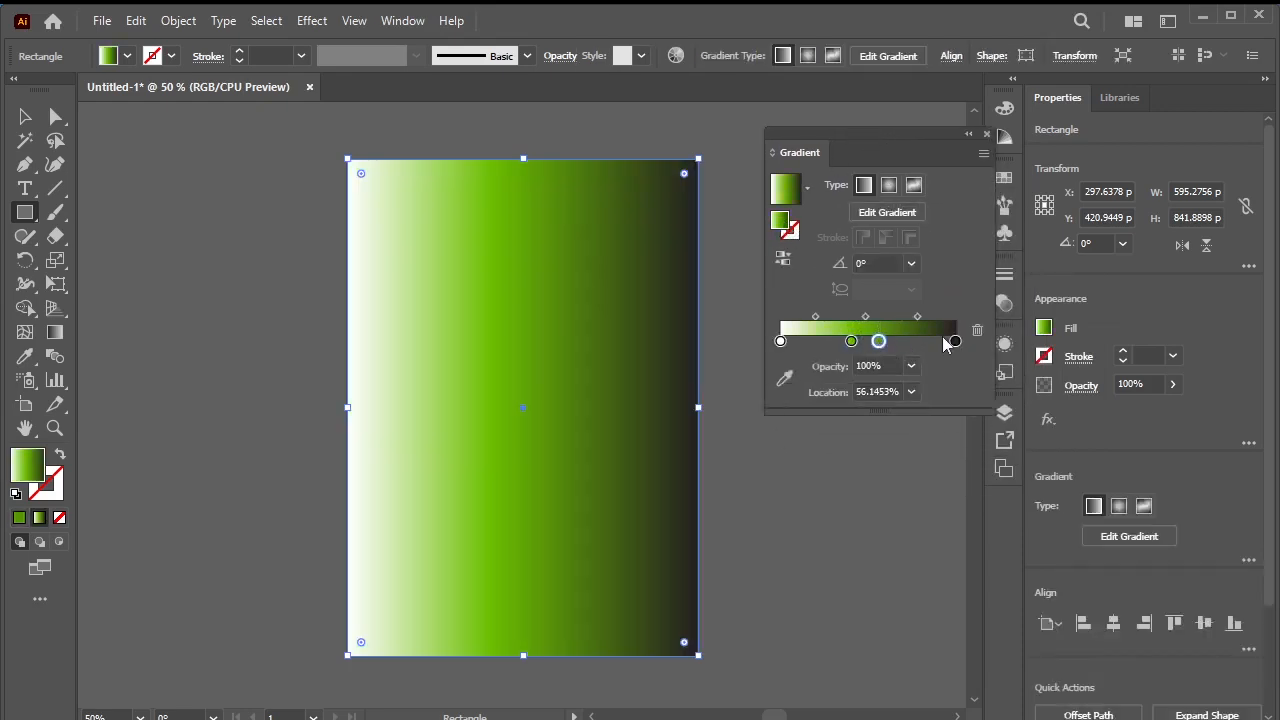
- Remove the black and white gradient stops and place the two green stops at about 1.4% and 100%
left_click_drag(955, 341, 752, 362)
left_click_drag(811, 342, 784, 342)
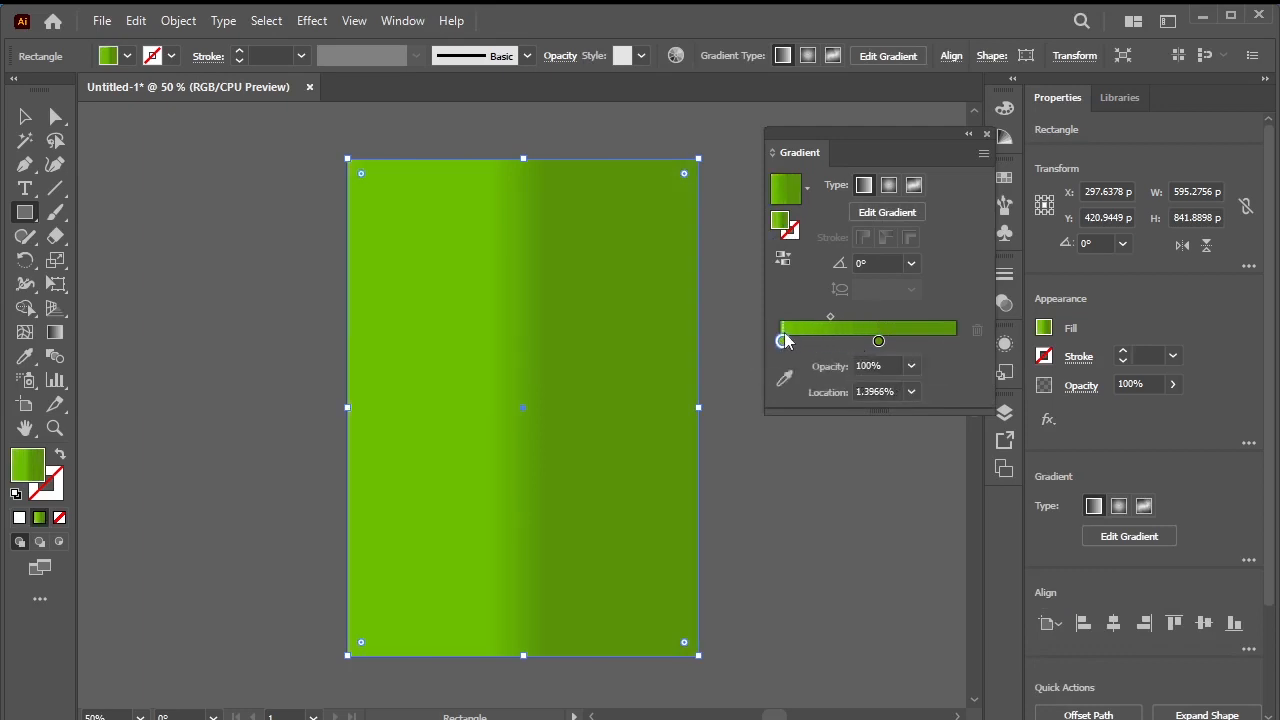
left_click(831, 341)
left_click_drag(879, 342, 904, 370)
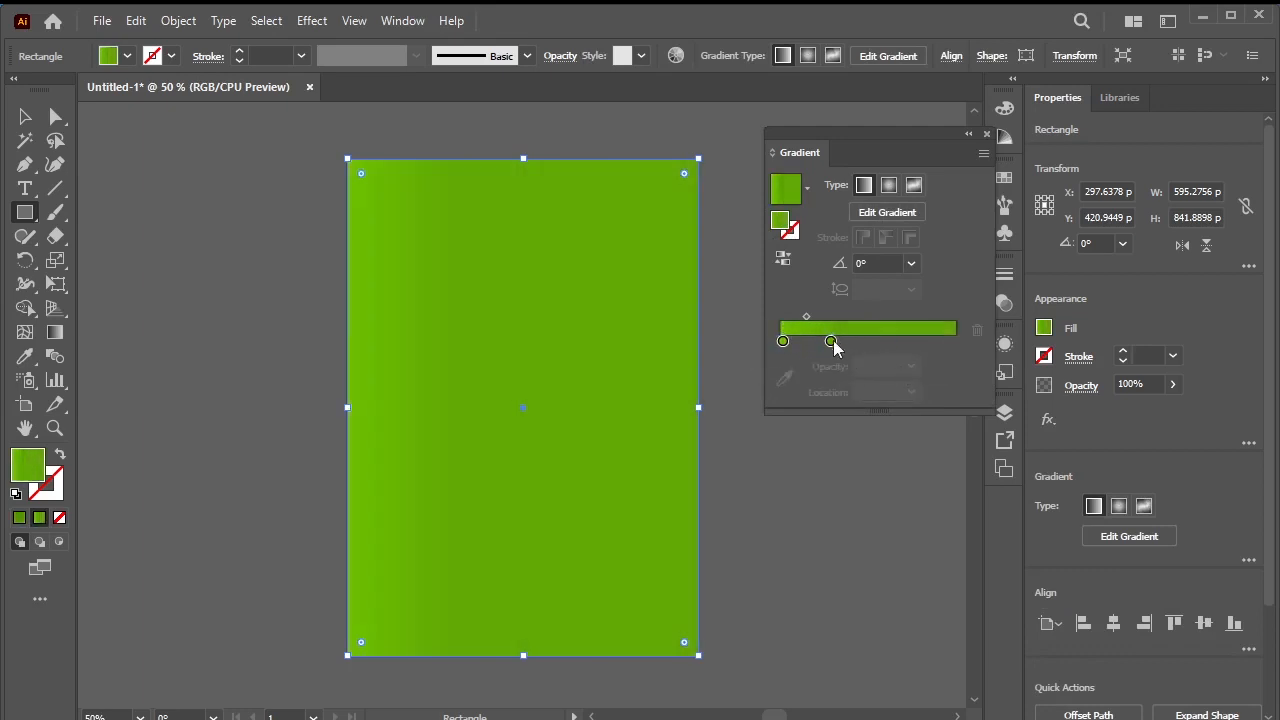
left_click_drag(831, 341, 956, 340)
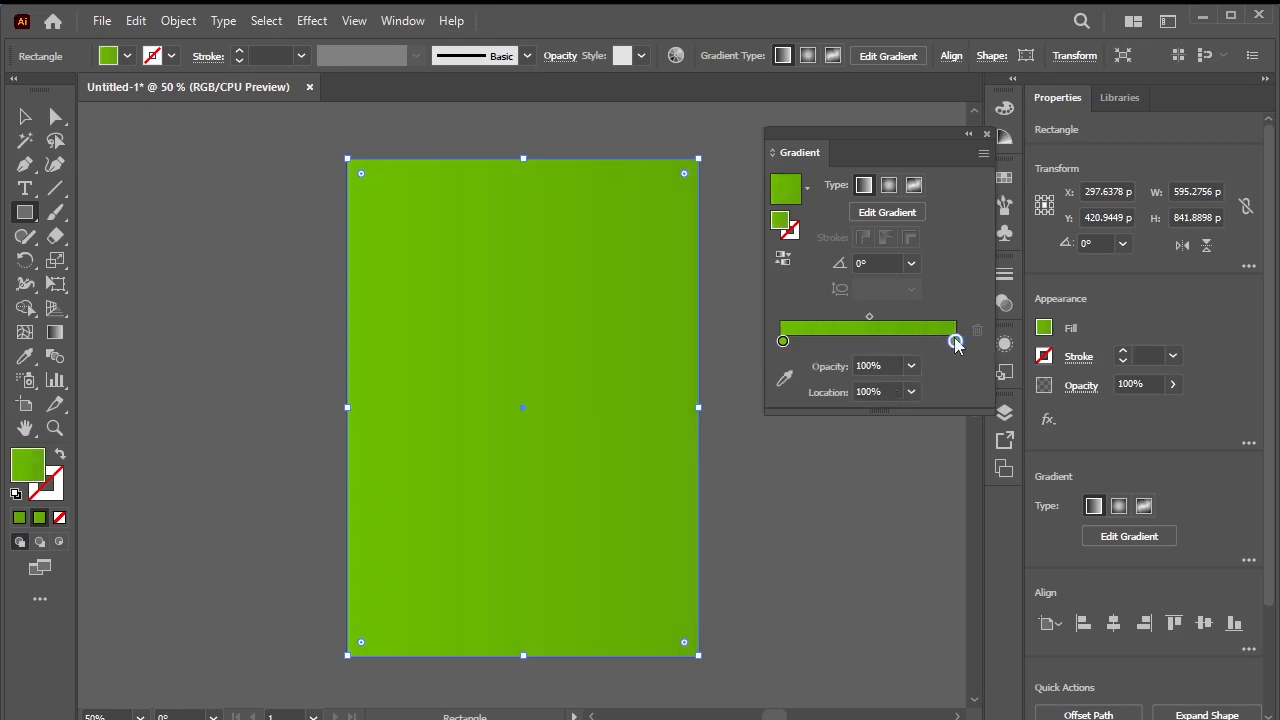
- Recolour the 100% gradient stop to yellow #E7C405, then make the gradient radial and reverse it so yellow sits at the centre
double_click(956, 341)
left_click_drag(830, 419, 869, 458)
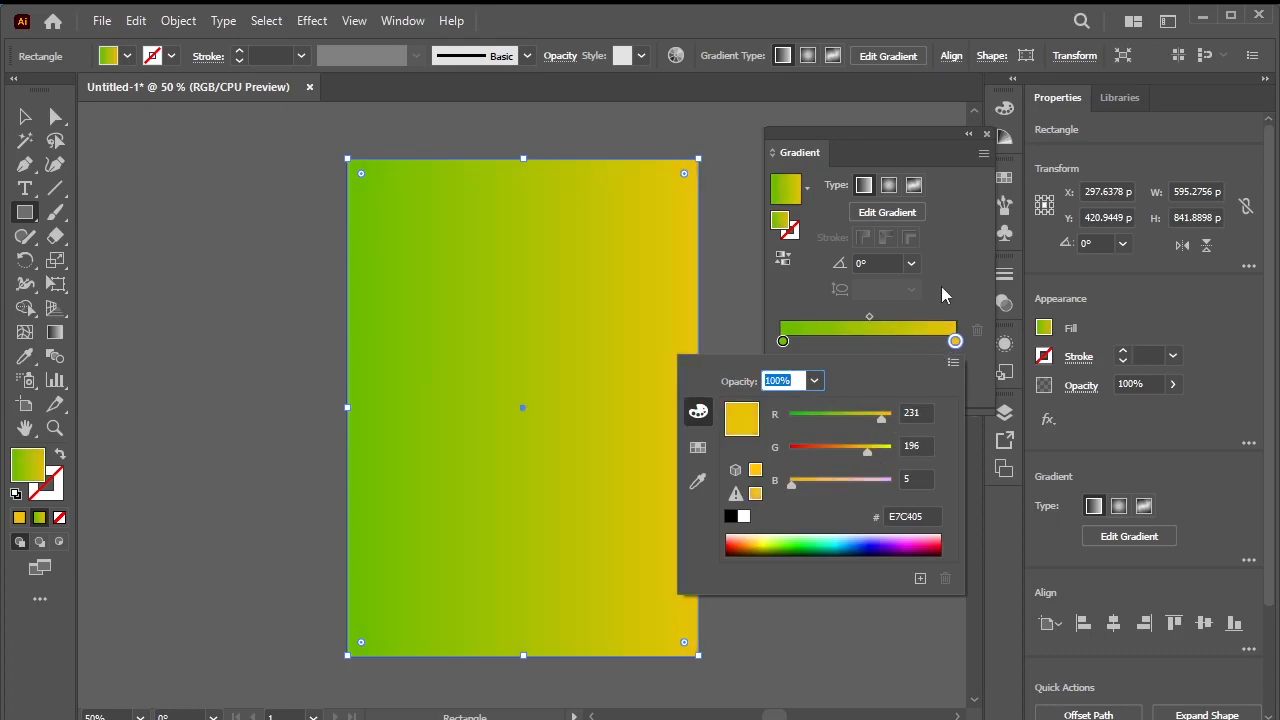
left_click(889, 188)
left_click(889, 188)
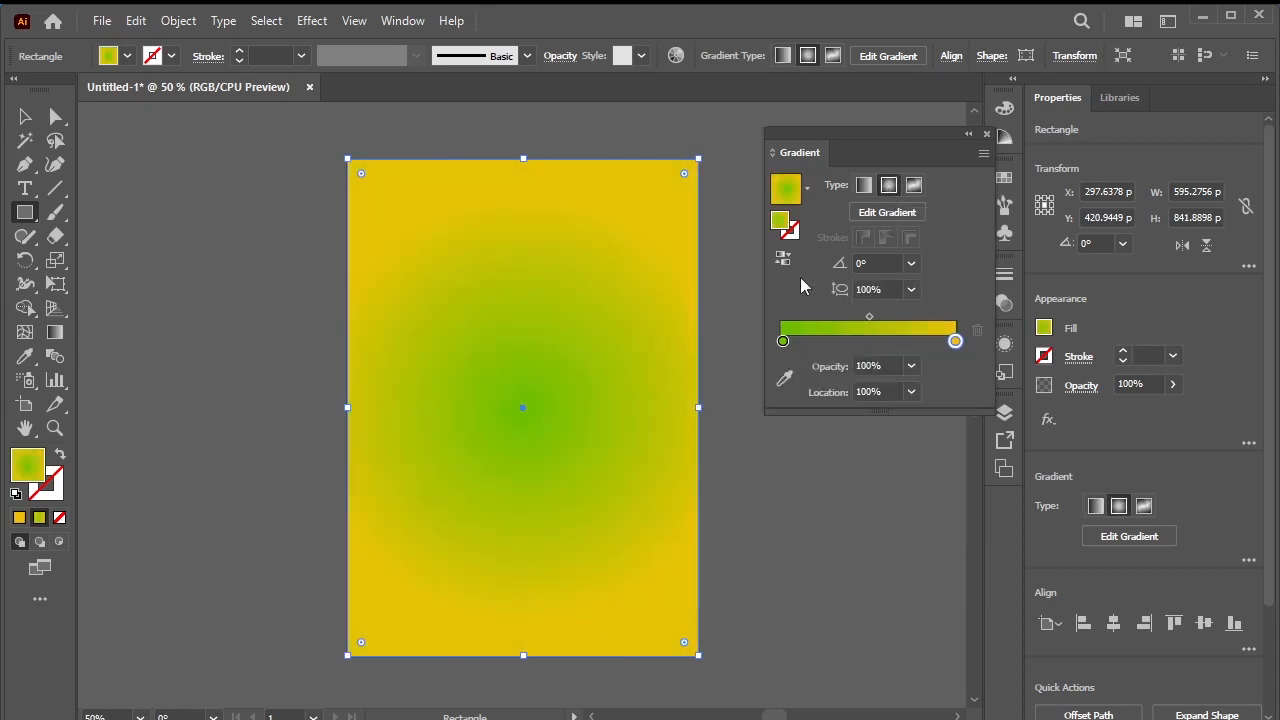
left_click(783, 258)
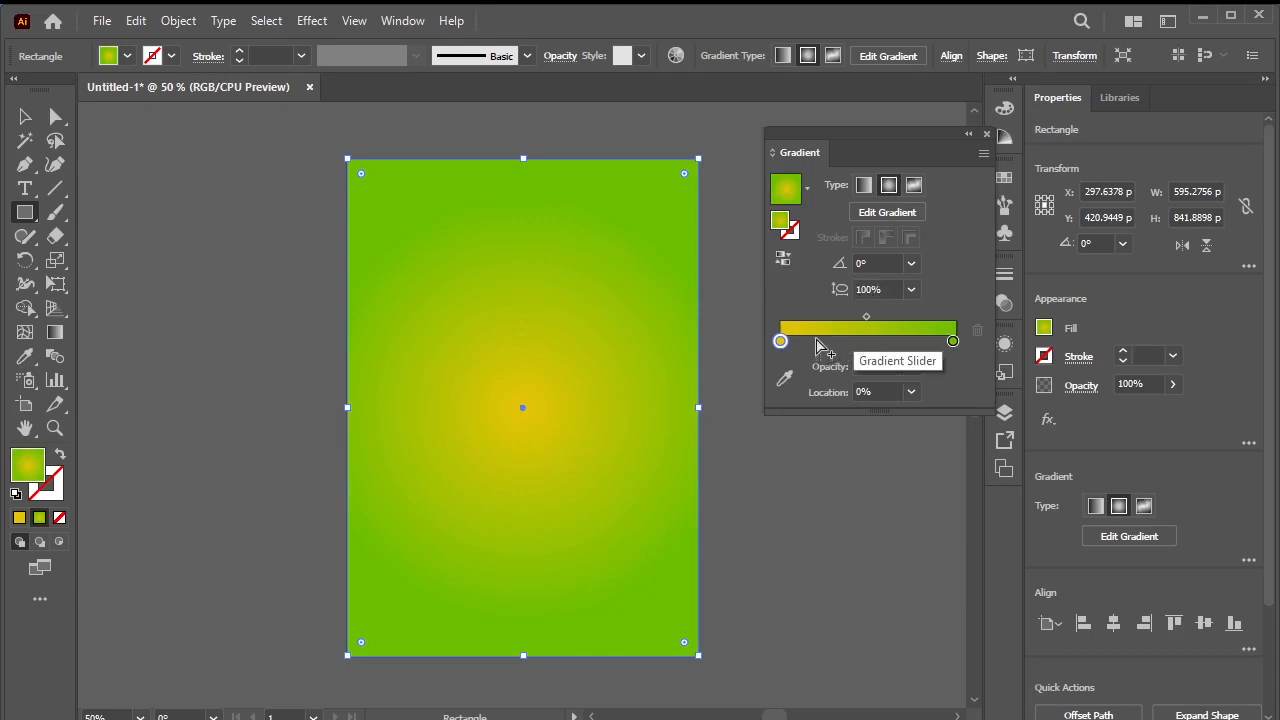
- Add a gradient stop at about 37.7% and recolour the outer green stop to about #83BF00
left_click_drag(817, 343, 846, 340)
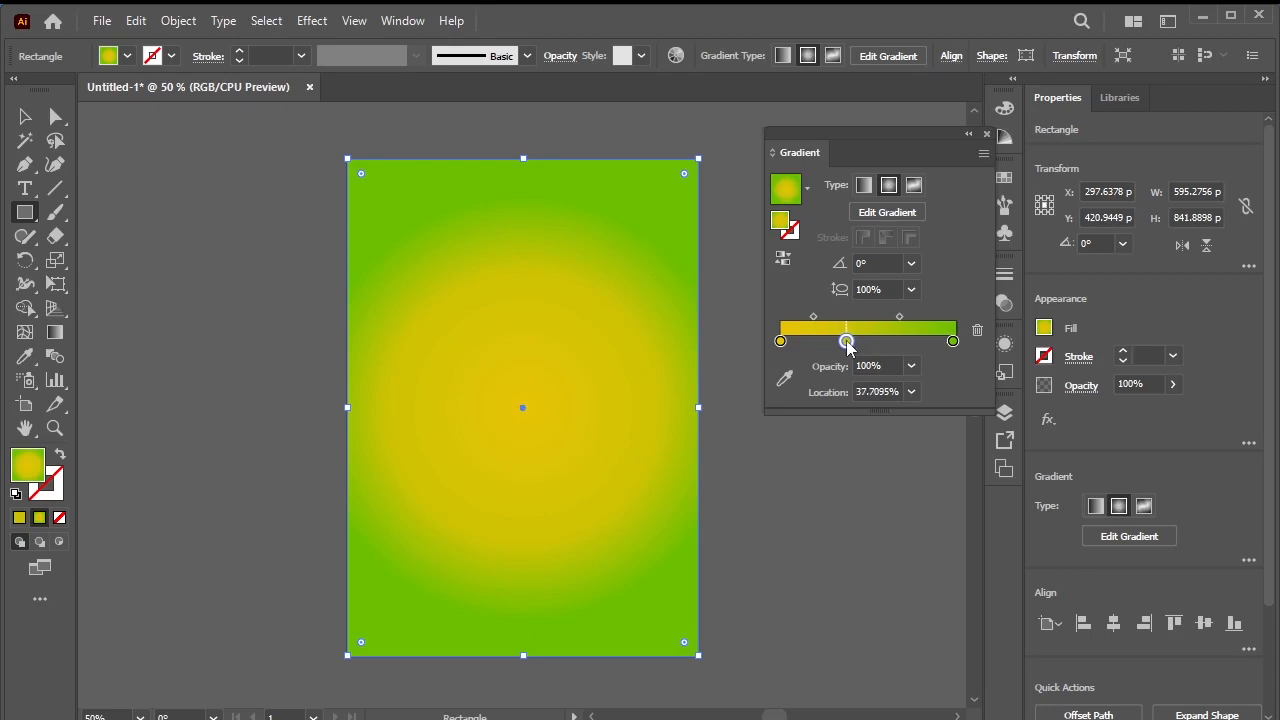
left_click(954, 342)
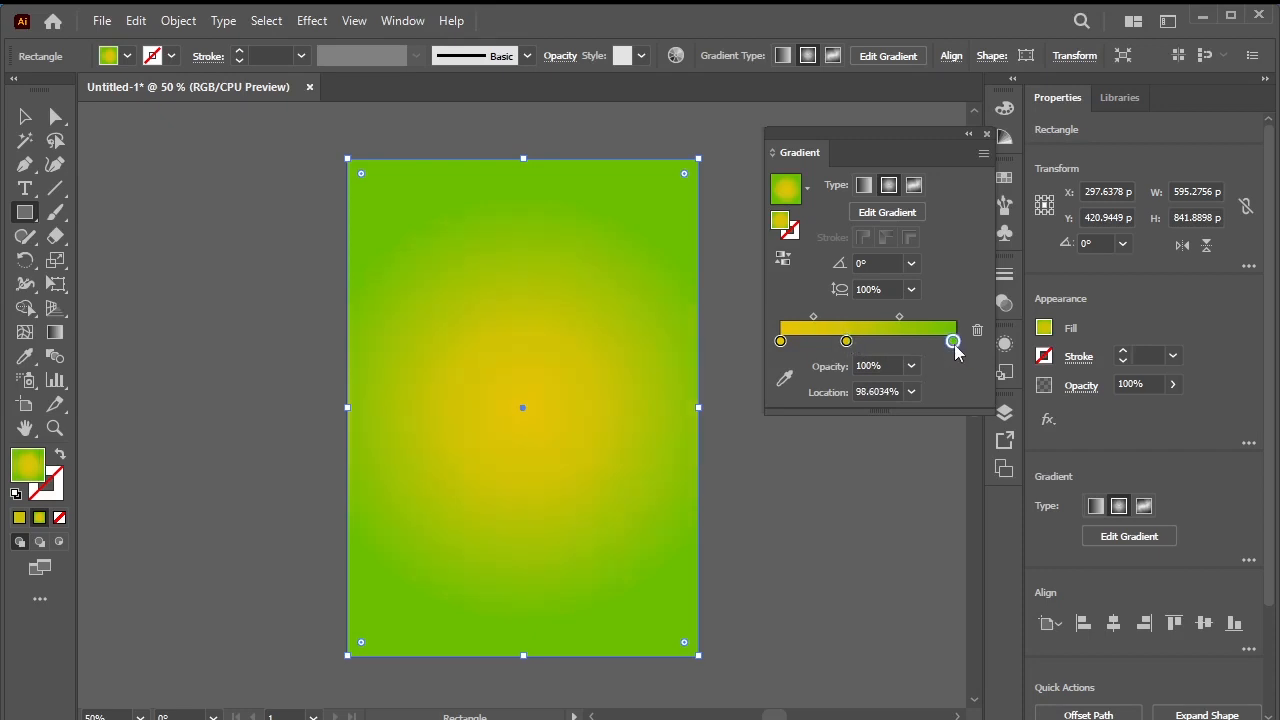
double_click(953, 342)
left_click_drag(832, 424, 840, 423)
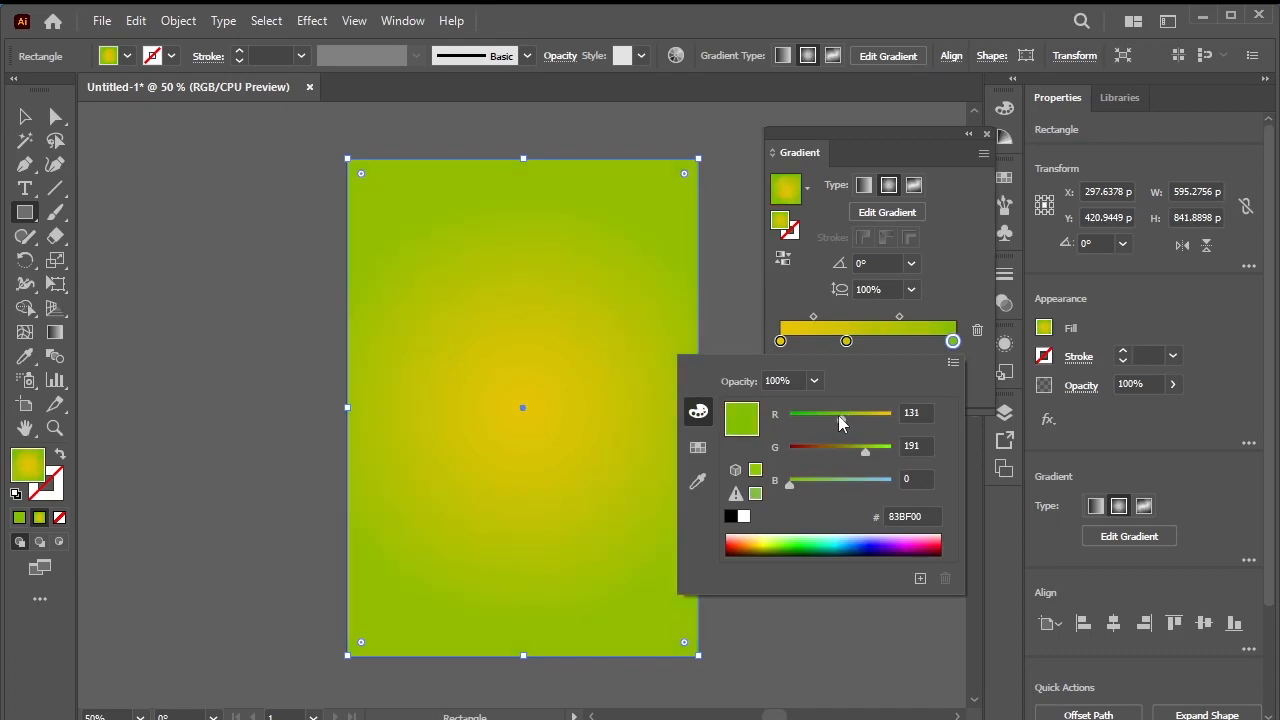
left_click(977, 364)
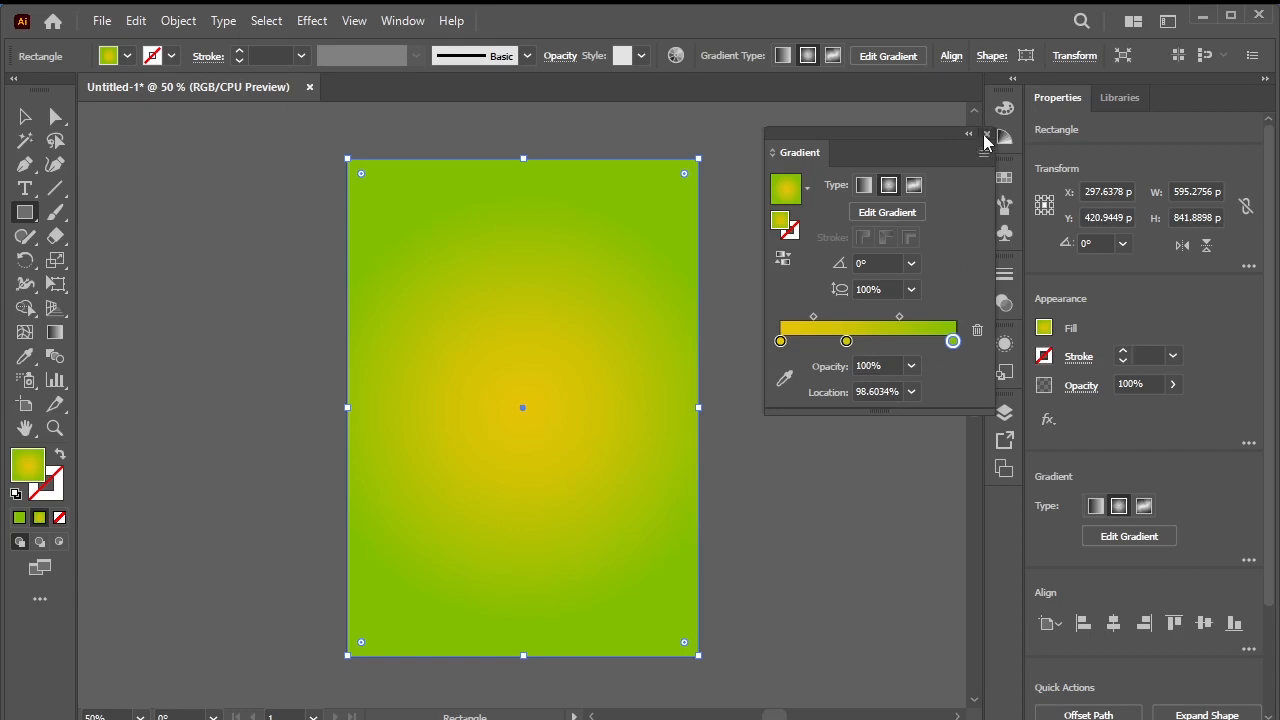
left_click(987, 134)
- Set the gradient rectangle's blending mode to Overlay and deselect it
left_click(1004, 303)
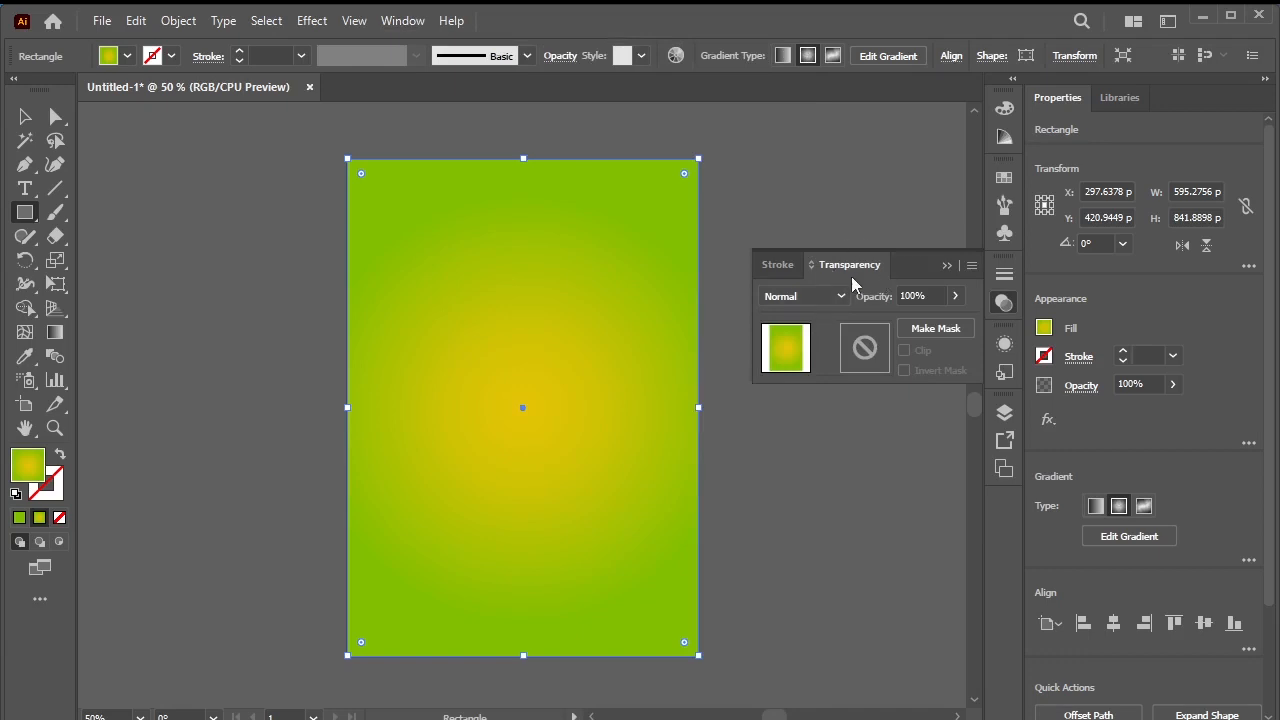
left_click(405, 22)
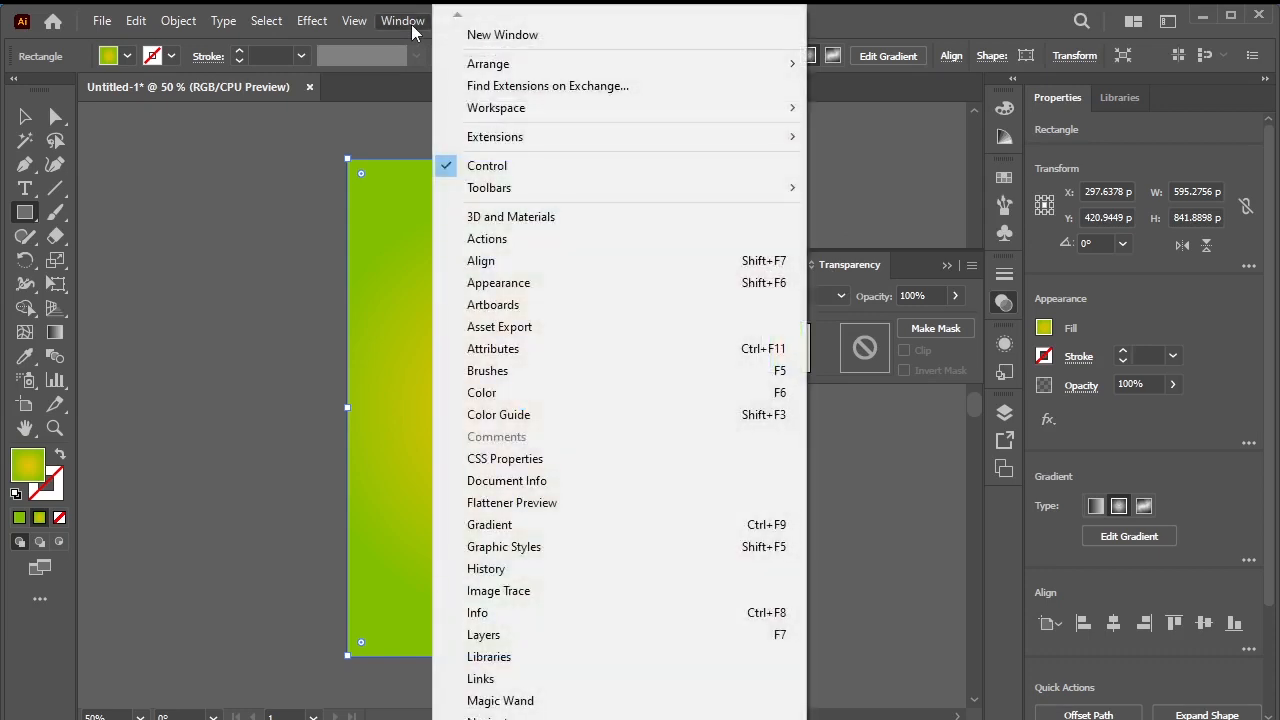
left_click(412, 30)
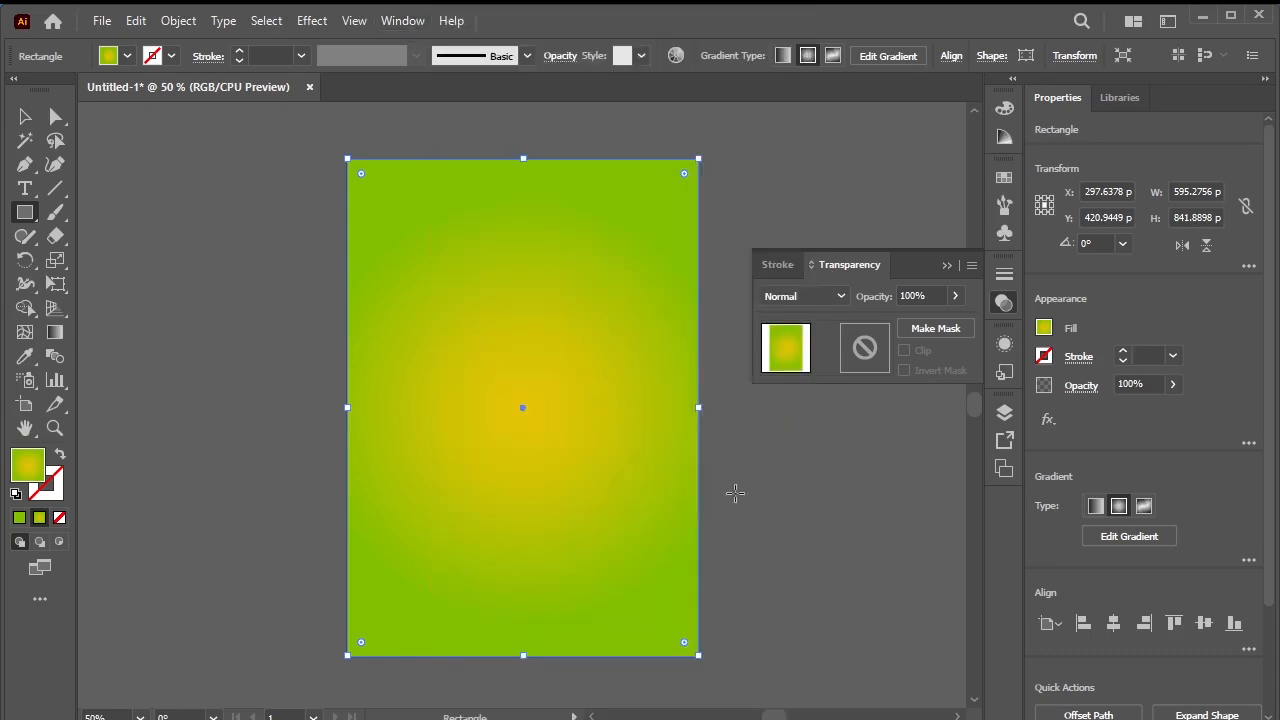
left_click(798, 296)
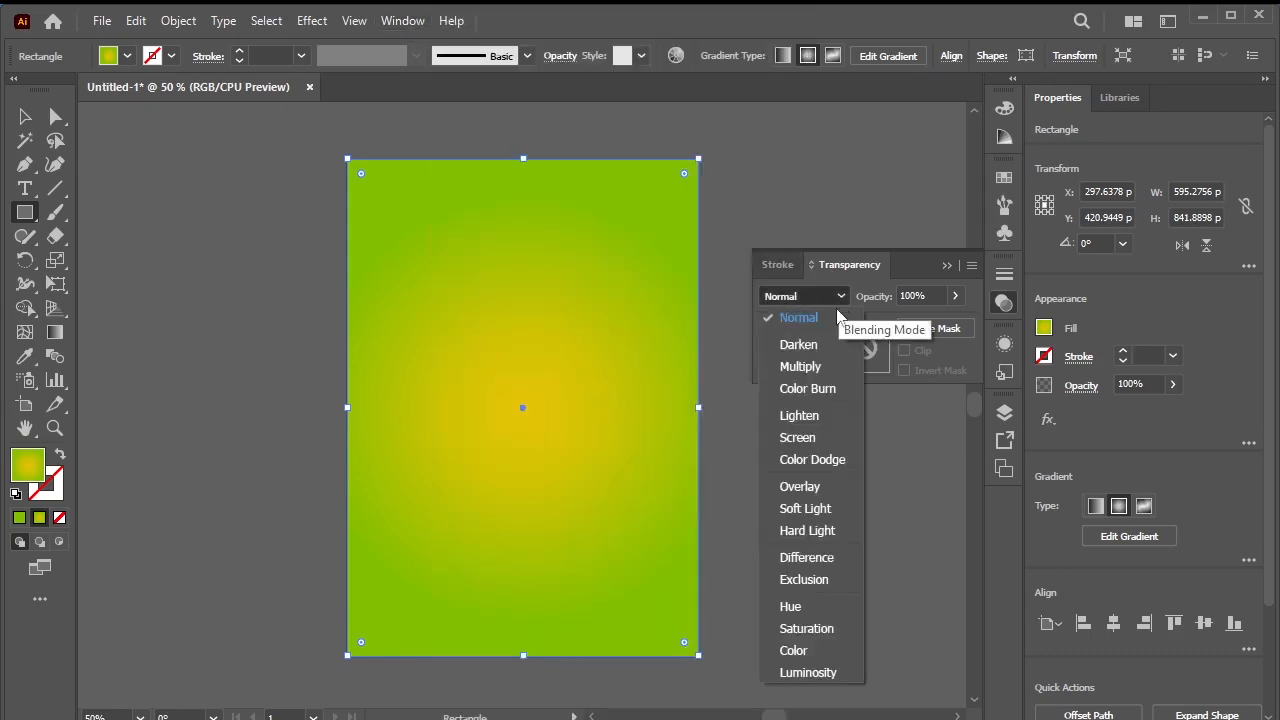
left_click(828, 488)
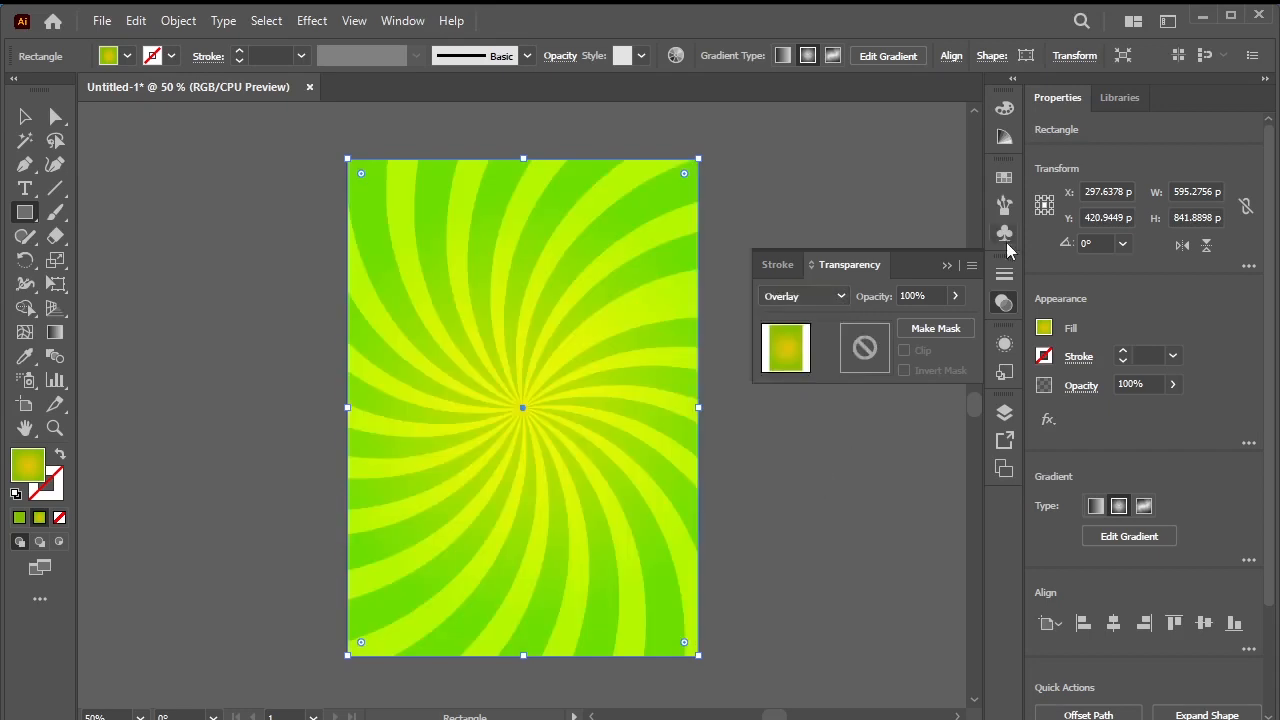
left_click(946, 265)
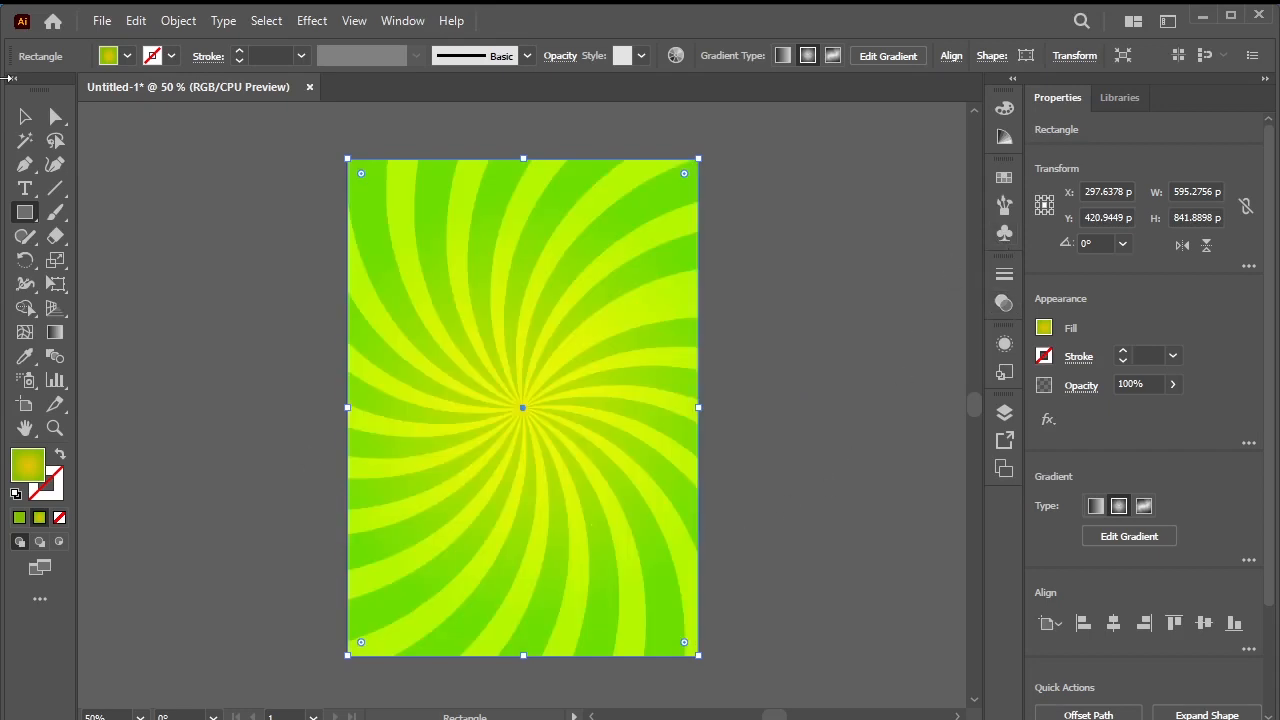
left_click(26, 118)
left_click(742, 305)
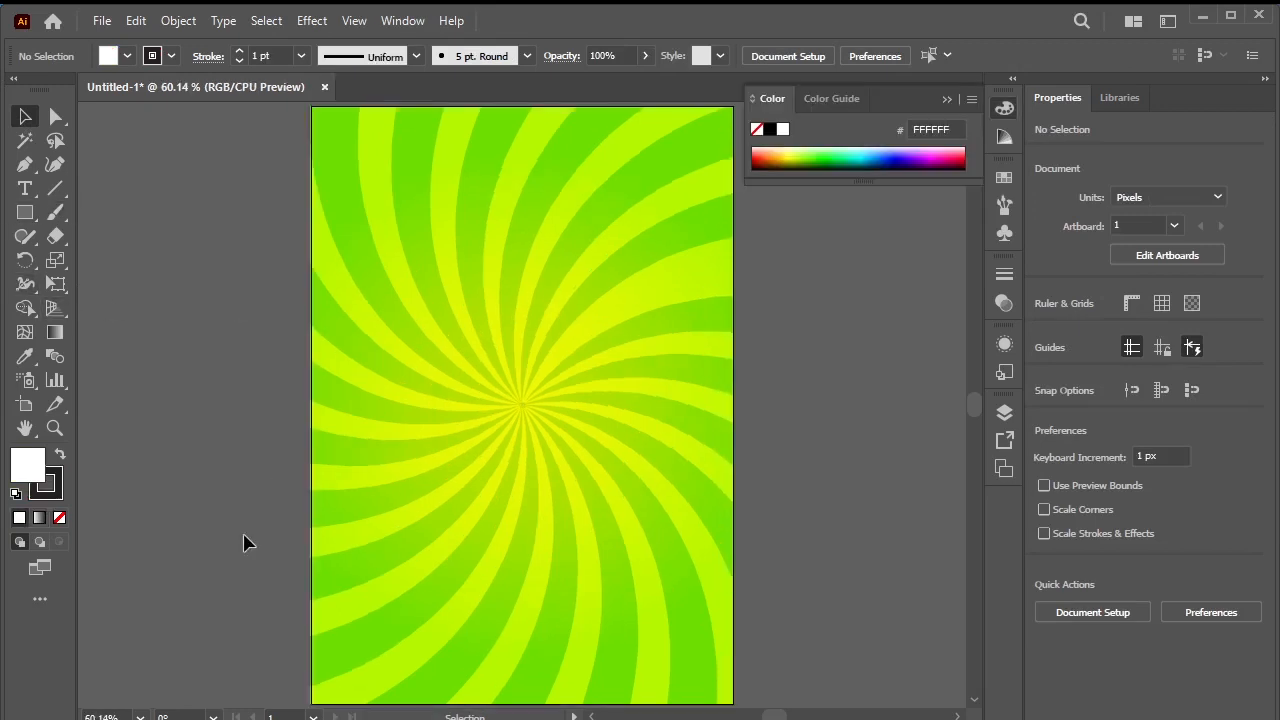
- Draw a slanted straight line with the Pen tool across the artboard's lower half, rising from left edge to right, with white stroke and no fill
left_click(24, 164)
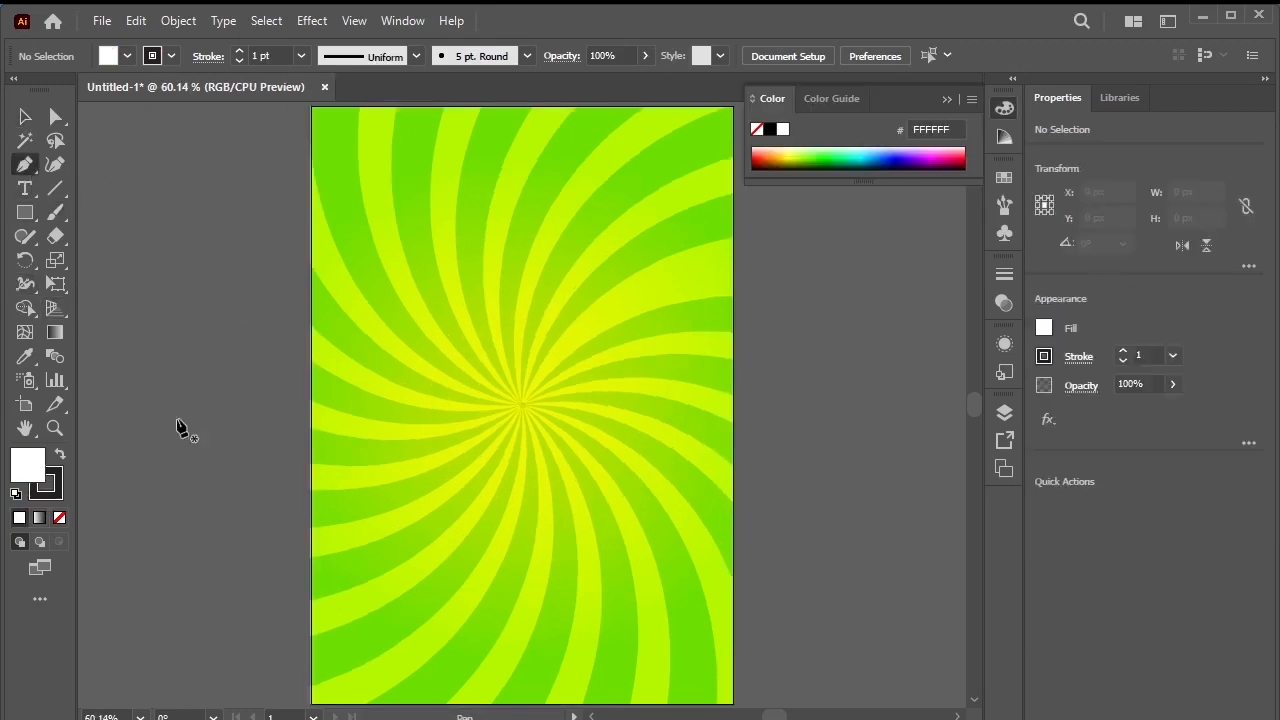
left_click(311, 567)
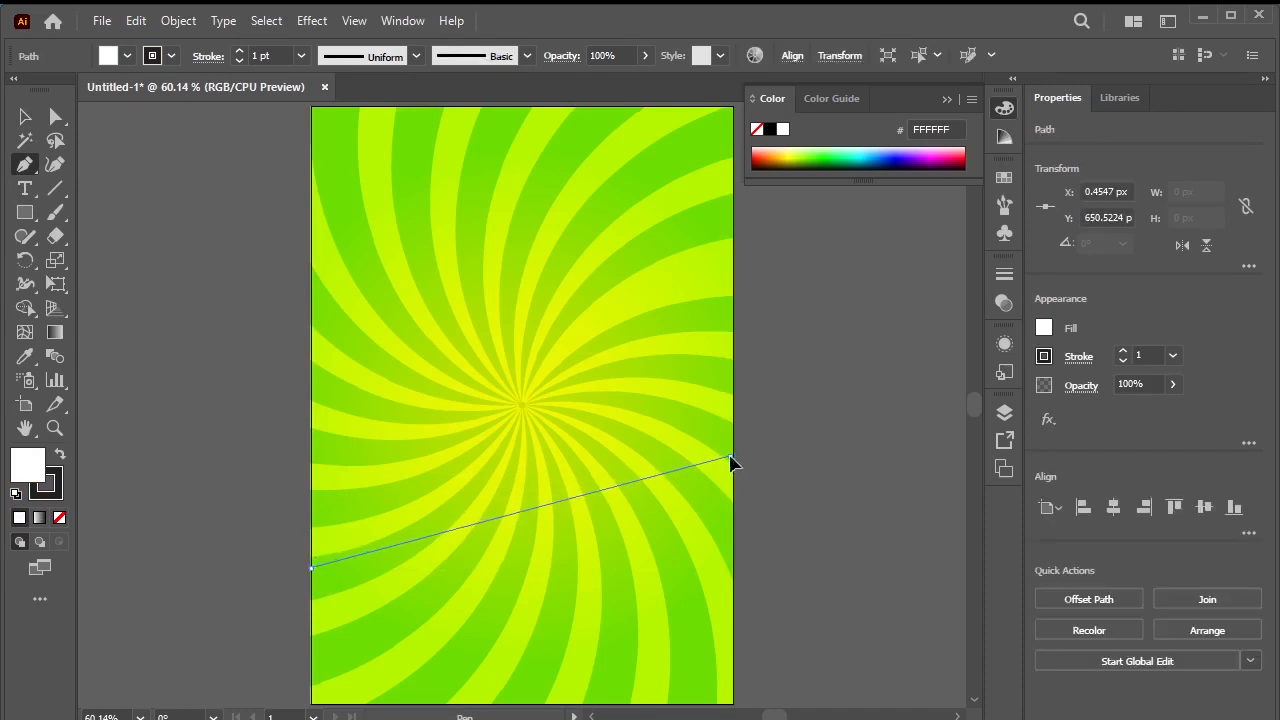
left_click(729, 457)
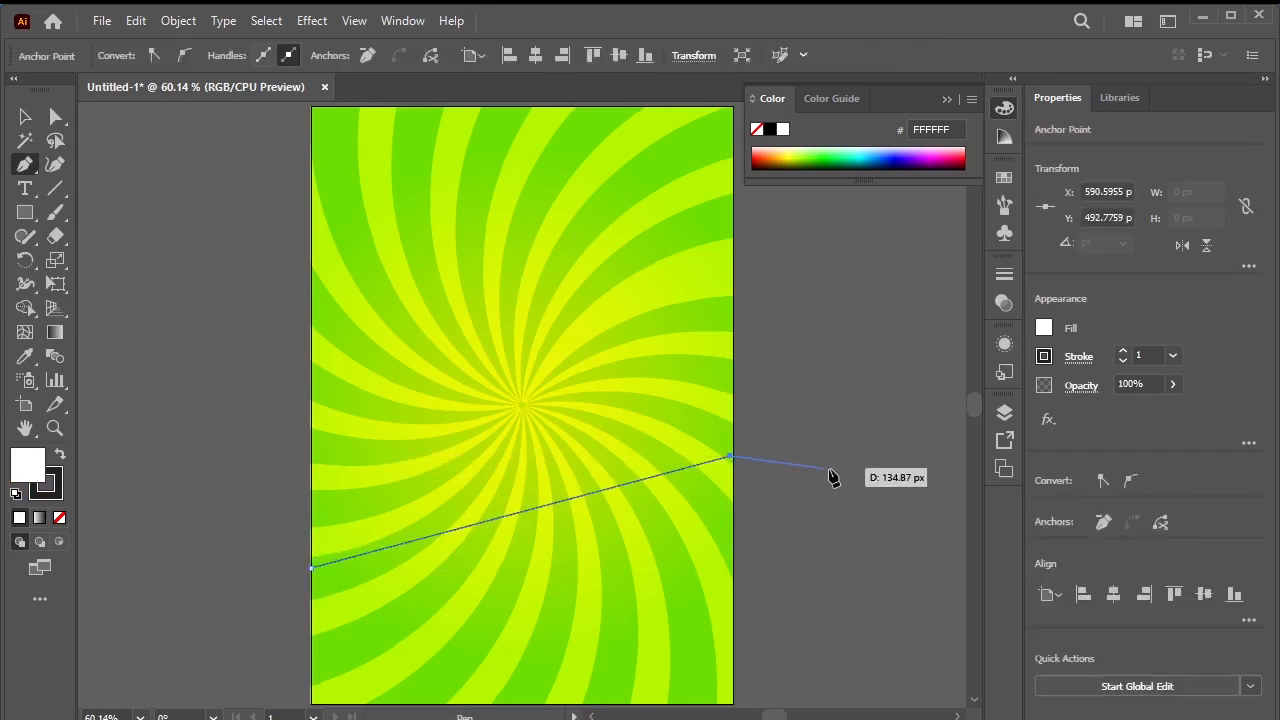
left_click(61, 455)
left_click(59, 518)
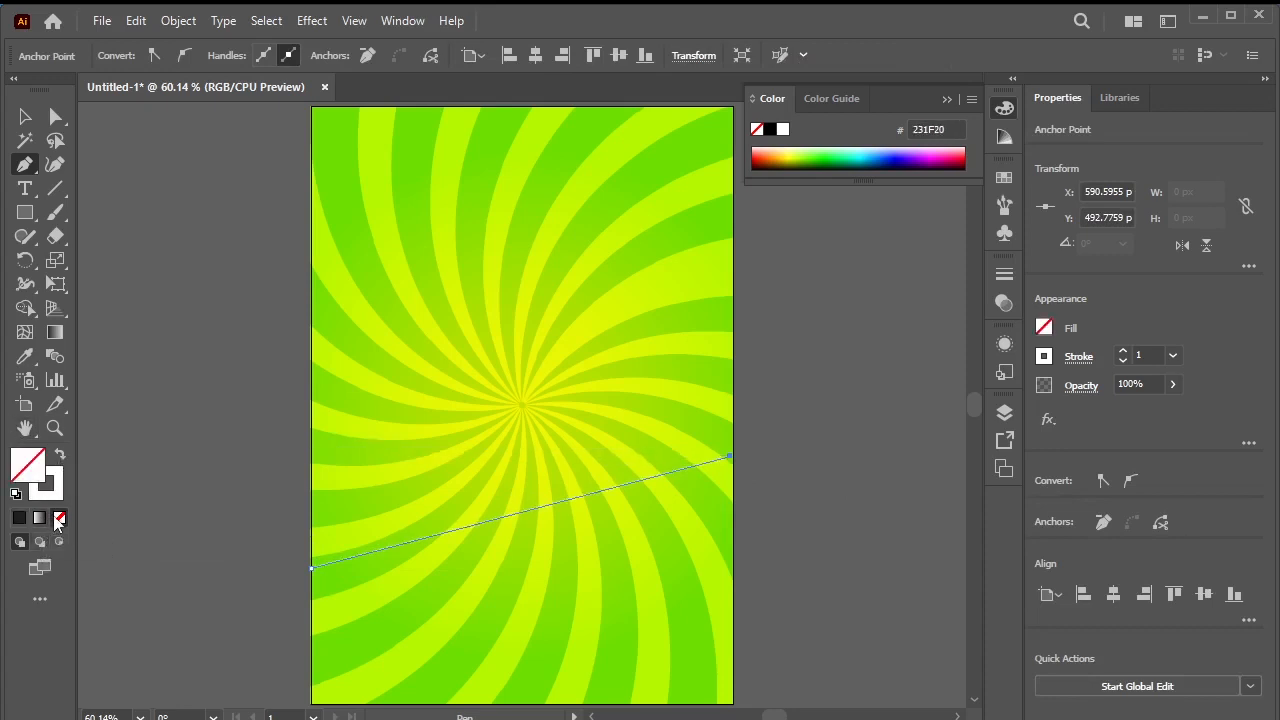
left_click(25, 116)
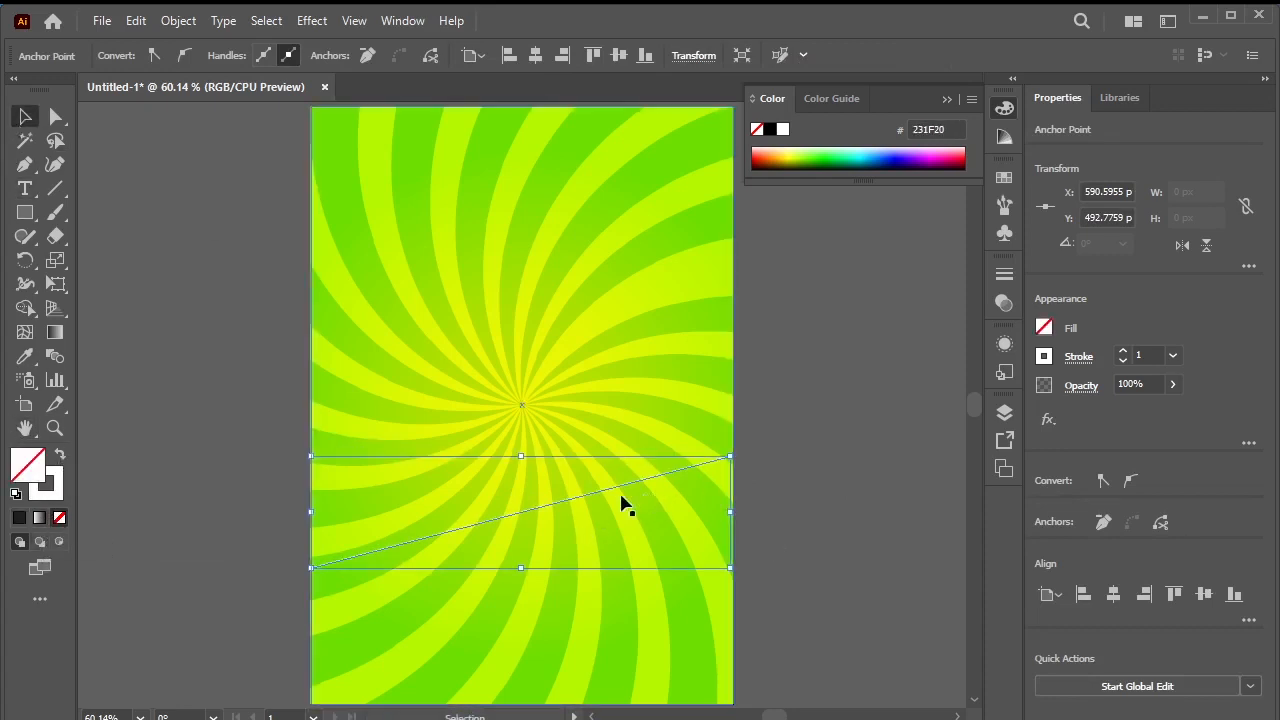
- Apply a Roughen effect to the slanted line with 2% relative size, 12/in detail and corner points
left_click(310, 22)
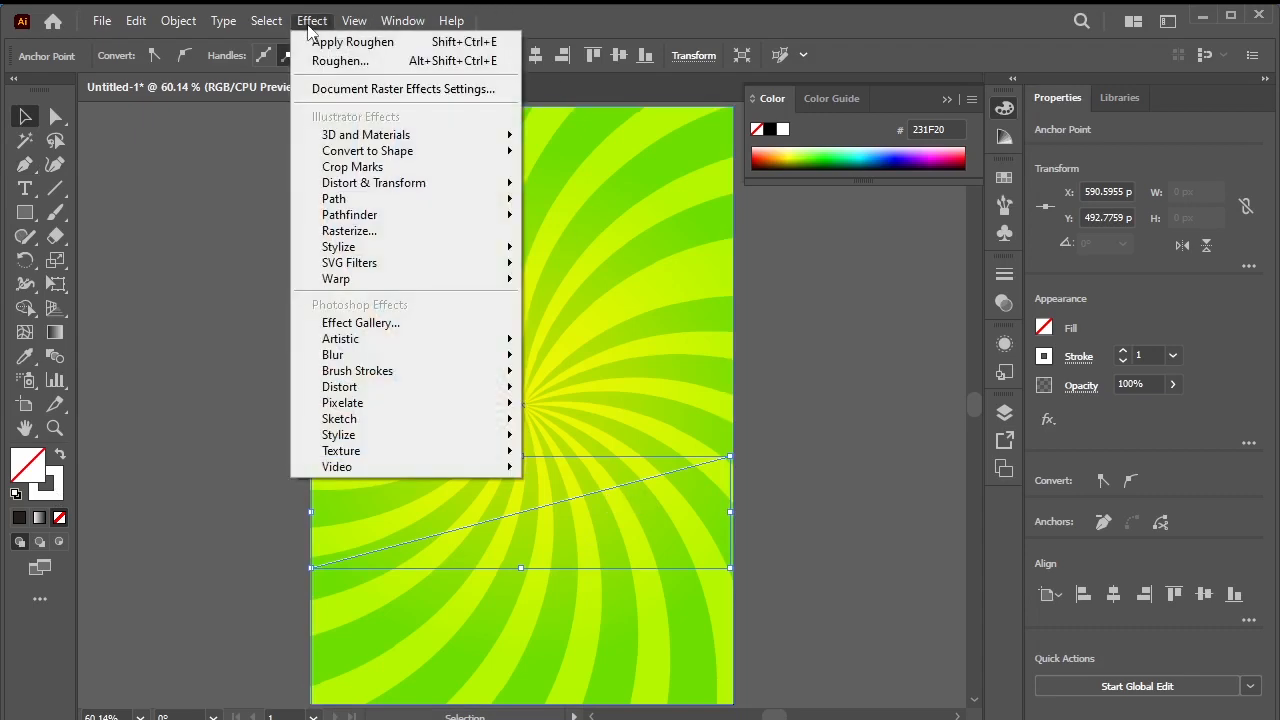
mouse_move(419, 183)
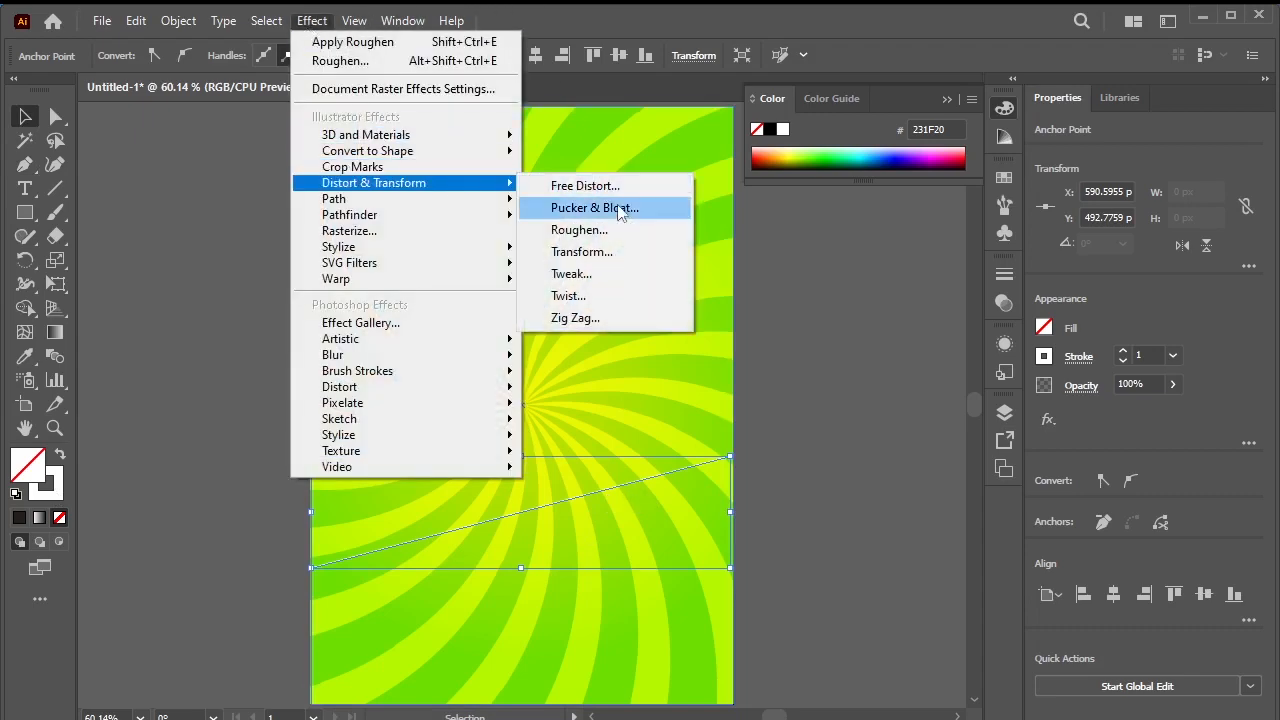
left_click(642, 230)
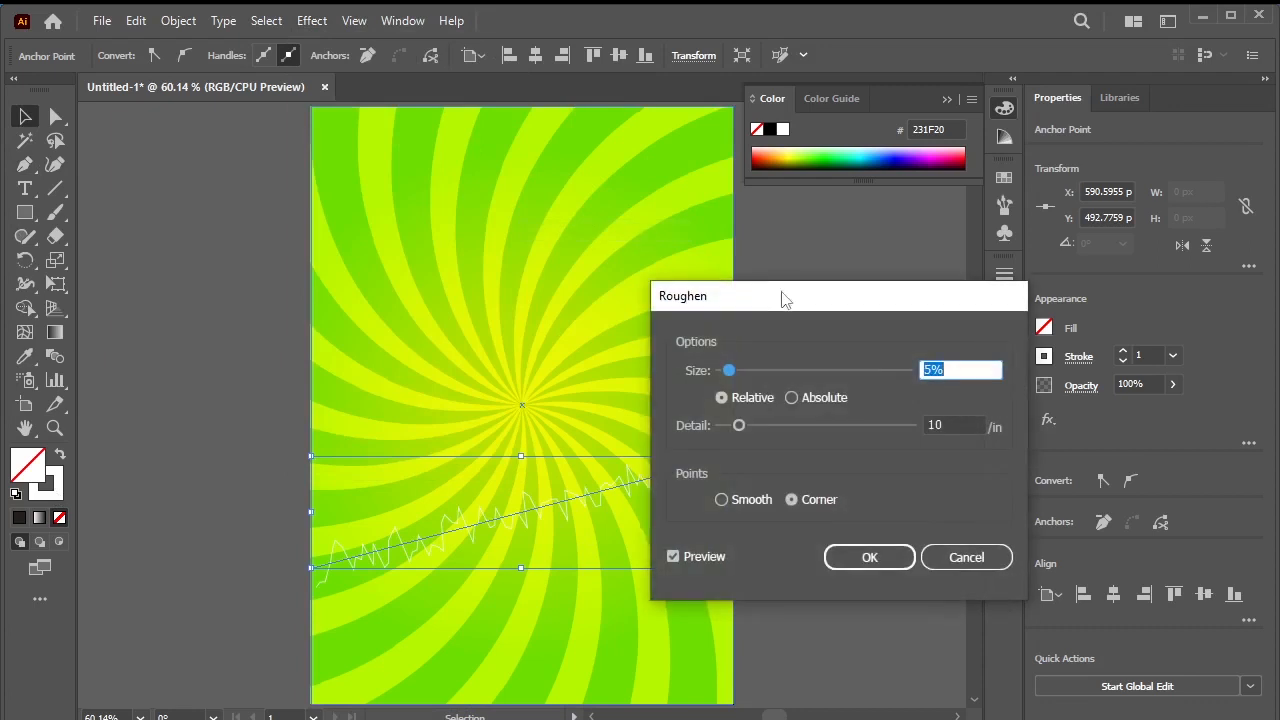
left_click_drag(782, 308, 856, 296)
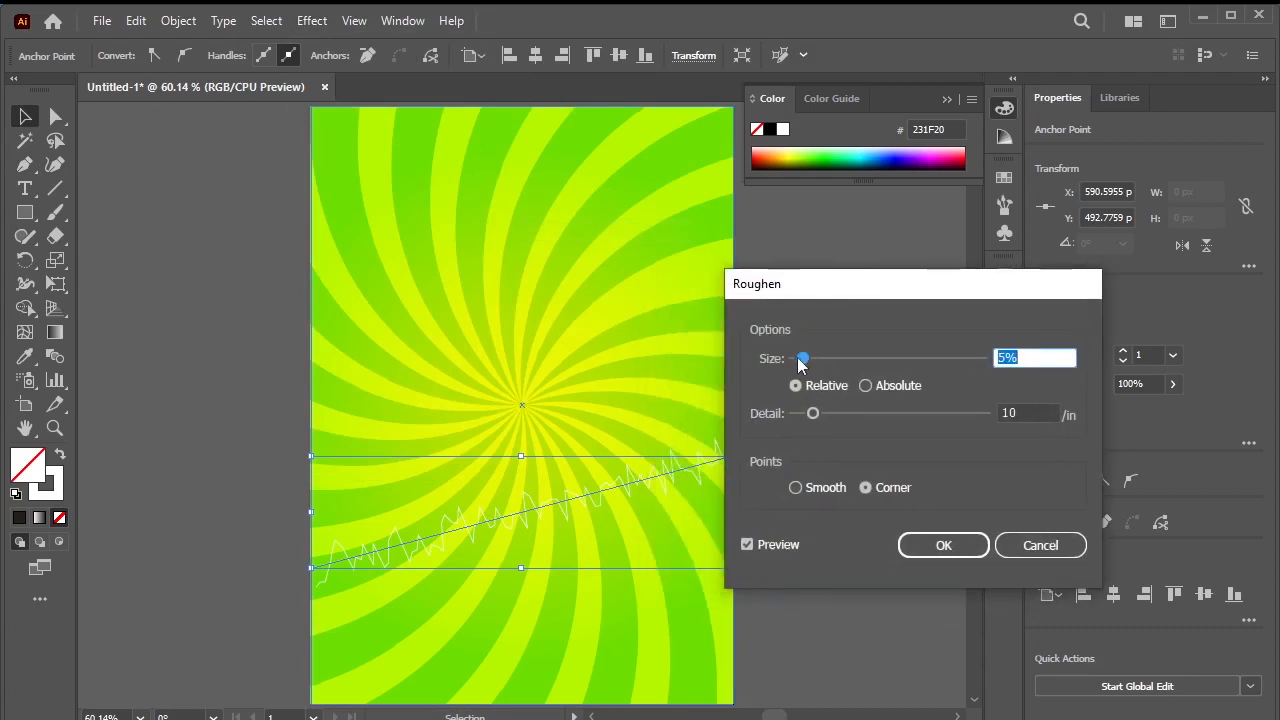
left_click_drag(803, 358, 797, 360)
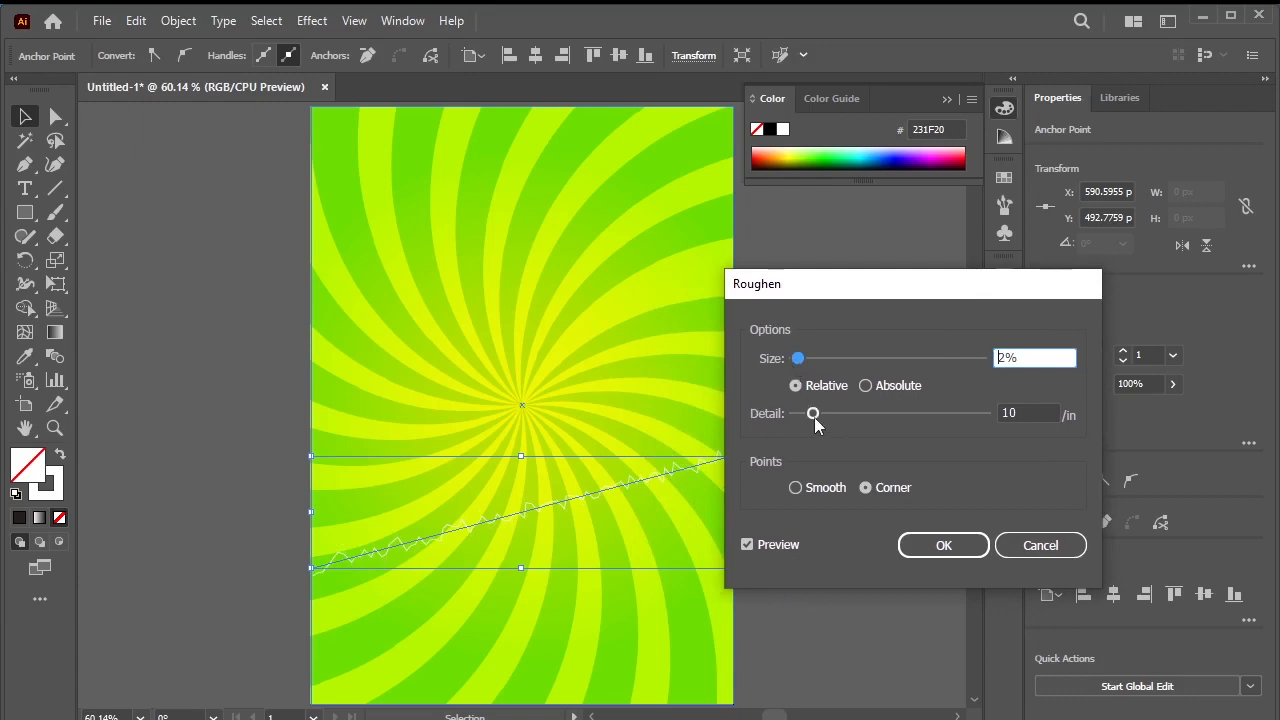
mouse_move(813, 413)
left_mouse_down()
mouse_move(846, 422)
mouse_move(817, 422)
left_mouse_up()
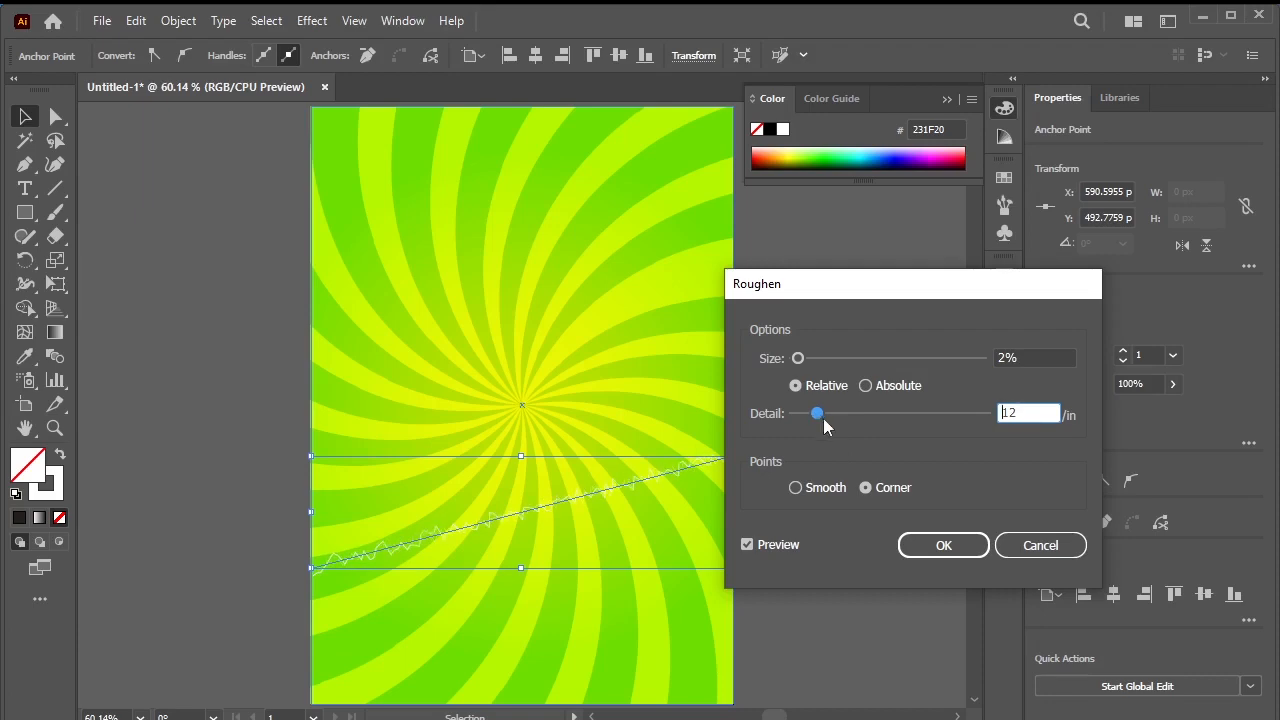
left_click(916, 545)
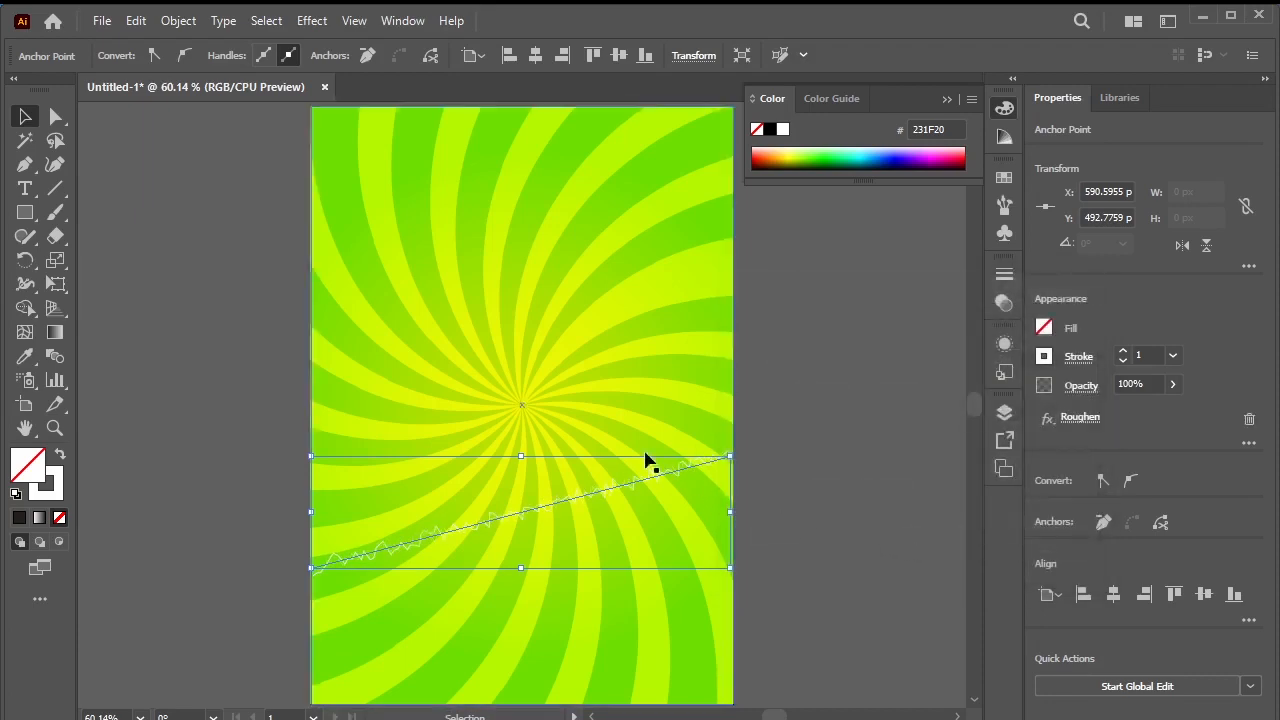
- Expand the roughened line's appearance and stretch it to the artboard's full width of 595.2756 px
left_click(178, 20)
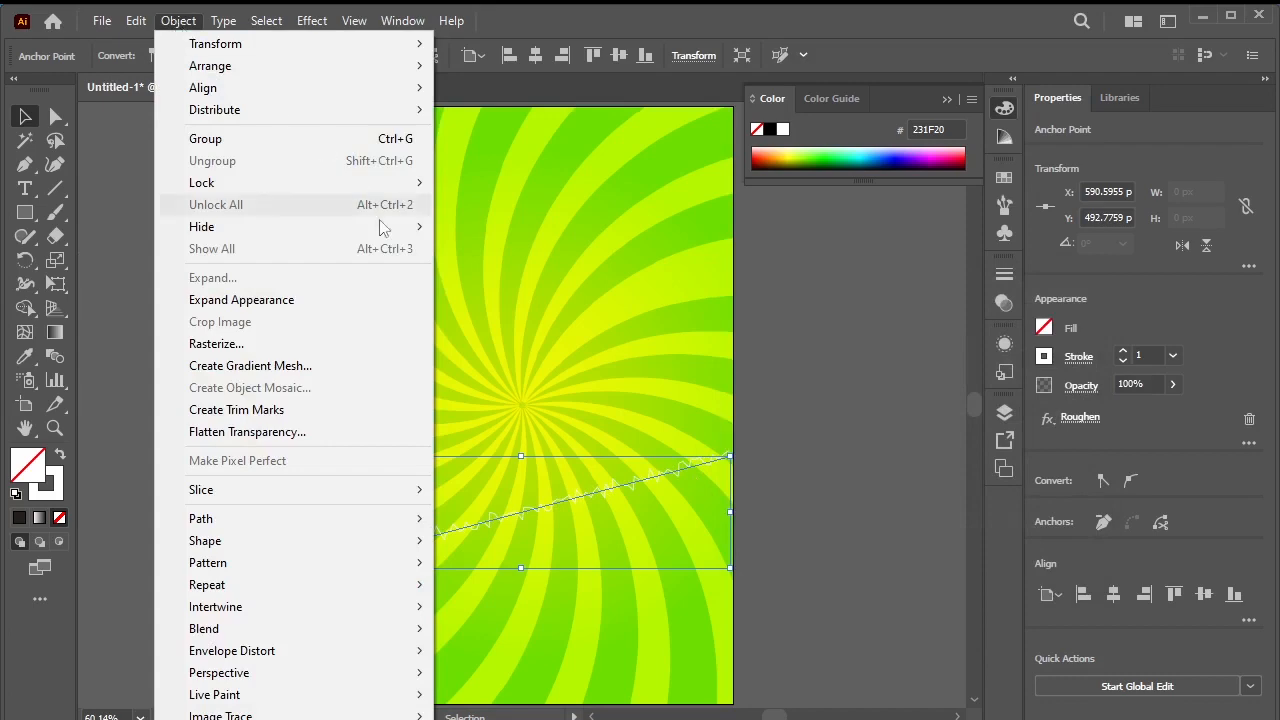
left_click(388, 300)
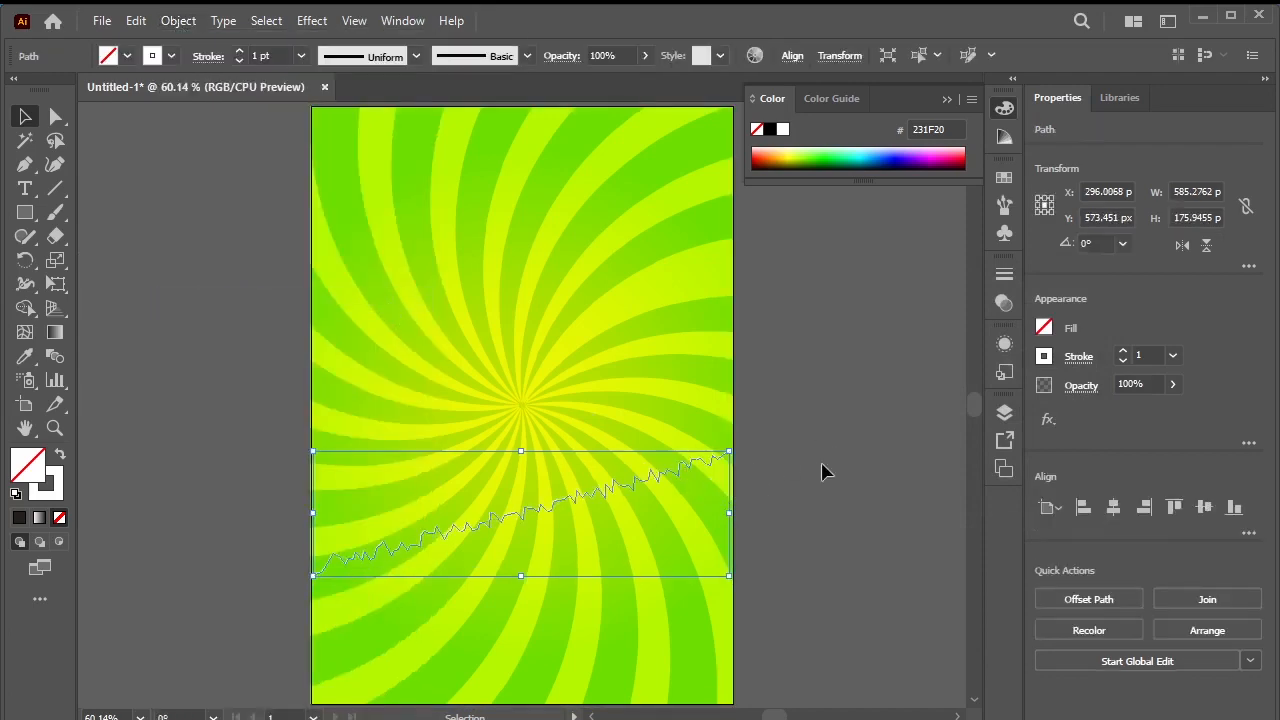
left_click_drag(732, 512, 735, 512)
left_click_drag(314, 512, 312, 522)
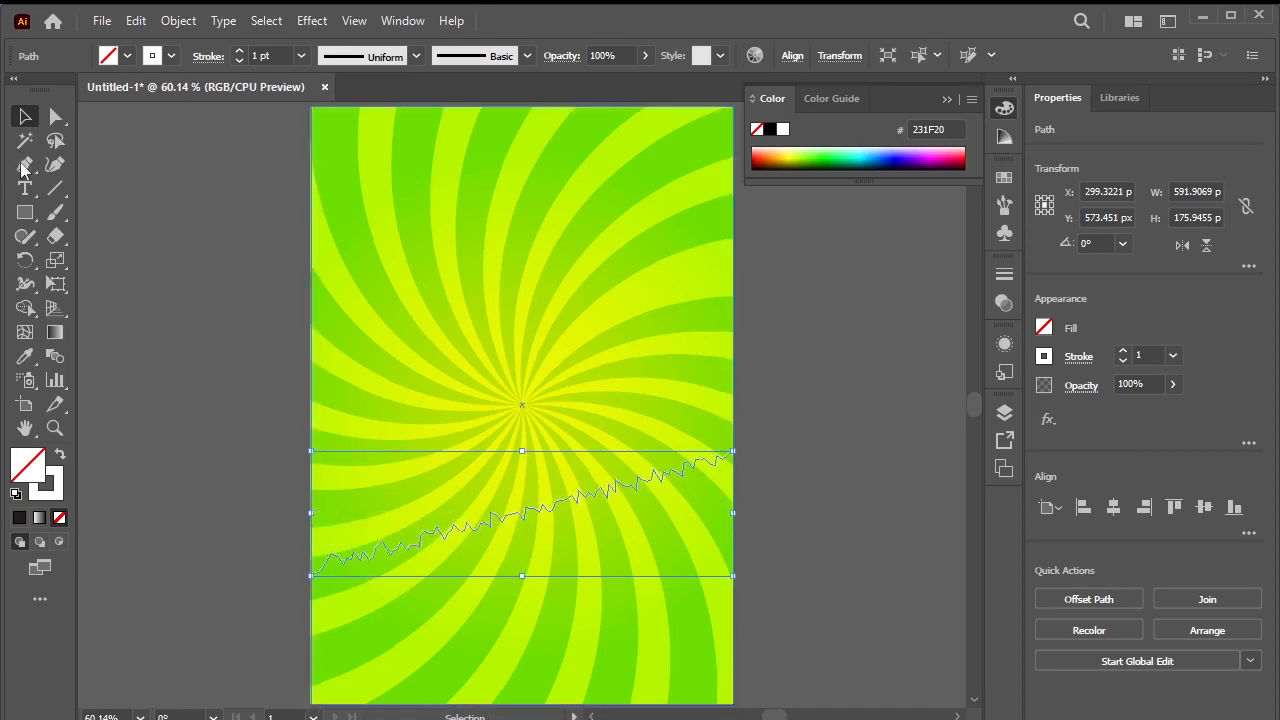
- Close the jagged path around the artboard's two lower corners, give it a white fill with no stroke, and deselect it
left_click(25, 165)
scroll(749, 389, "down", 1)
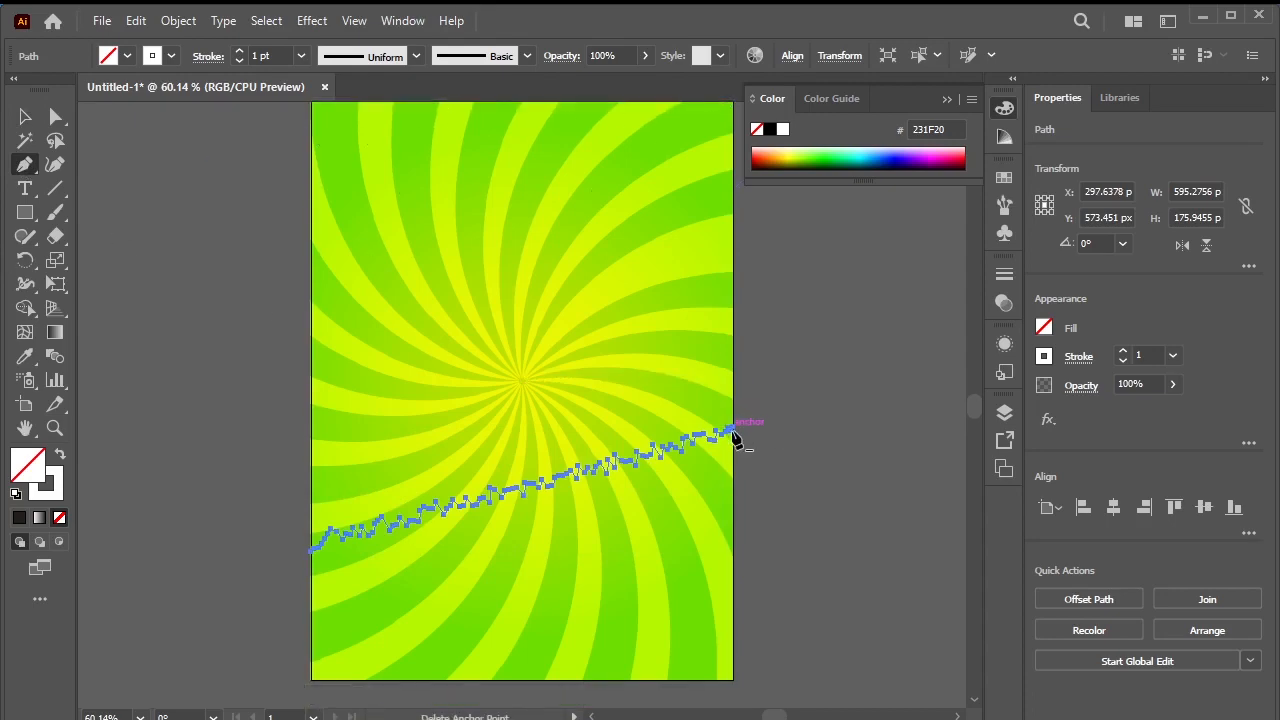
left_click_drag(735, 433, 737, 688)
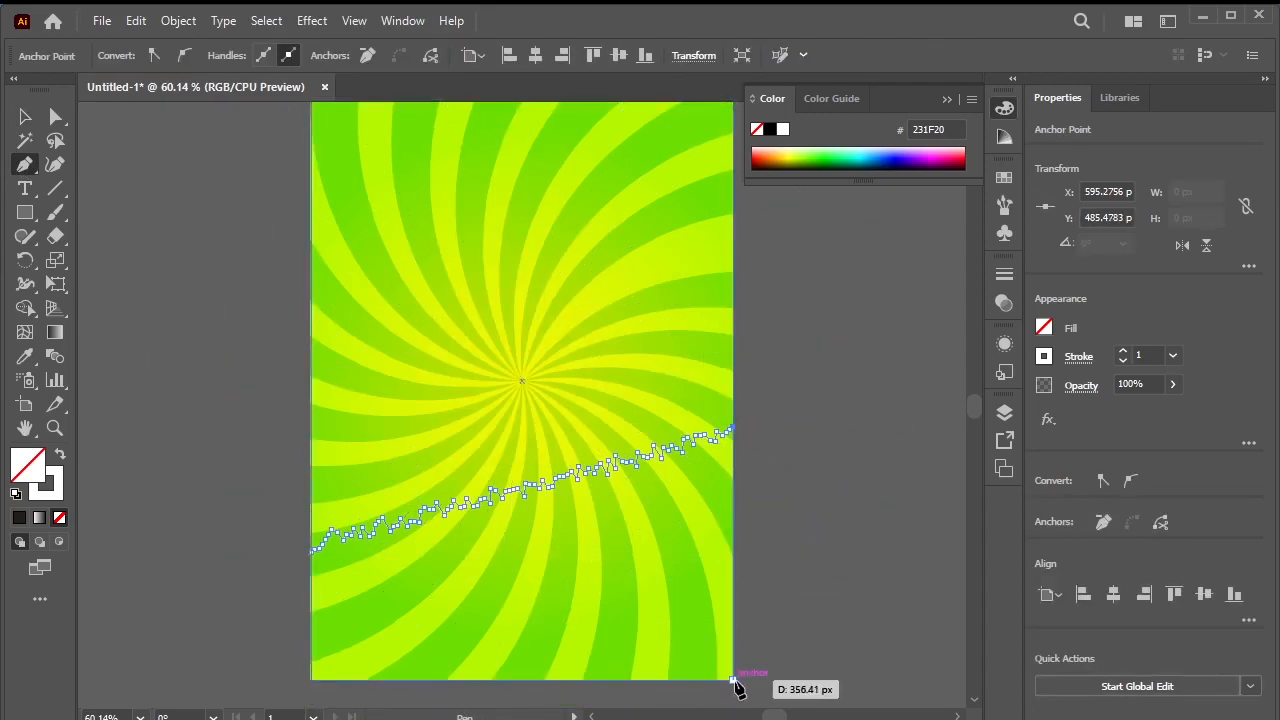
left_click(735, 681)
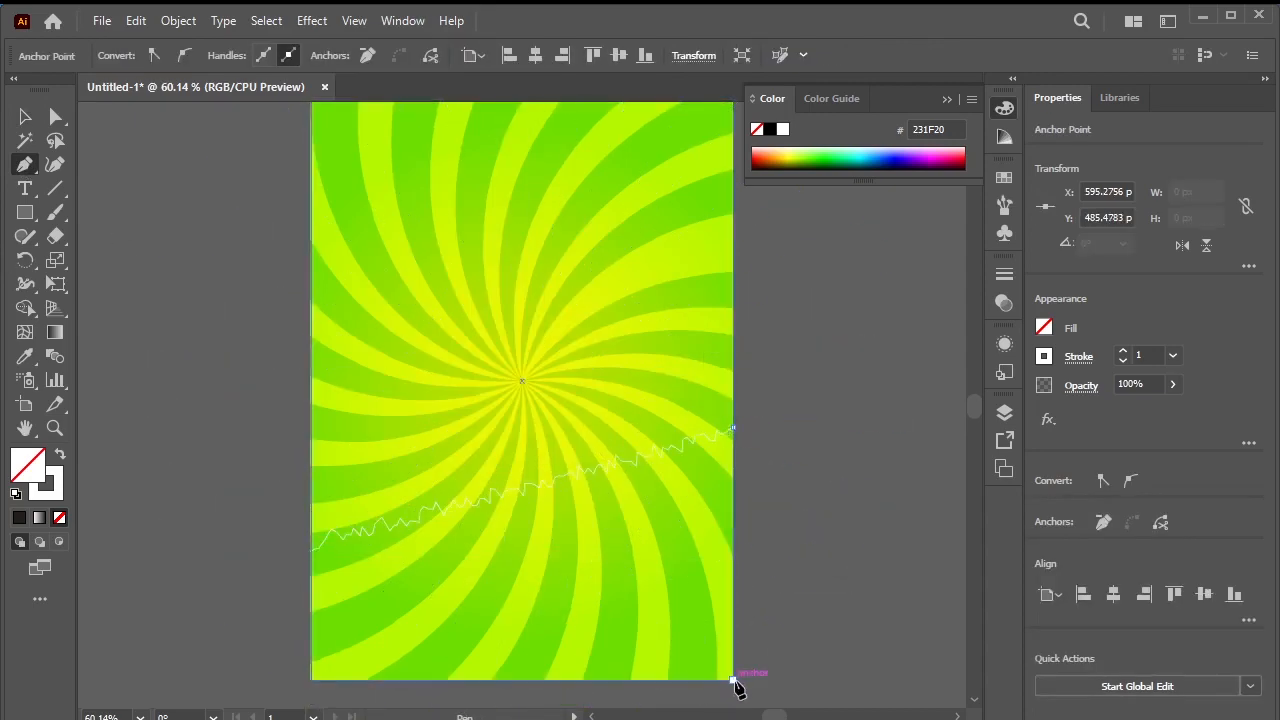
left_click(310, 681)
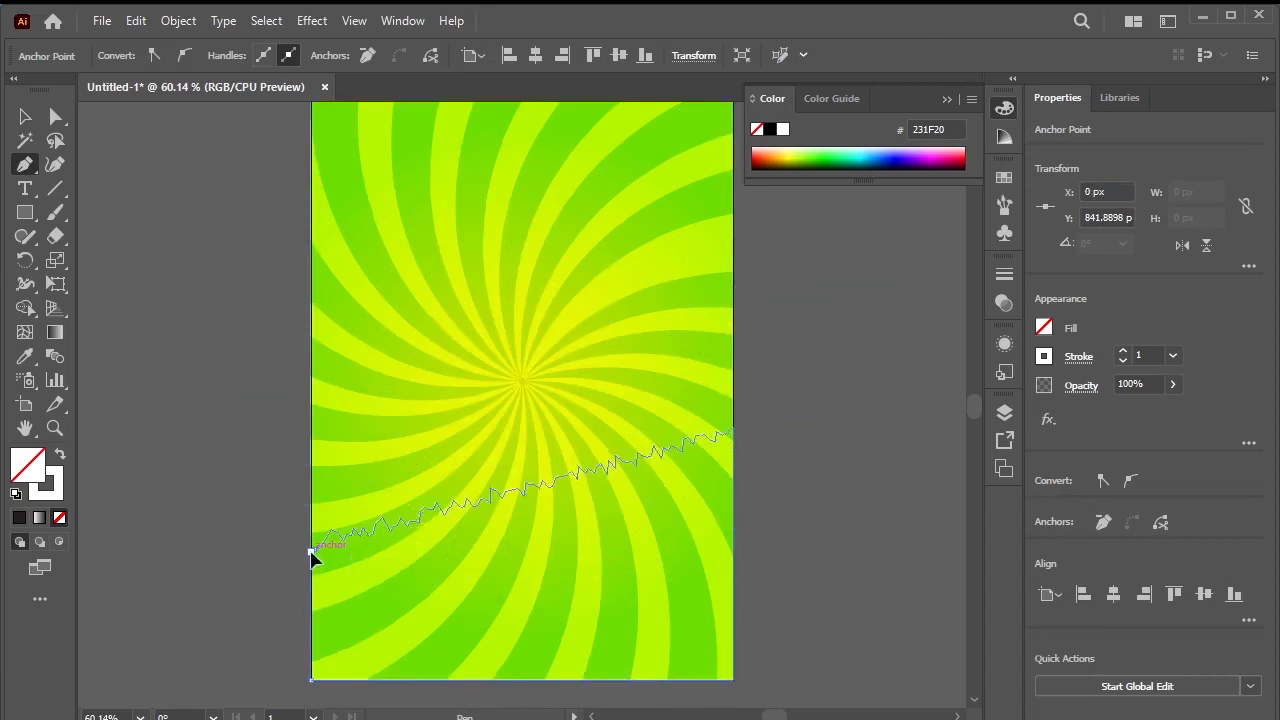
left_click(310, 557)
left_click(59, 457)
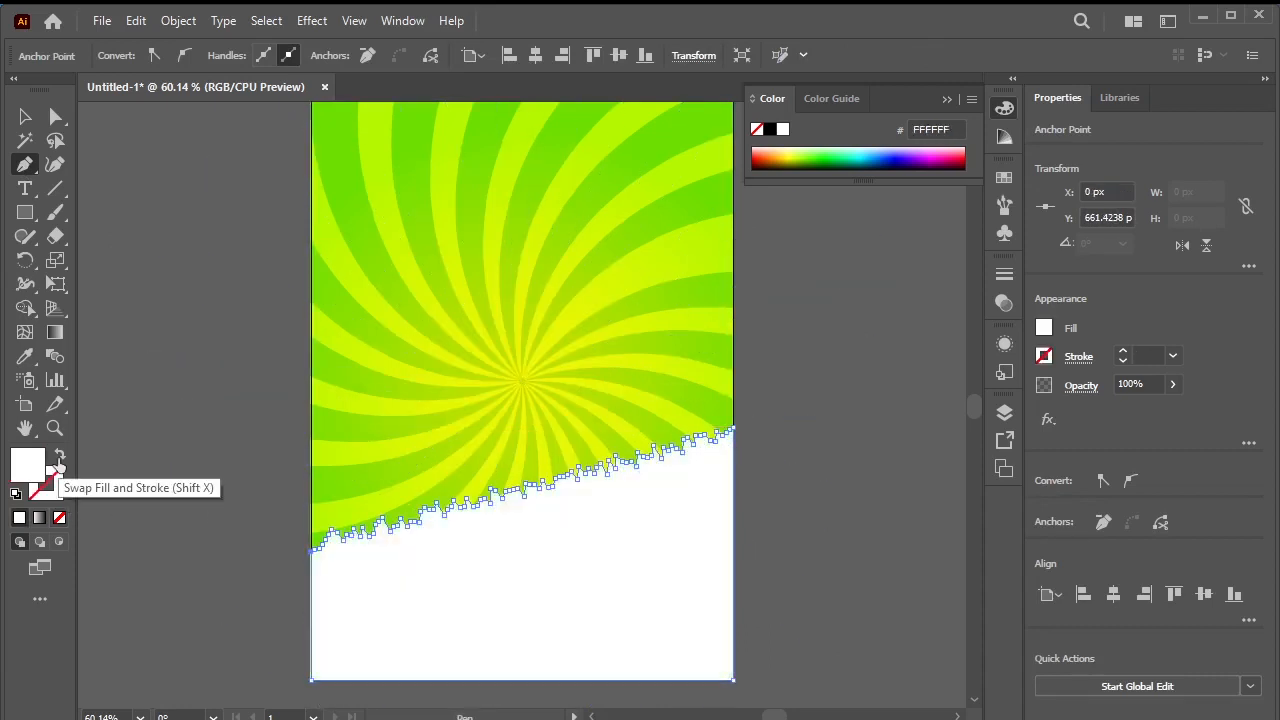
left_click(25, 116)
left_click(917, 557)
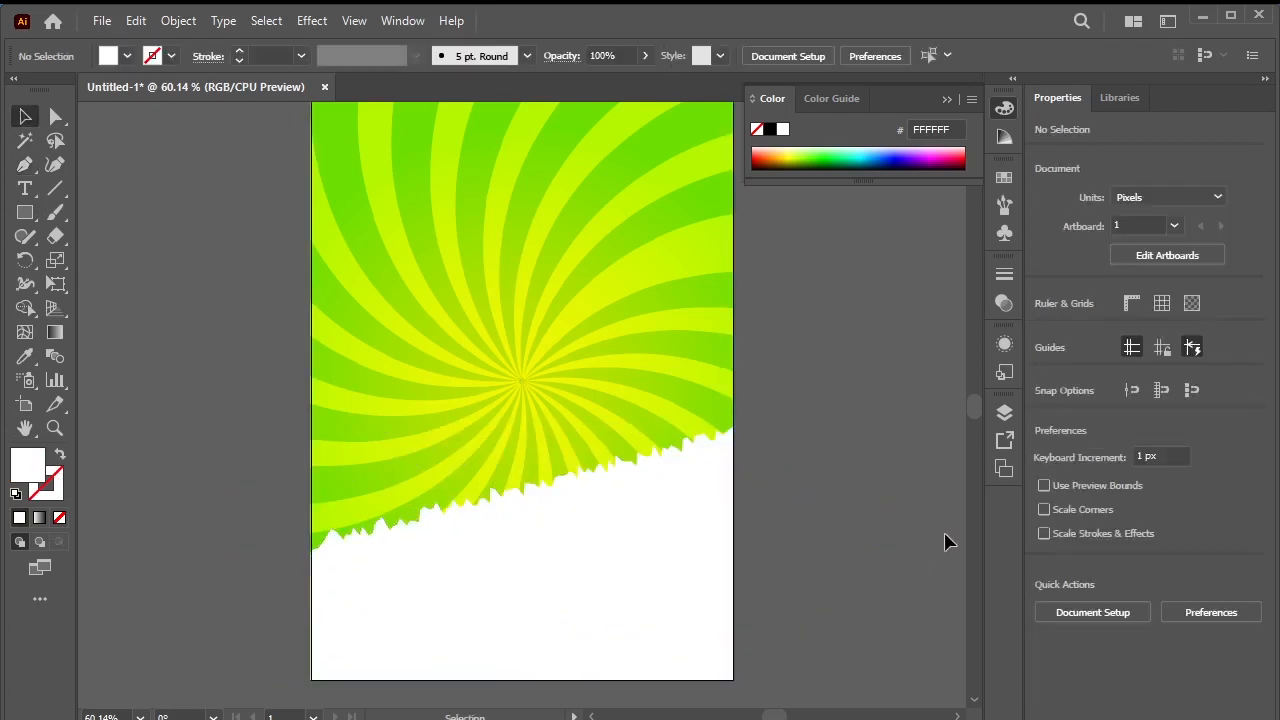
- Duplicate the white torn-edge shape from the artboard's lower part onto its upper part
left_click(688, 512)
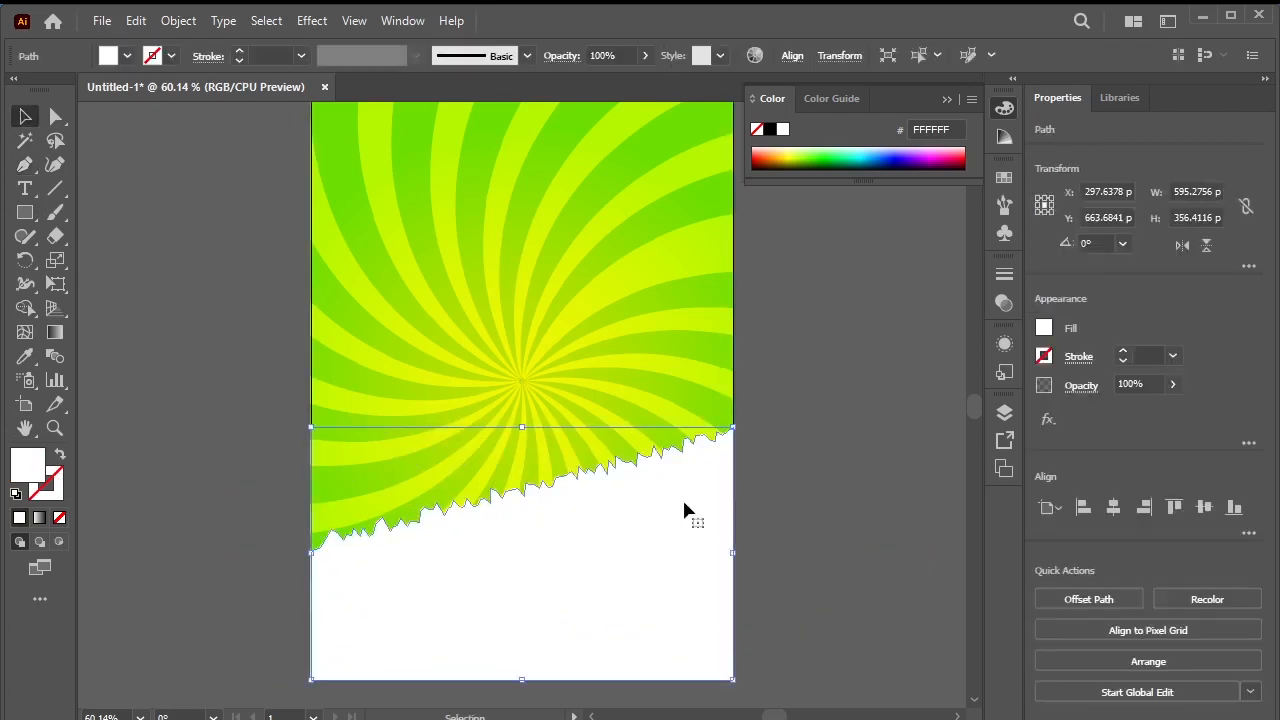
scroll(686, 509, "up", 1)
key("ctrl+shift+a")
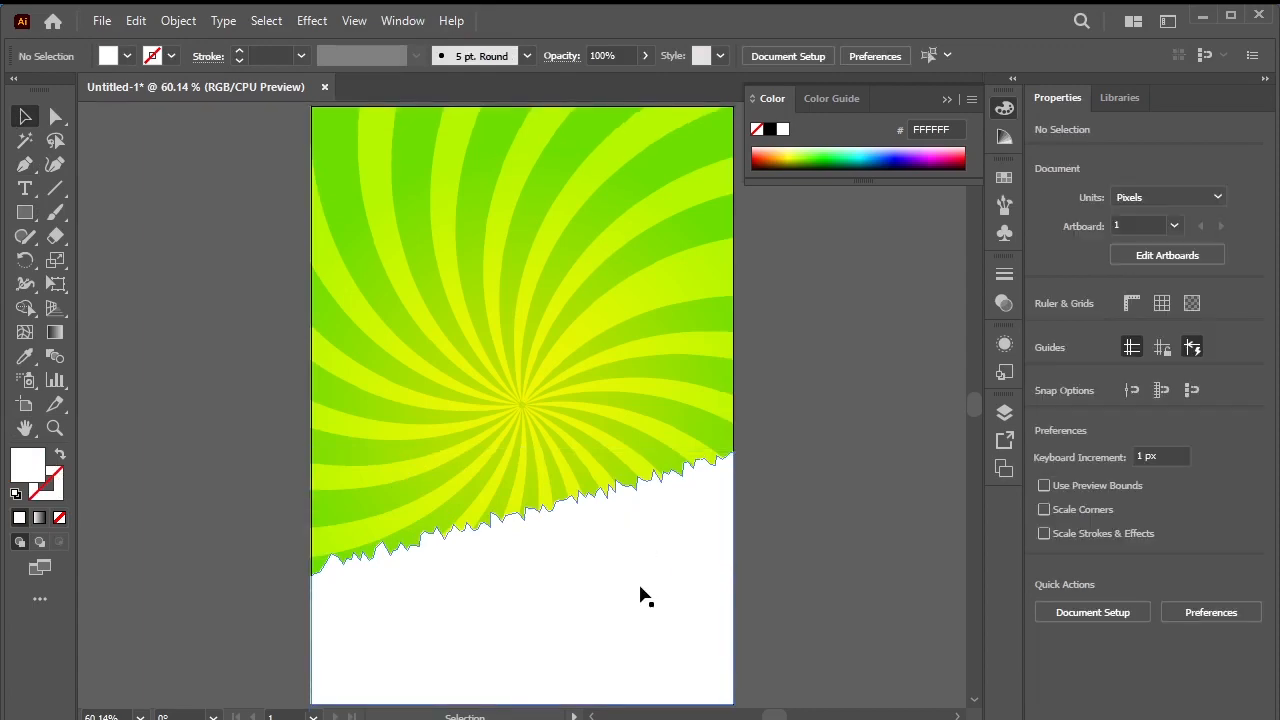
left_click(641, 588)
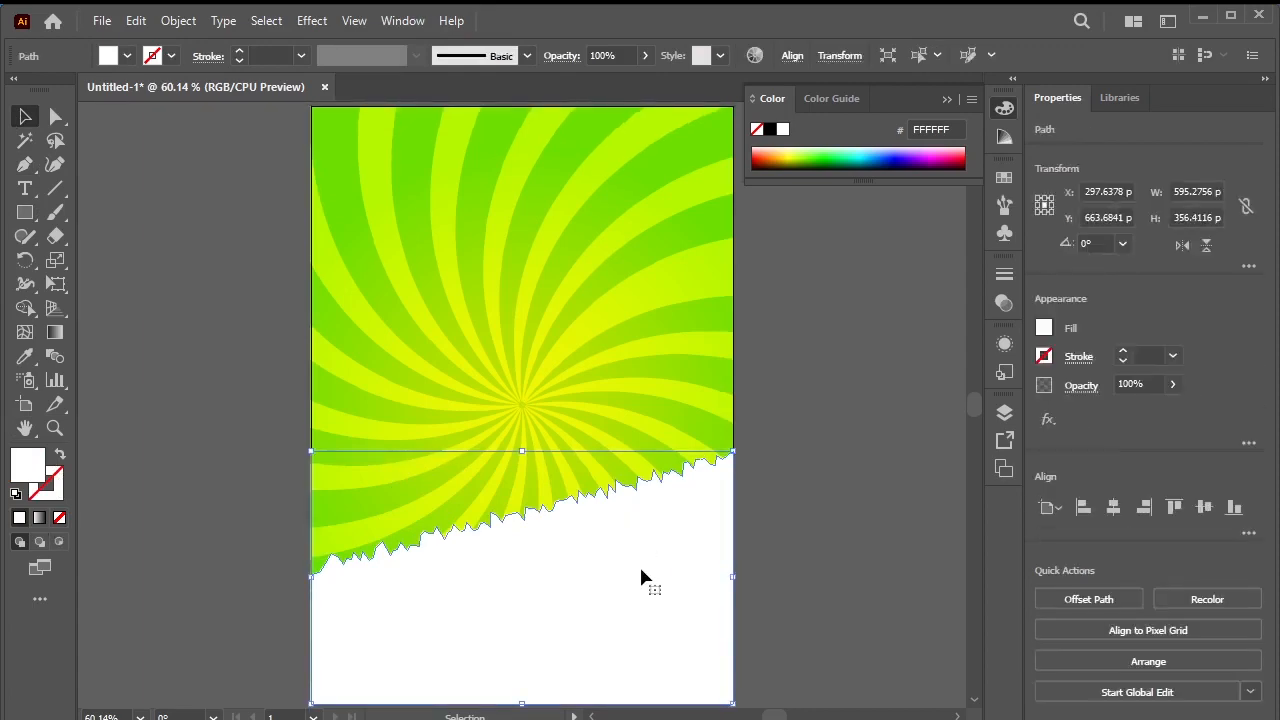
left_click_drag(641, 577, 581, 241)
scroll(581, 241, "up", 2)
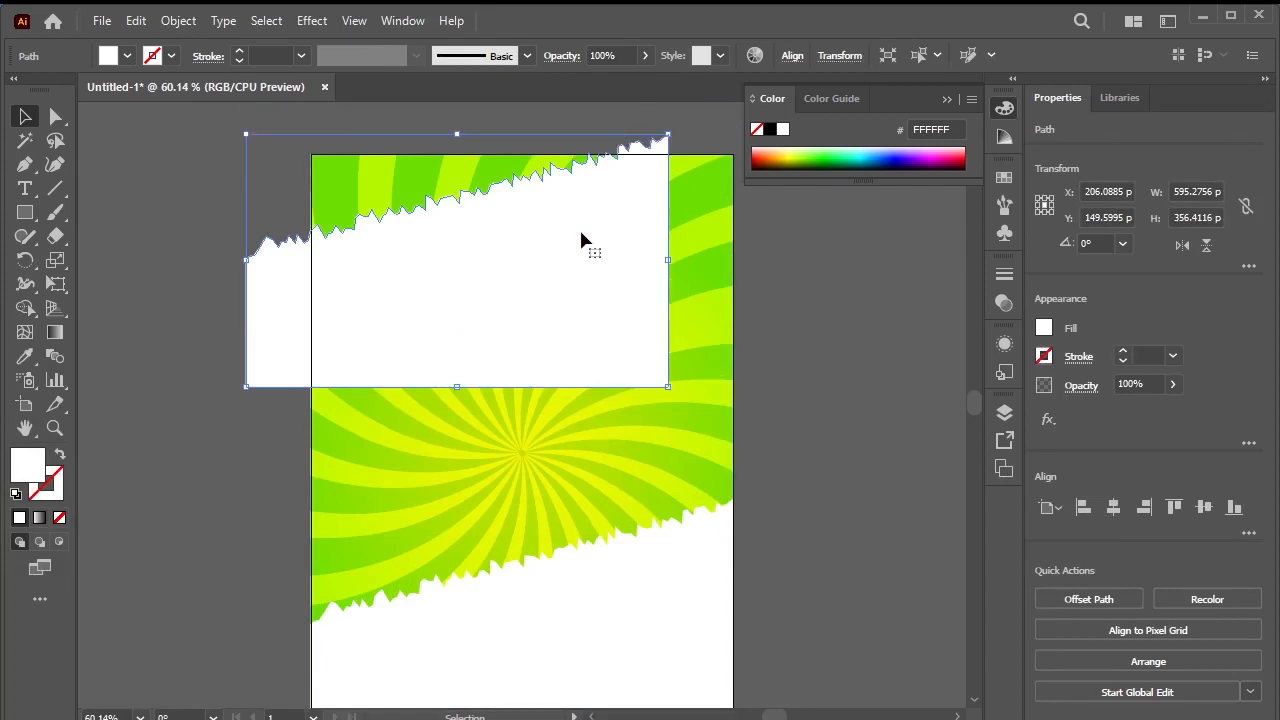
- Rotate the copied torn shape by 180° and move it over the artboard's top edge with its jagged side facing down
scroll(681, 308, "up", 5)
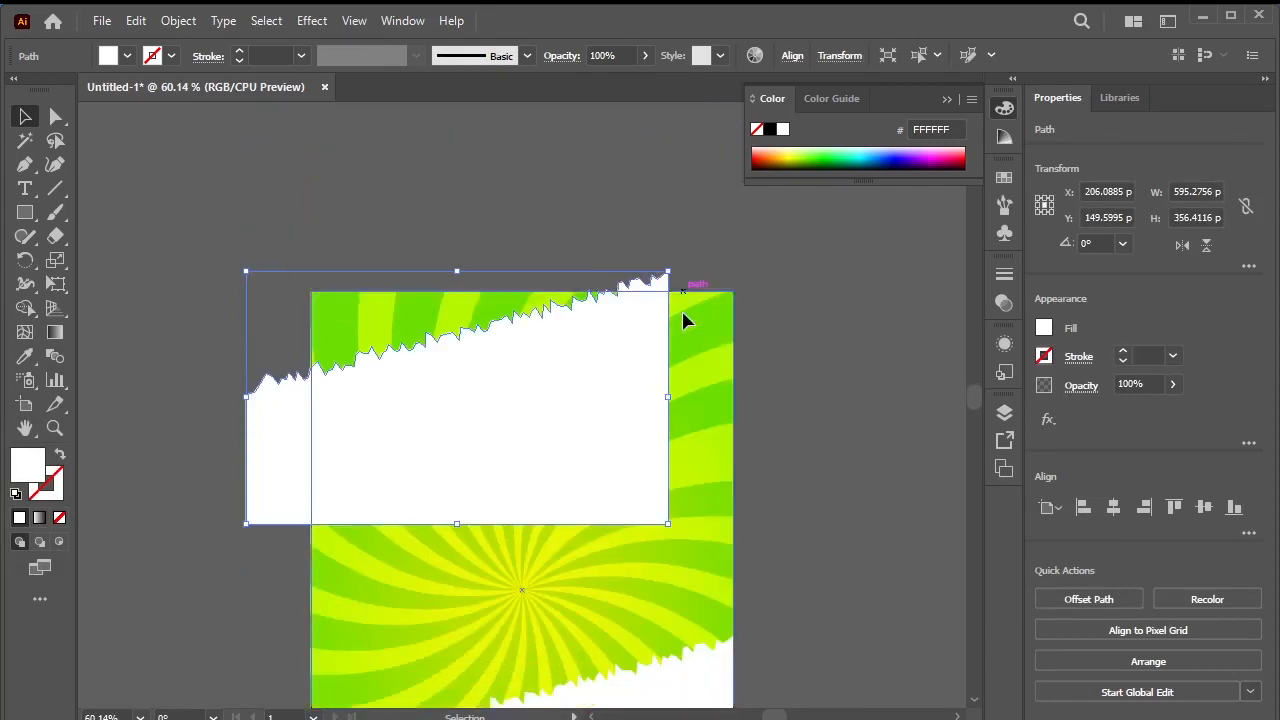
scroll(680, 280, "down", 1)
left_click_drag(622, 213, 249, 428)
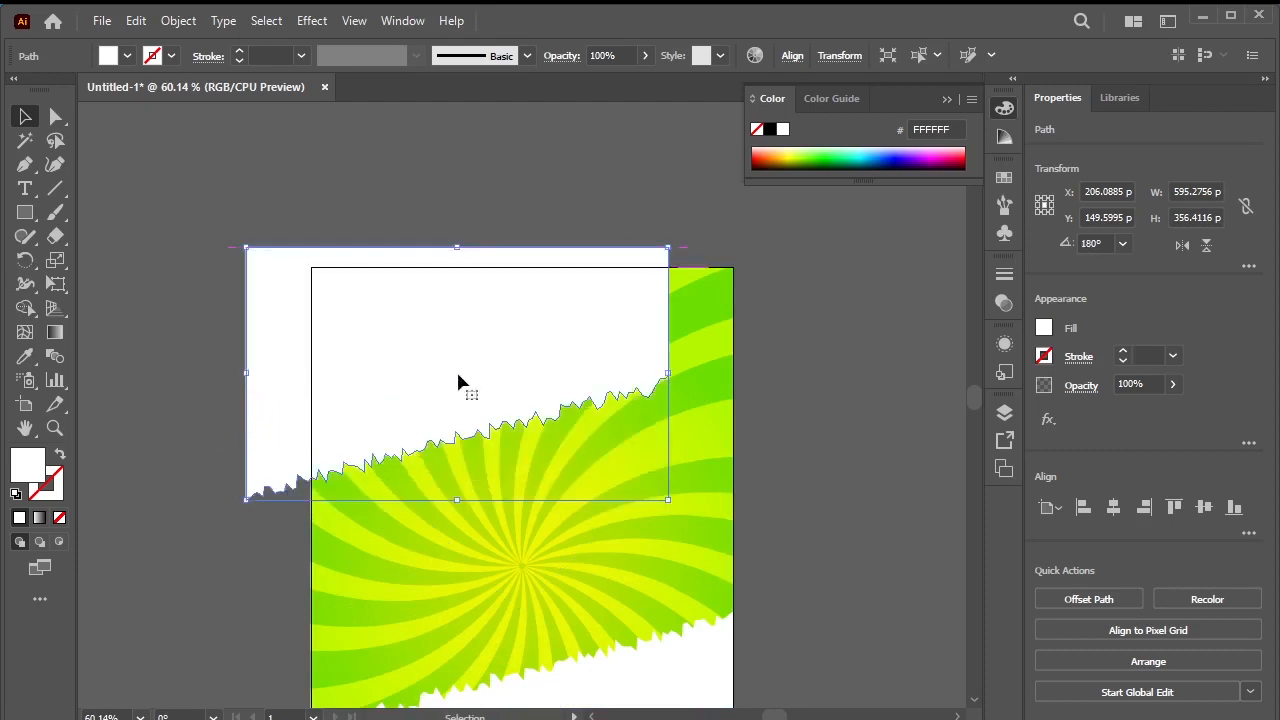
left_click_drag(550, 360, 592, 240)
left_click(800, 335)
scroll(798, 343, "down", 2)
scroll(798, 343, "up", 1)
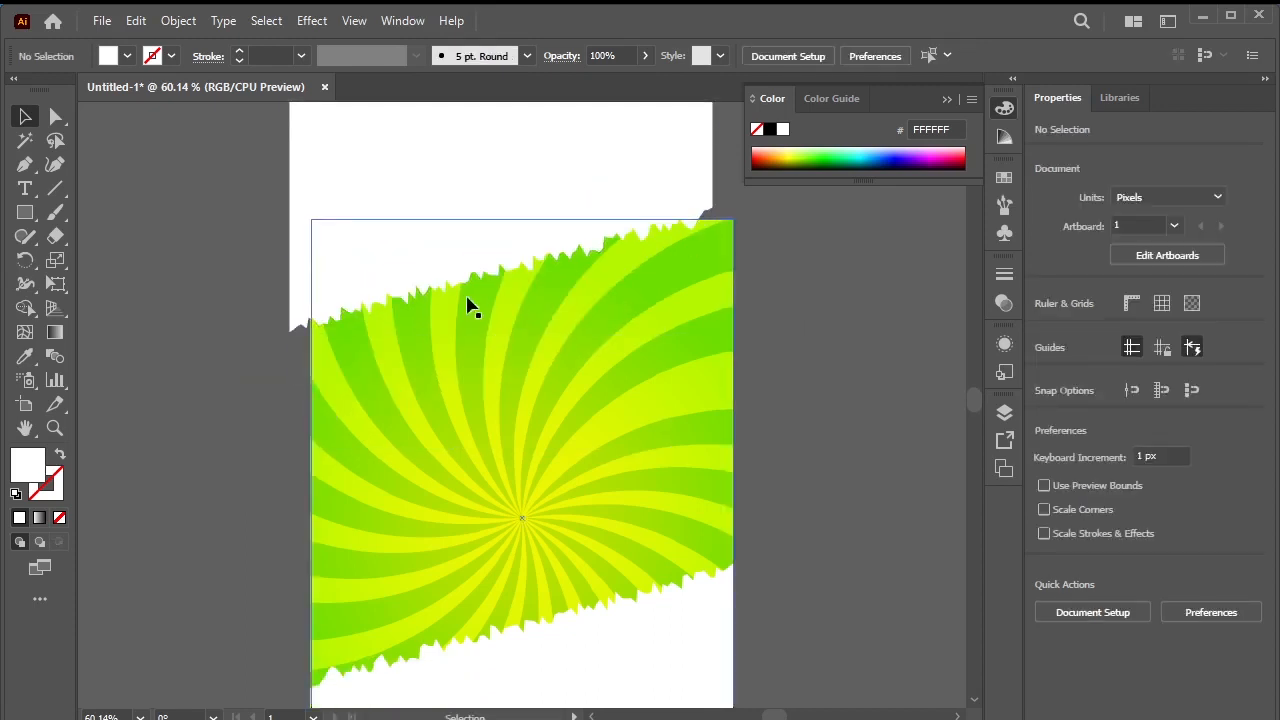
- Duplicate the upper torn shape, offsetting the copy about 9 px up and 3 px left from the original
left_click(463, 265)
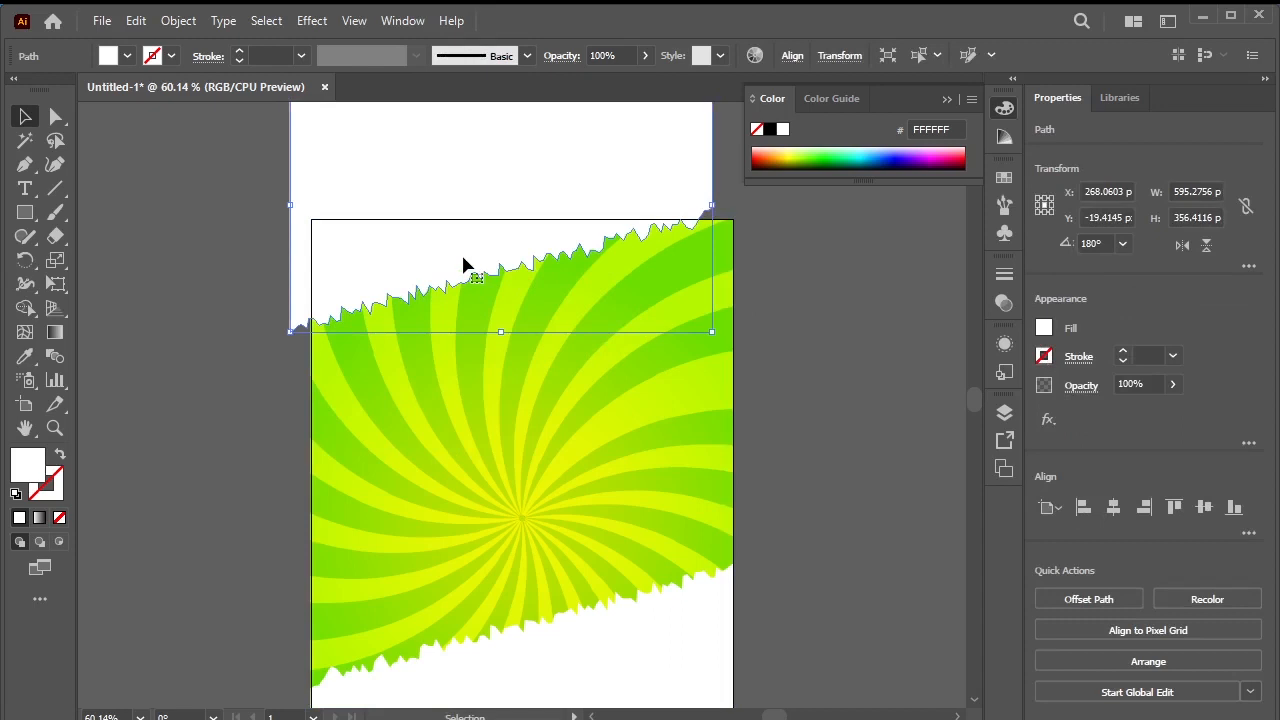
left_click_drag(463, 265, 461, 257)
key("Left")
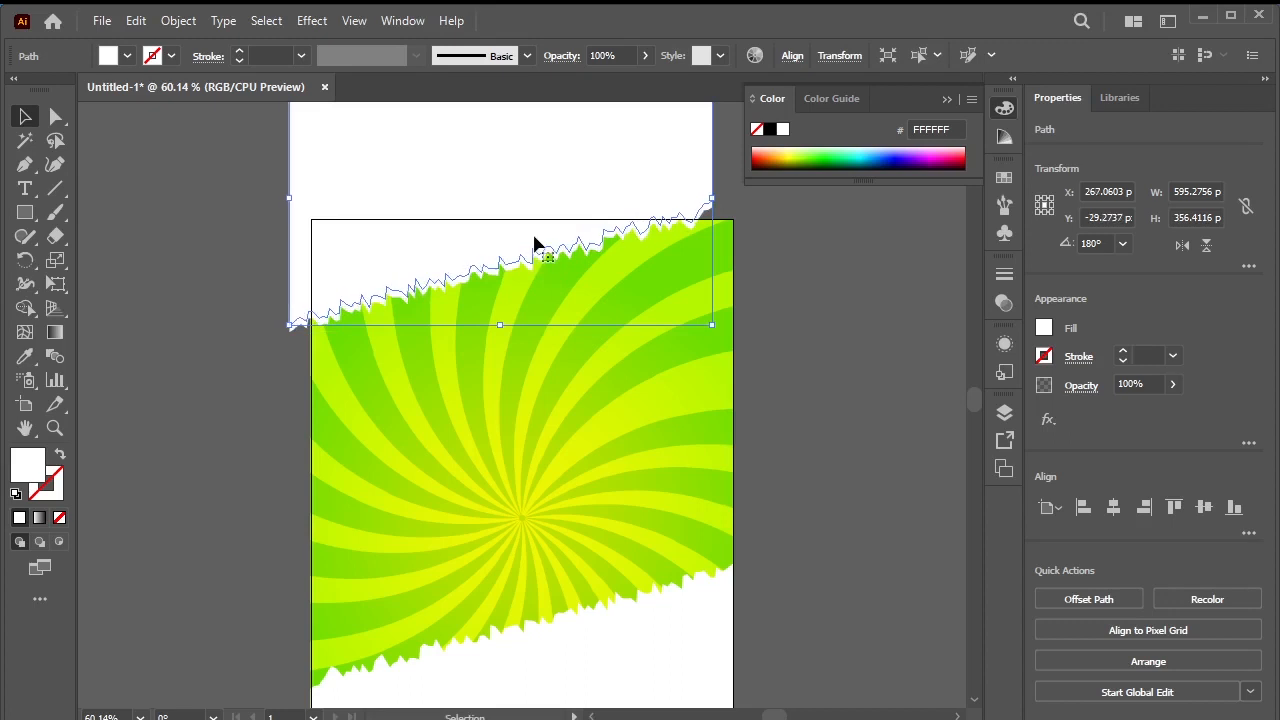
key("Down")
key("Left")
key("Left")
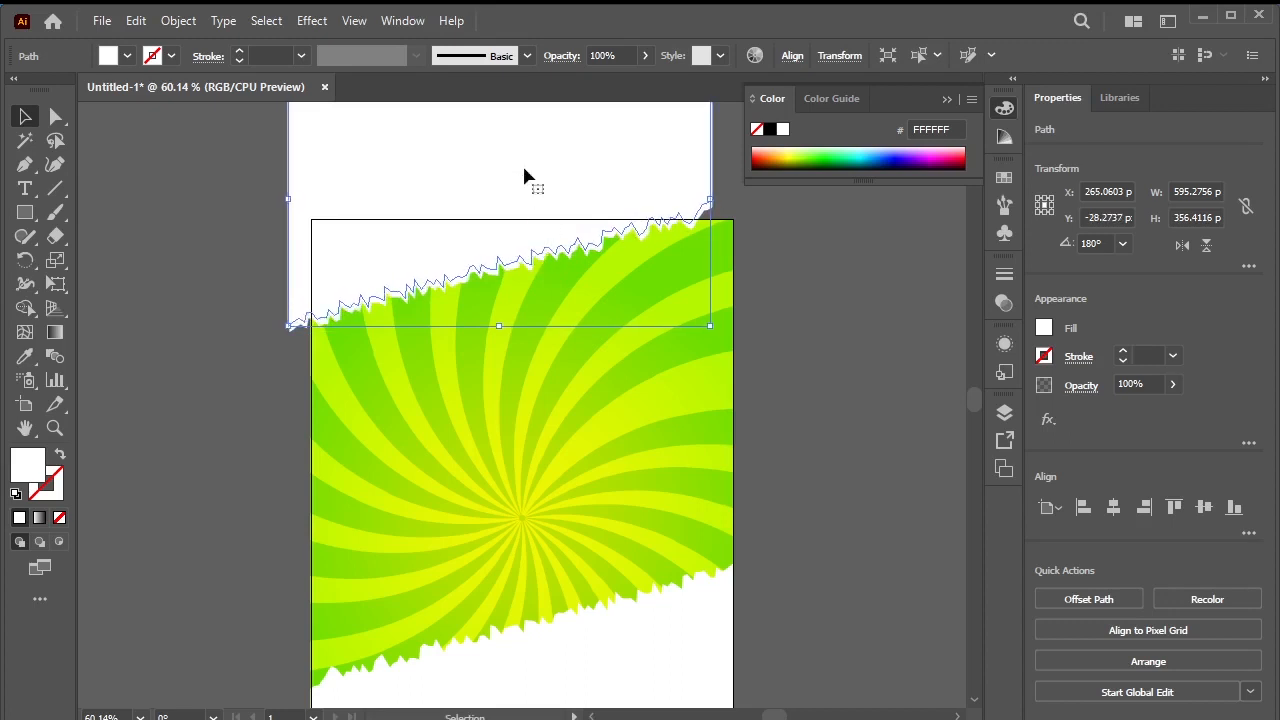
- Fill the upper duplicate with yellow EFD200, leaving the white shape behind it as a torn edge, and deselect it
double_click(35, 466)
left_click_drag(1040, 498, 1043, 505)
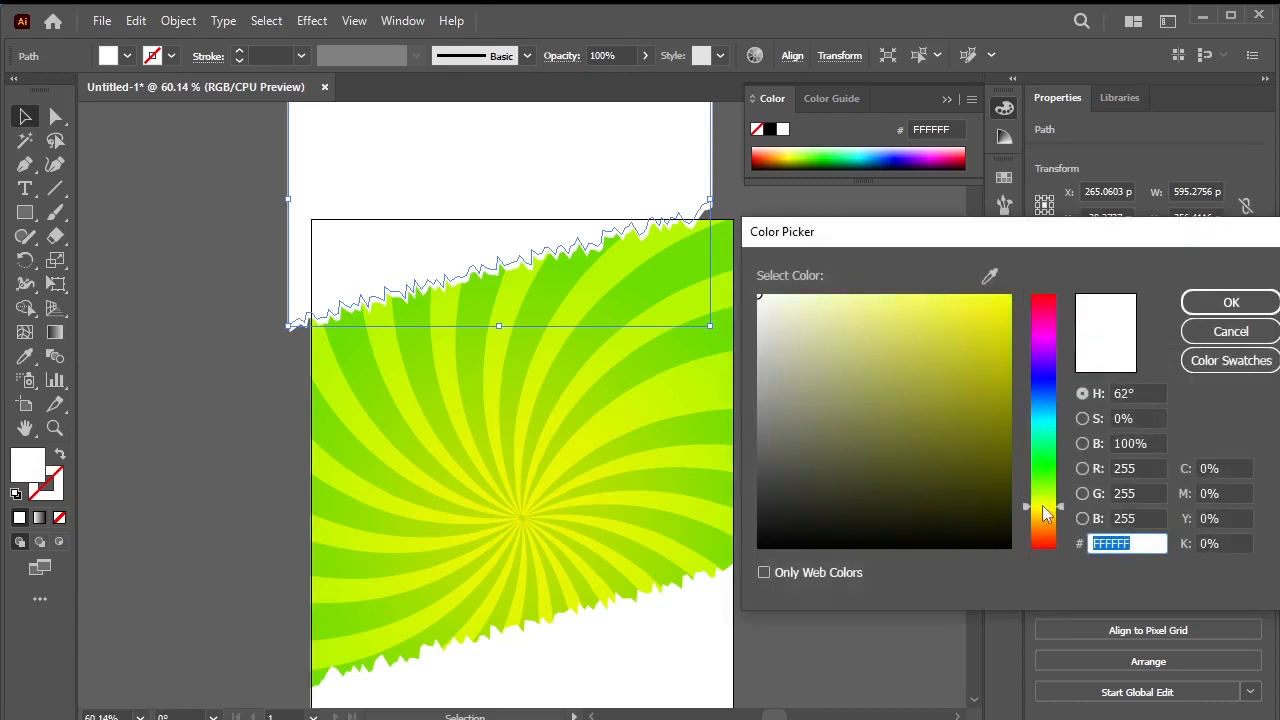
left_click_drag(997, 321, 1010, 294)
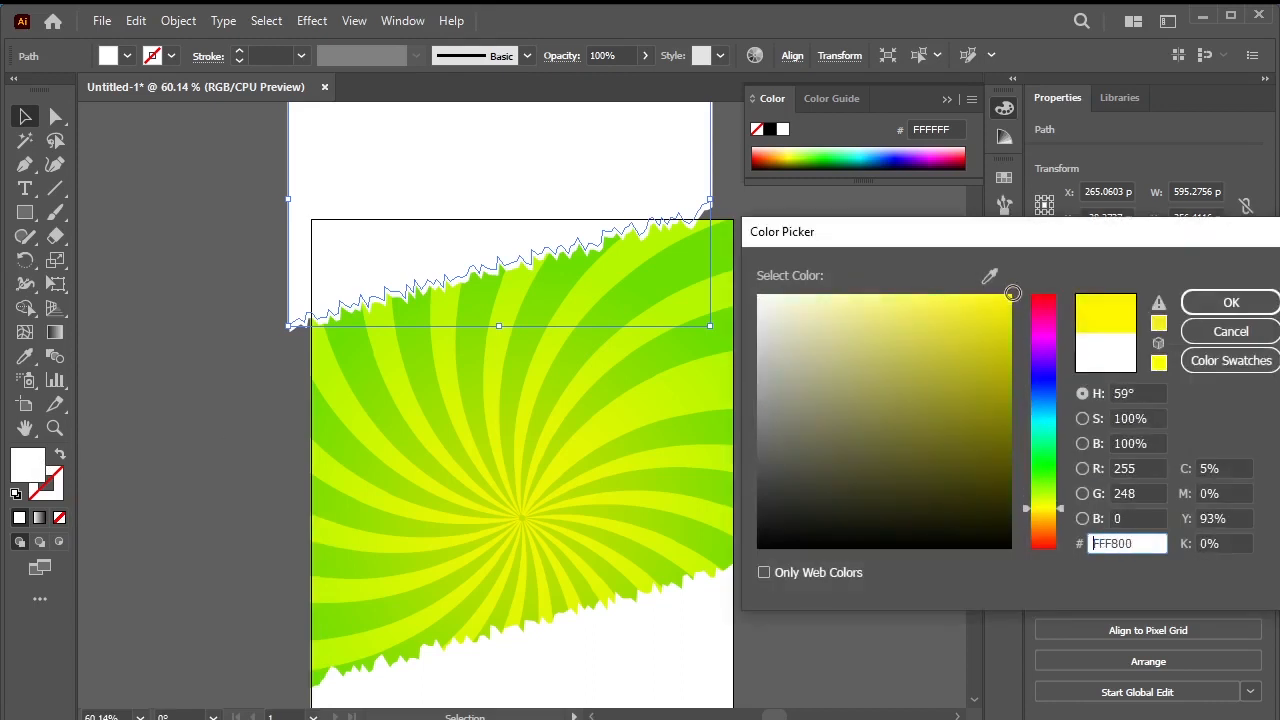
left_click_drag(1043, 508, 1050, 516)
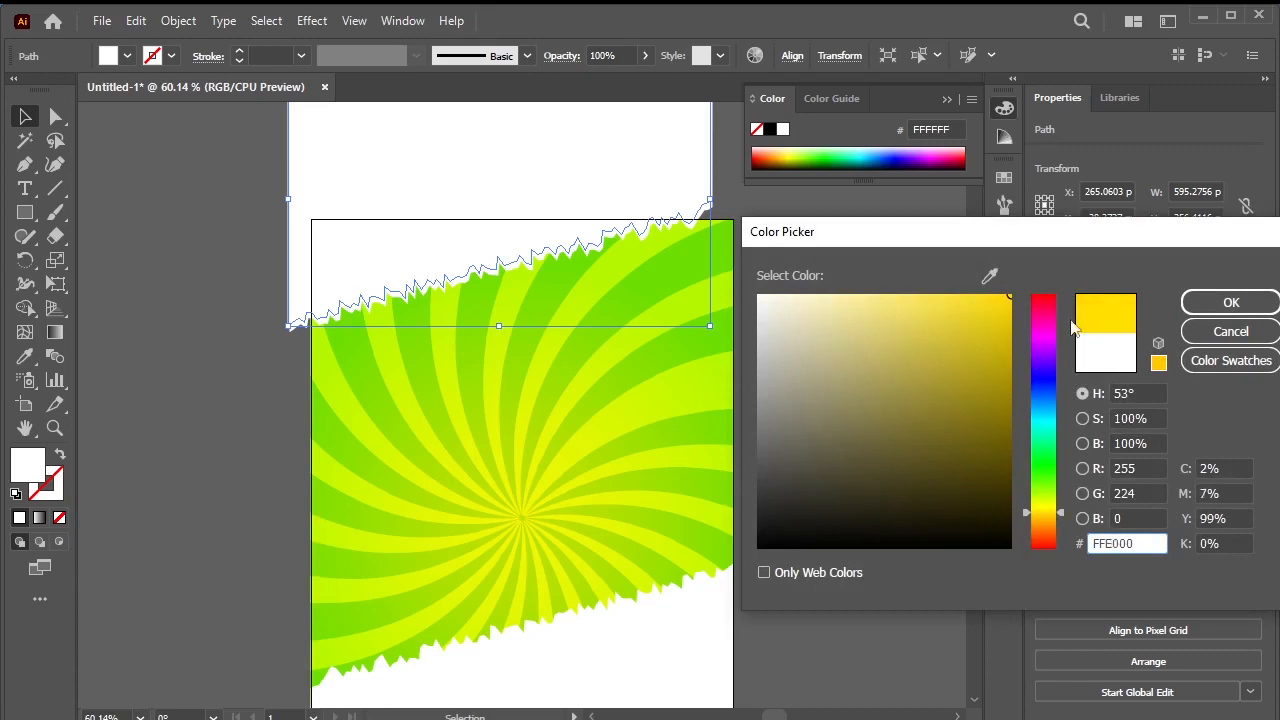
left_click_drag(1008, 300, 1019, 300)
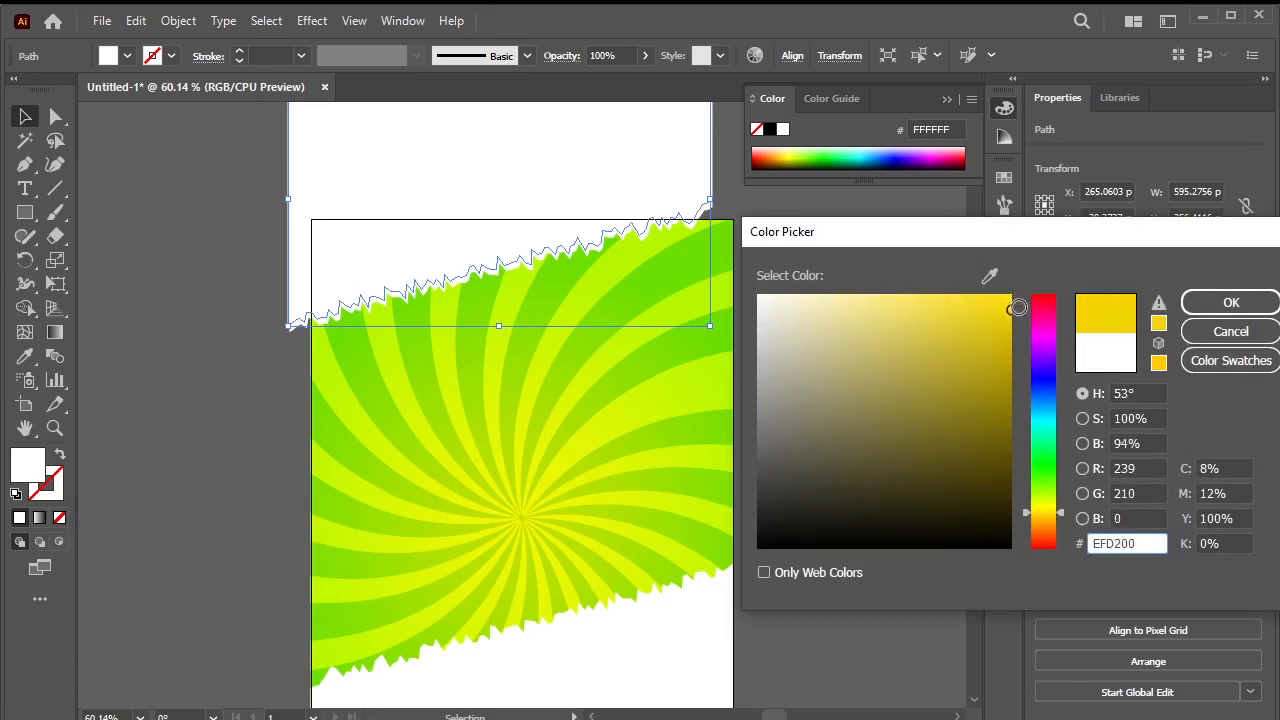
left_click(1229, 302)
left_click(835, 342)
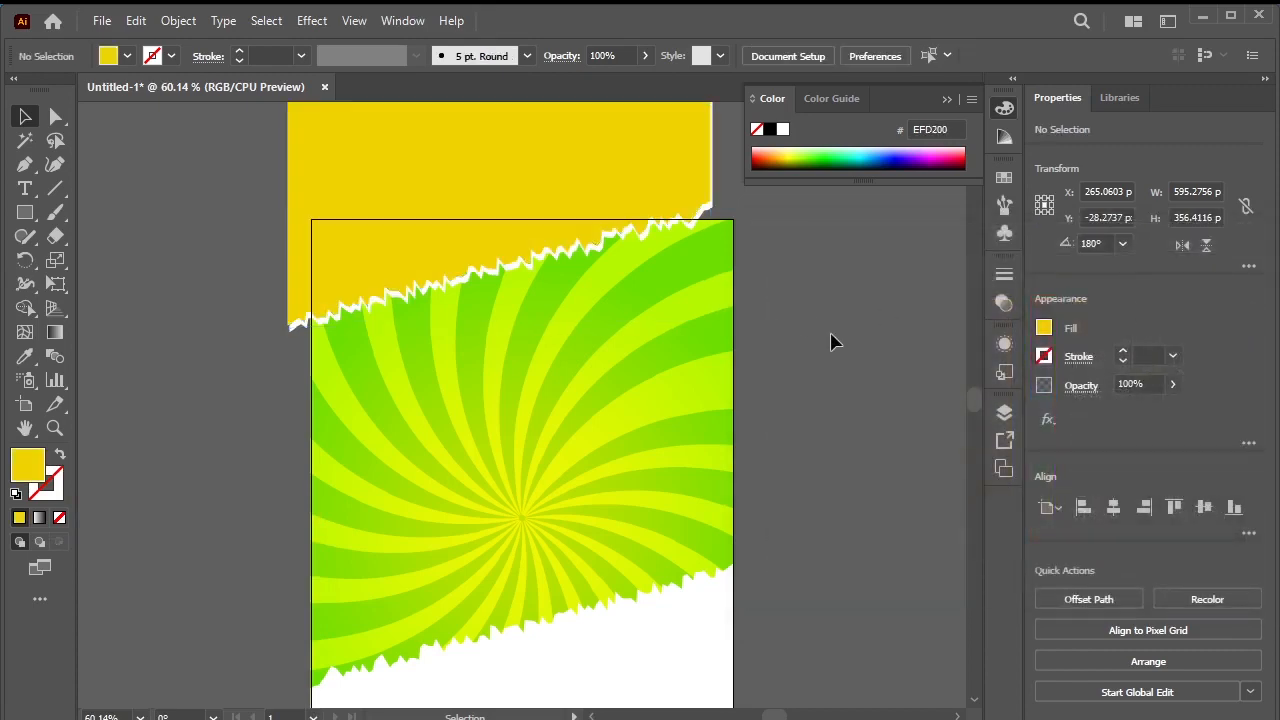
- Duplicate the lower white torn shape, offsetting the copy about 5 px down from the original
scroll(697, 630, "down", 1)
left_click(679, 611)
scroll(679, 609, "down", 5)
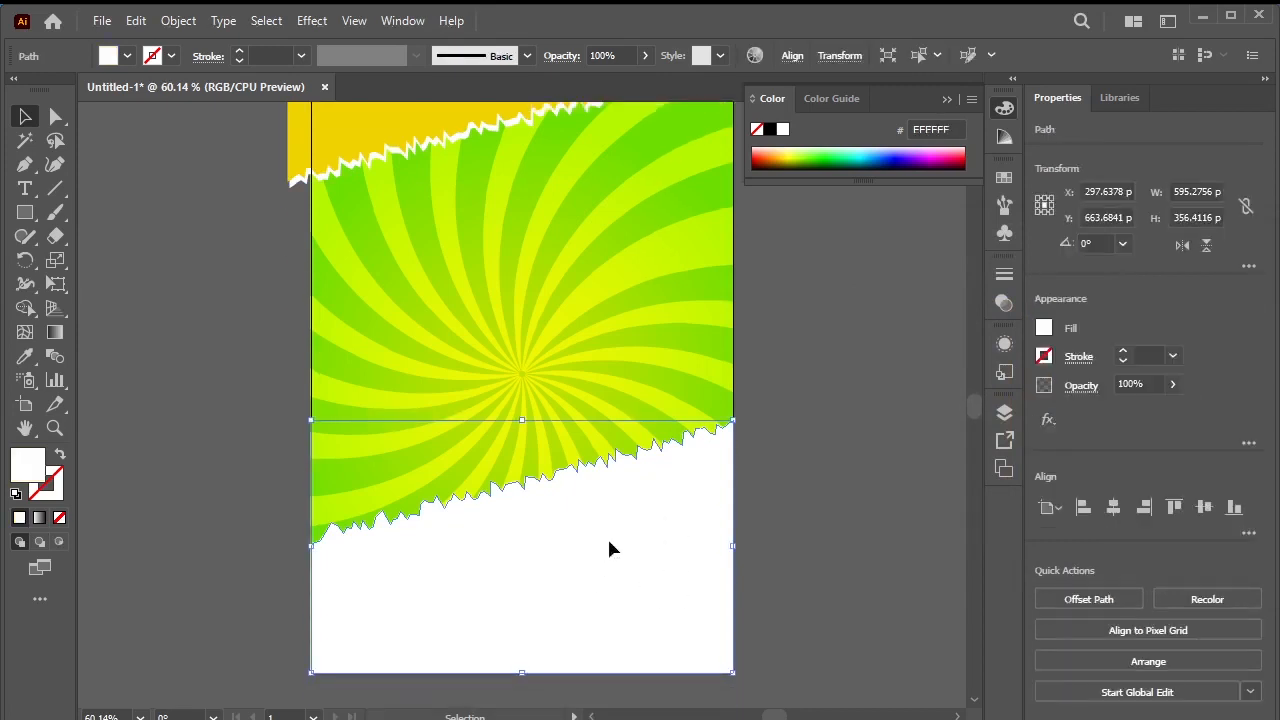
left_click_drag(607, 548, 612, 550)
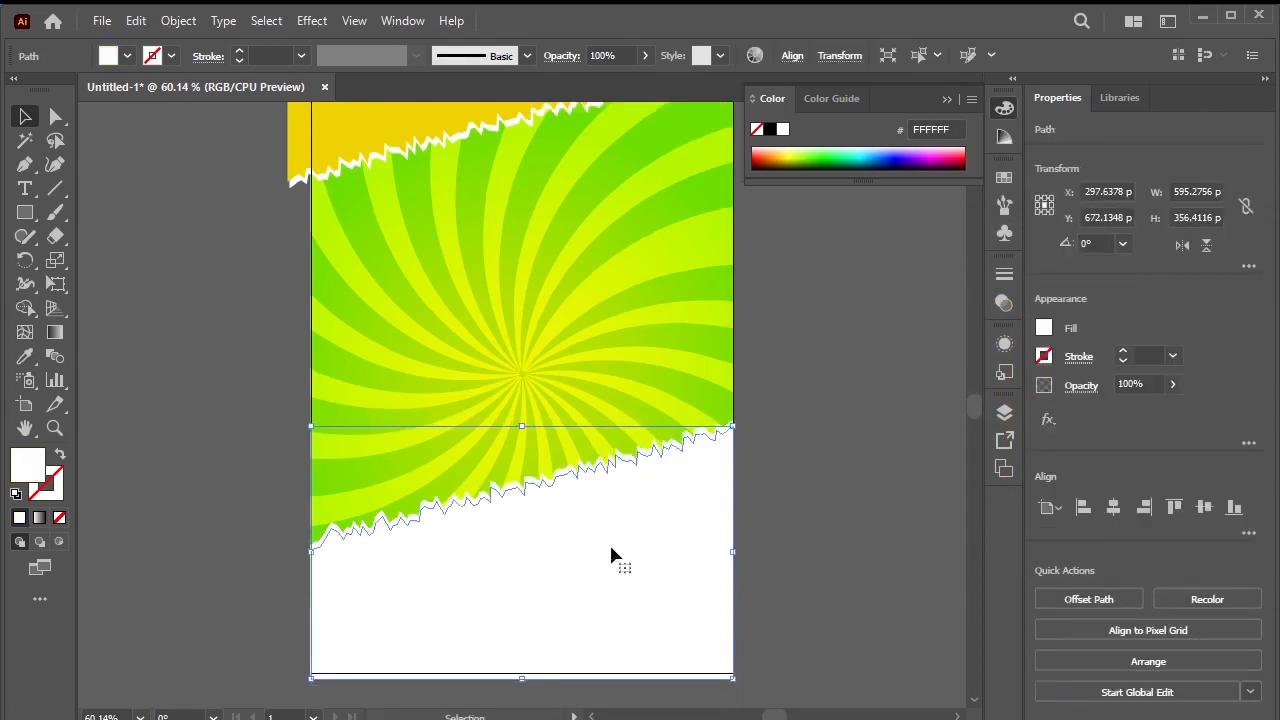
key("Up")
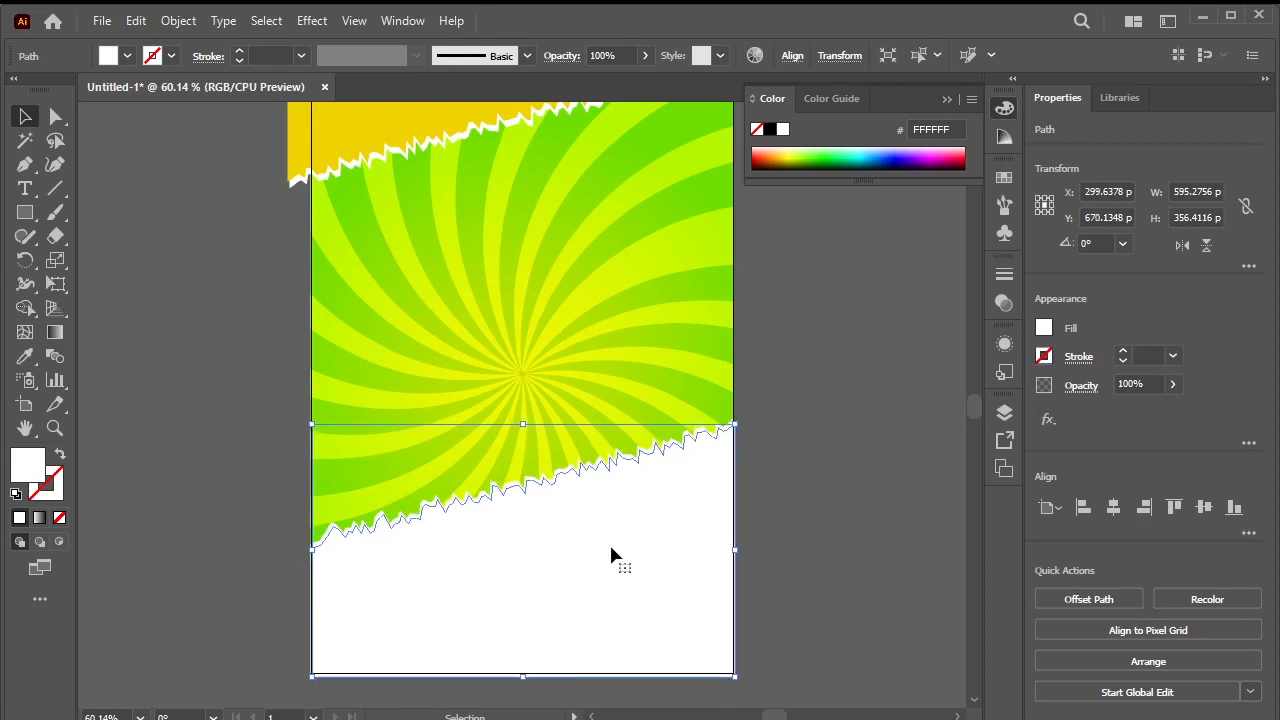
- Sample the upper shape's yellow onto the lower duplicate with the Eyedropper and deselect it
left_click(25, 356)
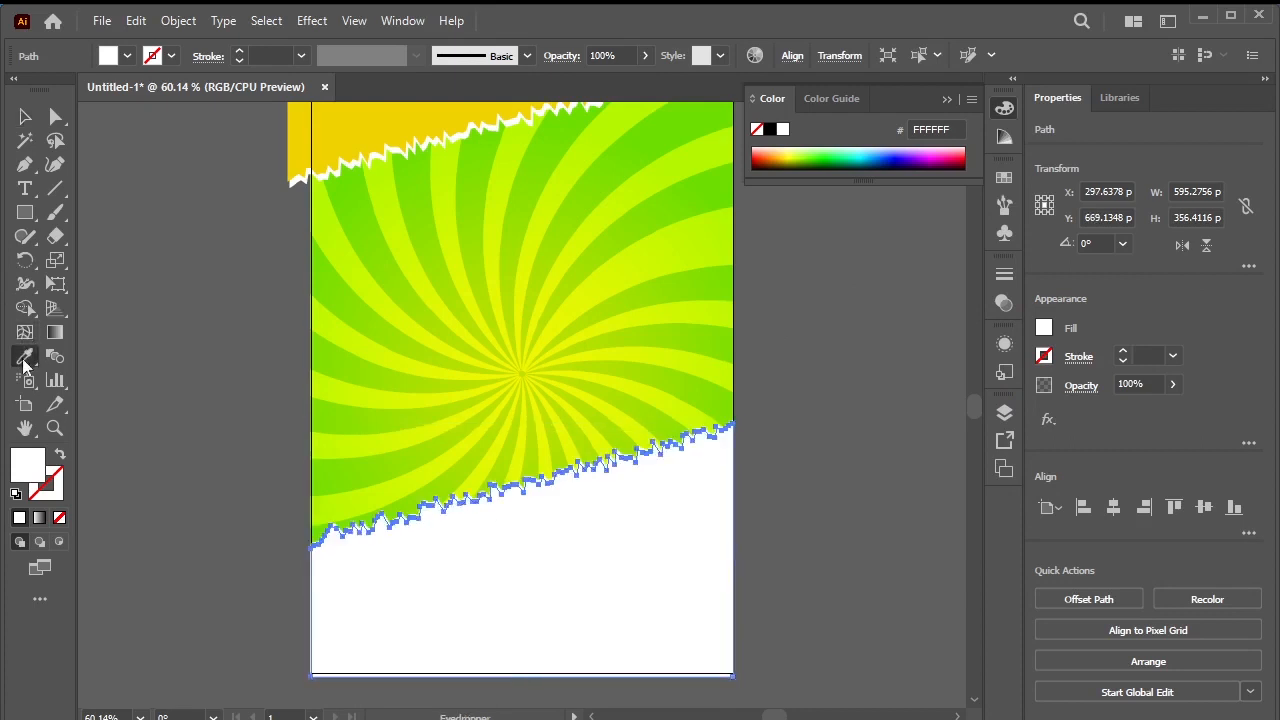
left_click(298, 130)
left_click(26, 117)
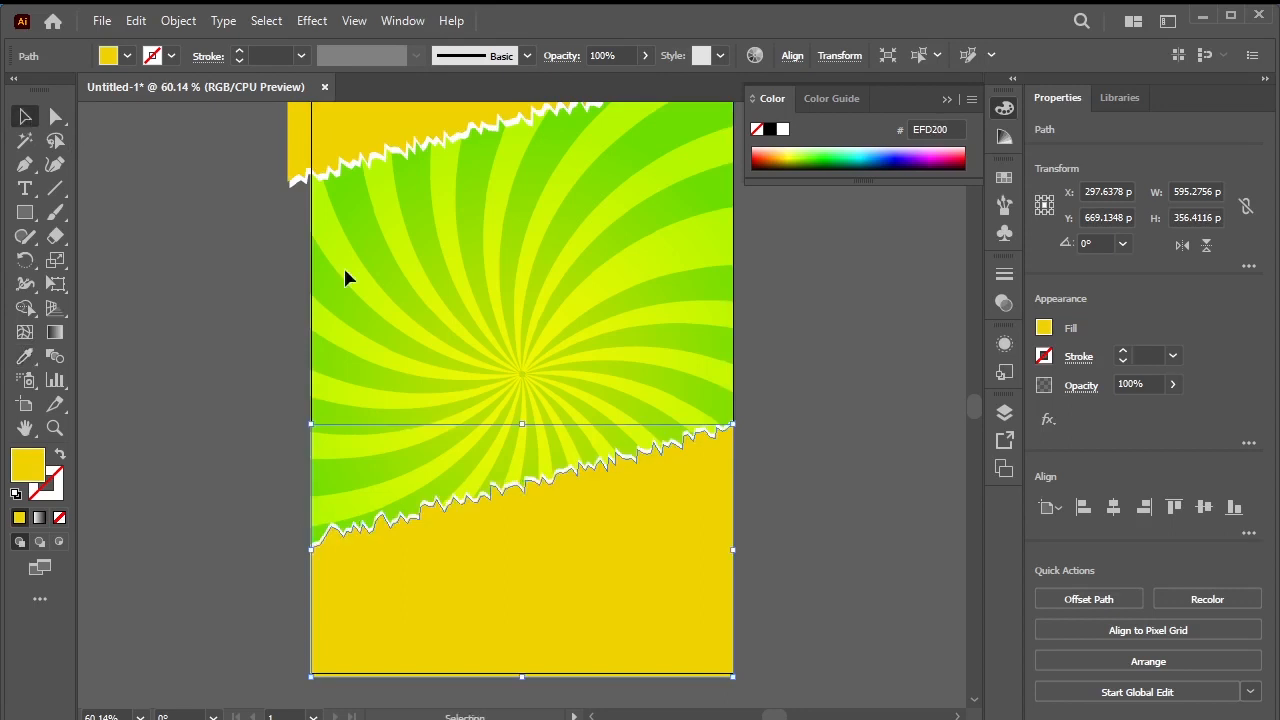
left_click(803, 470)
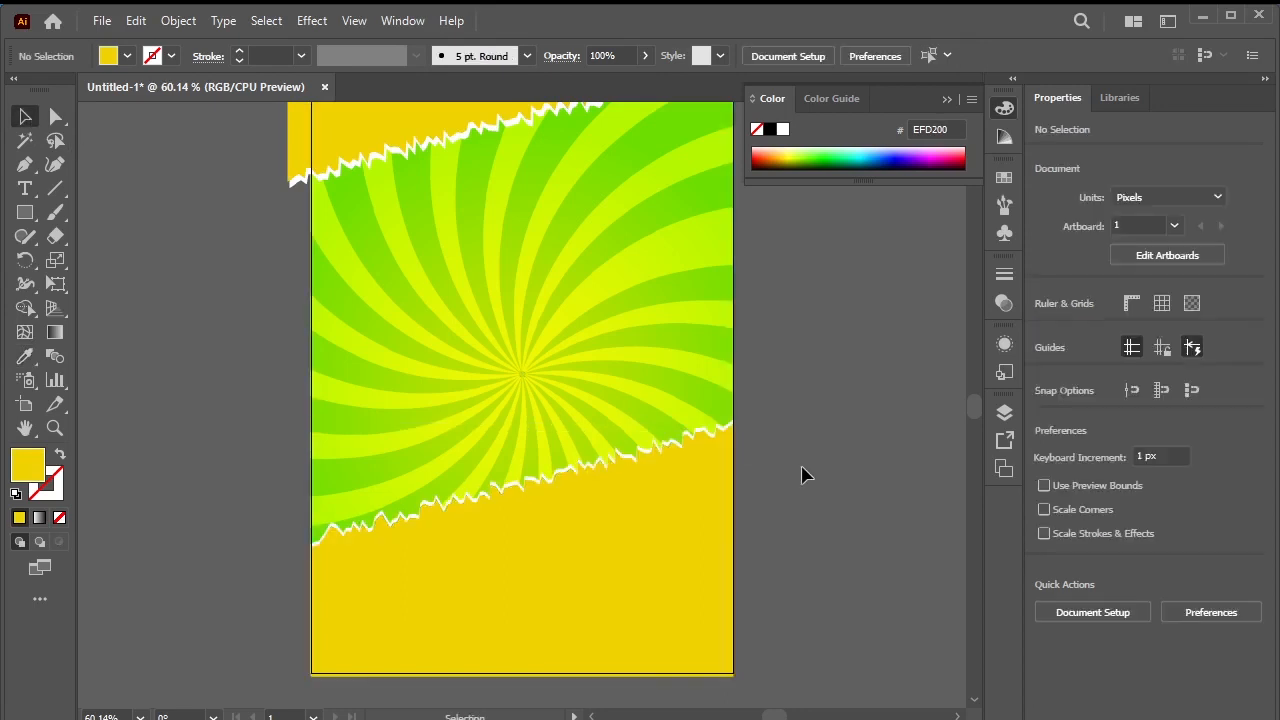
- Nudge the upper yellow shape about 5 px down to thin its white torn edge, and deselect it
left_click(400, 123)
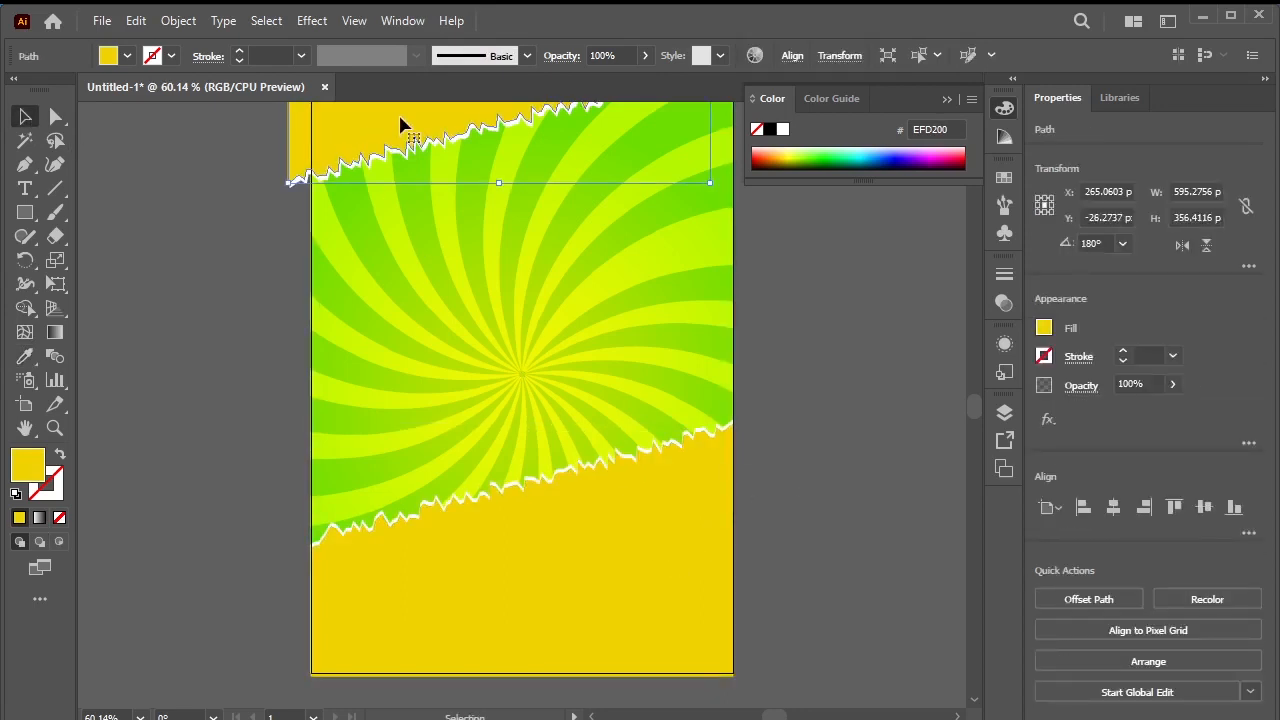
key("Left")
key("Right")
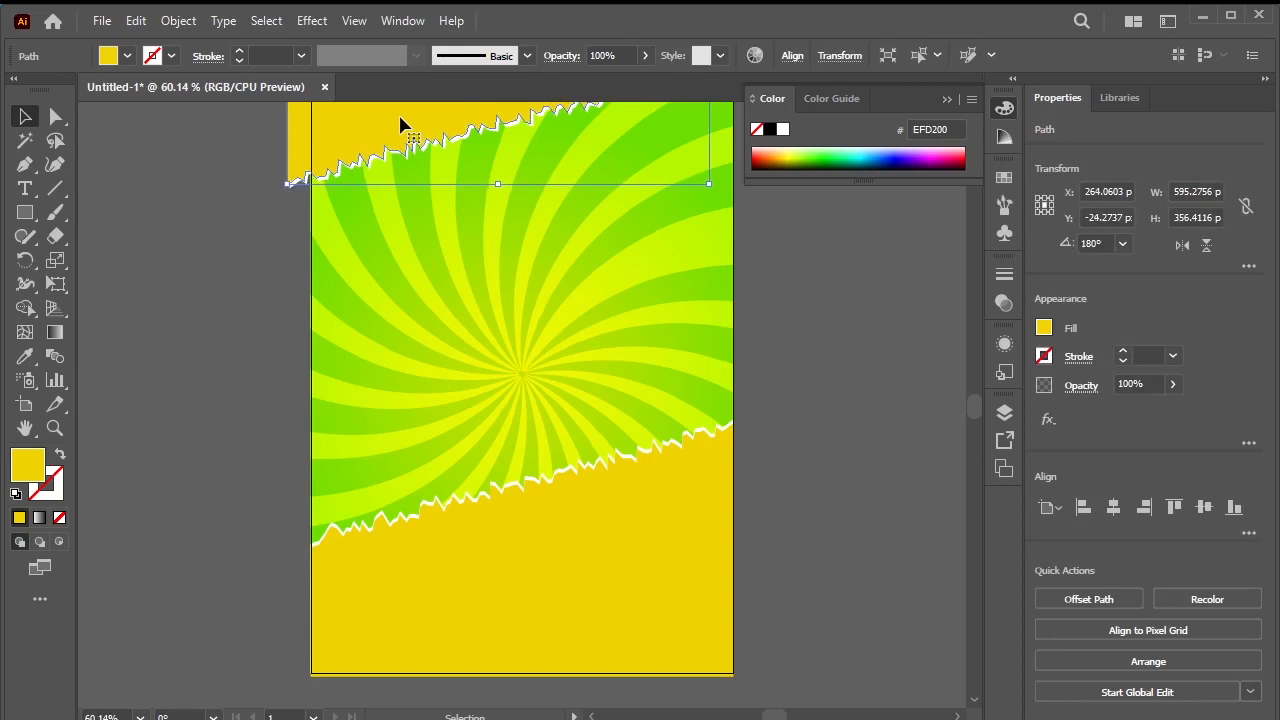
key("Down")
key("Right")
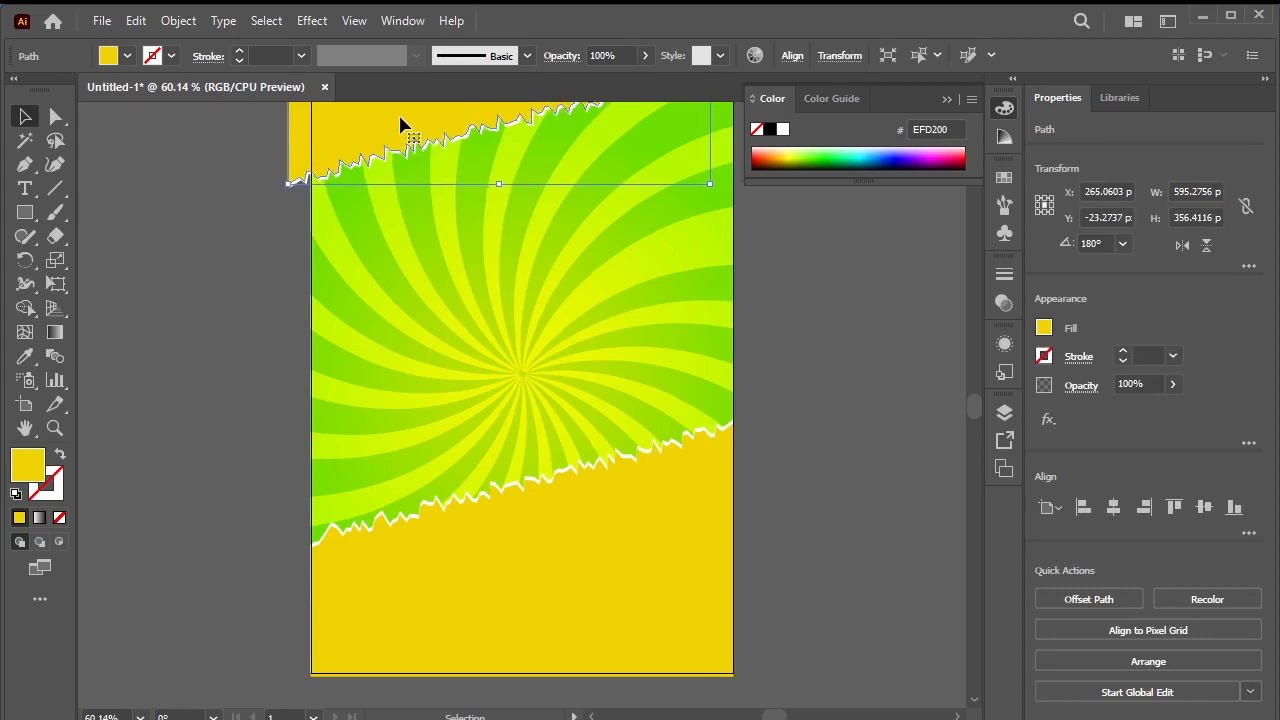
left_click(163, 360)
scroll(875, 455, "up", 1)
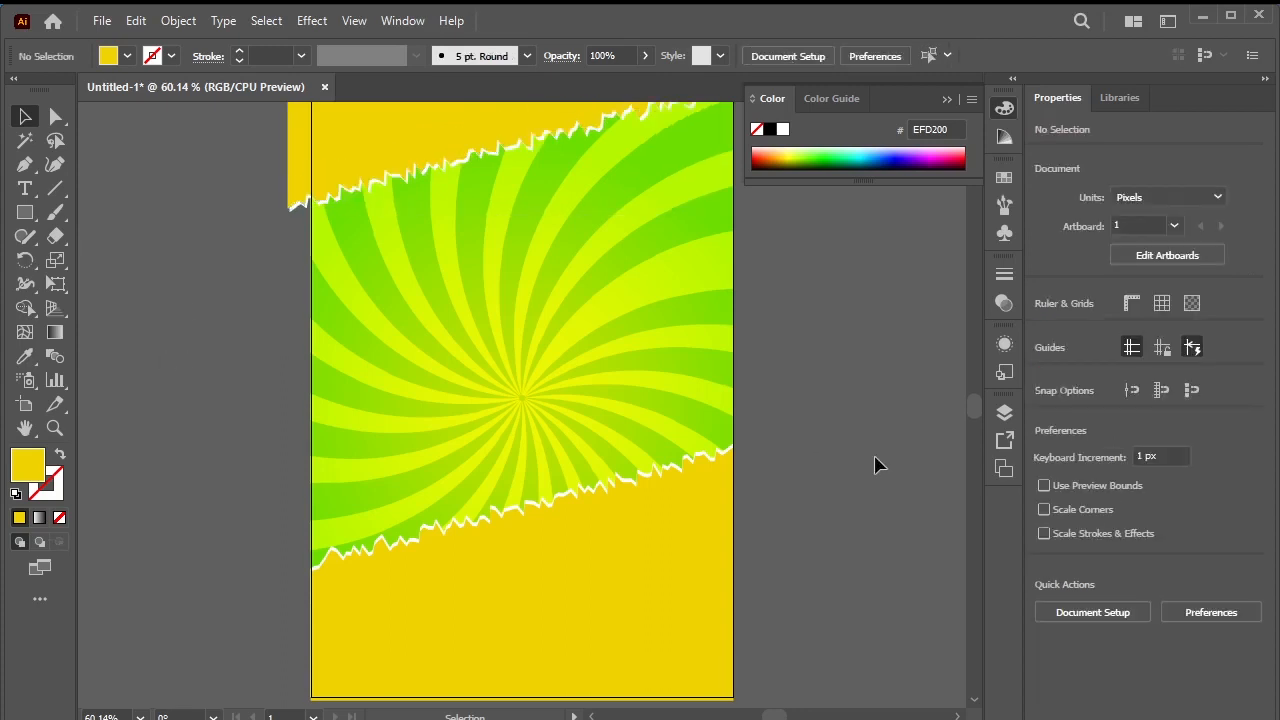
- Group the lower yellow and white torn shapes, move the group about 9 px down and deselect it
scroll(877, 466, "down", 3)
left_click(640, 496)
left_click(800, 490)
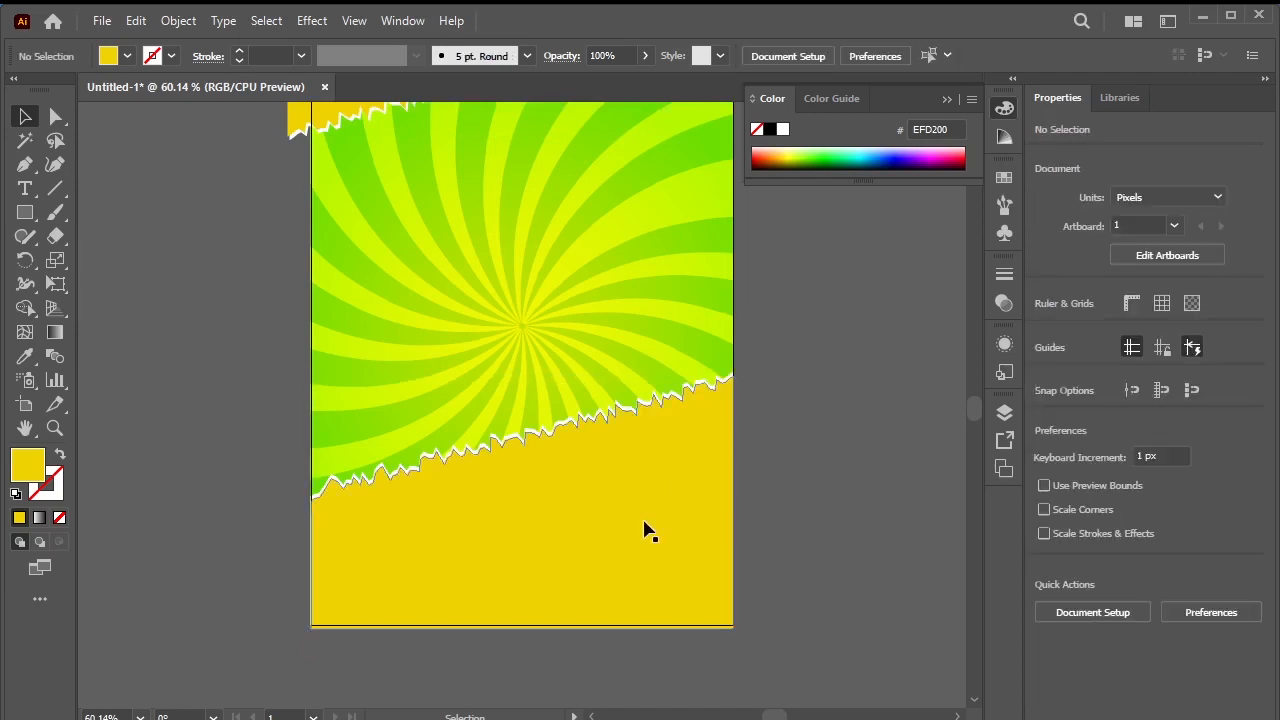
scroll(640, 525, "up", 2)
left_click(630, 515)
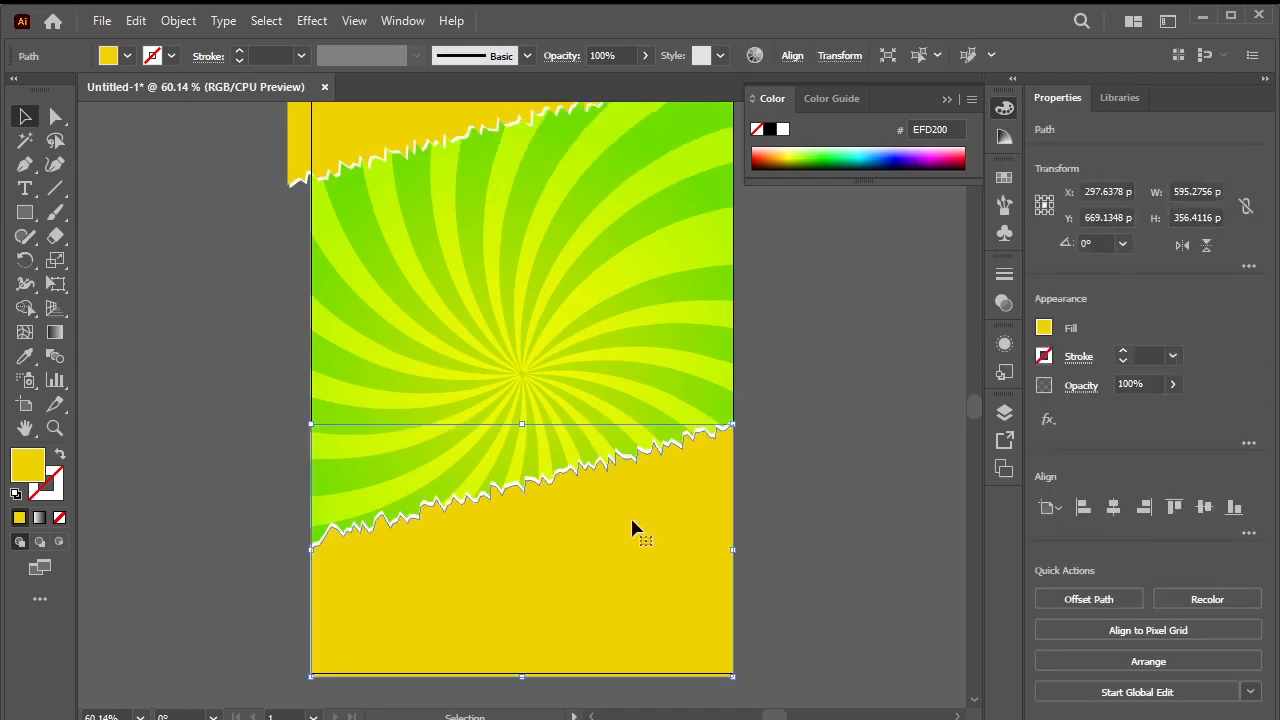
left_click(724, 432)
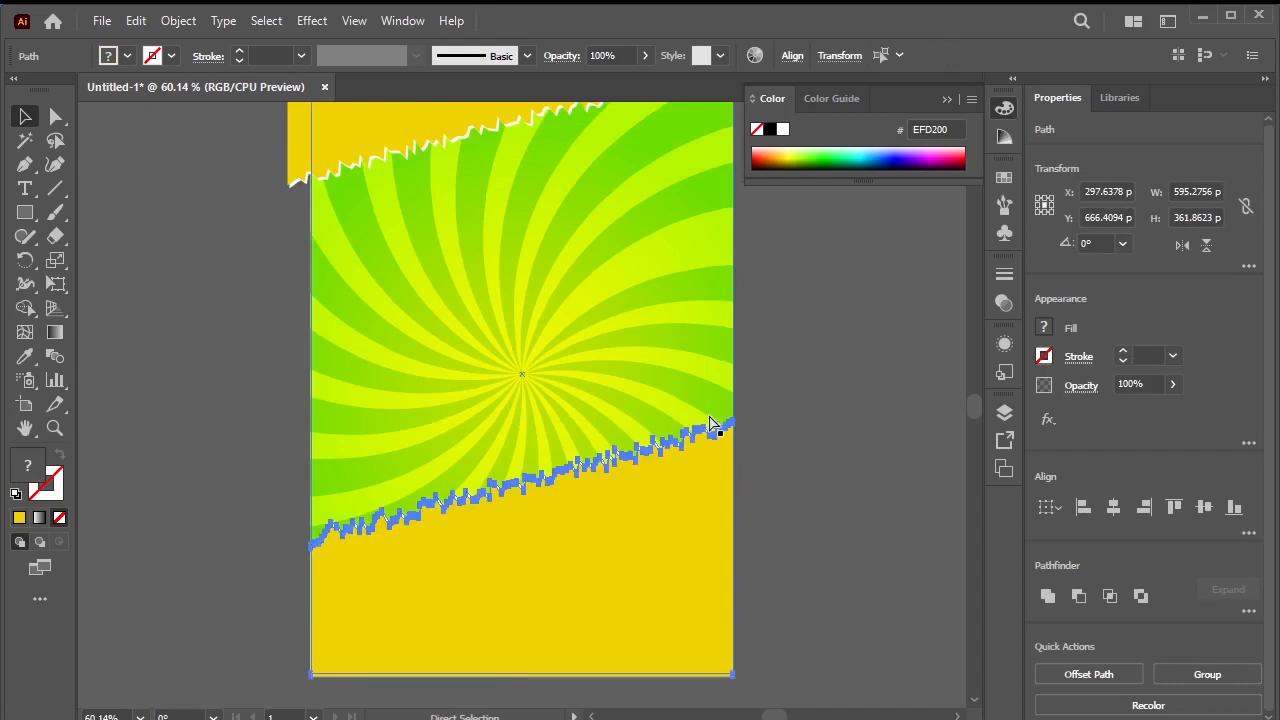
key("Down")
key("Down")
key("Down")
key("Down")
key("Down")
key("Down")
key("Down")
key("Down")
key("Down")
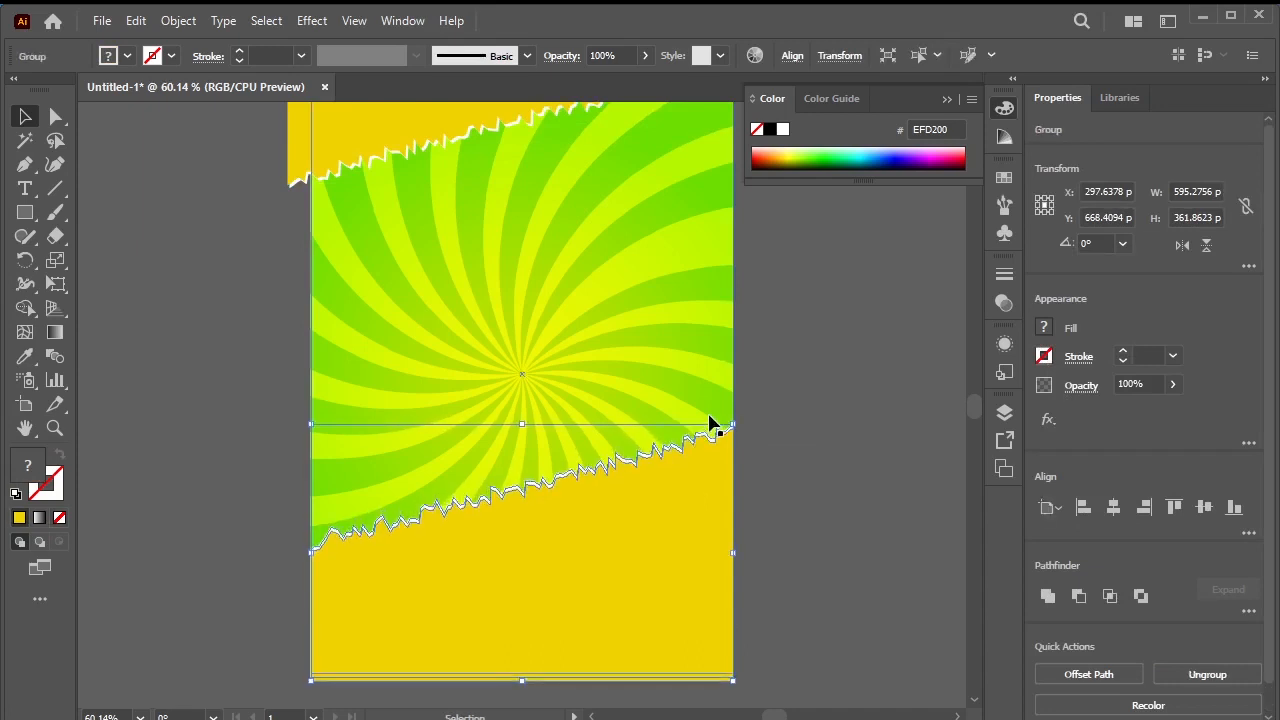
key("Down")
key("Down")
key("Down")
key("Down")
key("Down")
key("Down")
key("Down")
key("Down")
key("Down")
key("Down")
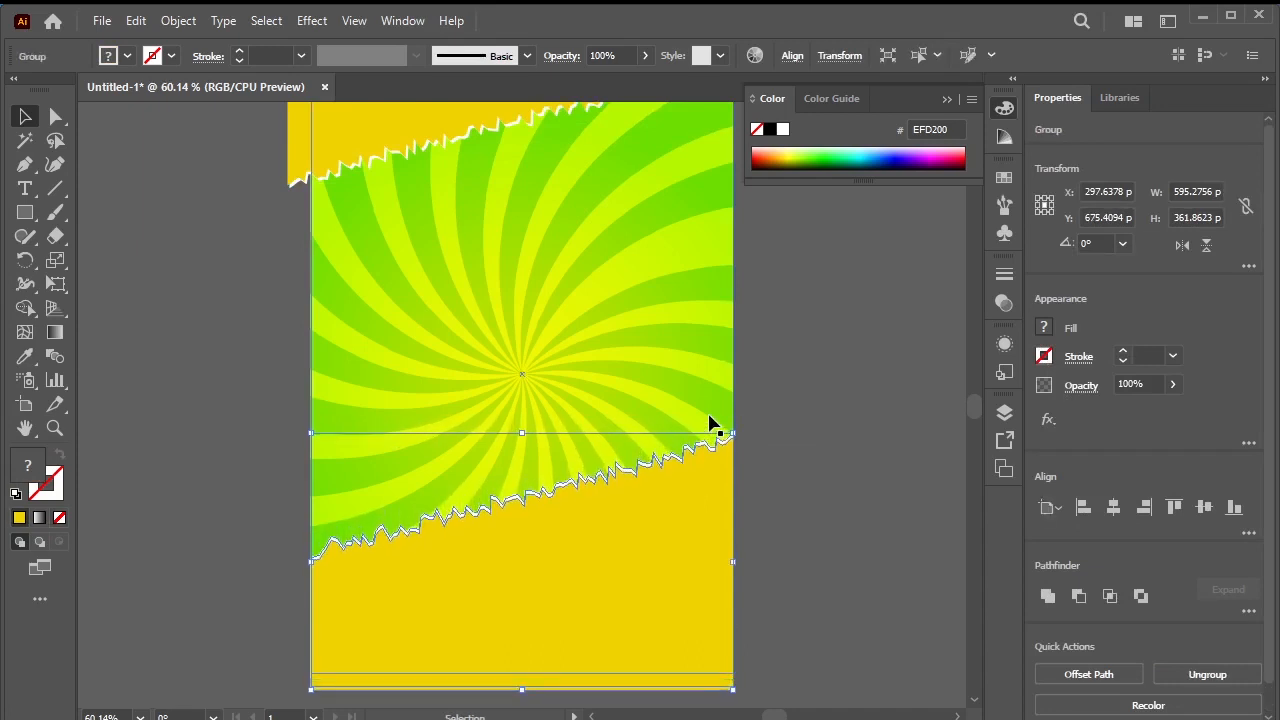
left_click(820, 423)
scroll(820, 423, "up", 3)
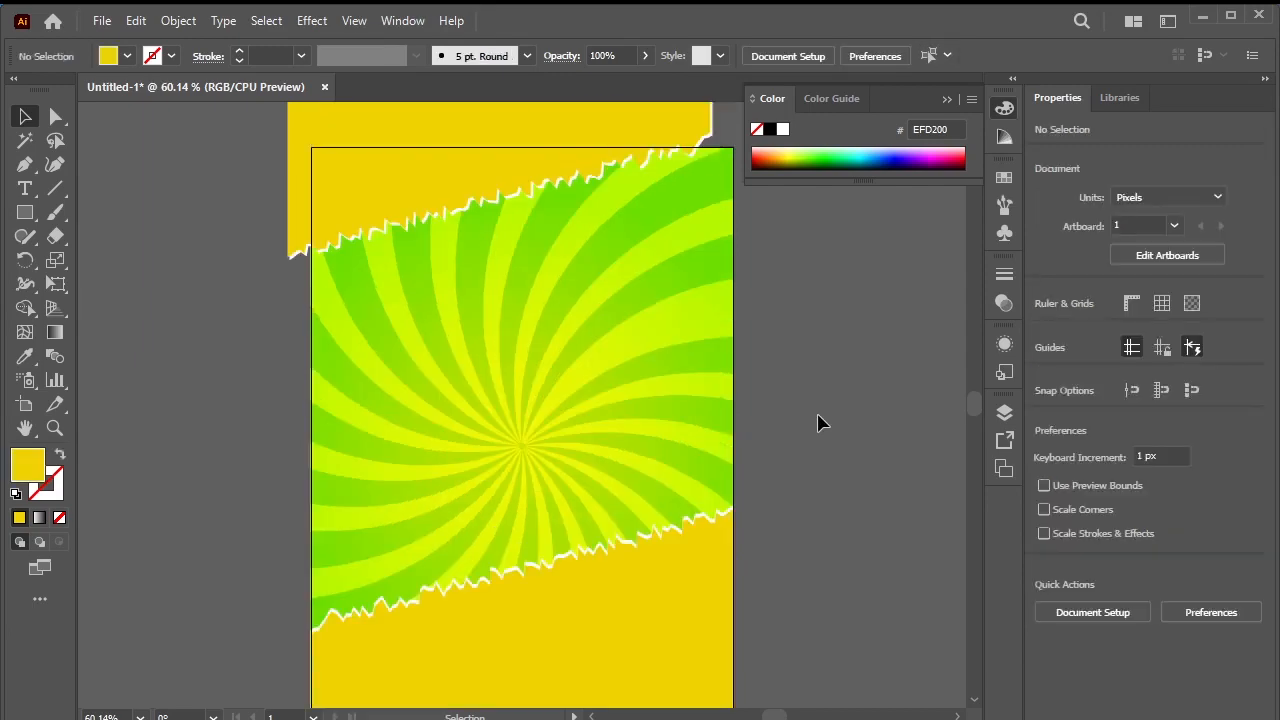
scroll(820, 423, "down", 2)
scroll(818, 423, "up", 1)
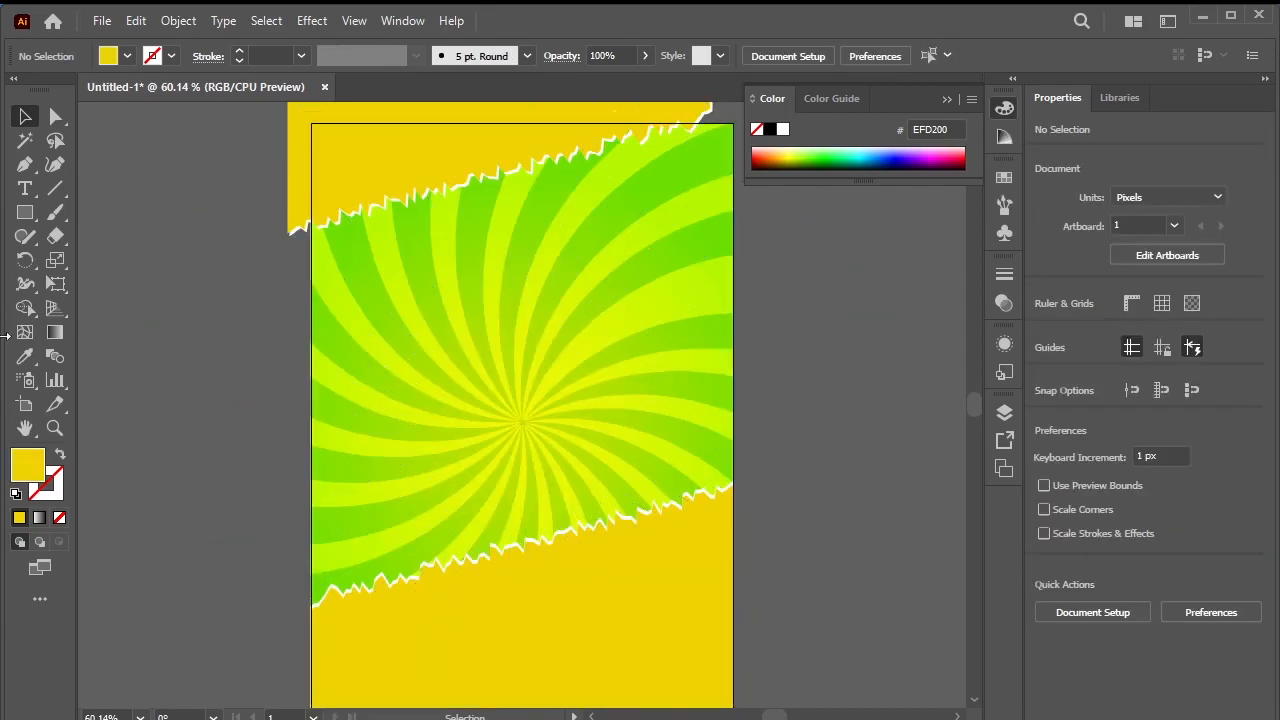
- Place the linked PNG of the shopping basket with fruits and vegetables from New folder (2) onto the poster
left_click(100, 20)
left_click(250, 360)
left_click(255, 185)
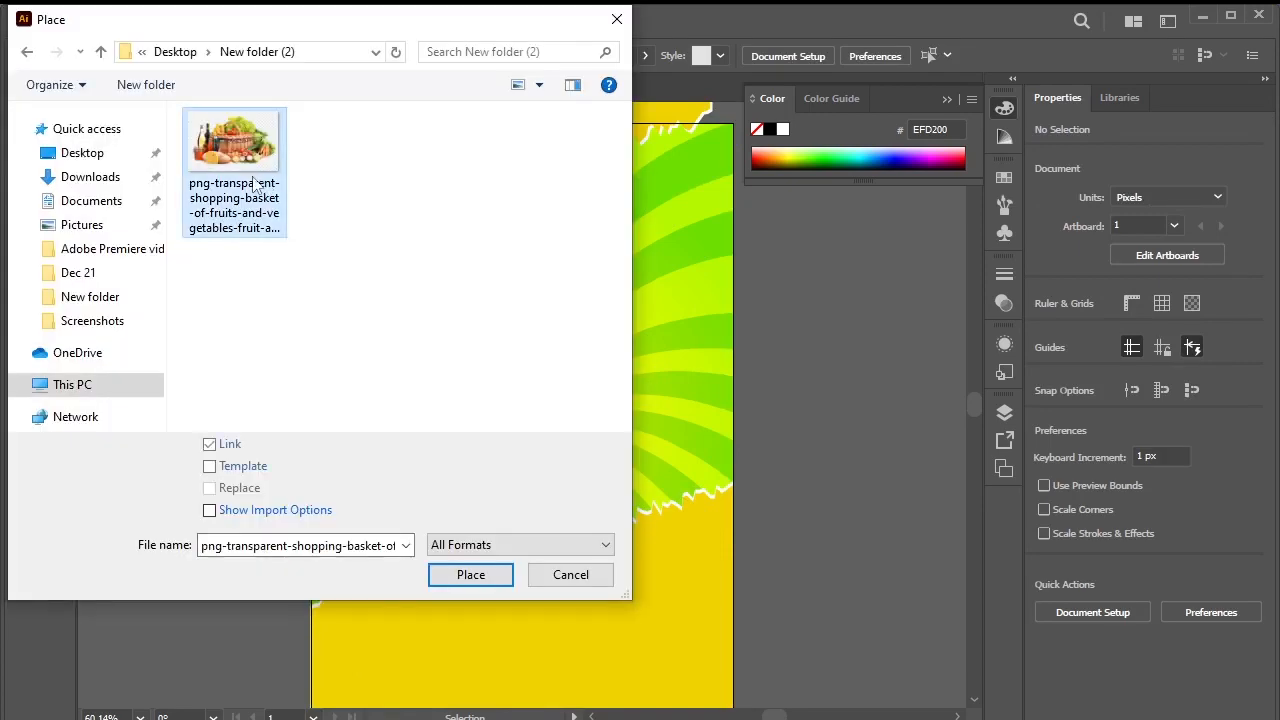
double_click(255, 185)
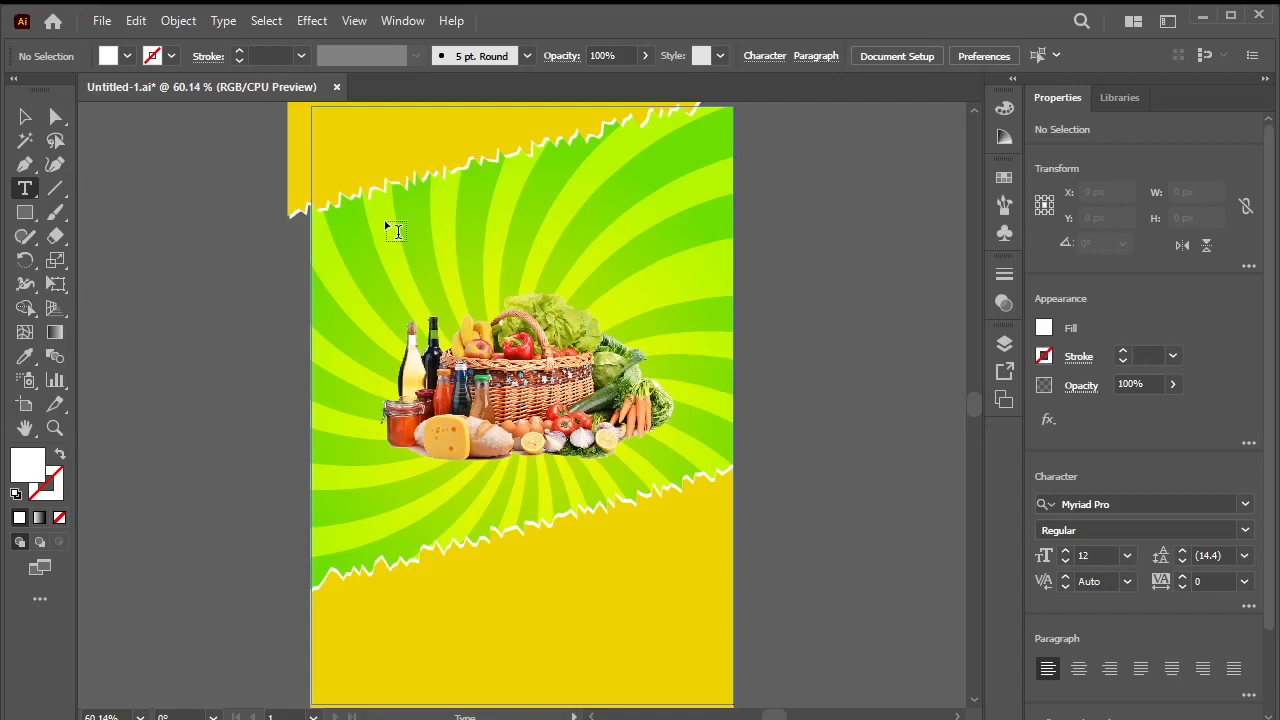
- Add the text "Have Your" above the basket and set it in Monotype Corsiva at 36 pt
left_click(386, 224)
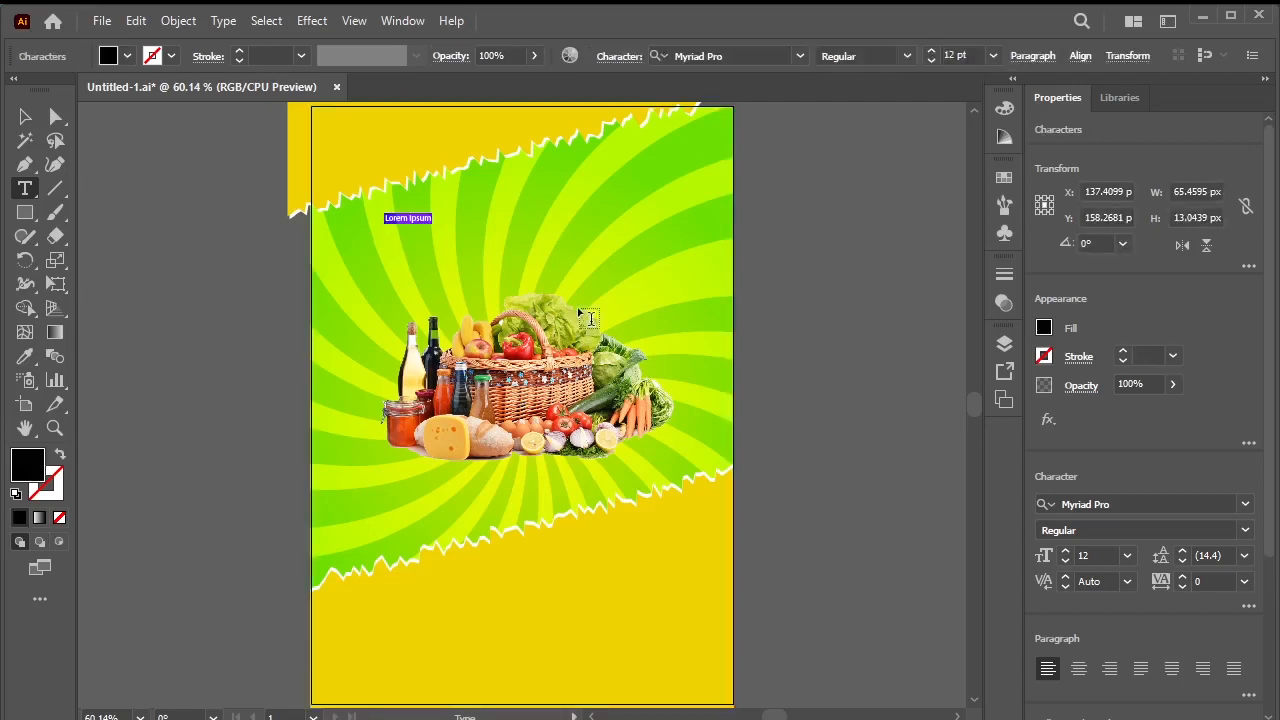
type("Have Your")
left_click_drag(387, 215, 455, 217)
left_click(931, 51)
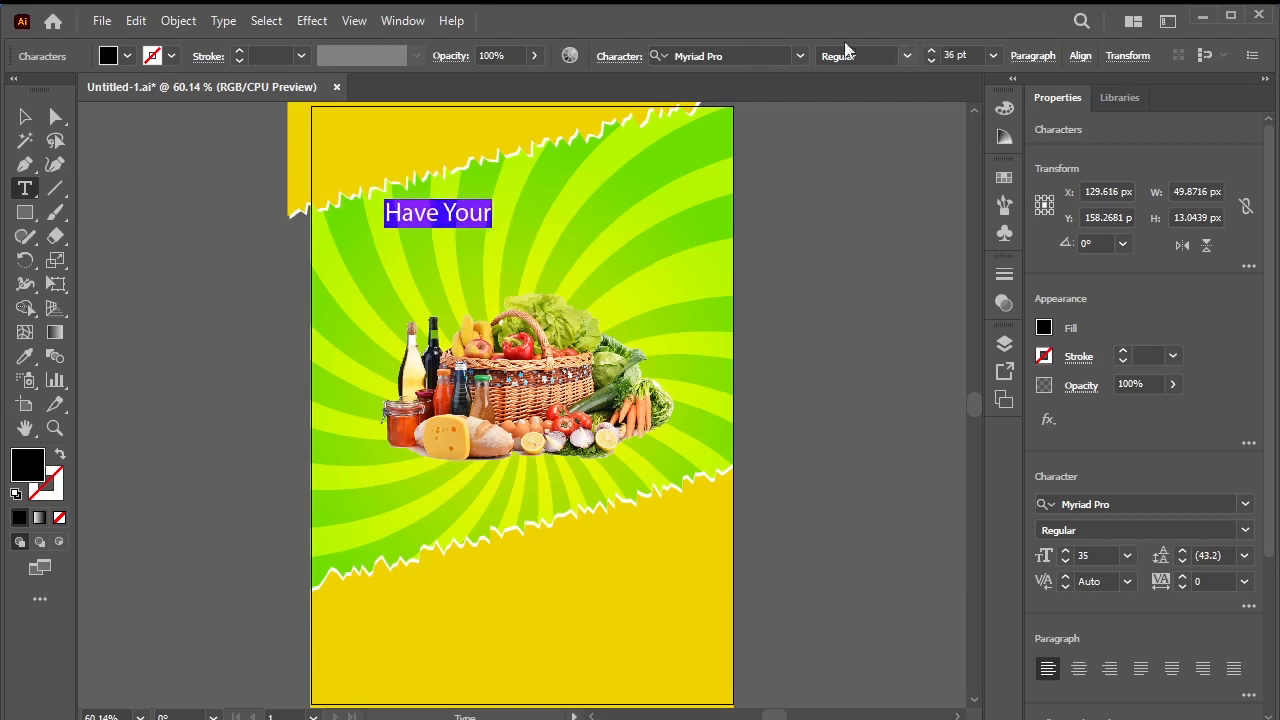
left_click(800, 55)
scroll(966, 338, "down", 2)
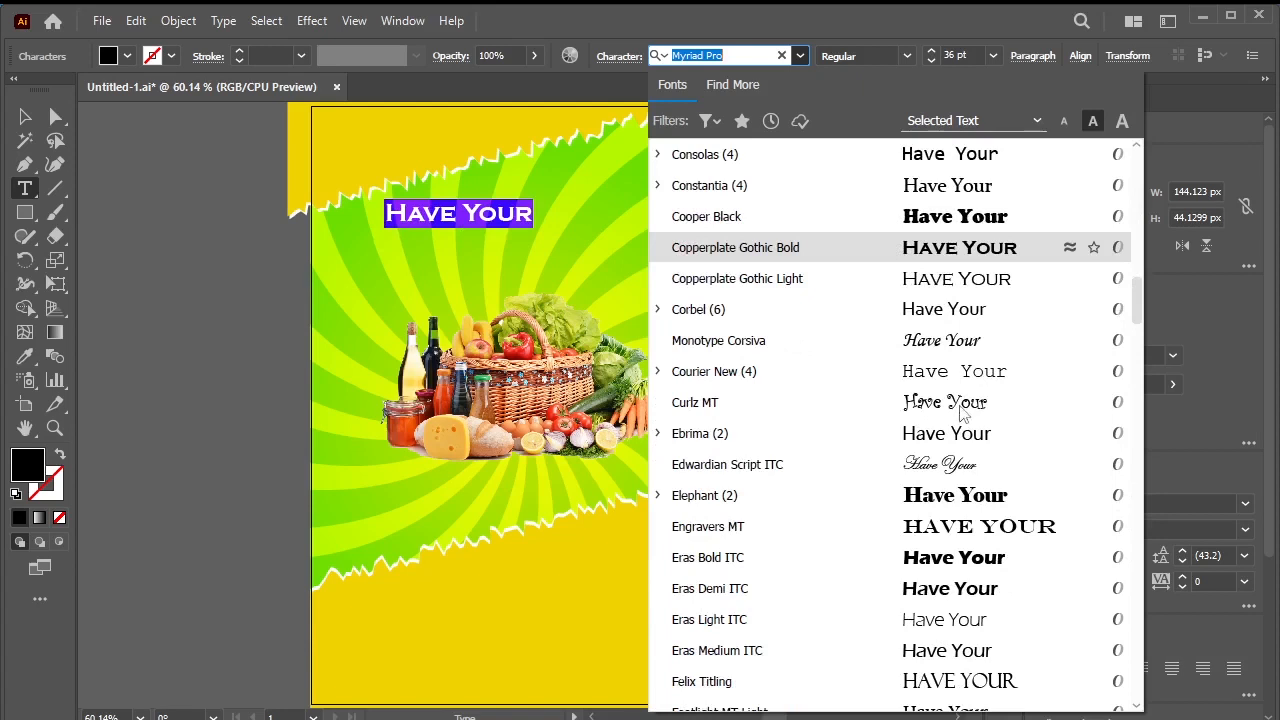
left_click(966, 338)
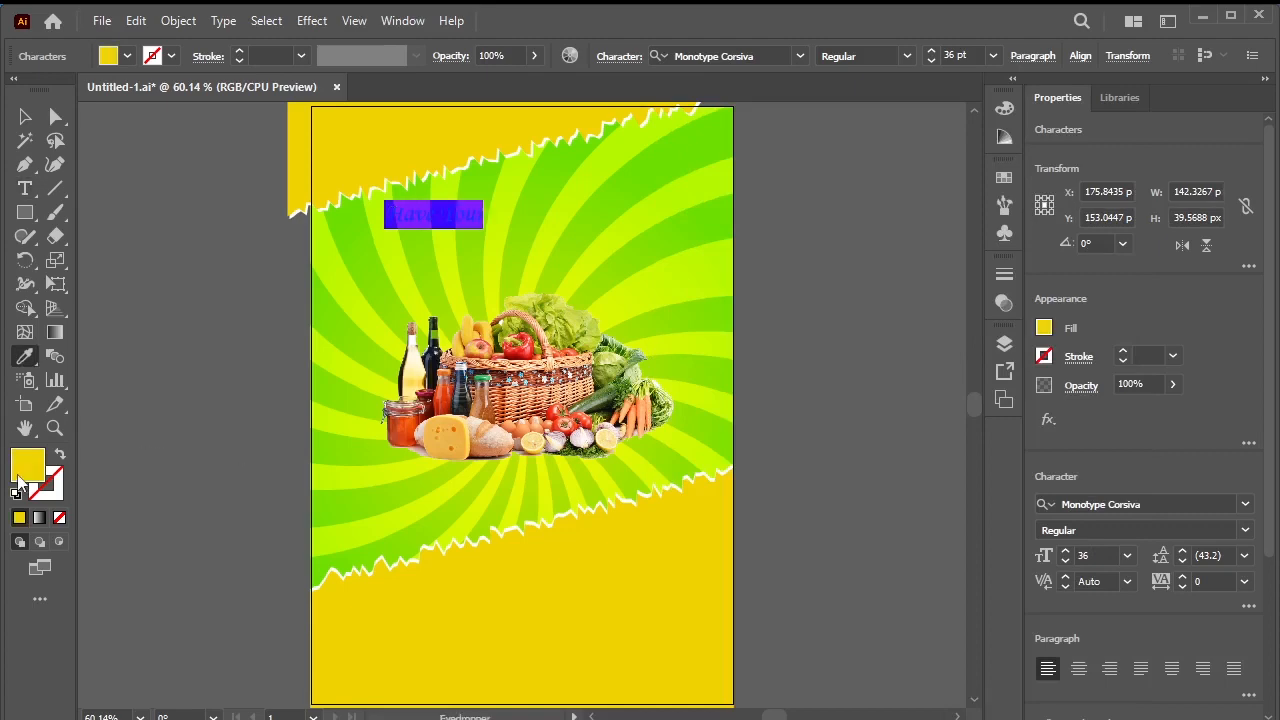
- Change the "Have Your" text fill to white (FFFFFF) and deselect it
double_click(18, 476)
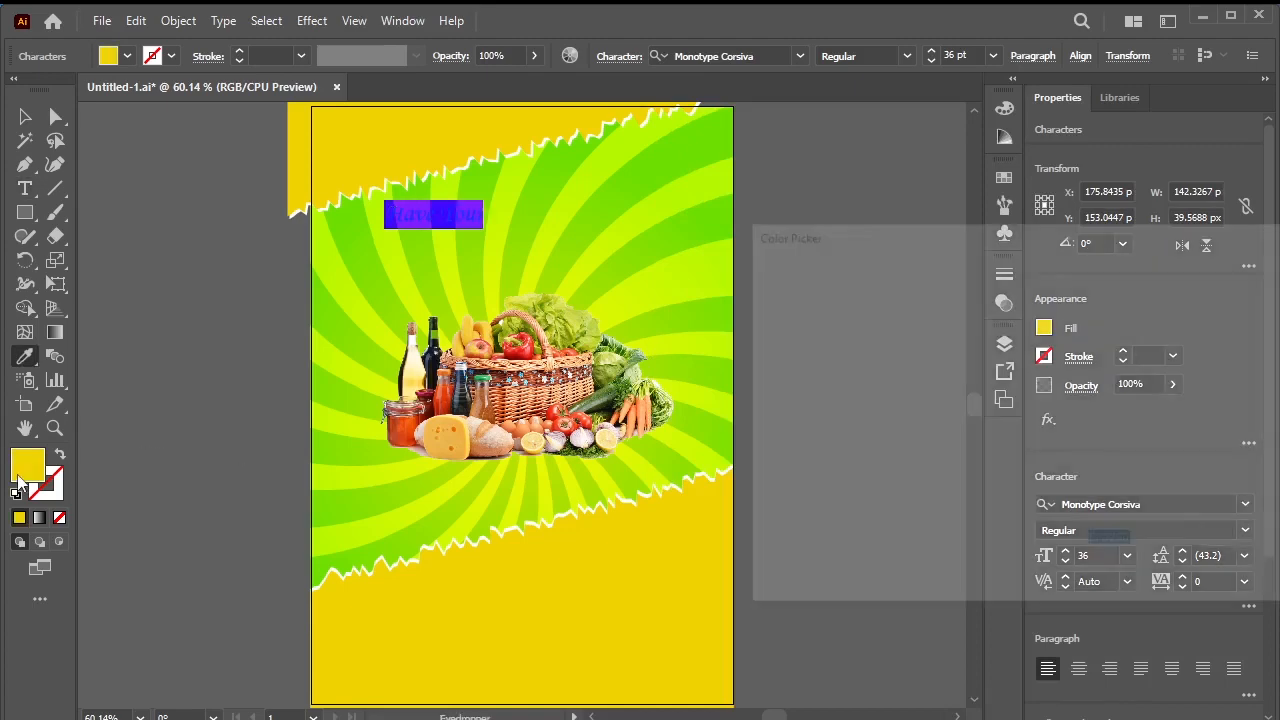
left_click_drag(937, 386, 723, 267)
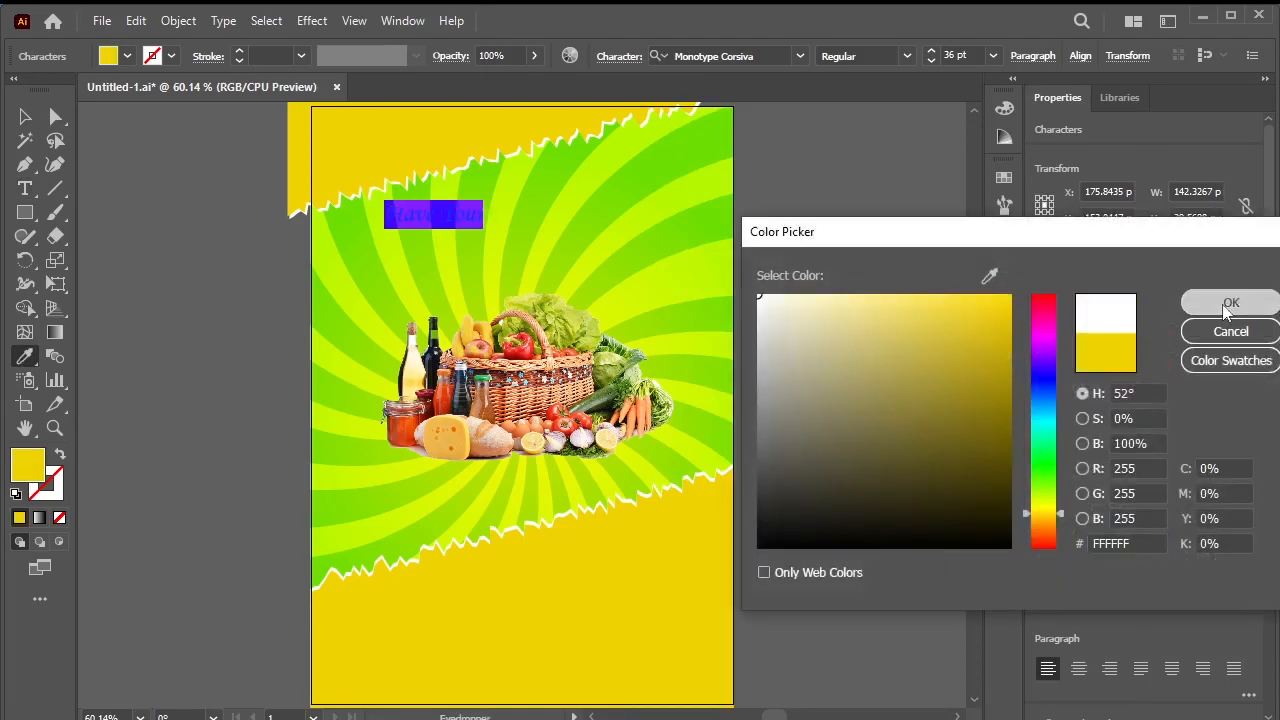
left_click(1231, 302)
left_click(25, 116)
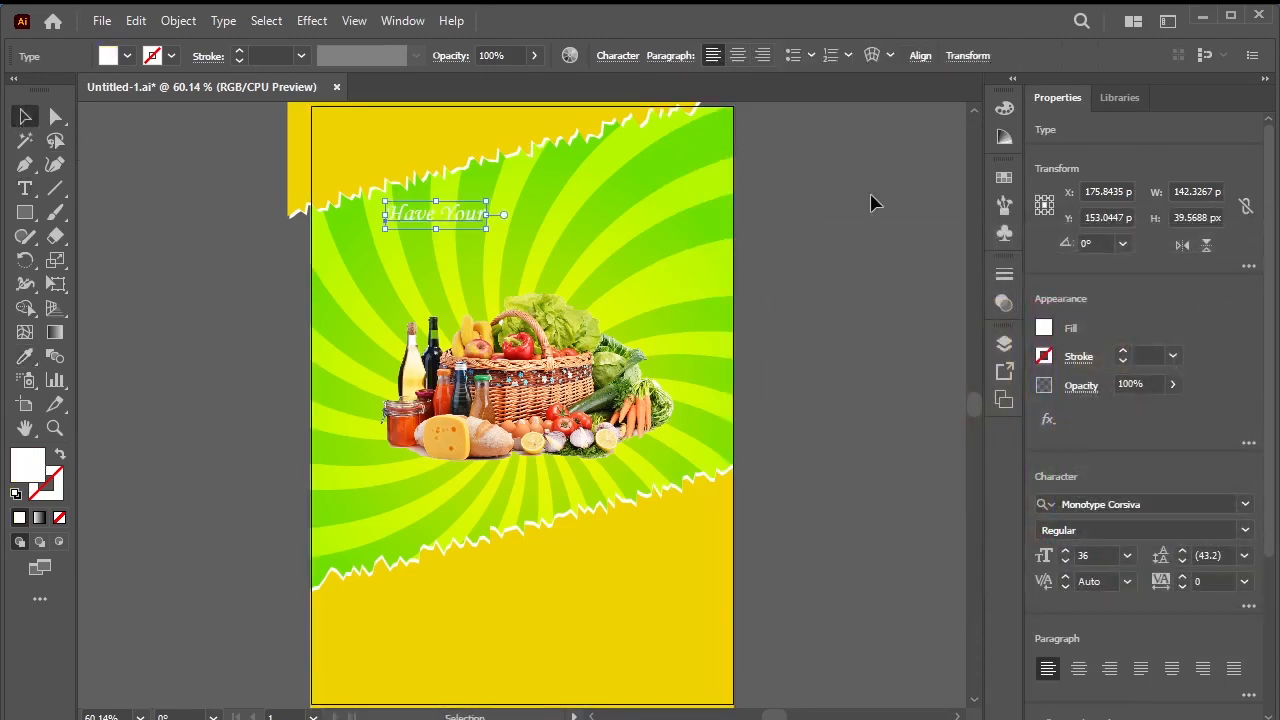
left_click(894, 271)
- Add a new stroke to the "Have Your" text through its Appearance and place the fill above the stroke
left_click(460, 225)
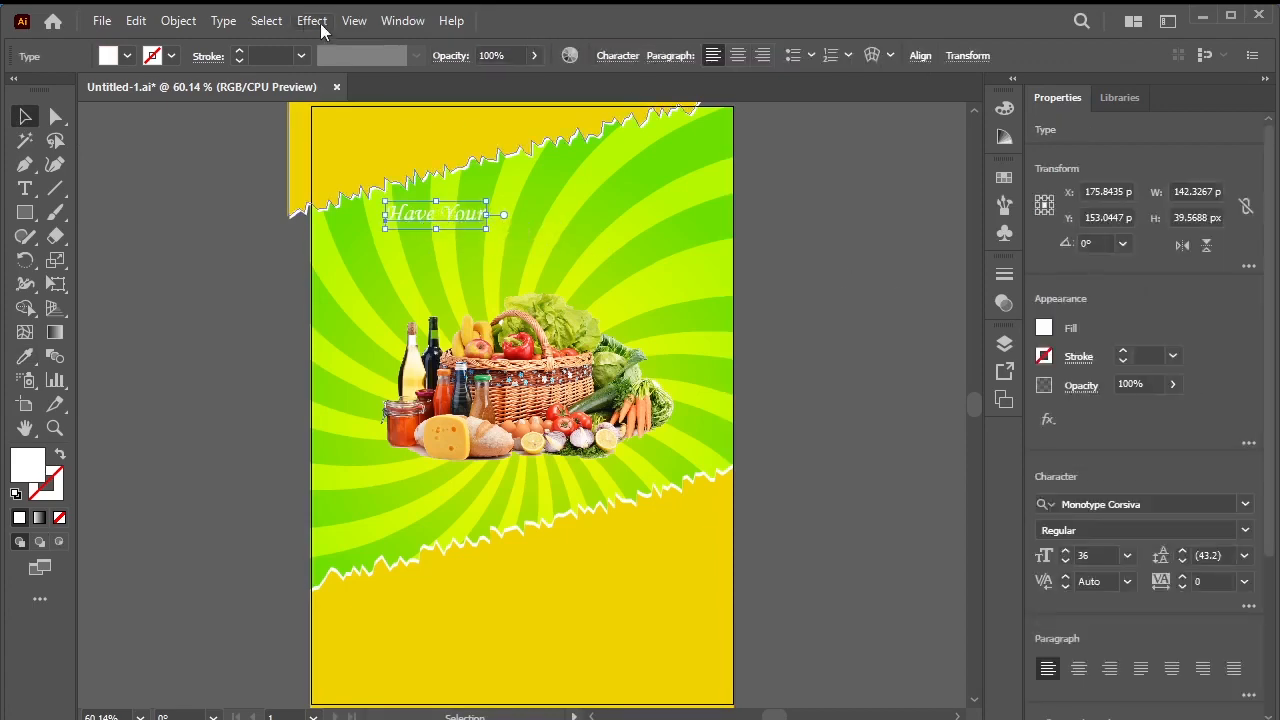
left_click(413, 23)
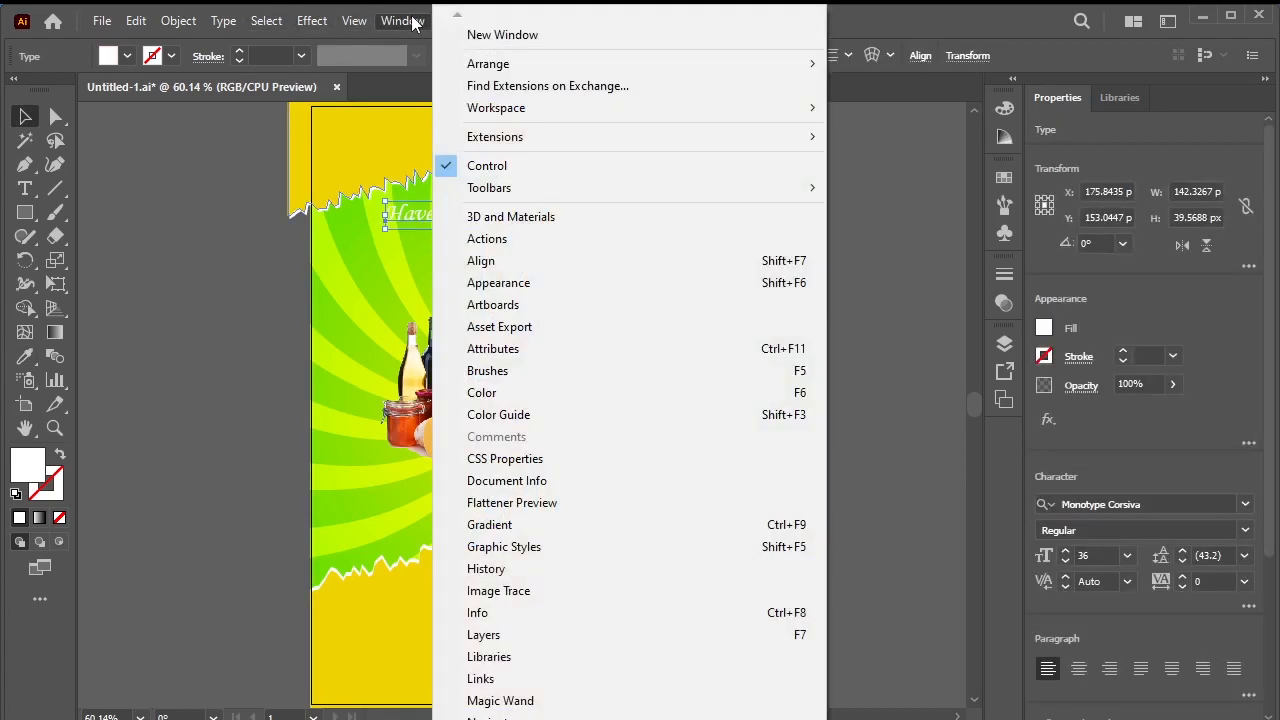
left_click(638, 283)
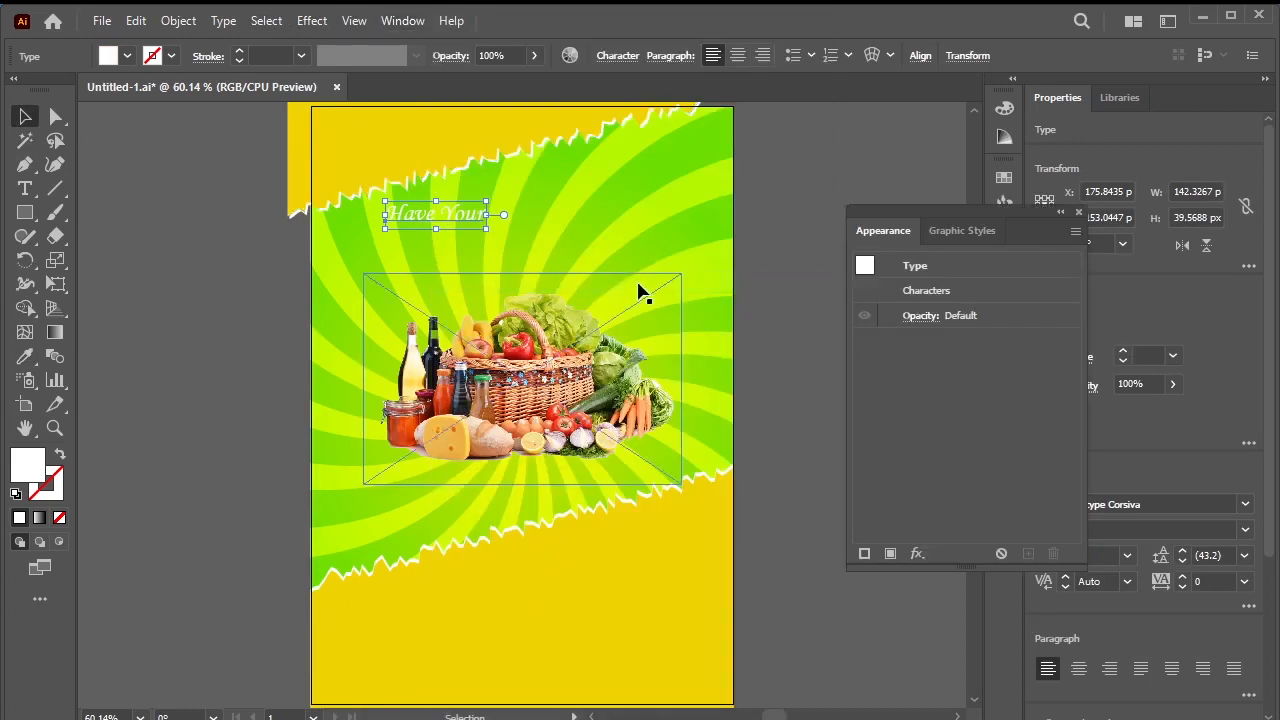
left_click_drag(1039, 226, 939, 122)
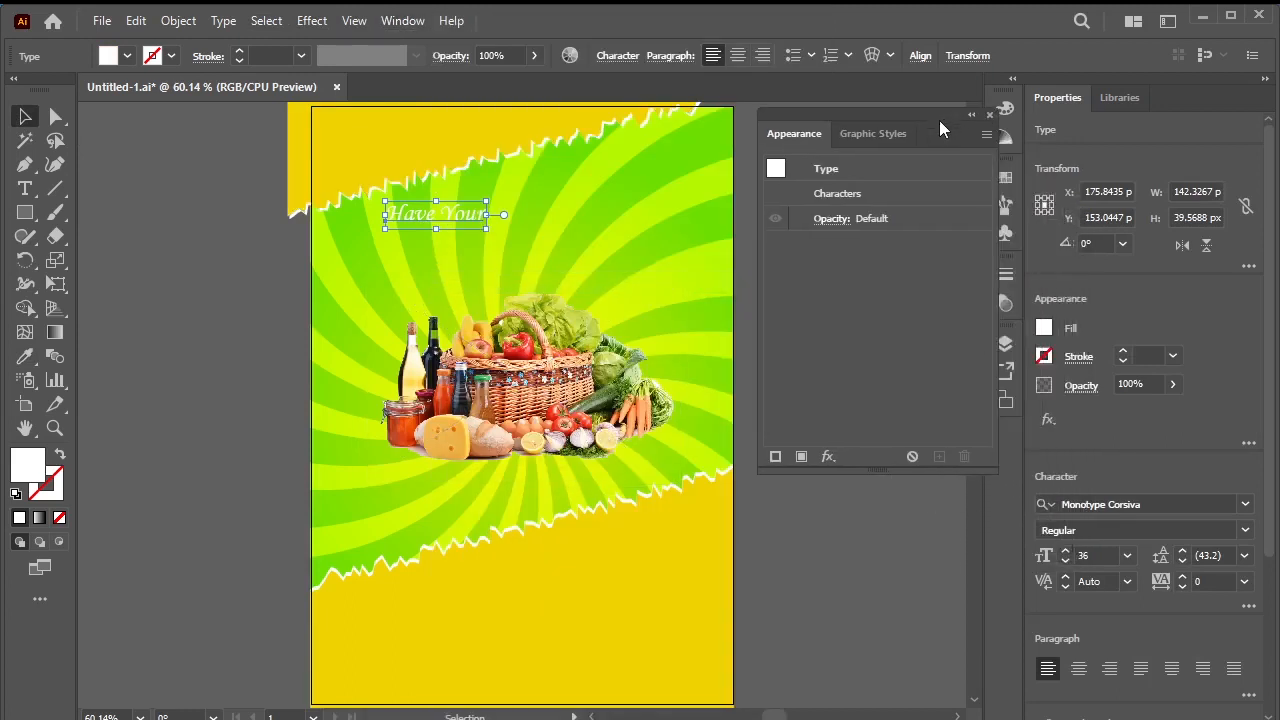
left_click(870, 172)
left_click(779, 455)
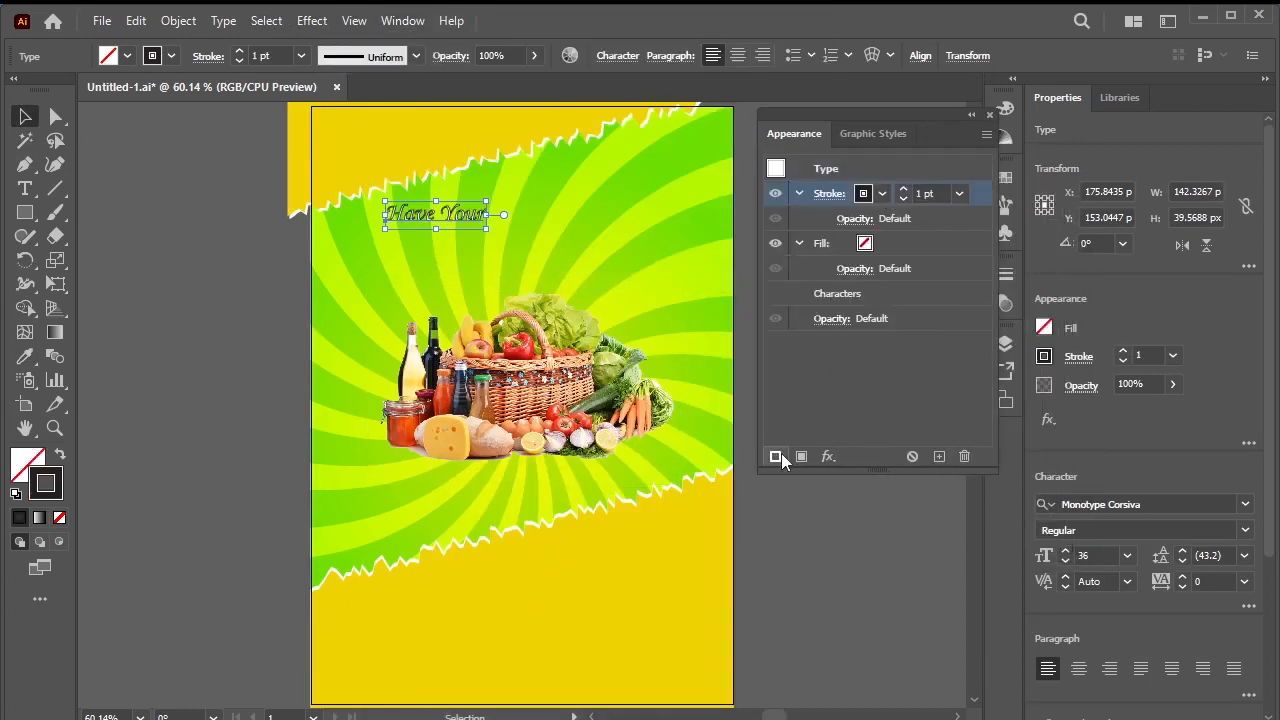
mouse_move(906, 241)
left_mouse_down()
mouse_move(908, 165)
mouse_move(908, 181)
left_mouse_up()
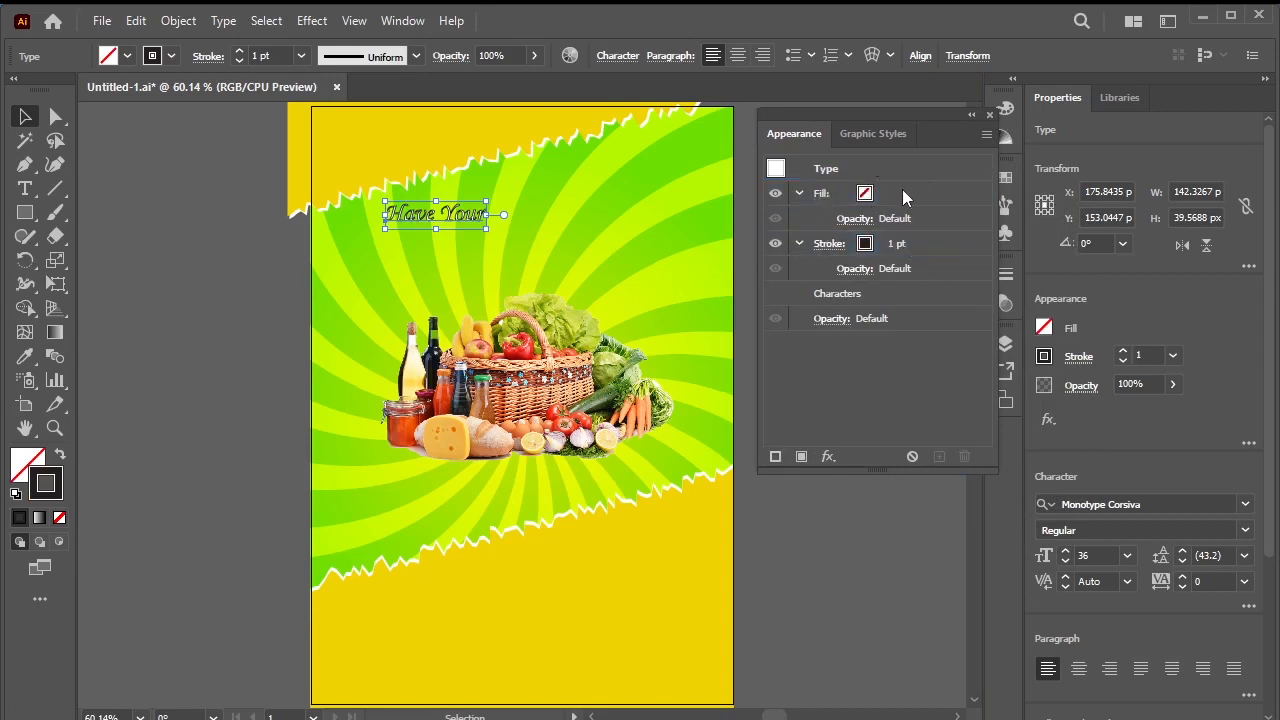
- Give the "Have Your" text a white appearance fill and a CMYK Green stroke
left_click(873, 197)
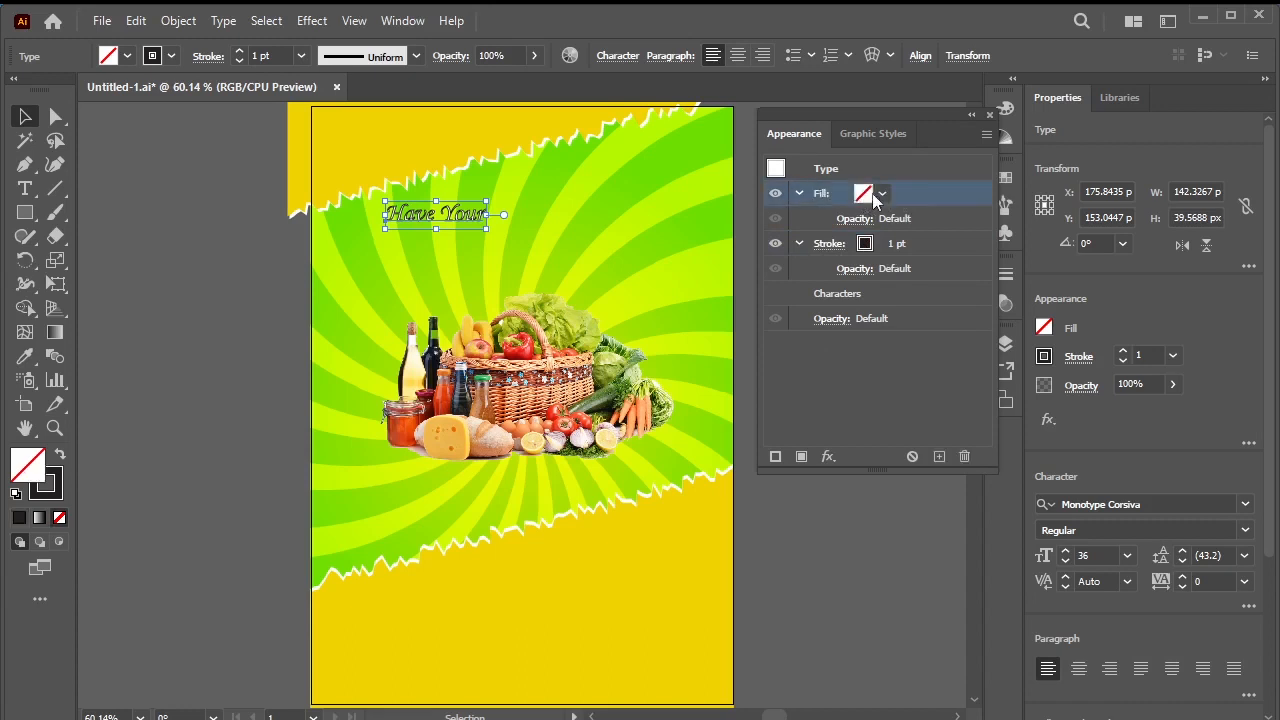
left_click(881, 193)
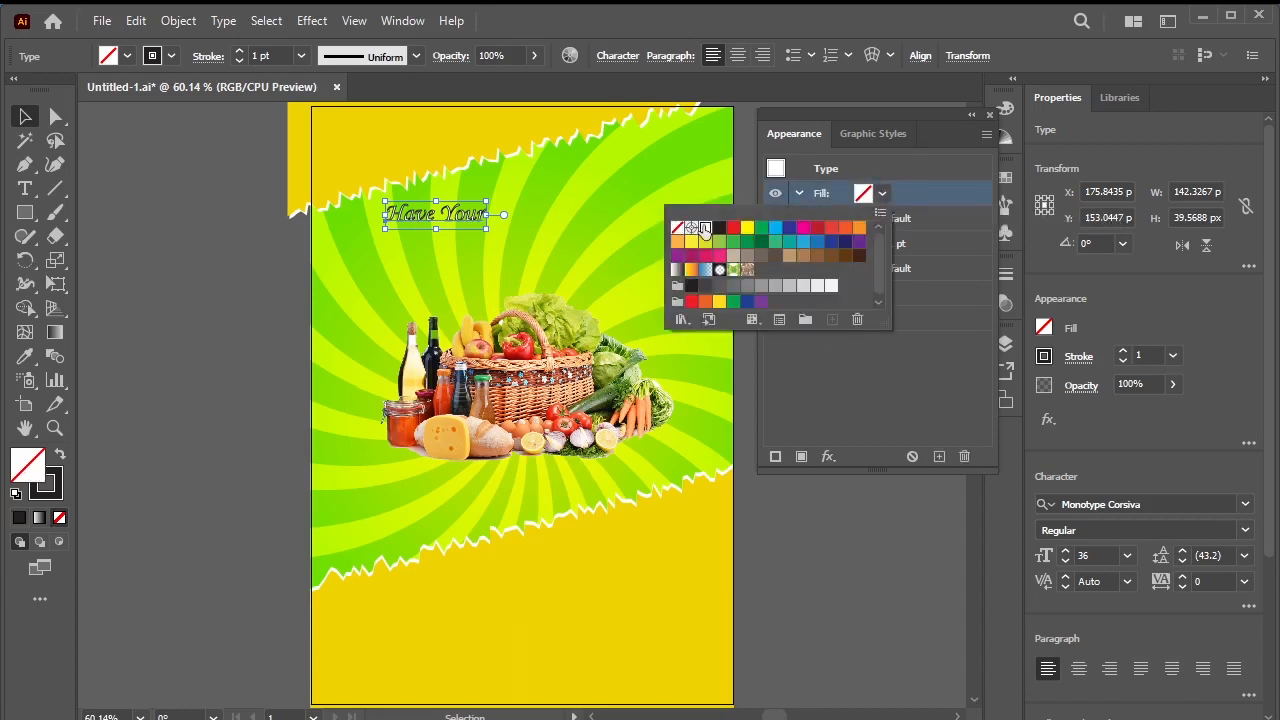
left_click(705, 228)
left_click(874, 409)
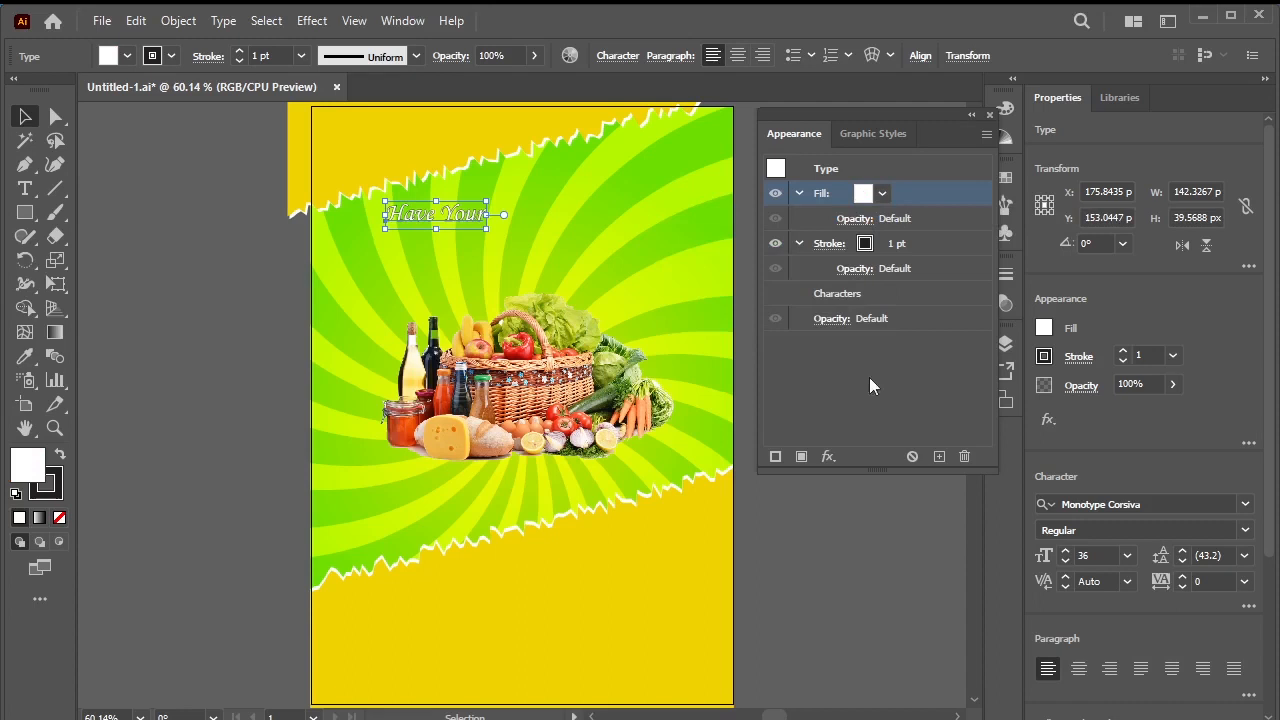
left_click(864, 245)
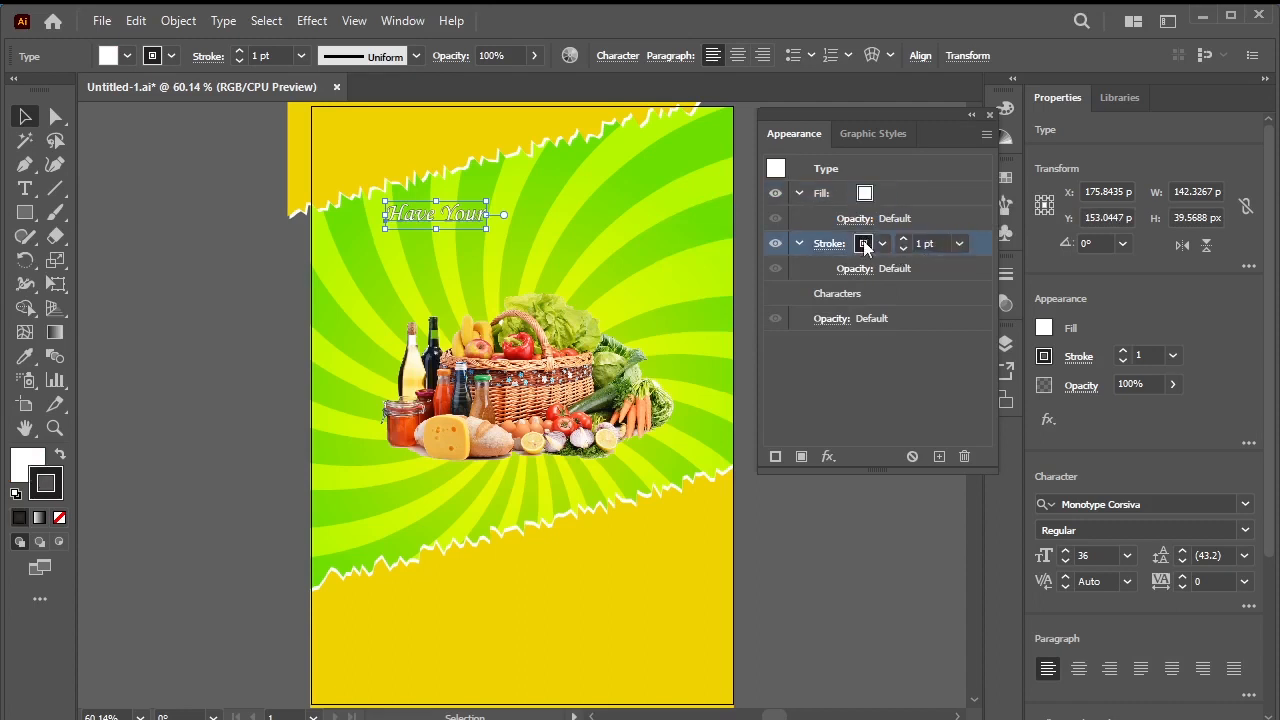
left_click(864, 244)
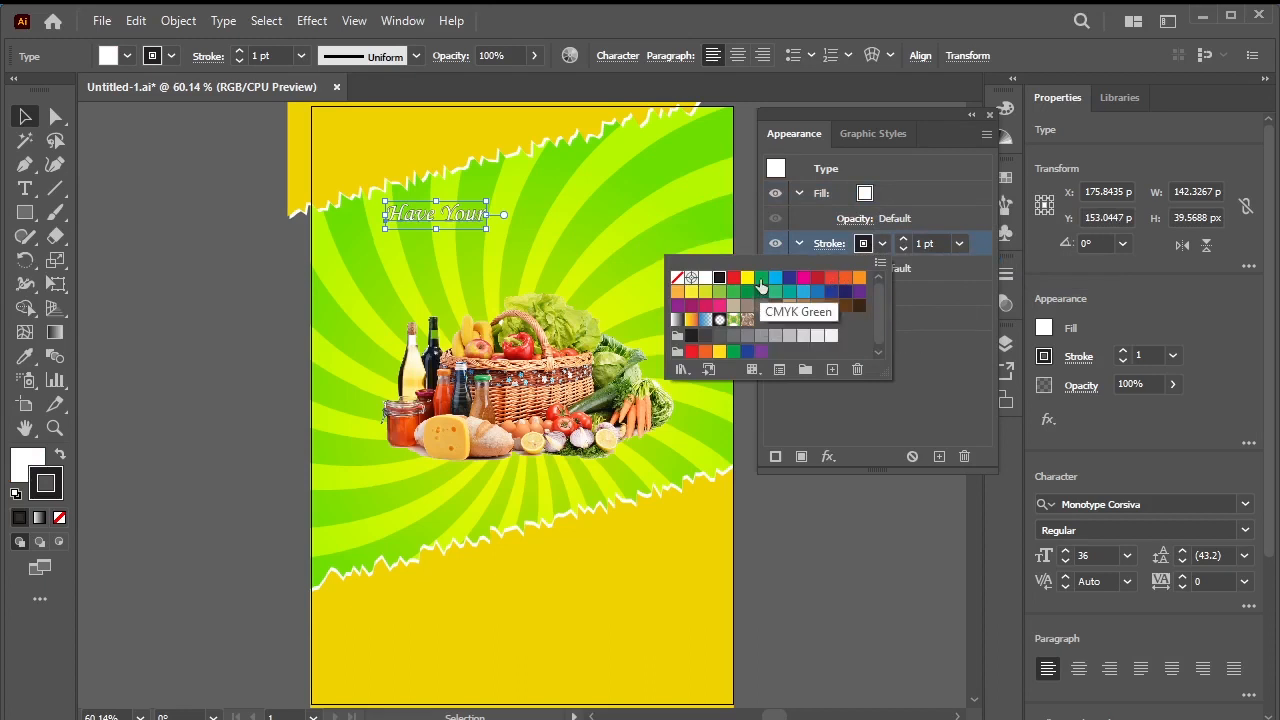
left_click(760, 285)
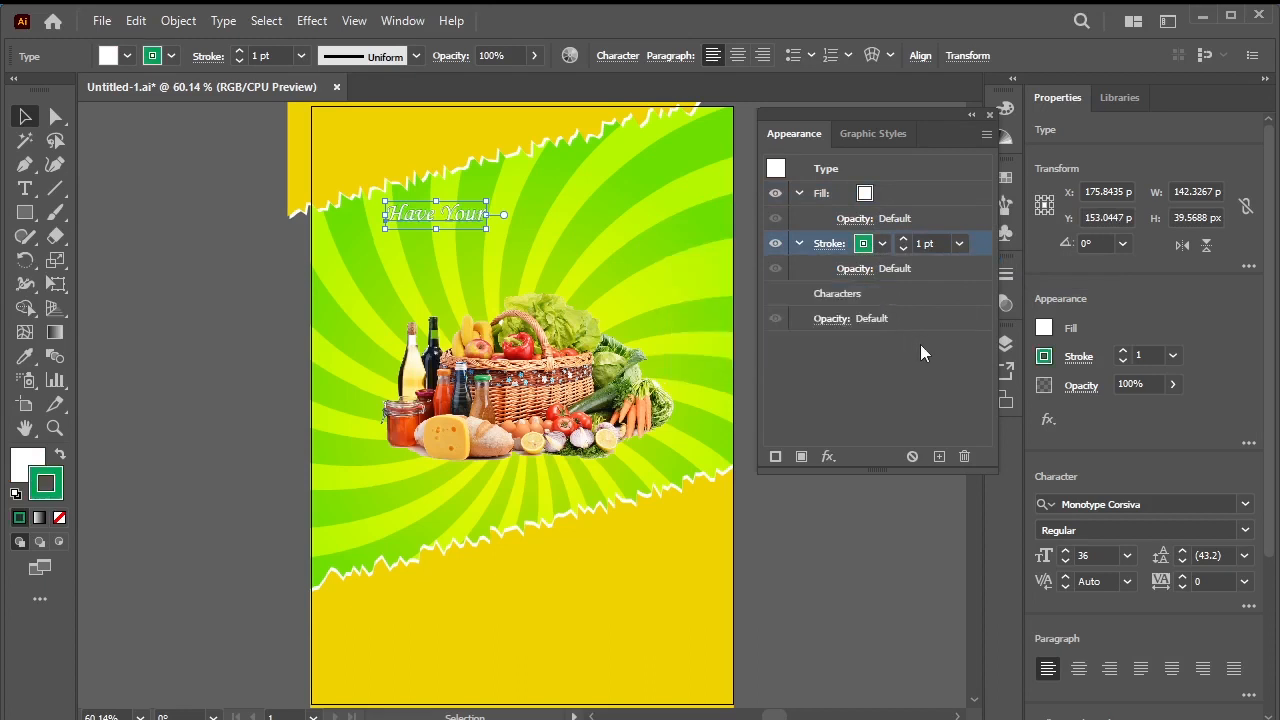
- Increase the green stroke weight on "Have Your" to 15 pt
left_click(903, 239)
left_click(903, 239)
left_click(903, 239)
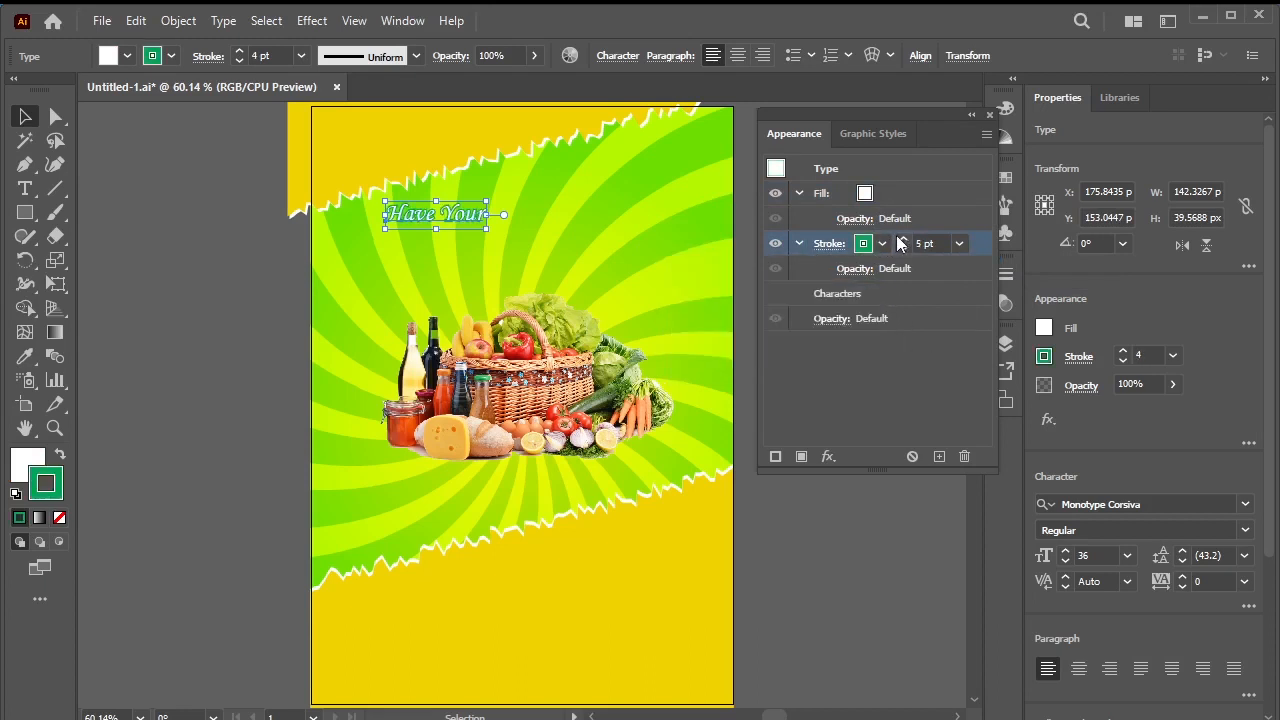
left_click(903, 239)
left_click(902, 240)
left_click(902, 240)
left_click(902, 240)
left_click(902, 240)
left_click(902, 240)
left_click(902, 240)
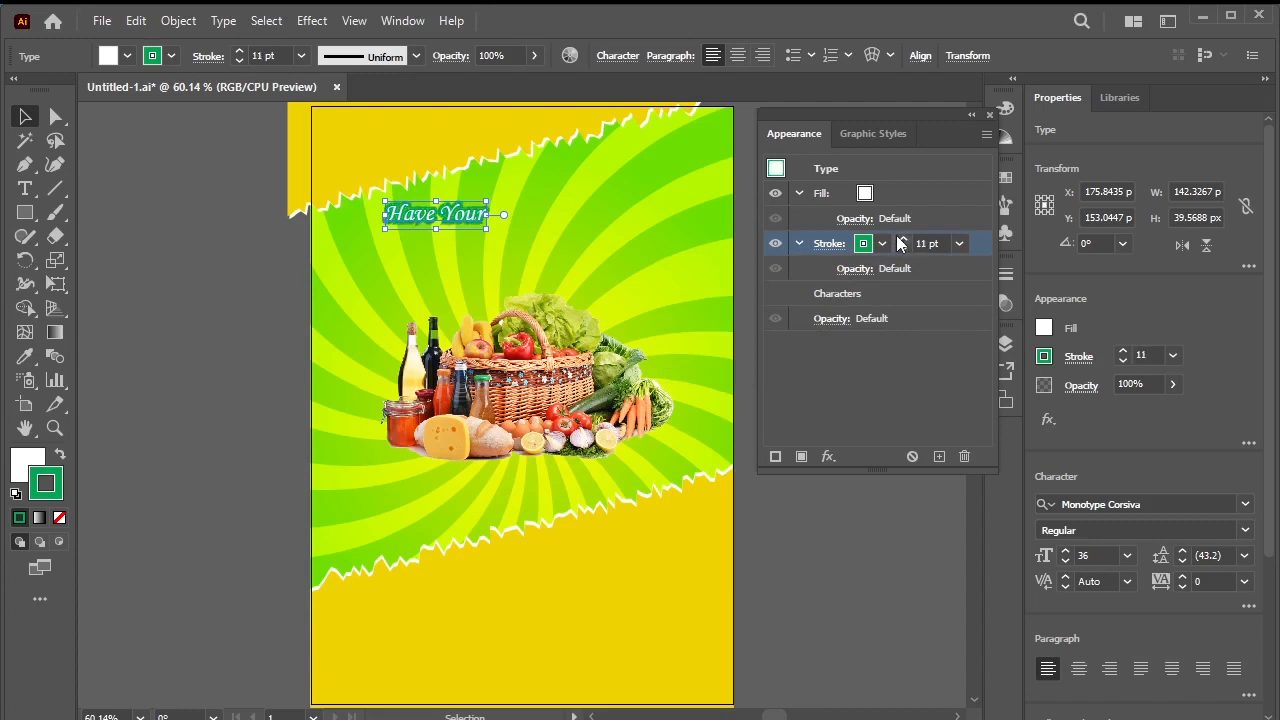
left_click(902, 240)
left_click(902, 240)
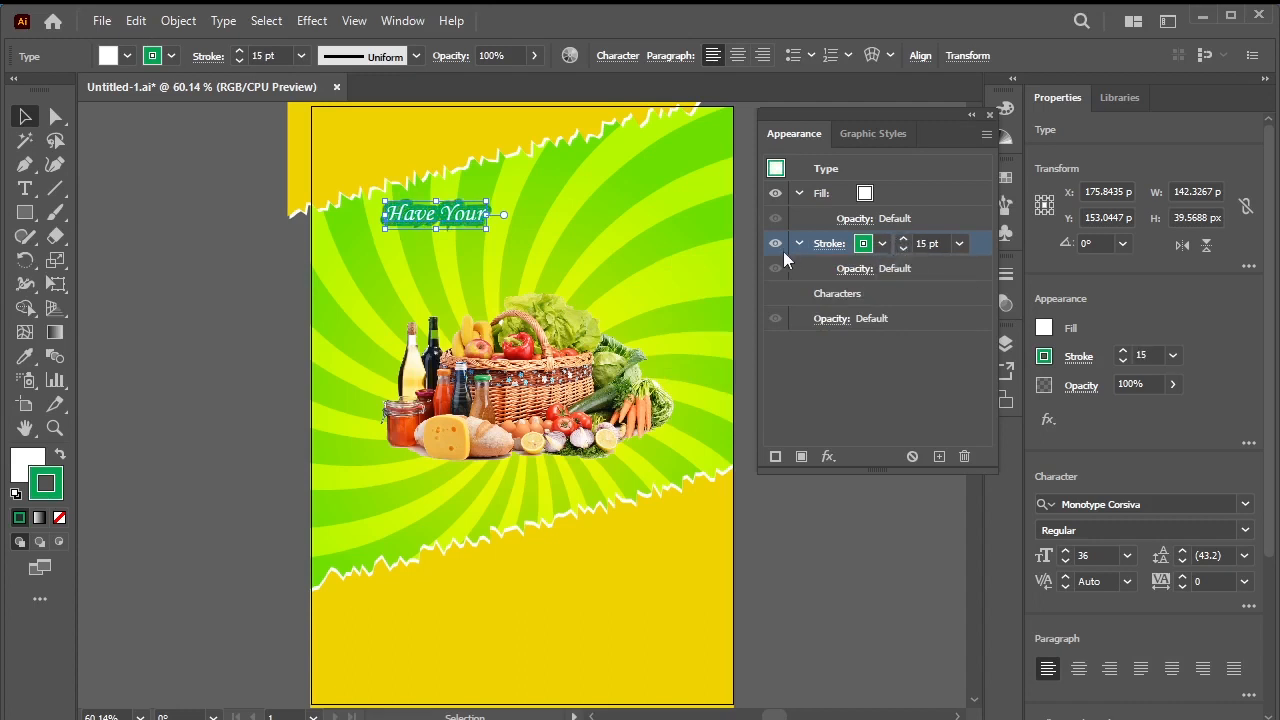
- Apply round caps and round corner joins to the green stroke on "Have Your" and deselect the text
left_click(825, 245)
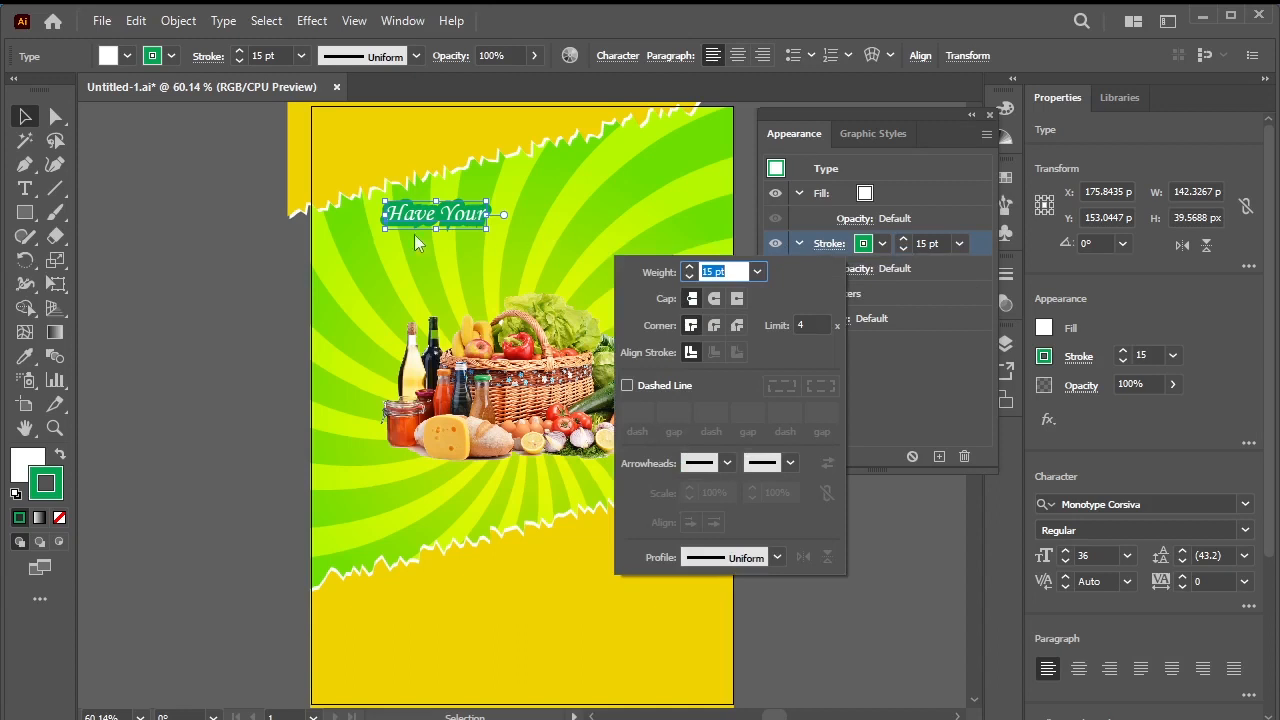
left_click(713, 298)
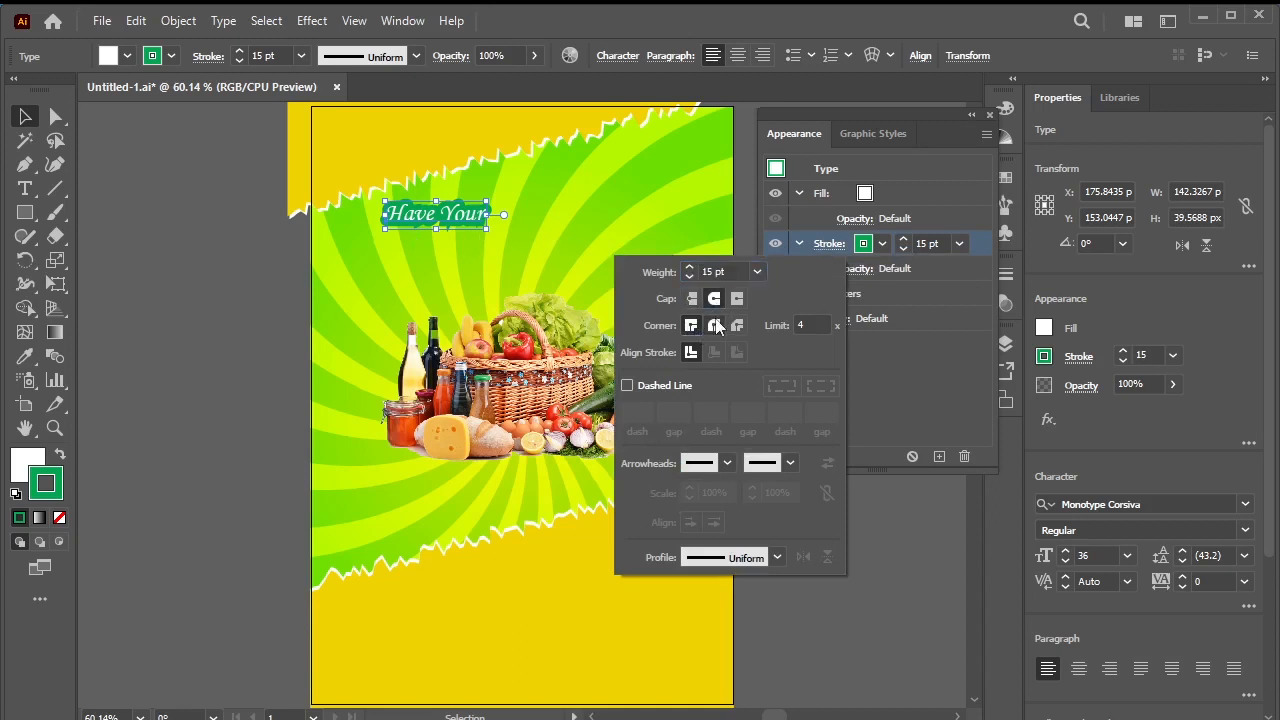
left_click(713, 325)
left_click(914, 368)
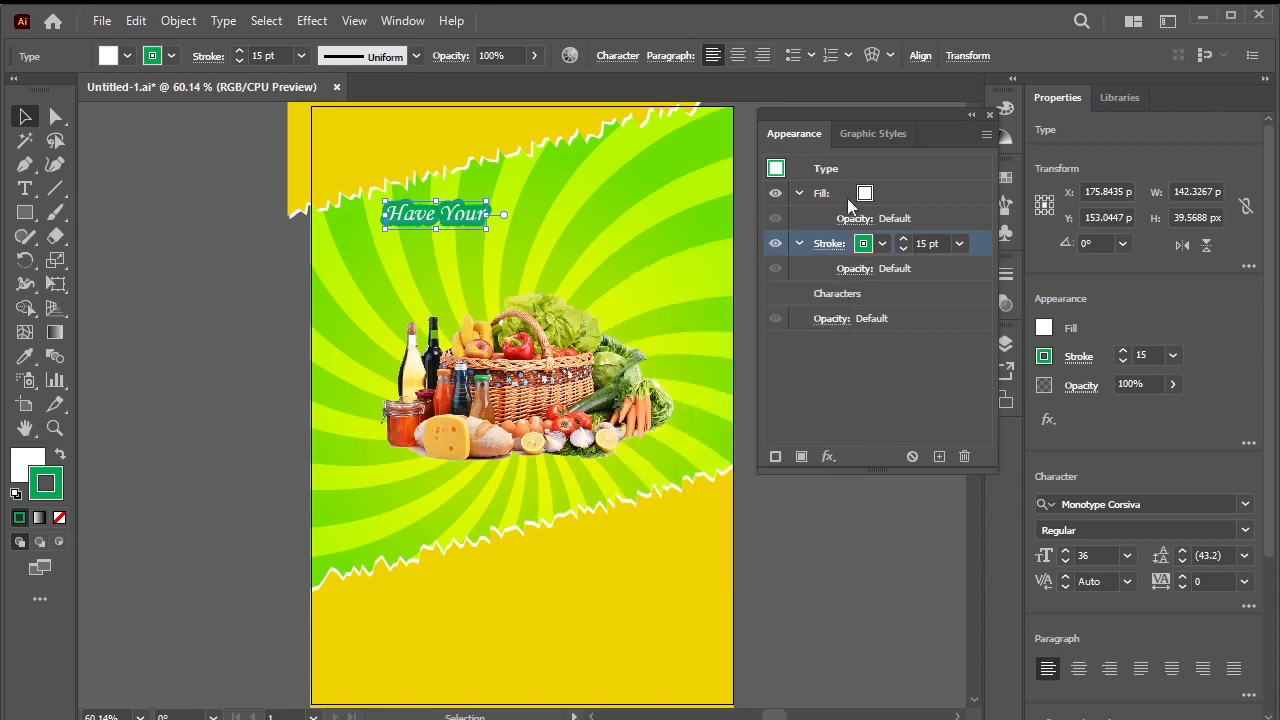
left_click(900, 351)
key("x")
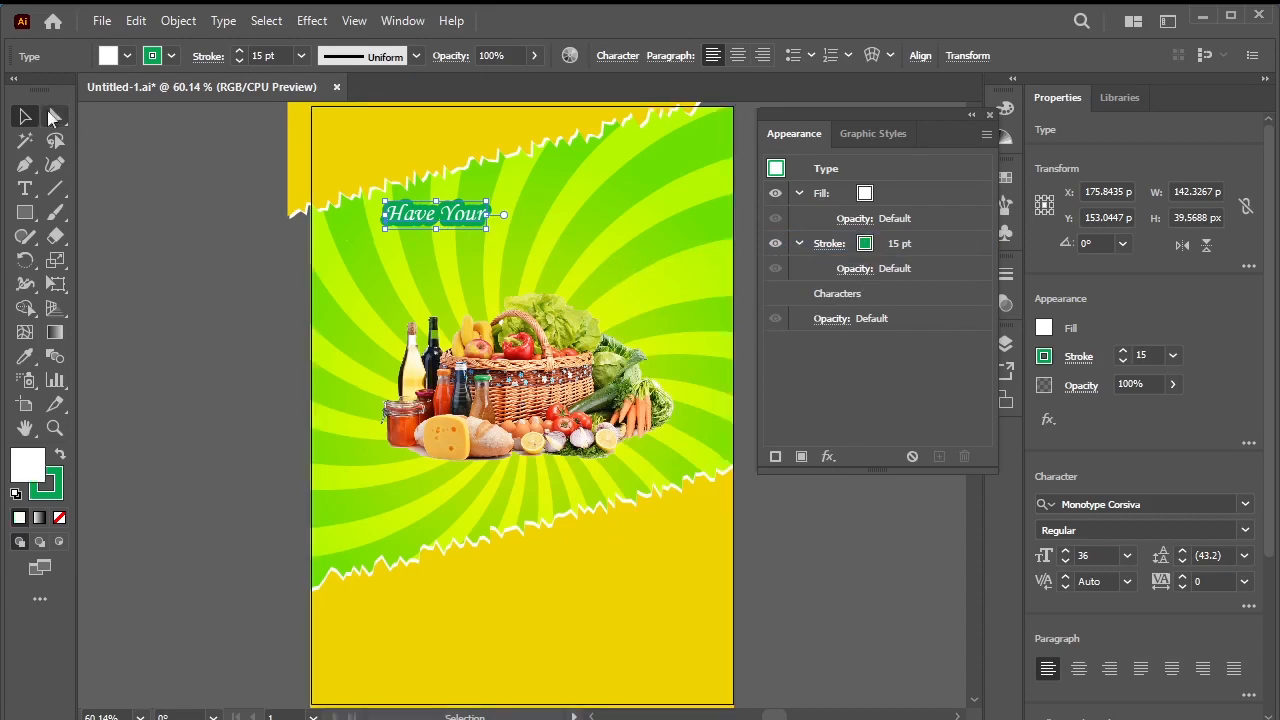
left_click(131, 254)
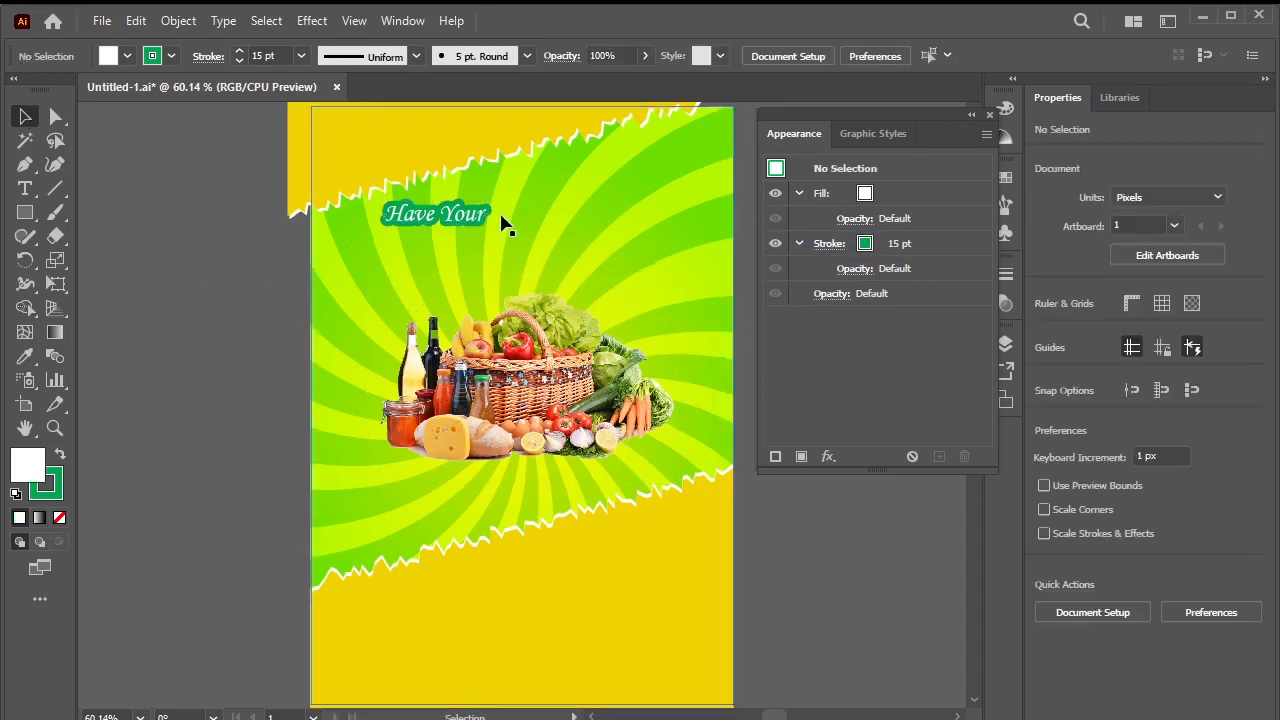
left_click(452, 214)
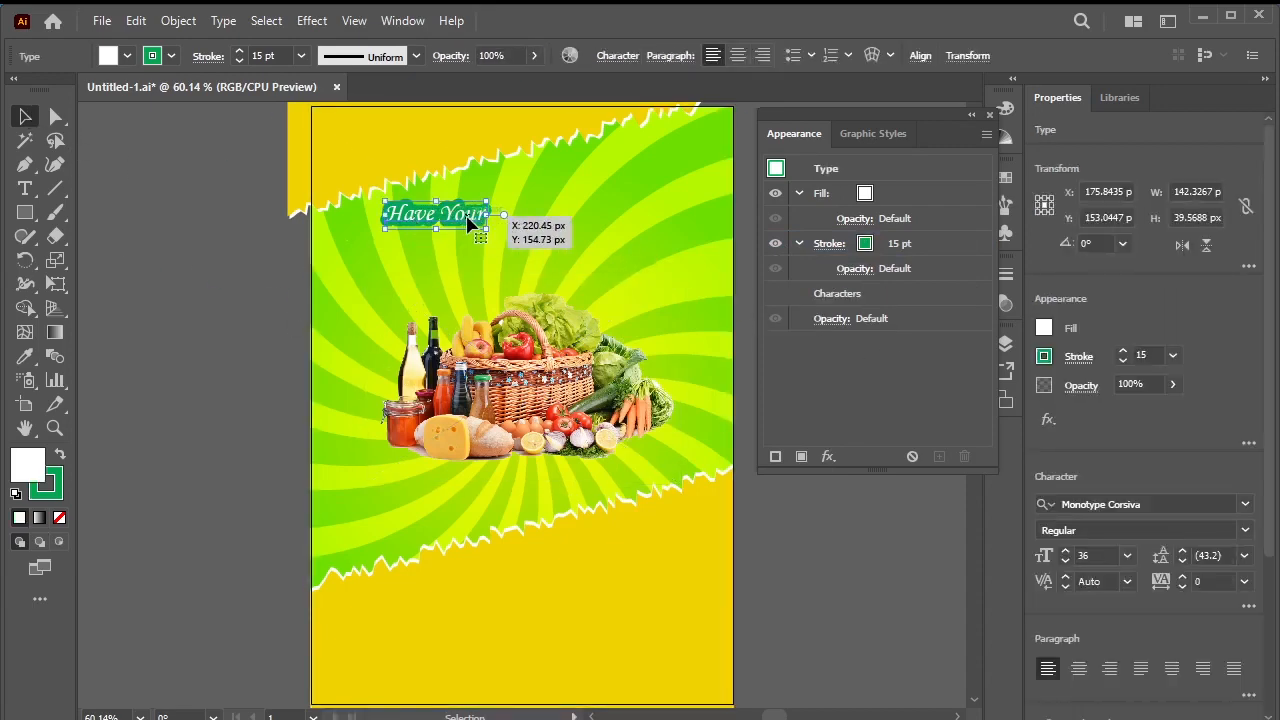
left_click(190, 254)
- Add the text "Groceries Delivered" below "Have Your" and color it with the upper torn shape's yellow using the Eyedropper
left_click(25, 188)
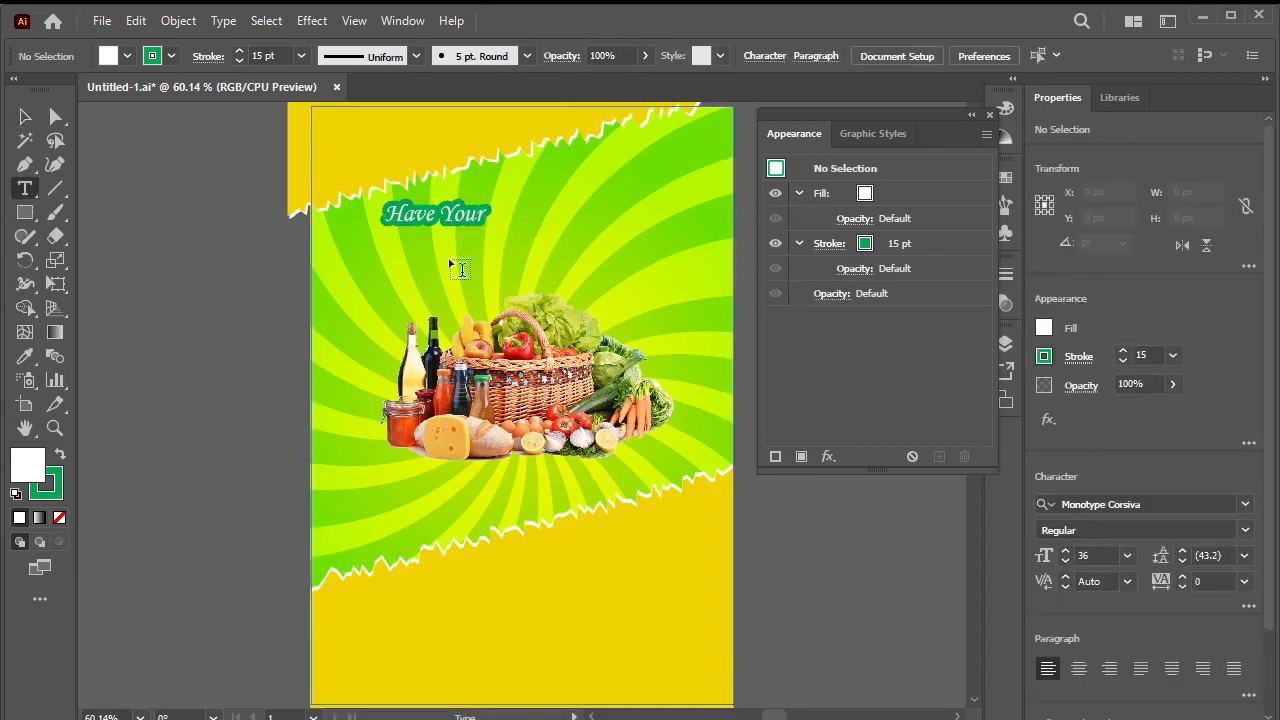
left_click(411, 250)
type("Groceries Delivered")
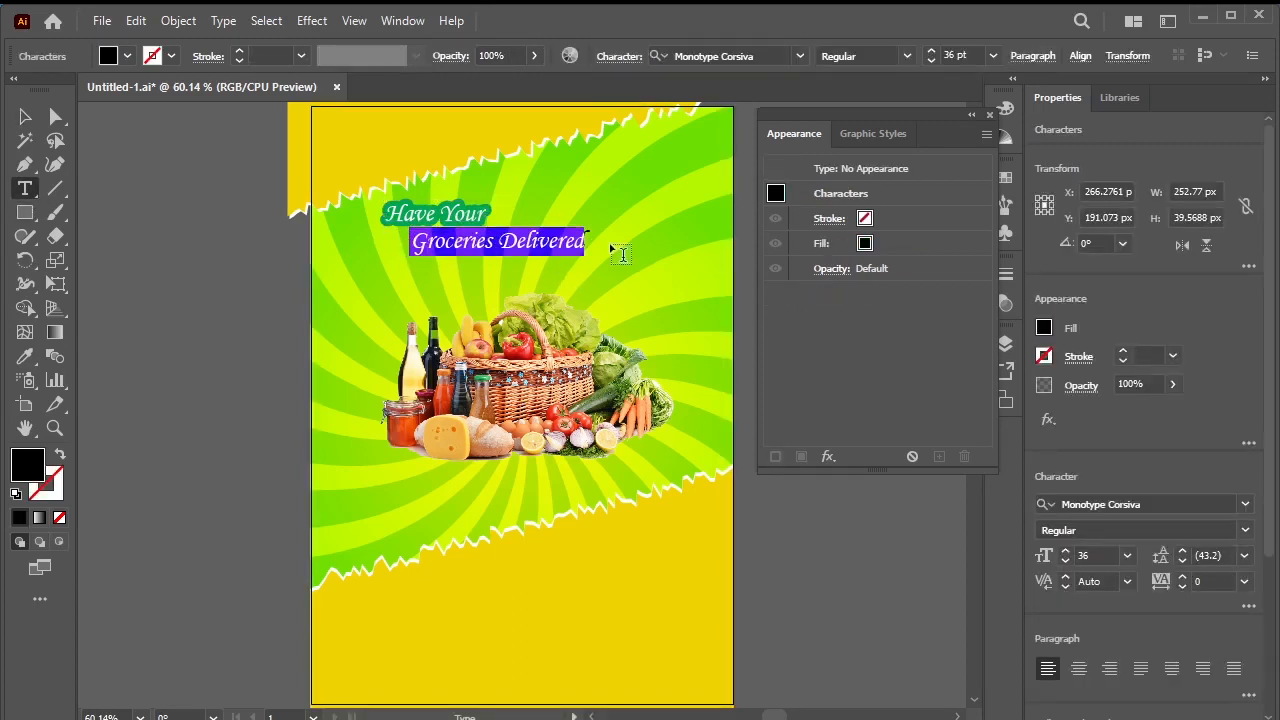
left_click(25, 356)
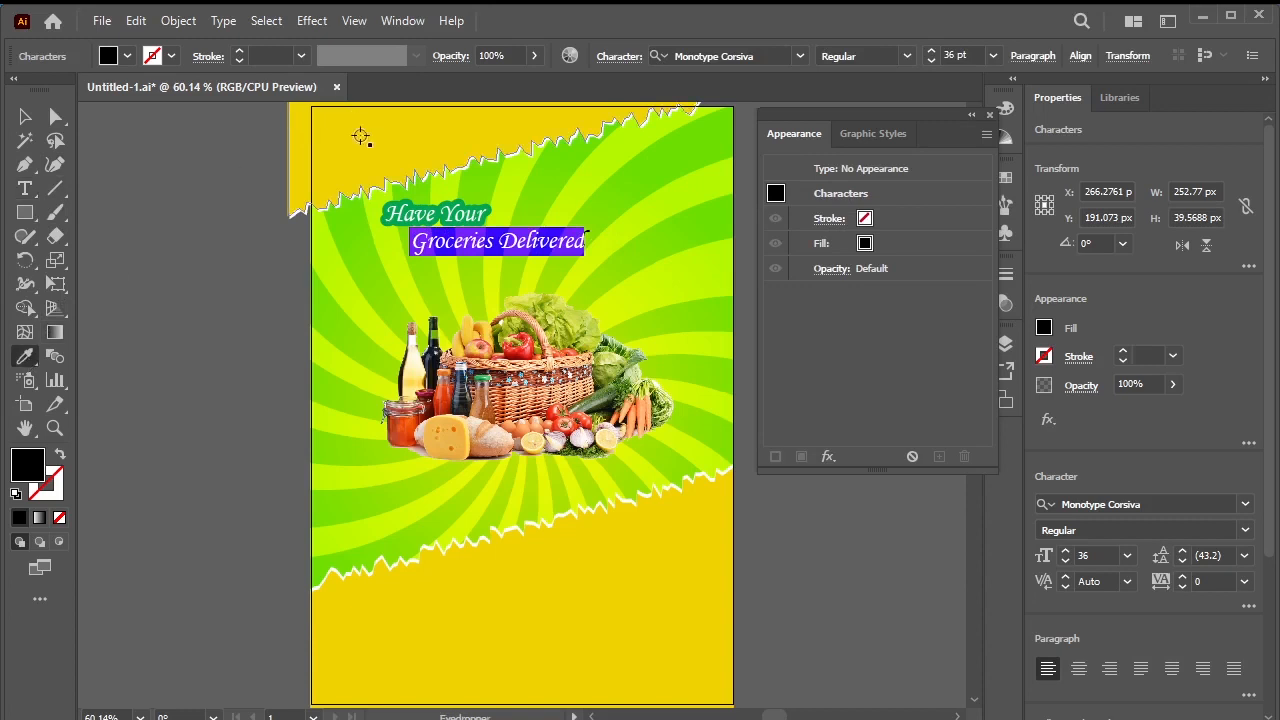
left_click(361, 141)
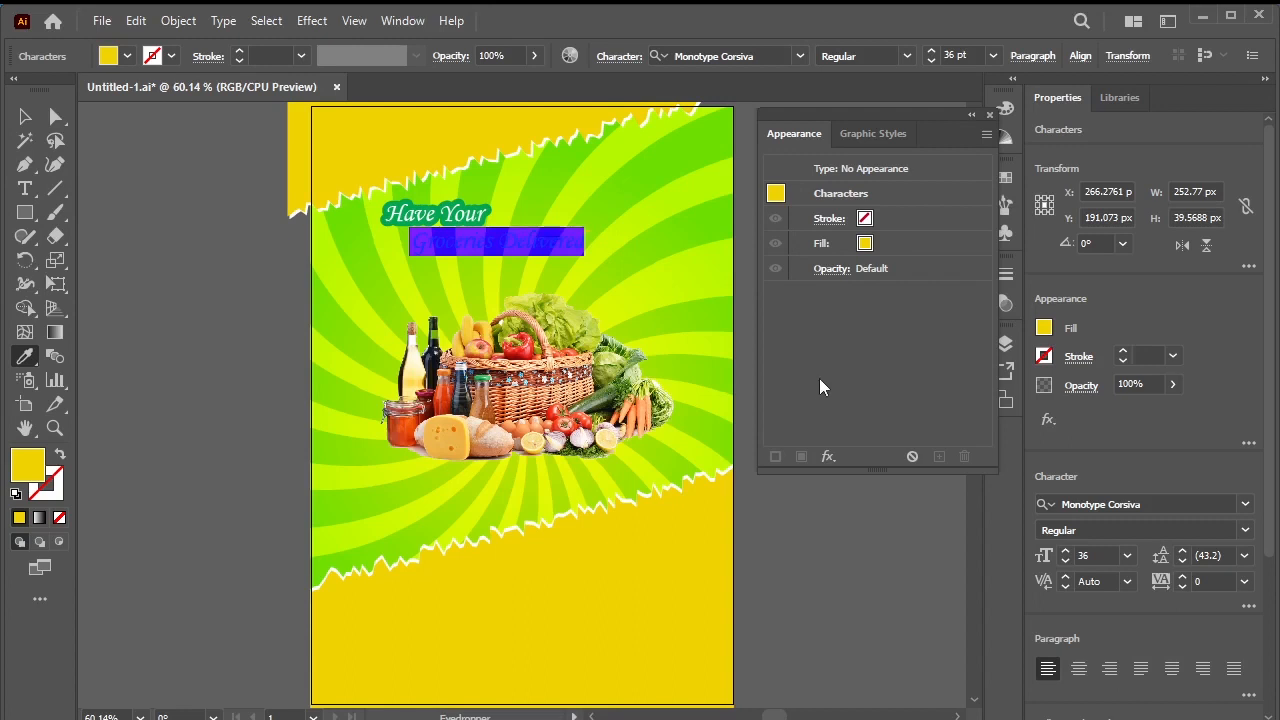
- Add a new stroke to "Groceries Delivered" through its Appearance, place the fill above the stroke and select that fill
left_click(24, 118)
left_click(850, 174)
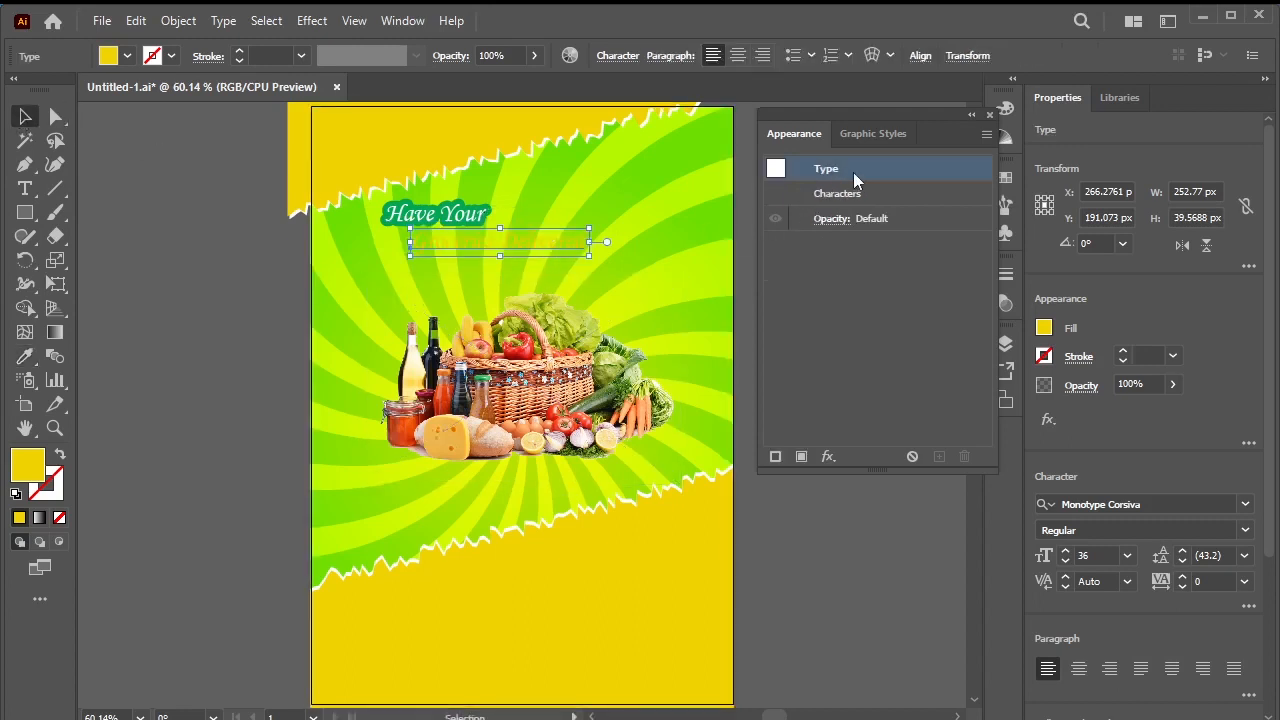
left_click(775, 457)
left_click_drag(885, 244, 889, 191)
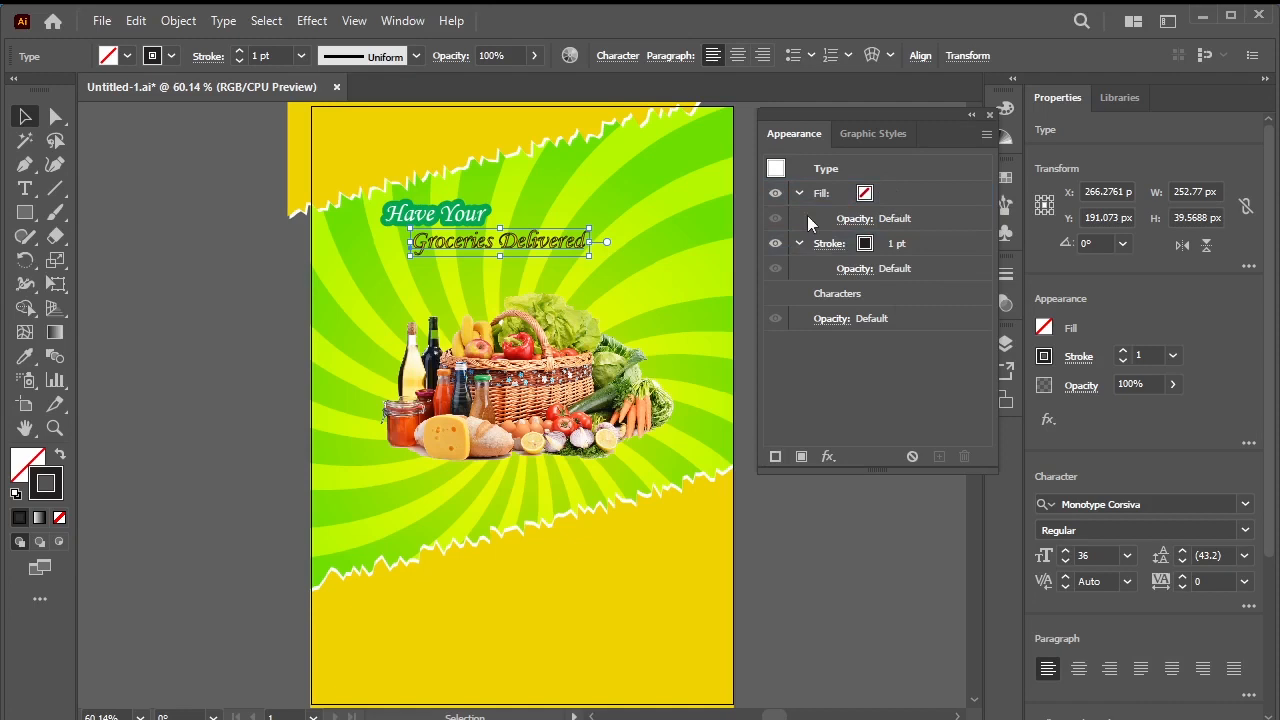
left_click(870, 192)
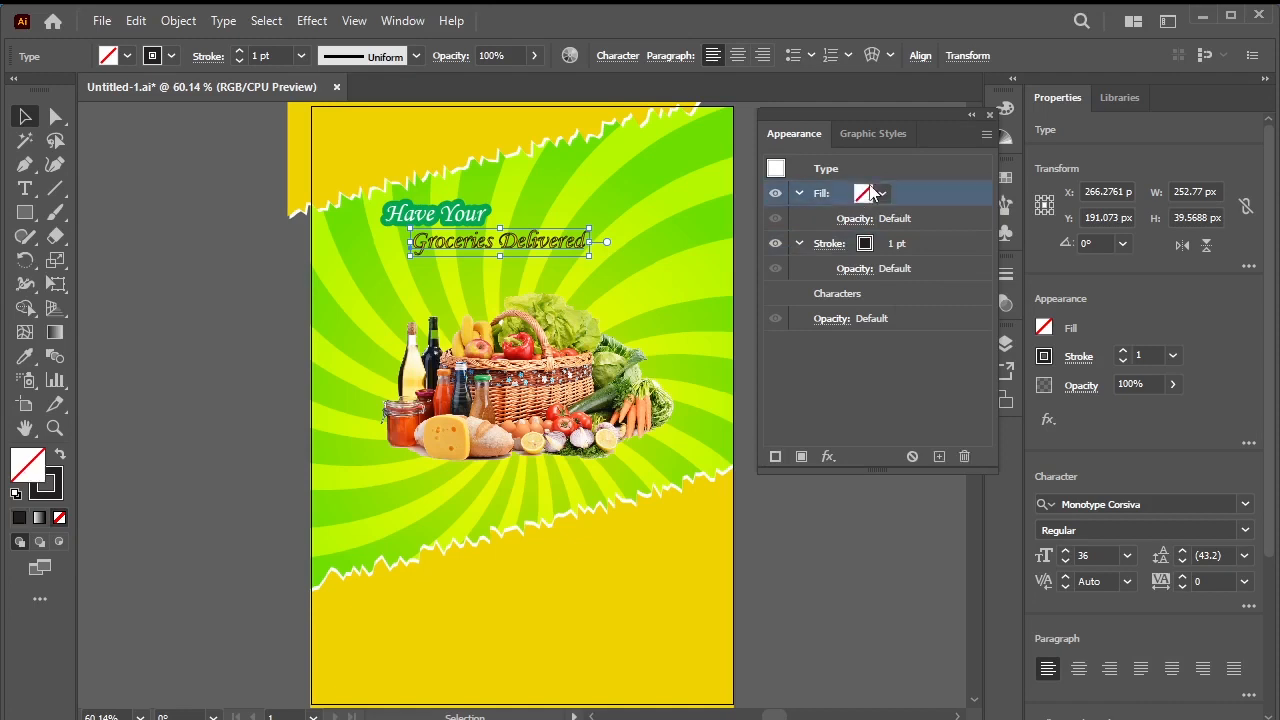
- Fill "Groceries Delivered" with the orange FBB040
left_click(19, 517)
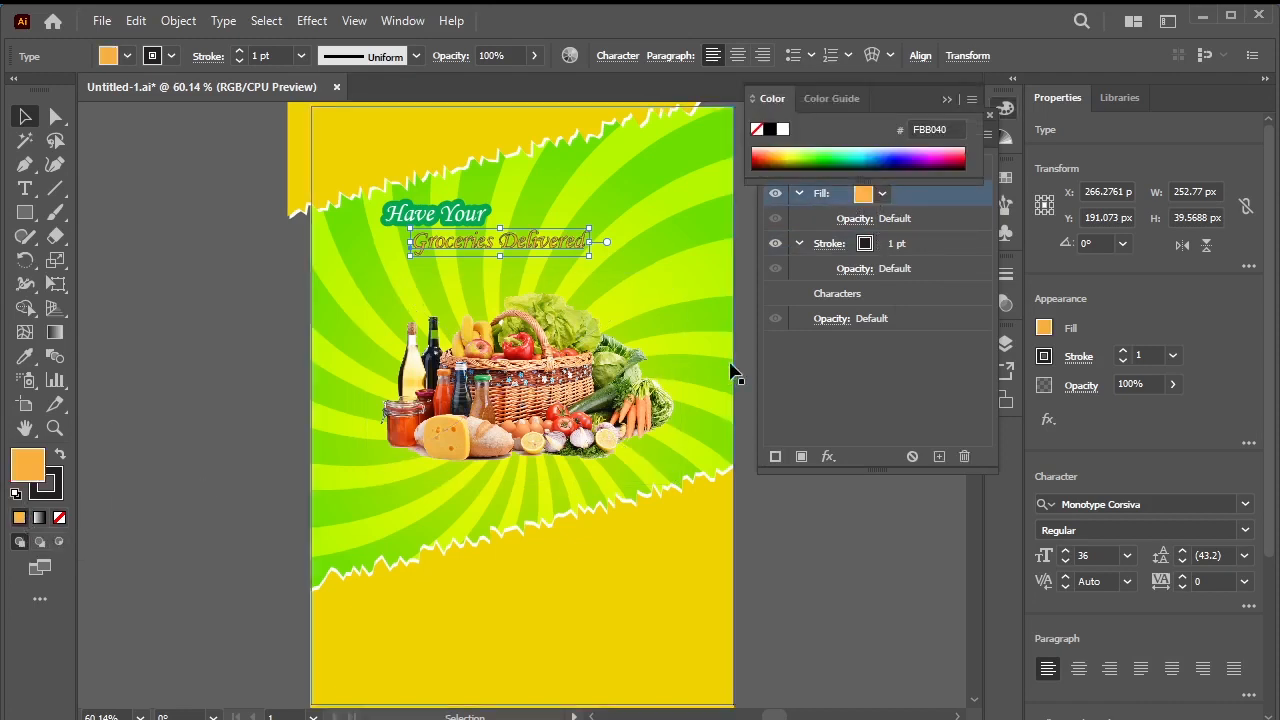
left_click(874, 359)
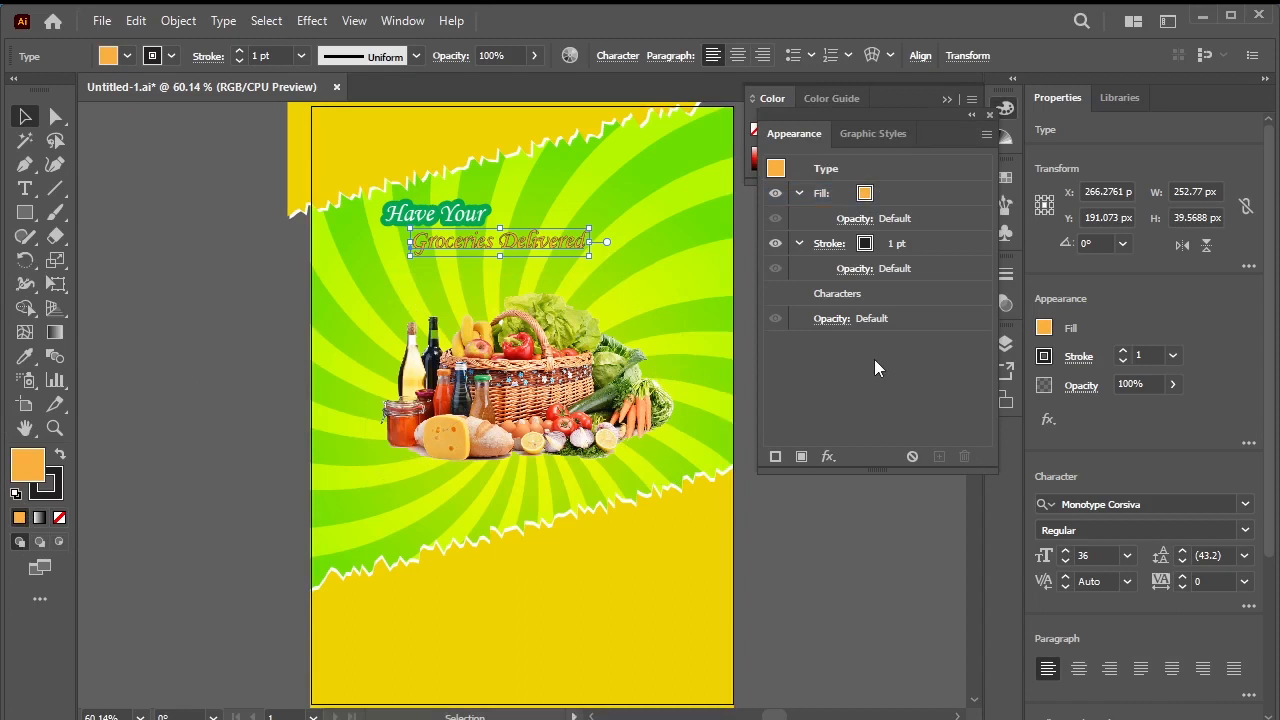
- Increase the stroke weight on "Groceries Delivered" to 27 pt
left_click(862, 247)
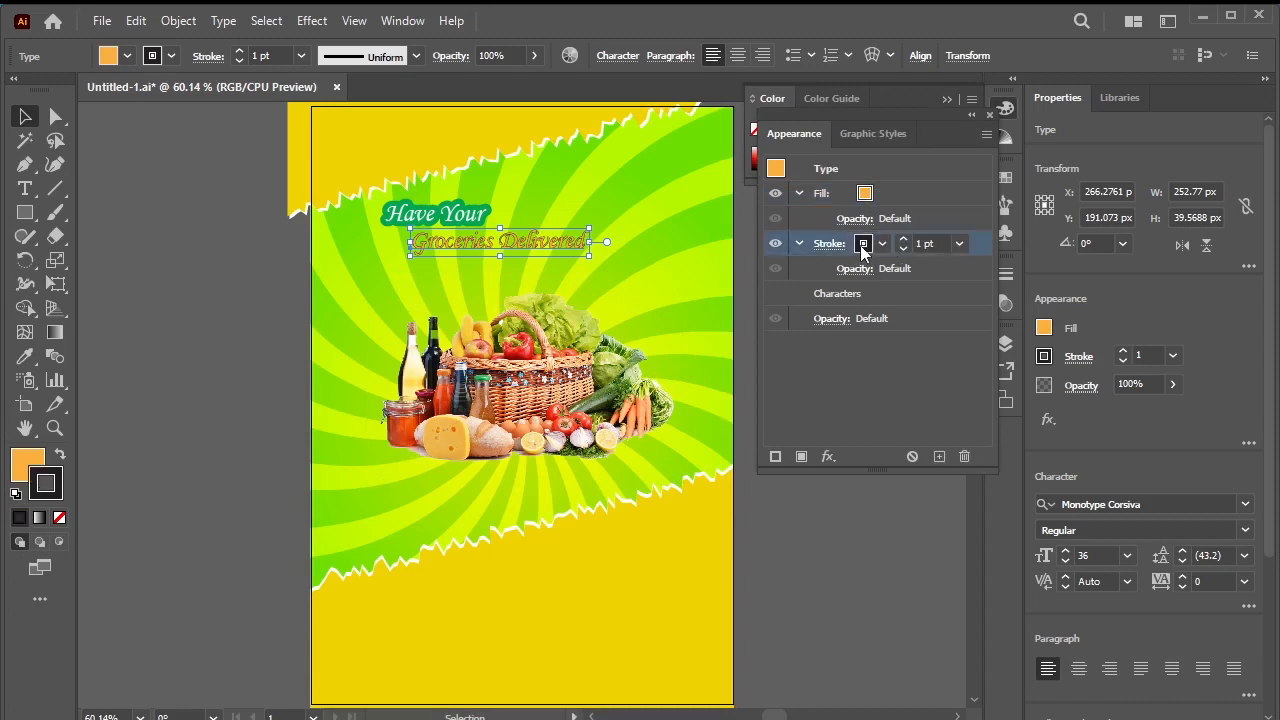
left_click(903, 241)
left_click(903, 241)
left_click(903, 241)
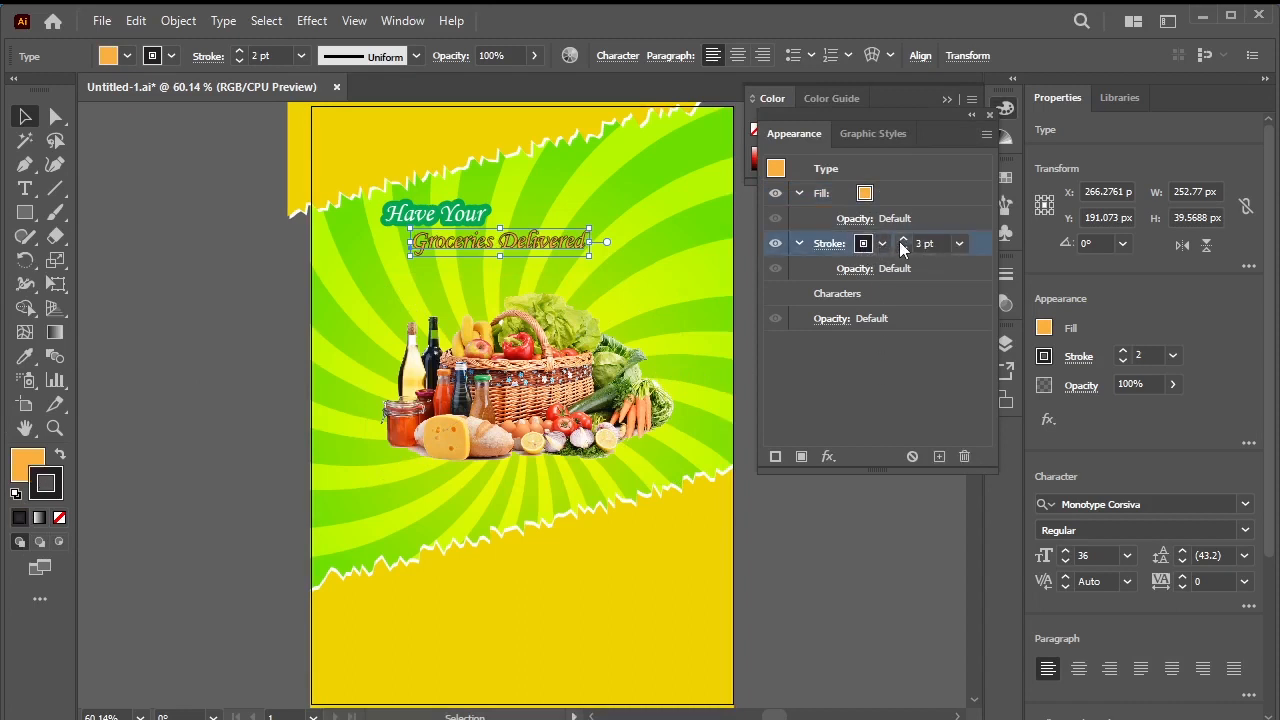
left_click(903, 241)
left_click(903, 241)
left_click(903, 241)
left_click(903, 241)
left_click(903, 241)
left_click(903, 241)
left_click(903, 241)
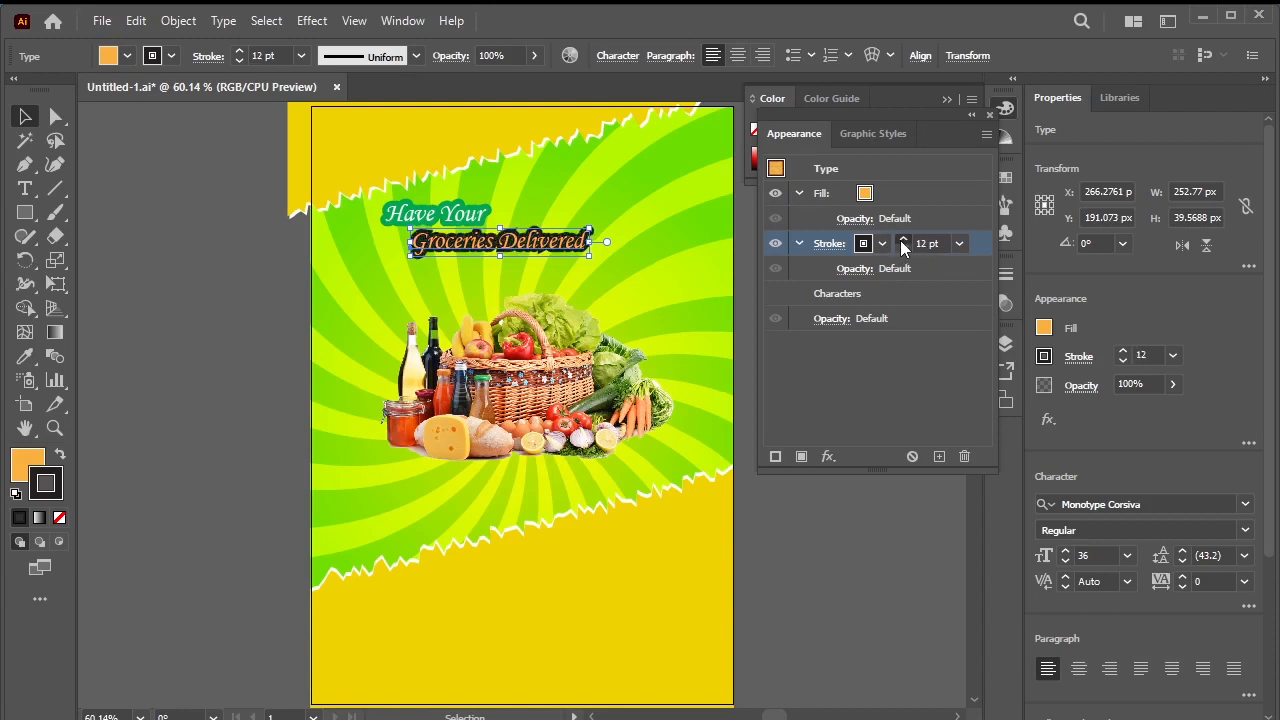
left_click(903, 241)
left_click(903, 241)
left_click(903, 241)
left_click(903, 241)
left_click(903, 241)
left_click(903, 241)
left_click(903, 241)
left_click(903, 241)
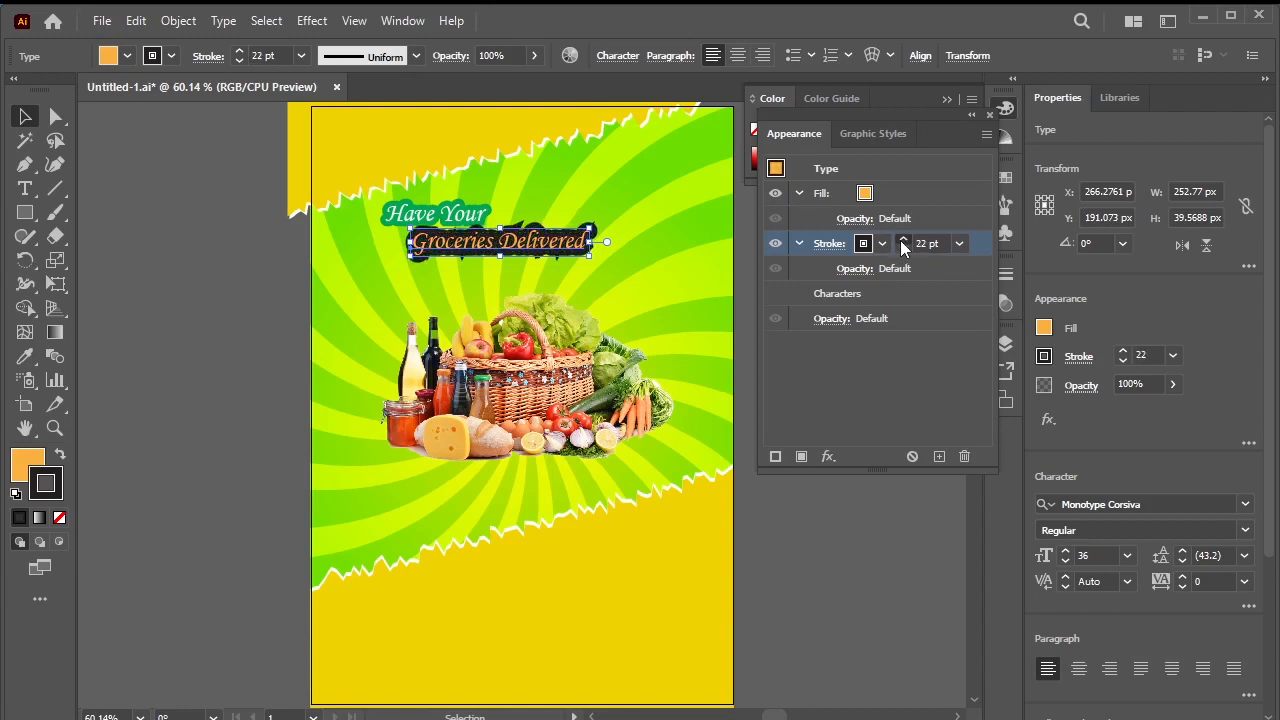
left_click(903, 241)
left_click(903, 241)
left_click(903, 241)
left_click(903, 241)
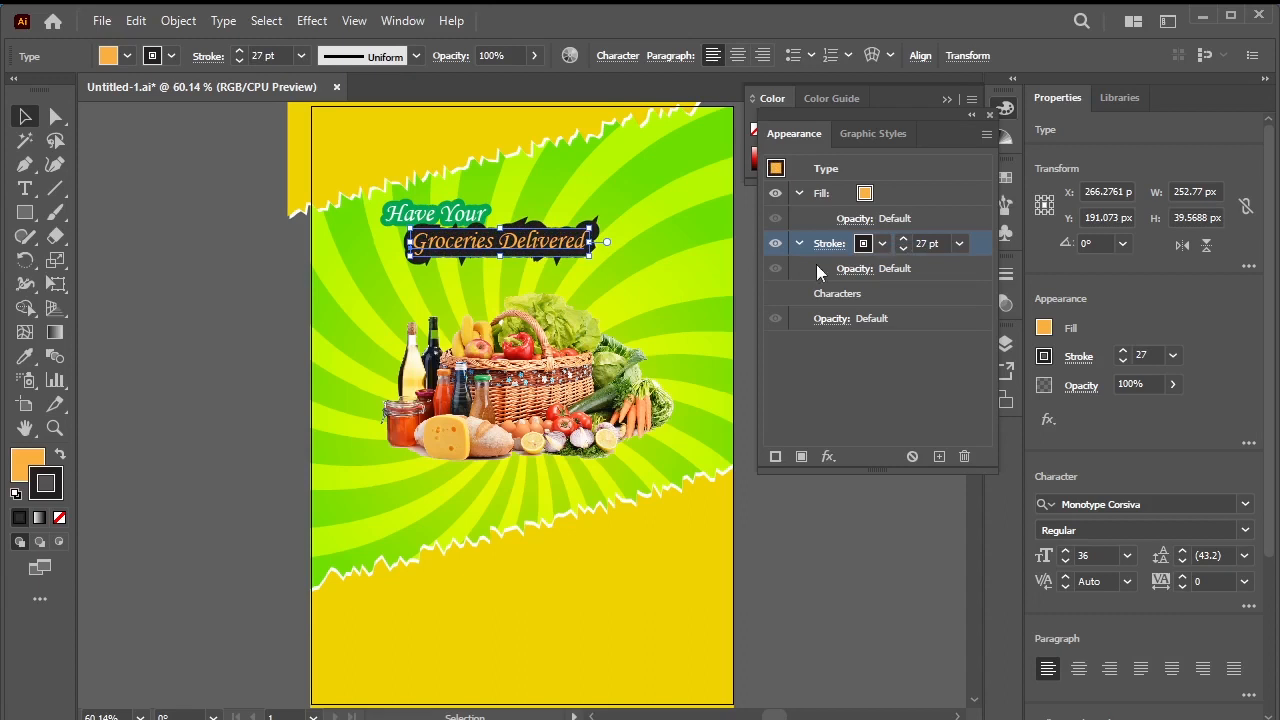
- Color the "Groceries Delivered" stroke white and give it round corner joins
left_click(882, 243)
left_click(705, 279)
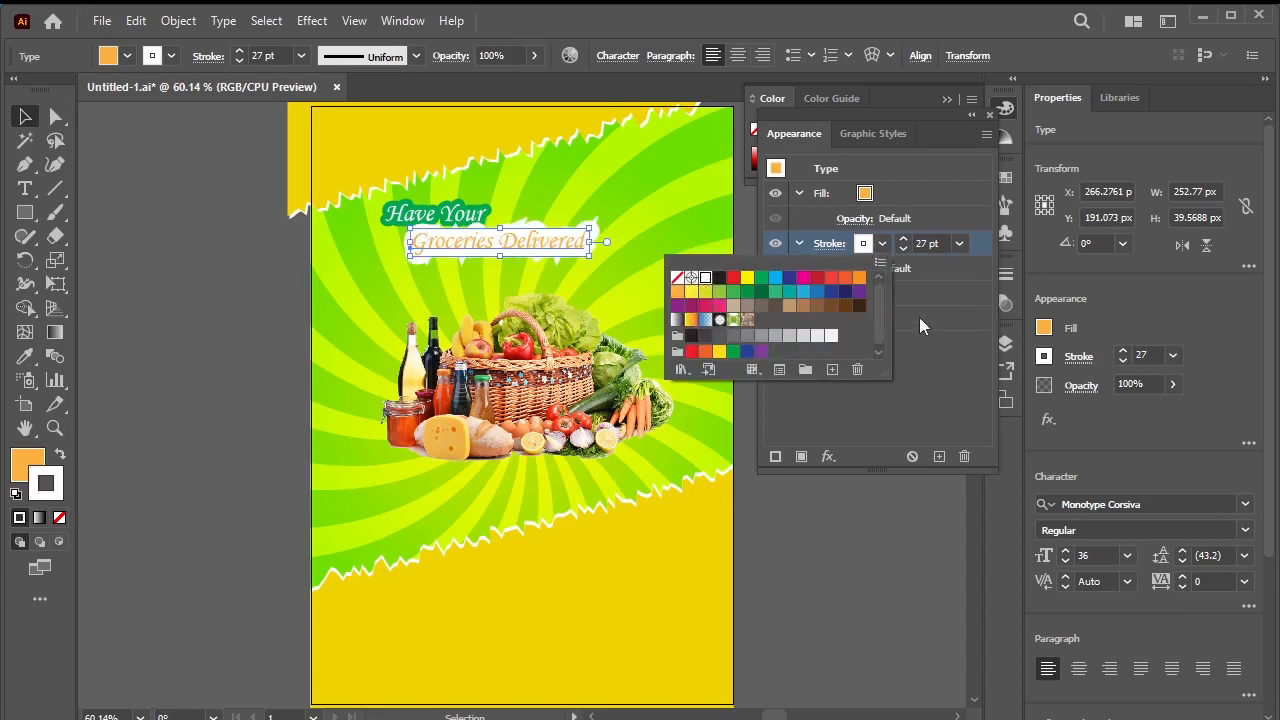
left_click(827, 246)
left_click(826, 247)
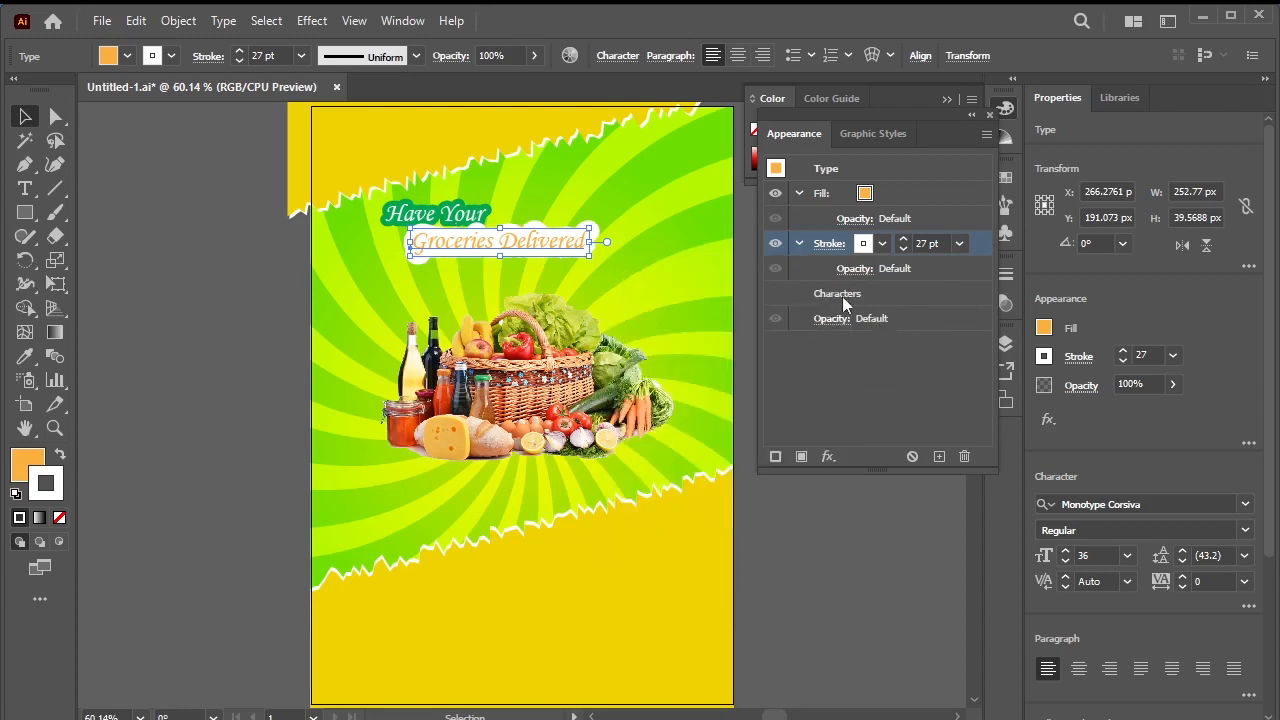
- Reduce the "Groceries Delivered" stroke weight to 18 pt and recolor the stroke with the green swatch
left_click(905, 248)
left_click(905, 248)
left_click(905, 248)
left_click(905, 248)
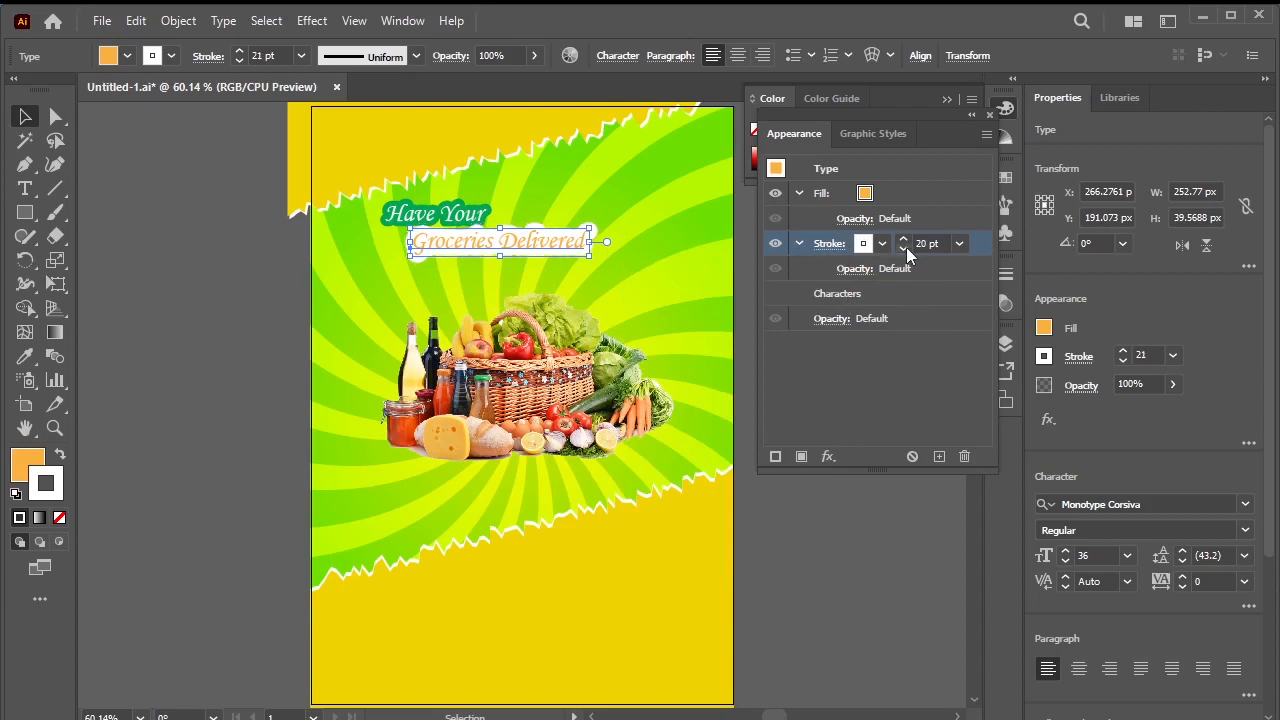
left_click(905, 249)
left_click(905, 249)
left_click(864, 247)
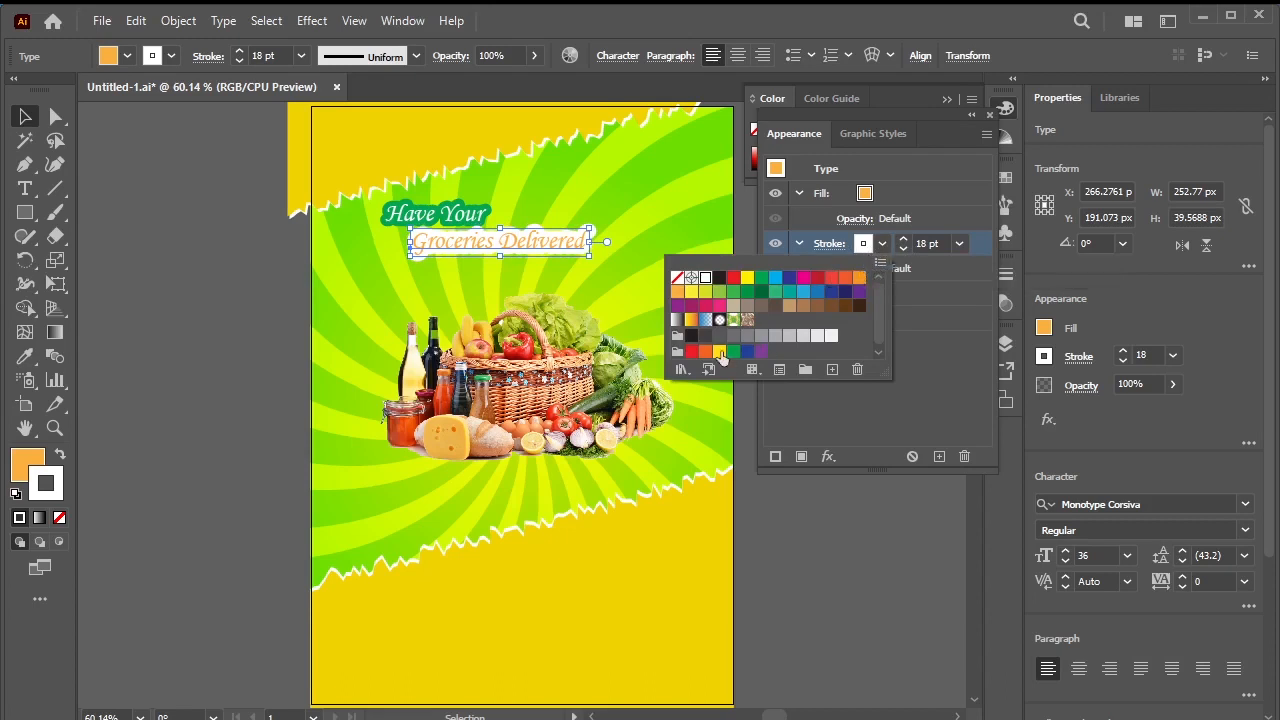
left_click(733, 352)
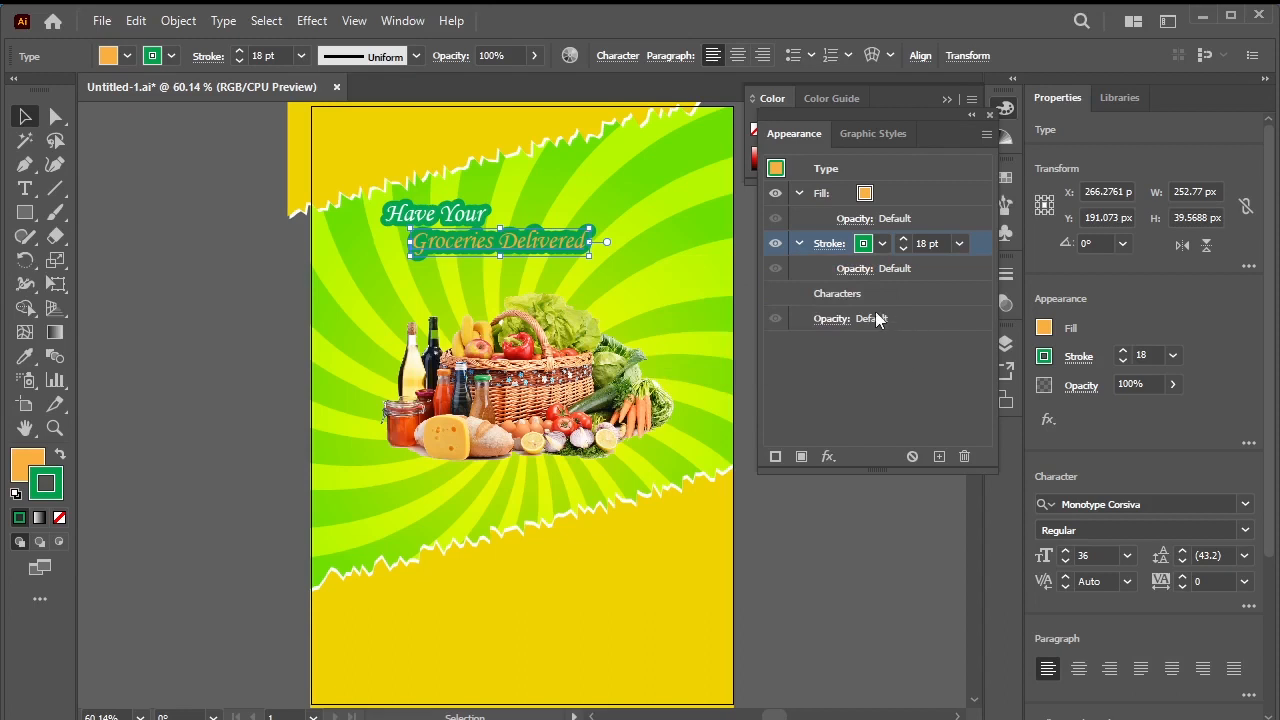
left_click(887, 335)
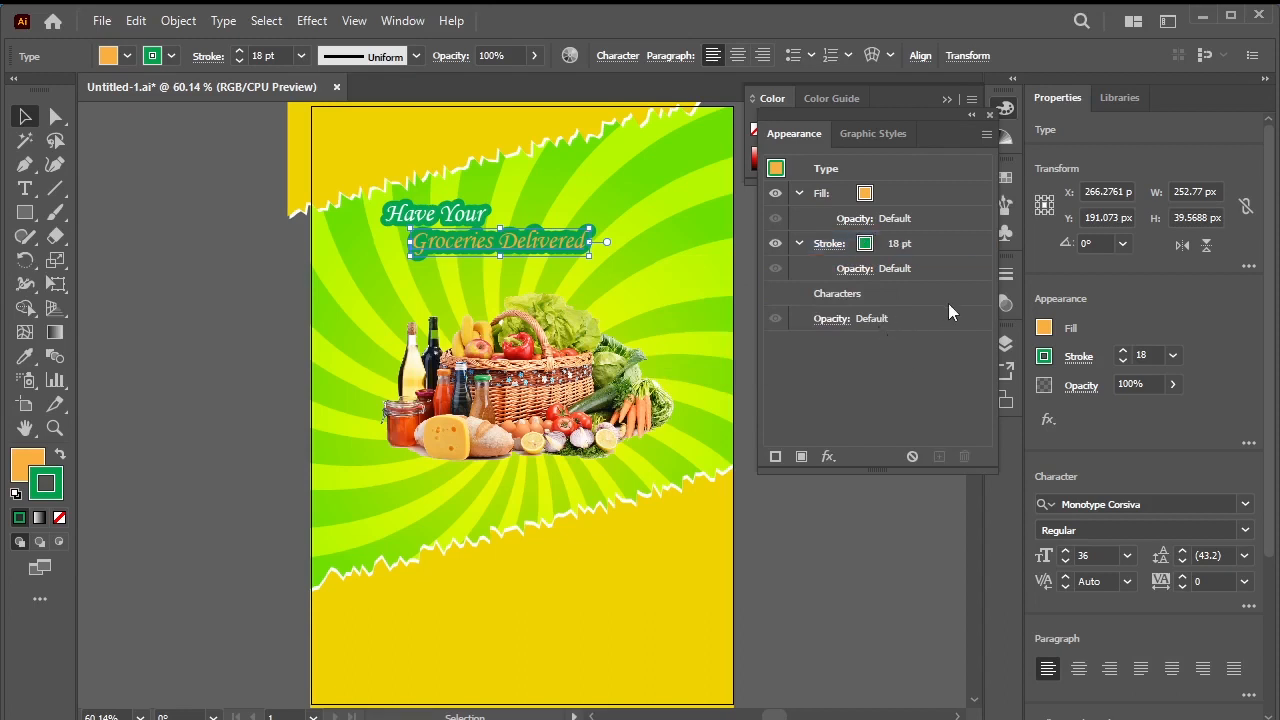
- Enlarge "Groceries Delivered" to about 56 pt and change its font to Javanese Text
left_click_drag(588, 257, 631, 251)
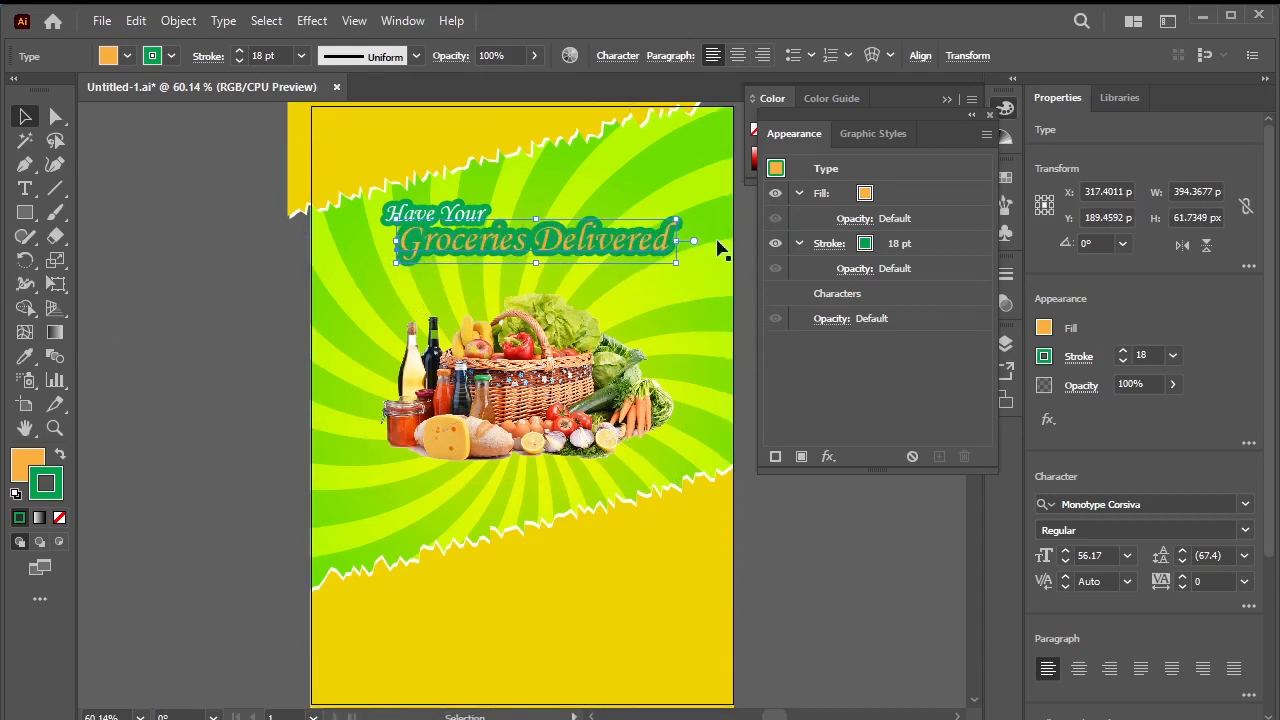
left_click(25, 188)
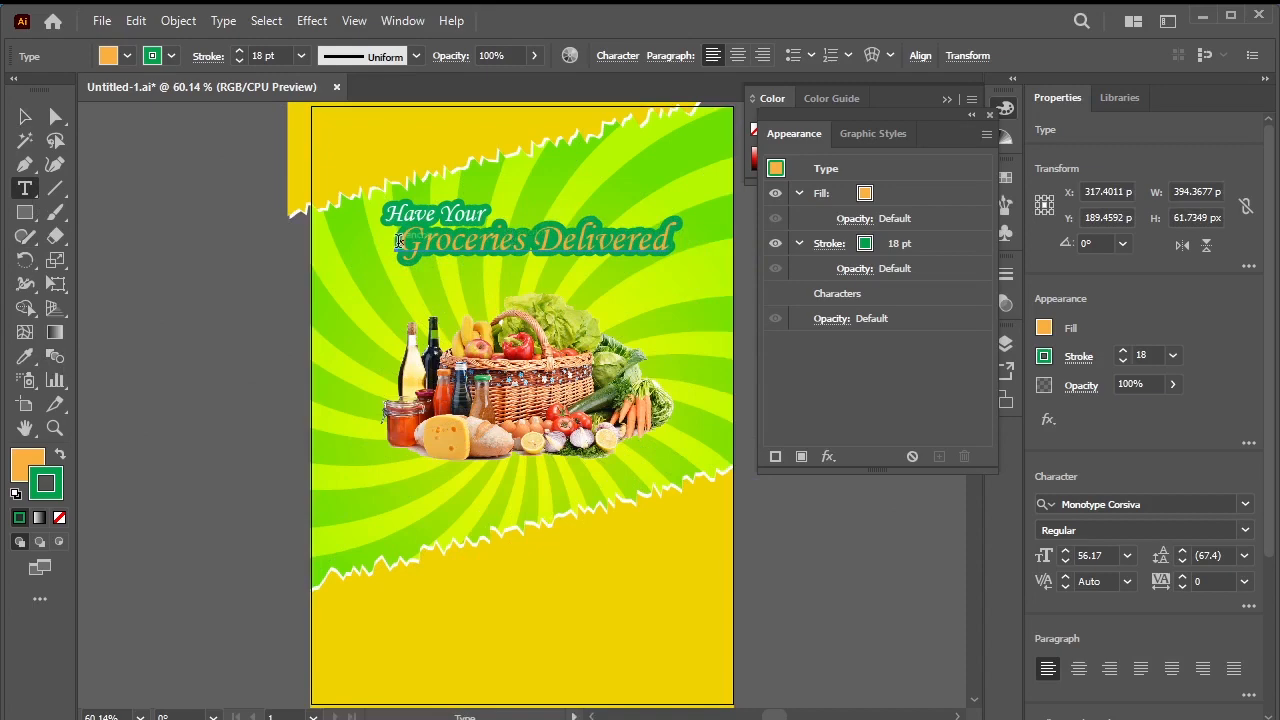
left_click_drag(398, 240, 747, 240)
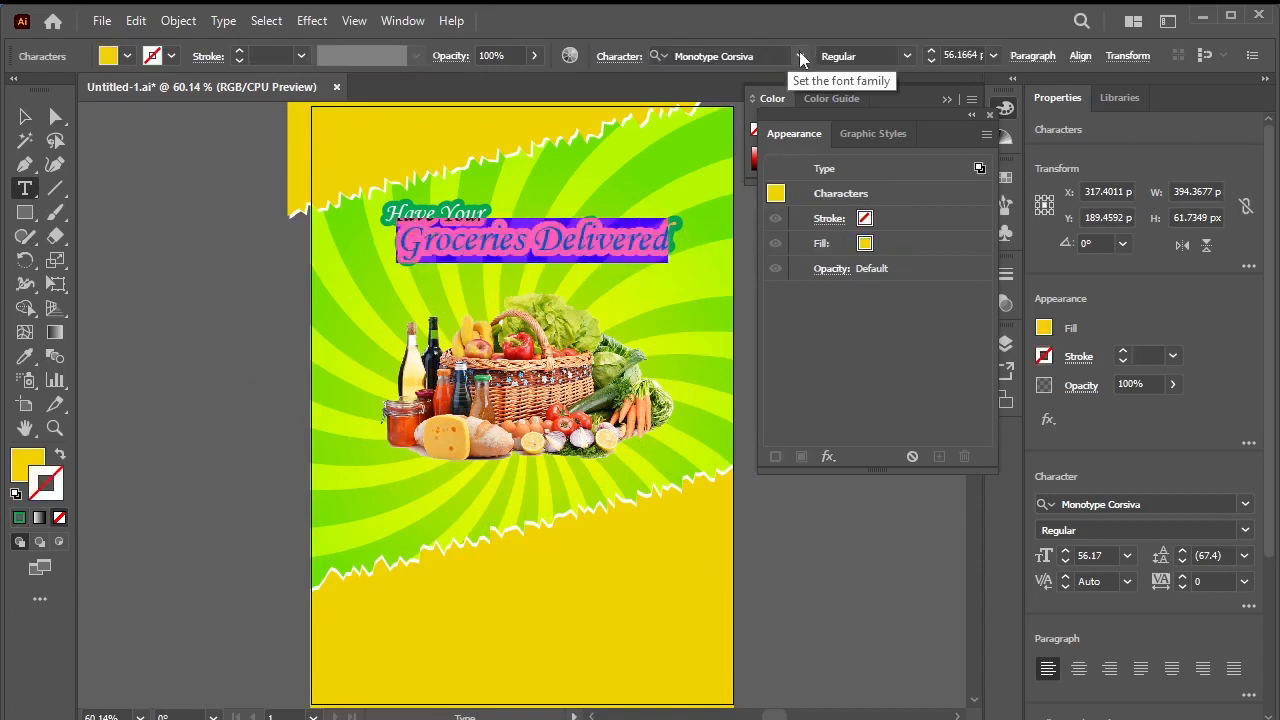
left_click(800, 57)
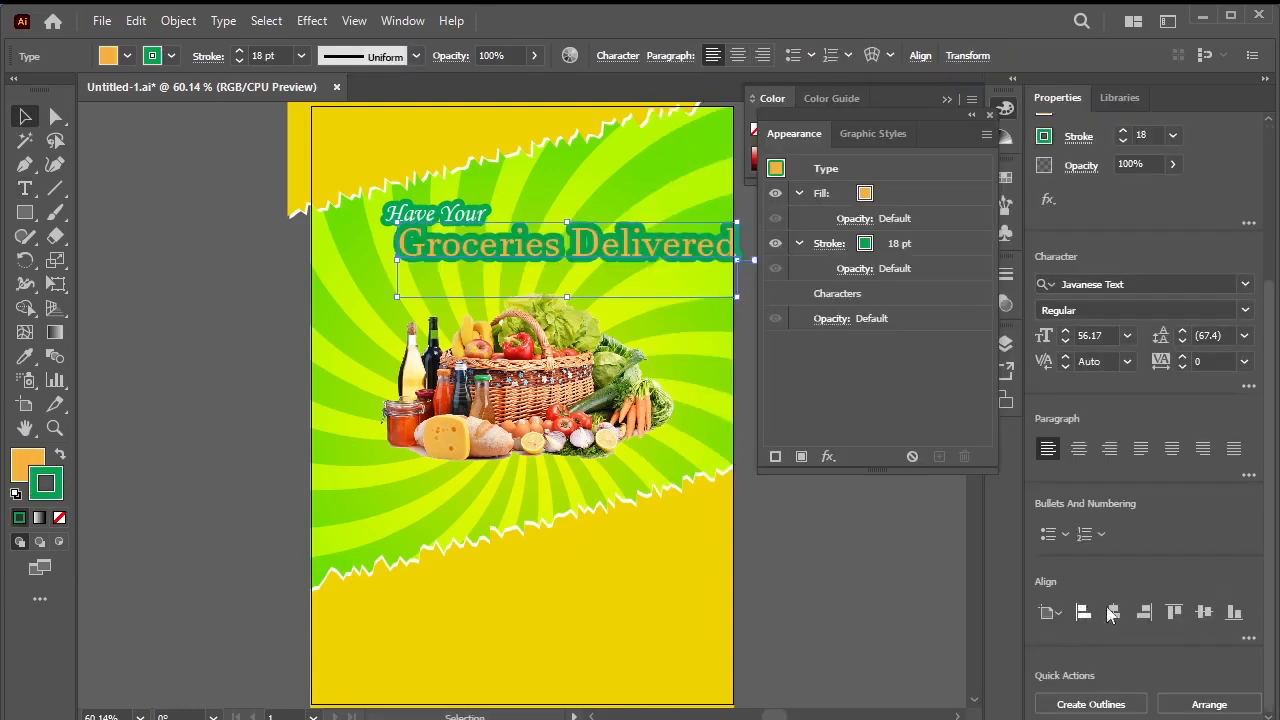
- Center "Groceries Delivered" horizontally on the artboard and nudge it slightly up toward "Have Your"
left_click(1113, 615)
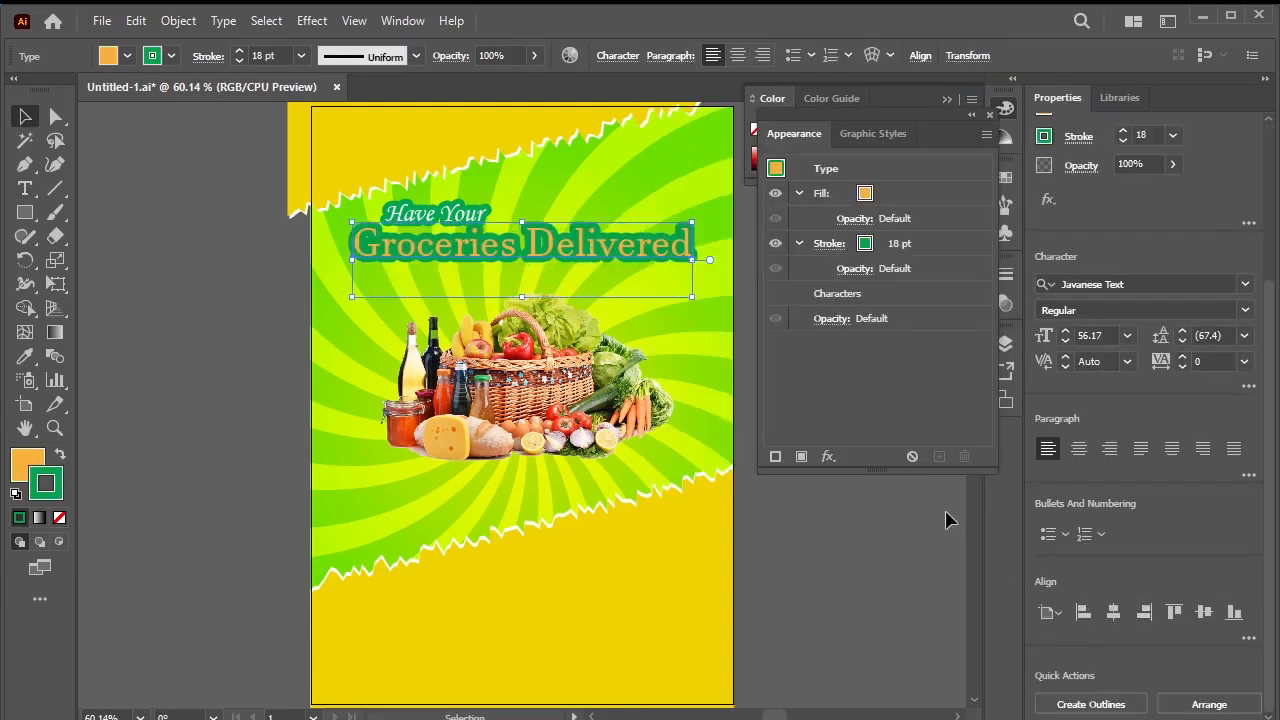
key("Up")
key("Up")
key("Up")
key("Up")
key("Up")
key("Up")
key("Up")
key("Up")
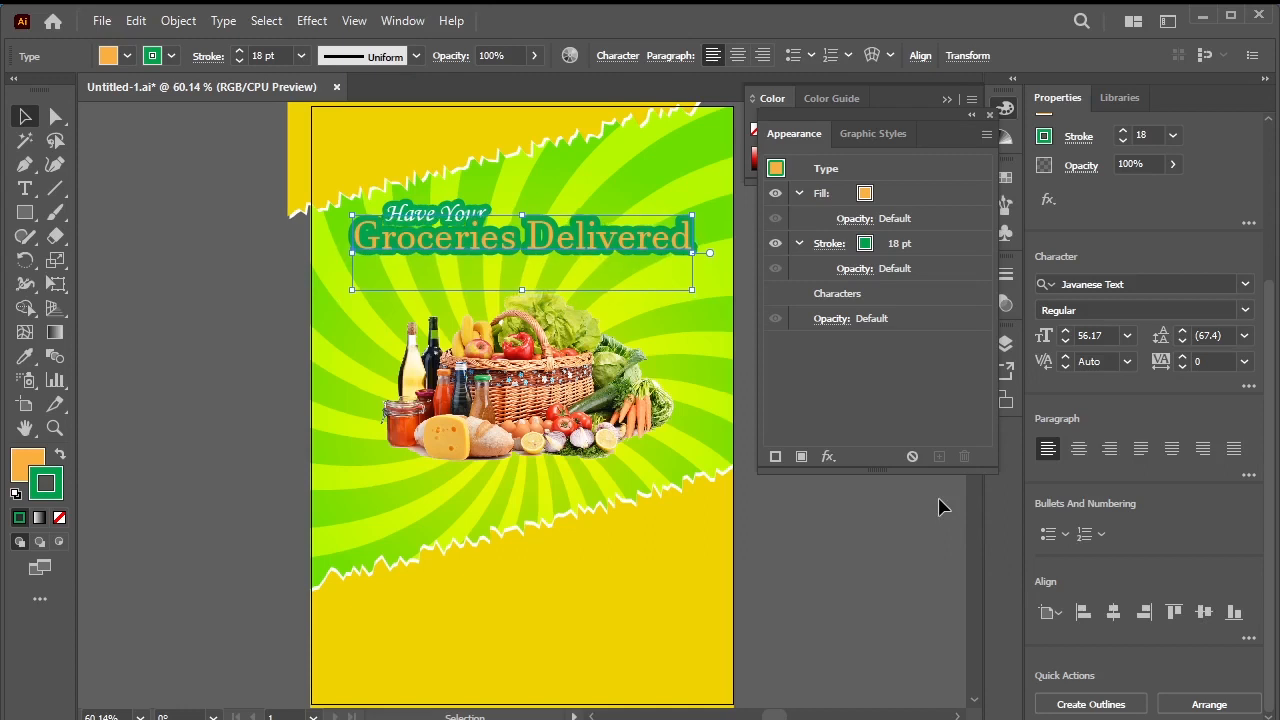
key("Down")
key("Down")
key("Down")
key("Down")
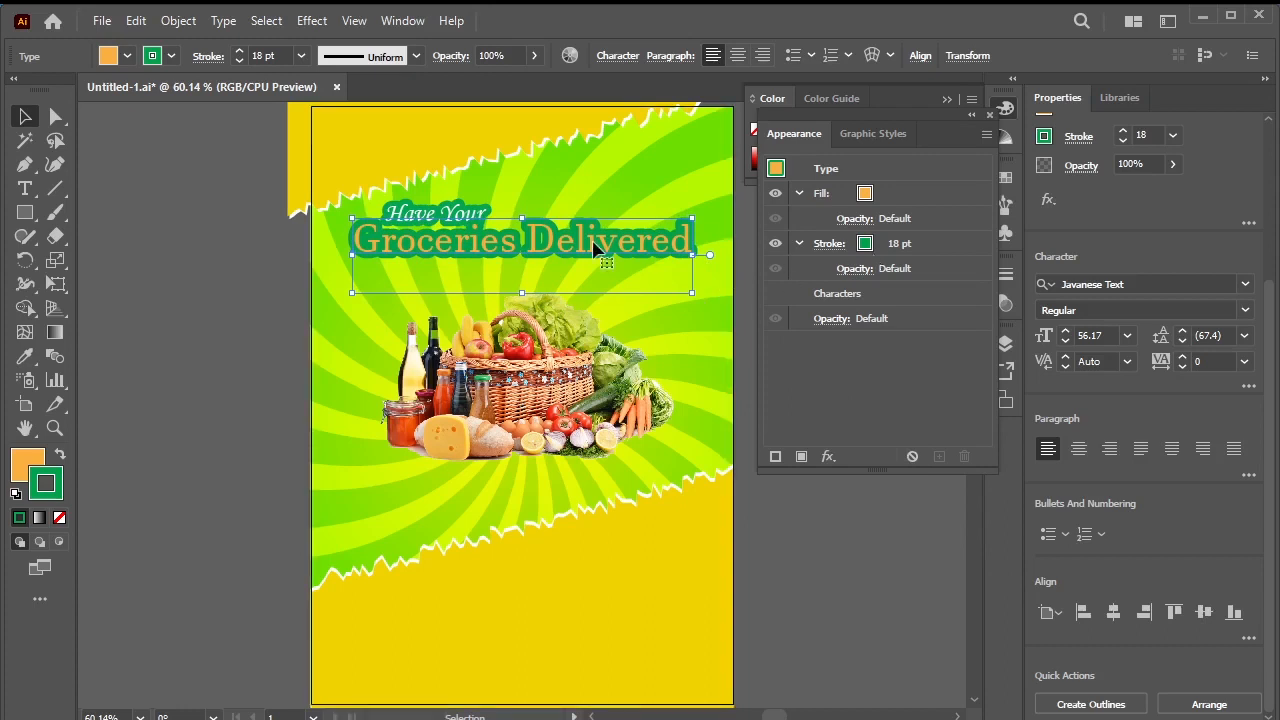
- Scale "Groceries Delivered" down to about 49 pt, center it horizontally on the artboard again and deselect it
left_click_drag(693, 293, 685, 285)
left_click_drag(522, 241, 538, 241)
left_click(1113, 611)
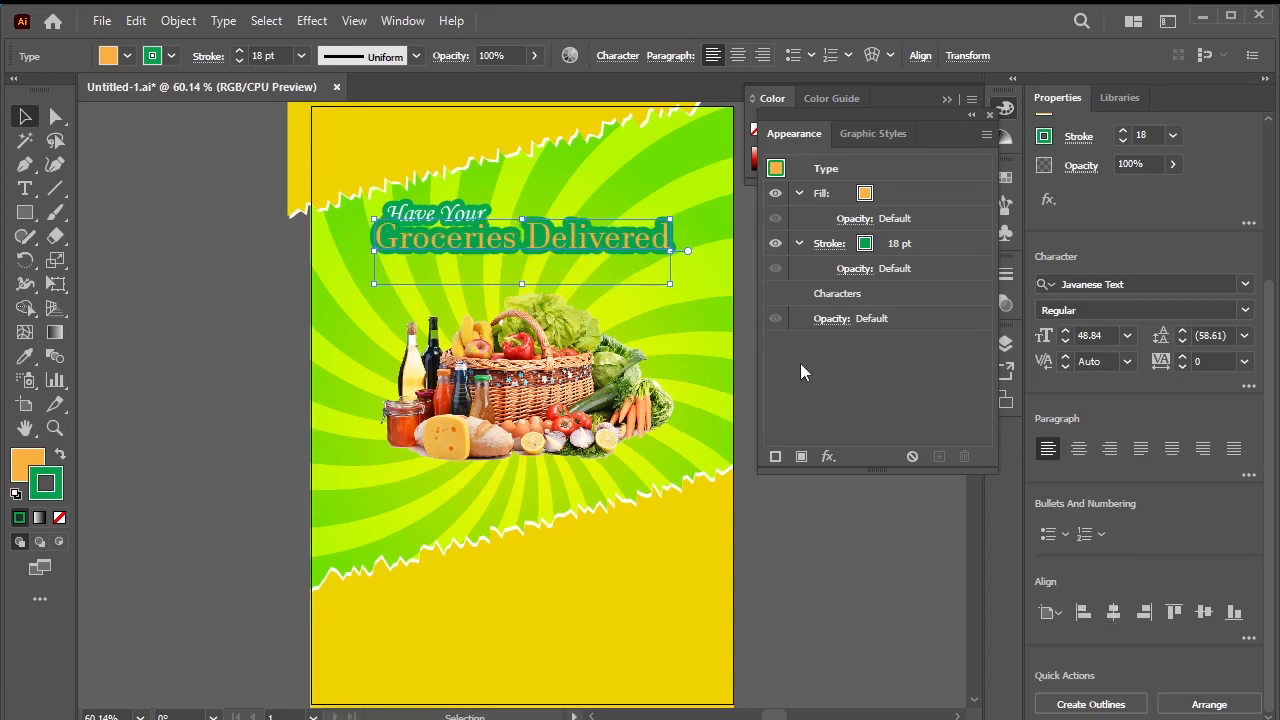
left_click(837, 583)
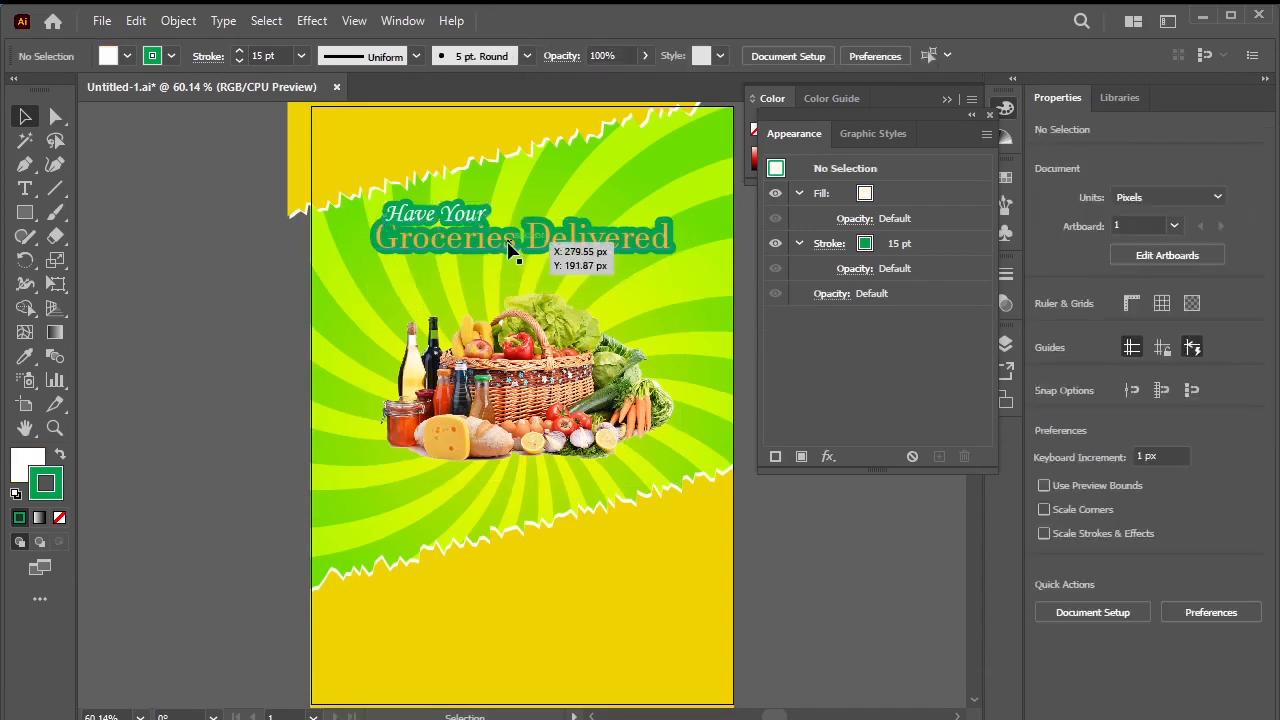
- Move "Have Your" slightly up so it sits just above the start of "Groceries Delivered", fine-tuning its position with small nudges
scroll(497, 232, "up", 3)
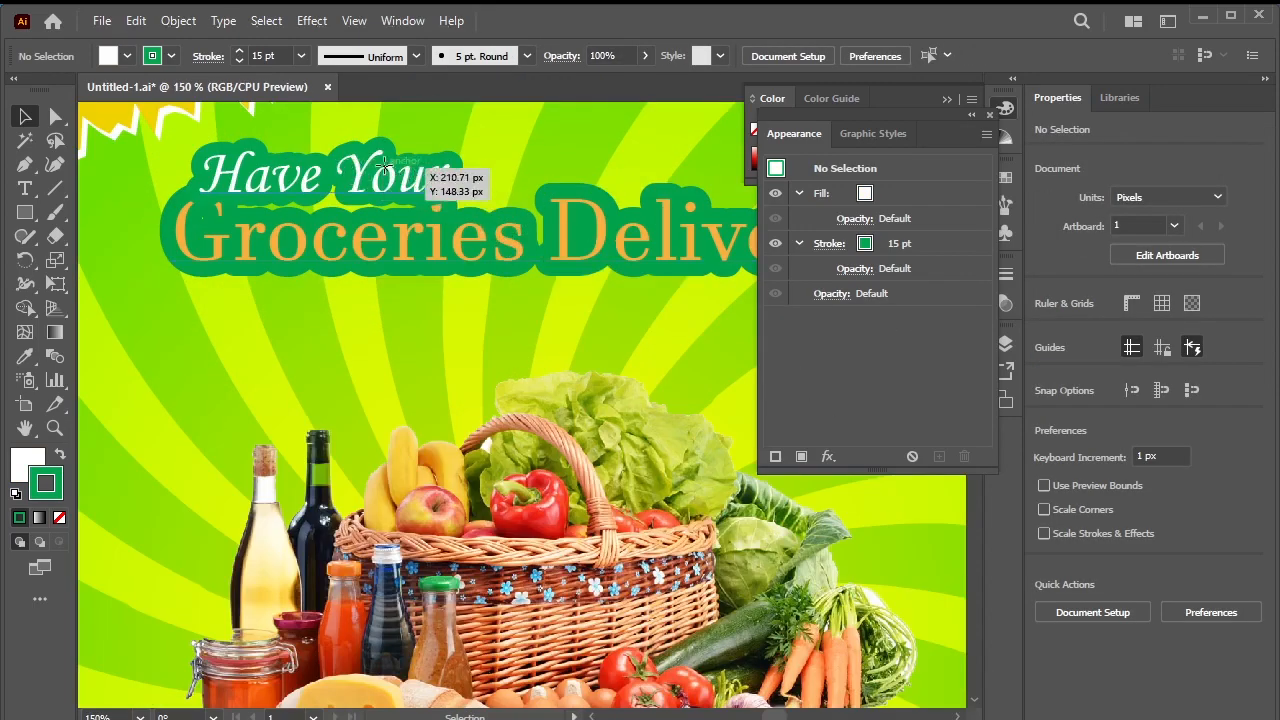
left_click_drag(385, 171, 373, 156)
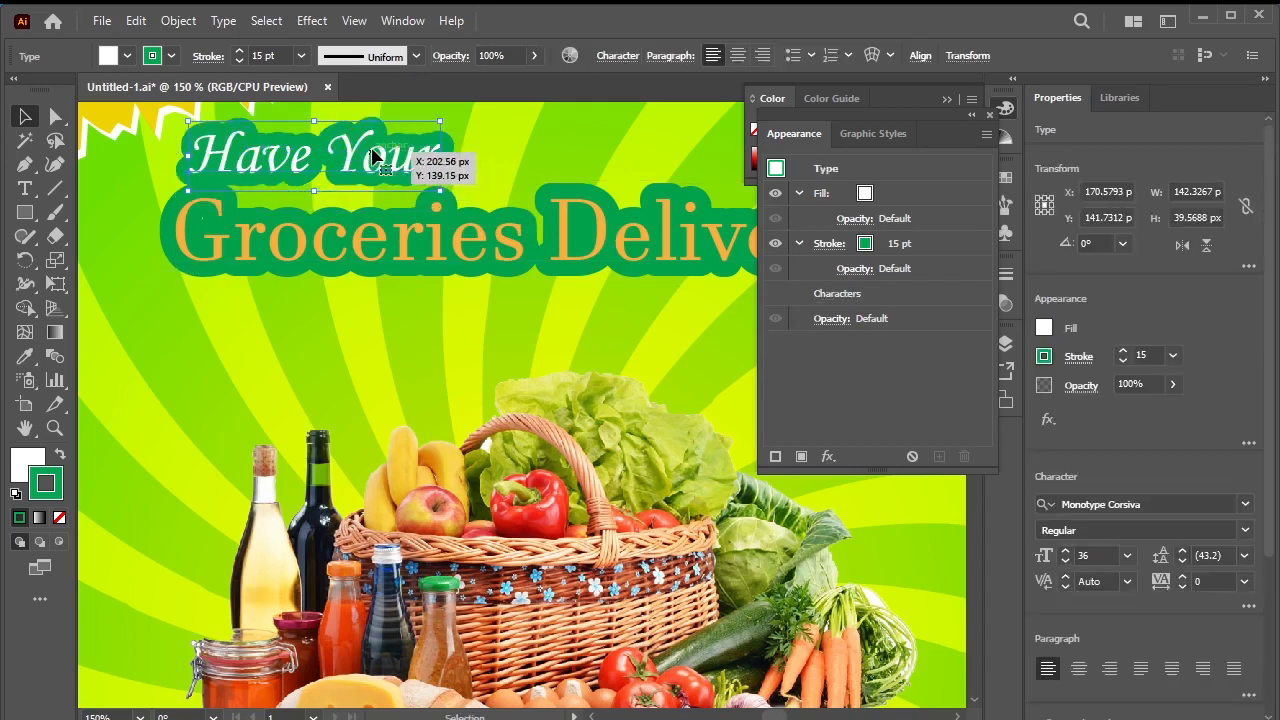
key("Down")
key("Down")
key("Down")
key("Down")
key("Right")
key("Right")
key("Right")
key("Right")
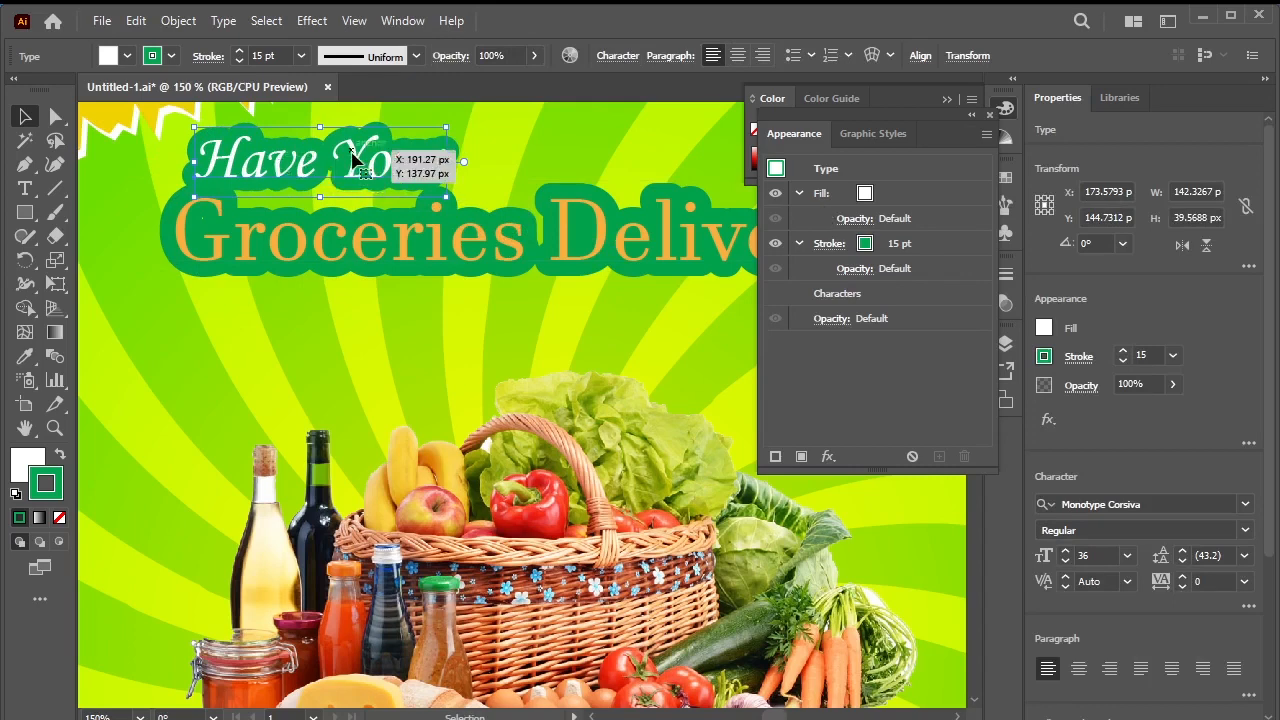
- Duplicate "Have Your" below "Groceries Delivered" and replace the copy's text with "within 15 minutes!"
left_click_drag(352, 158, 575, 318)
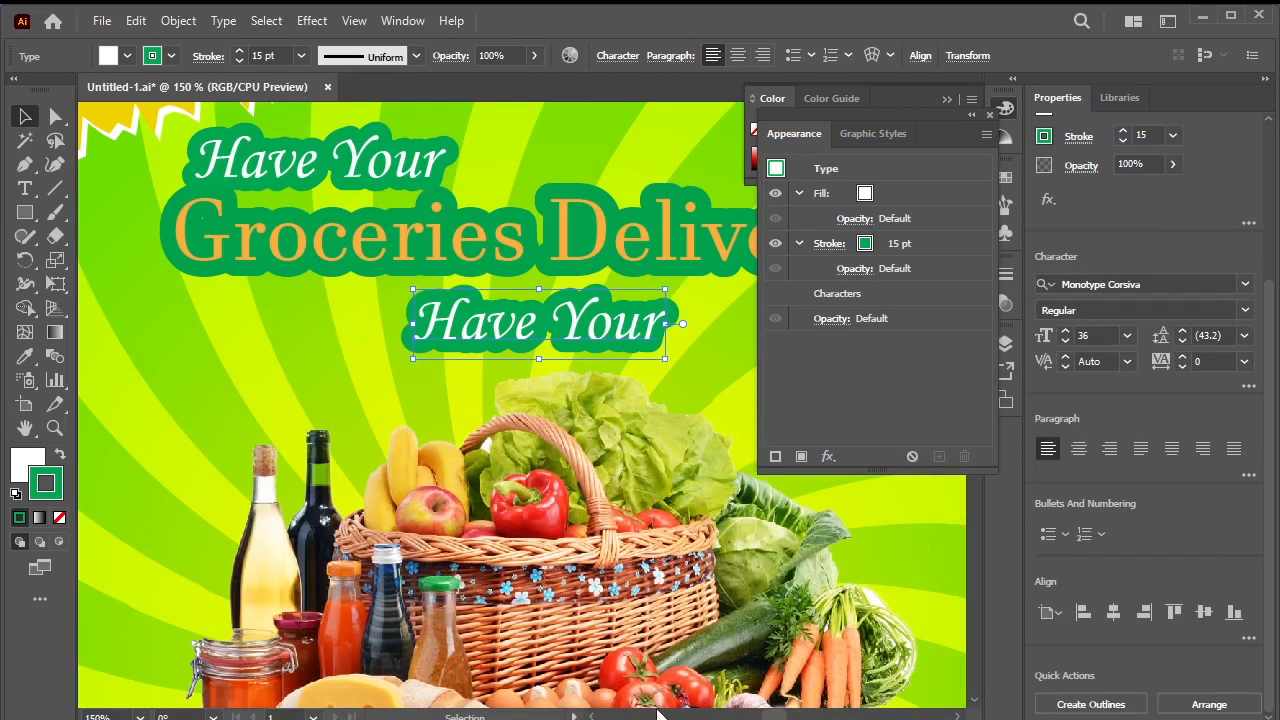
left_click(25, 188)
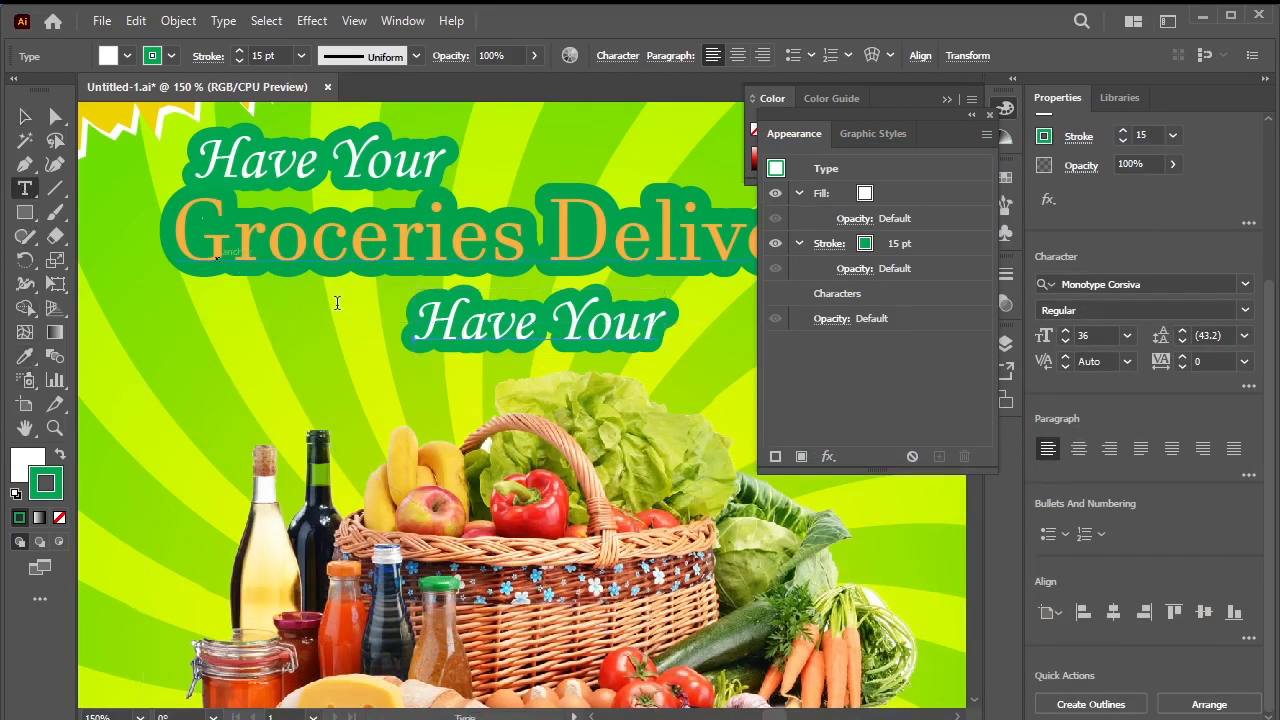
left_click_drag(416, 322, 610, 335)
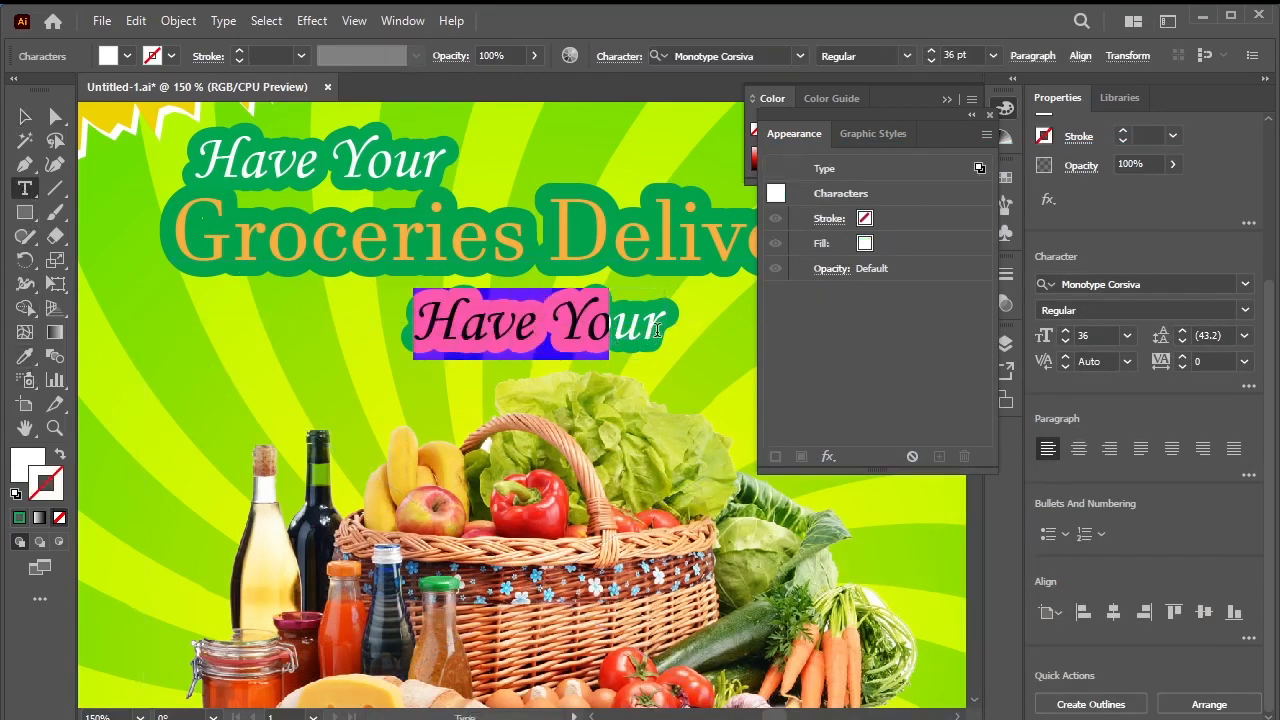
left_click_drag(425, 325, 690, 328)
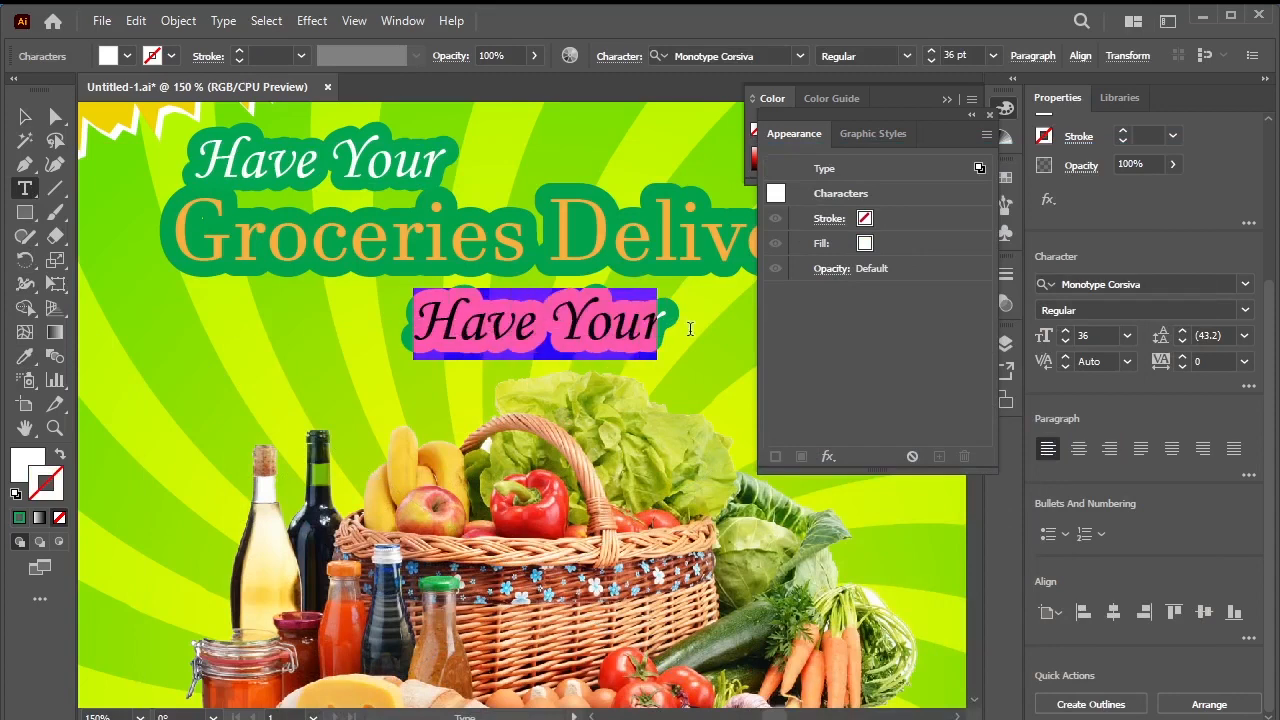
key("ctrl+v")
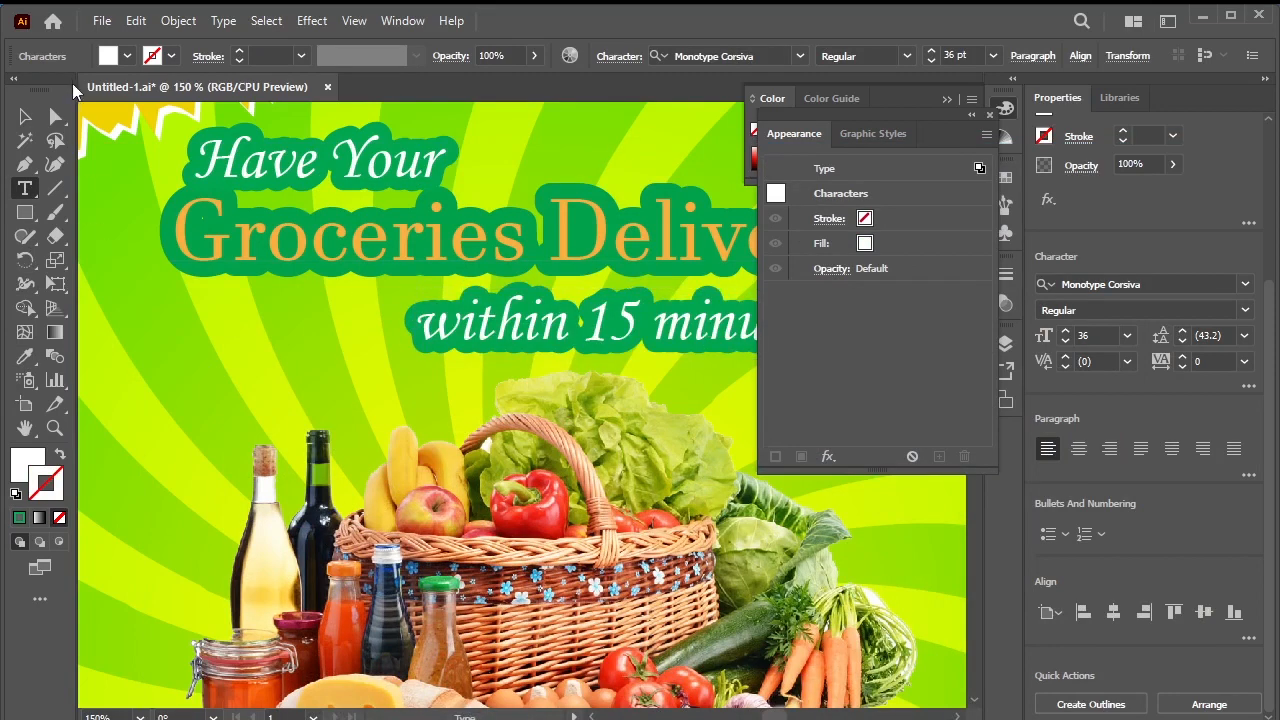
- Center "within 15 minutes!" horizontally on the artboard and place it just below "Groceries Delivered"
left_click(25, 116)
left_click_drag(655, 334, 581, 323)
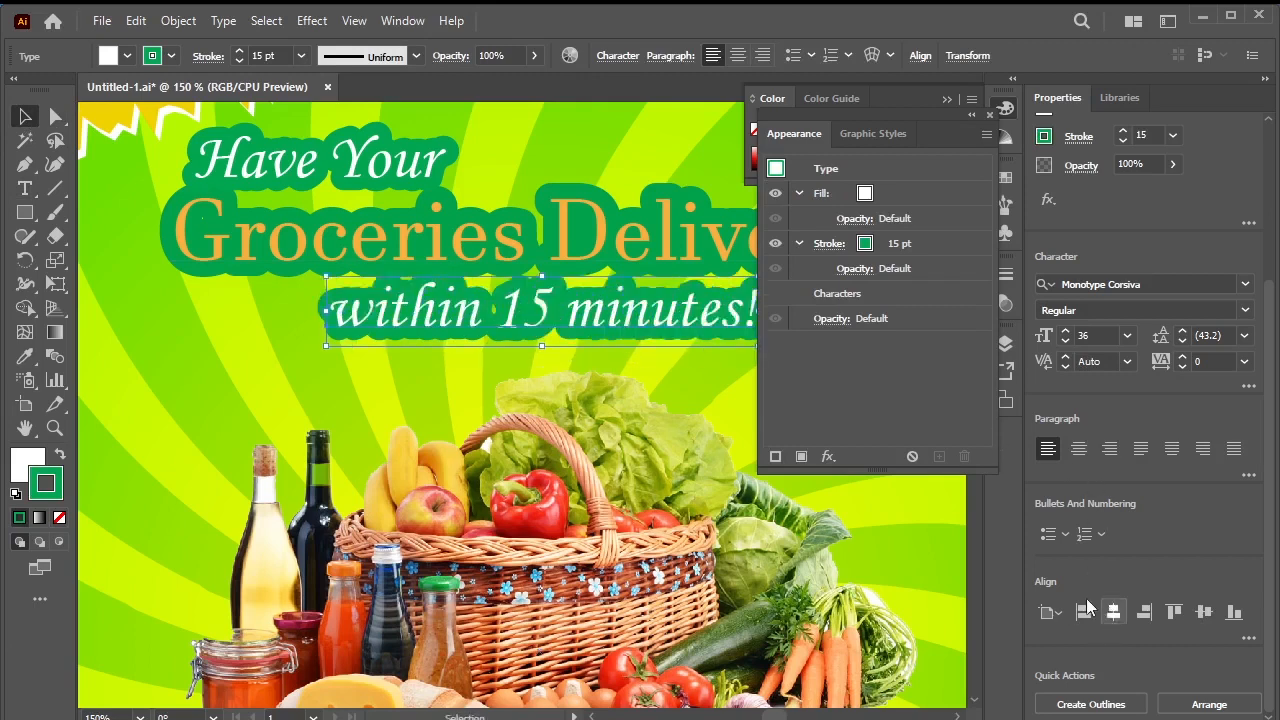
key("Down")
key("Down")
key("Down")
key("Down")
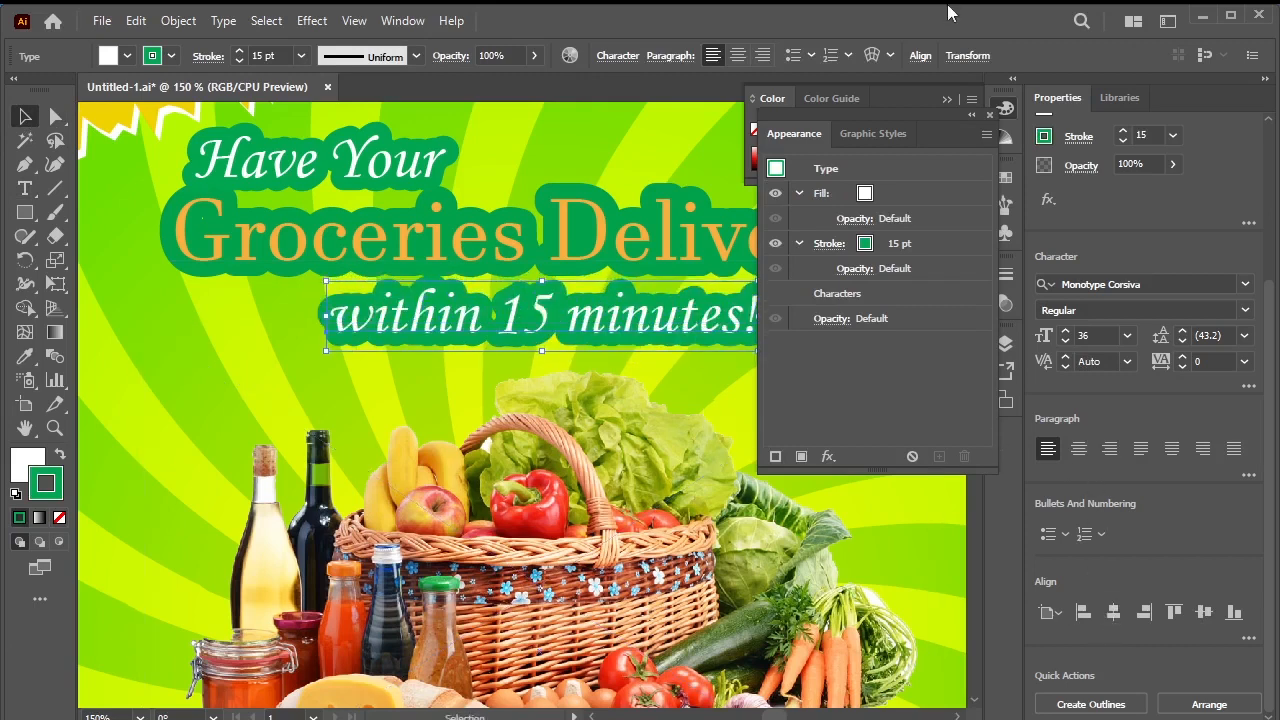
- Change the font of the "Groceries Delivered" headline to Impact
left_click_drag(926, 122, 1022, 258)
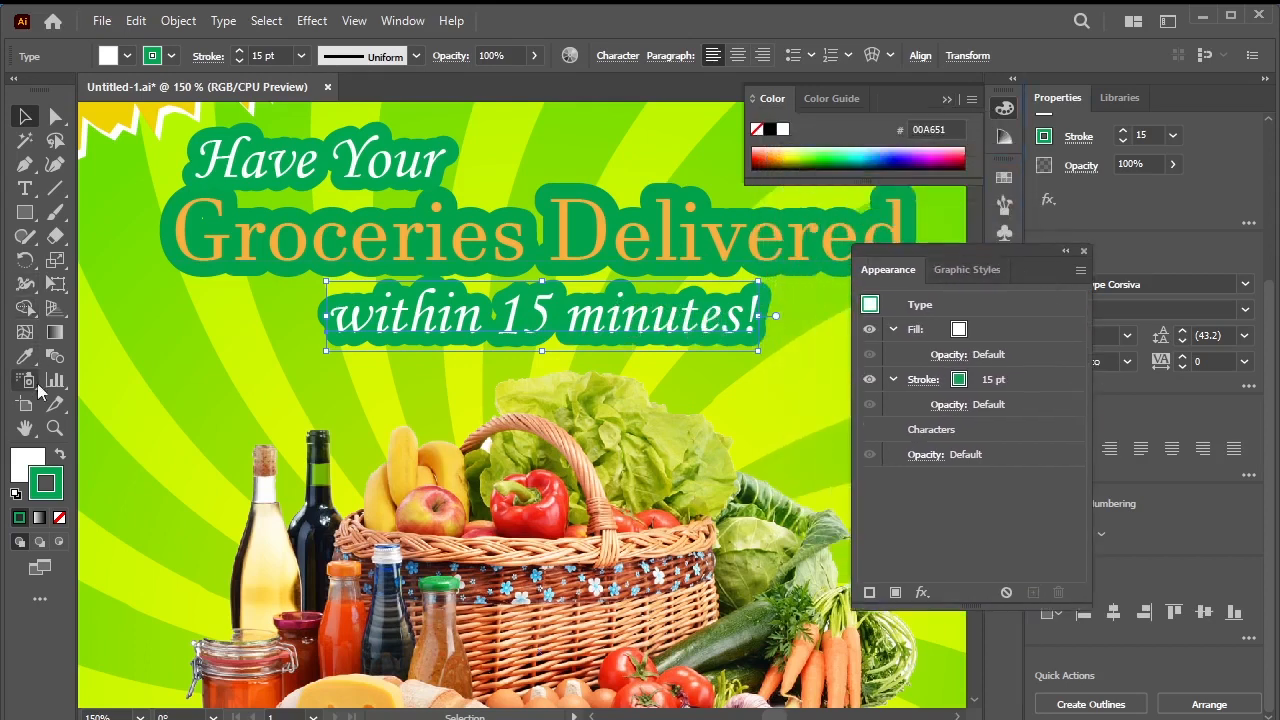
left_click(25, 188)
left_click(188, 234)
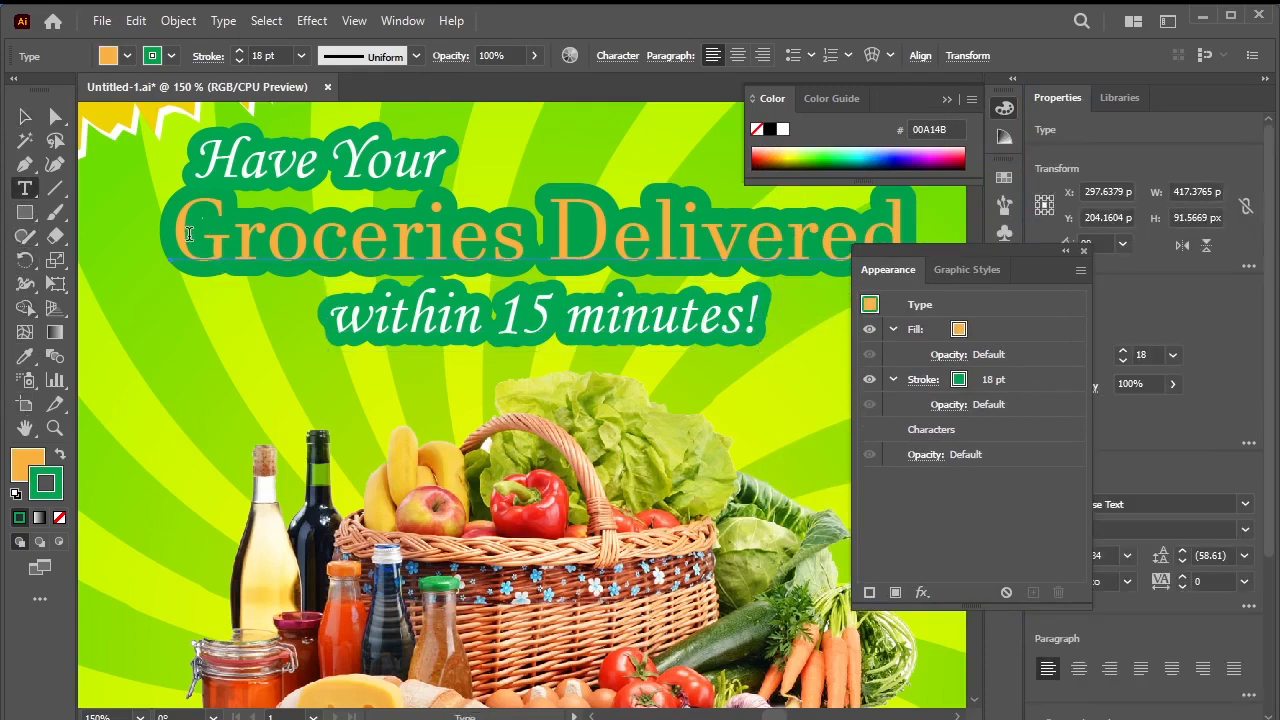
left_click_drag(181, 218, 910, 320)
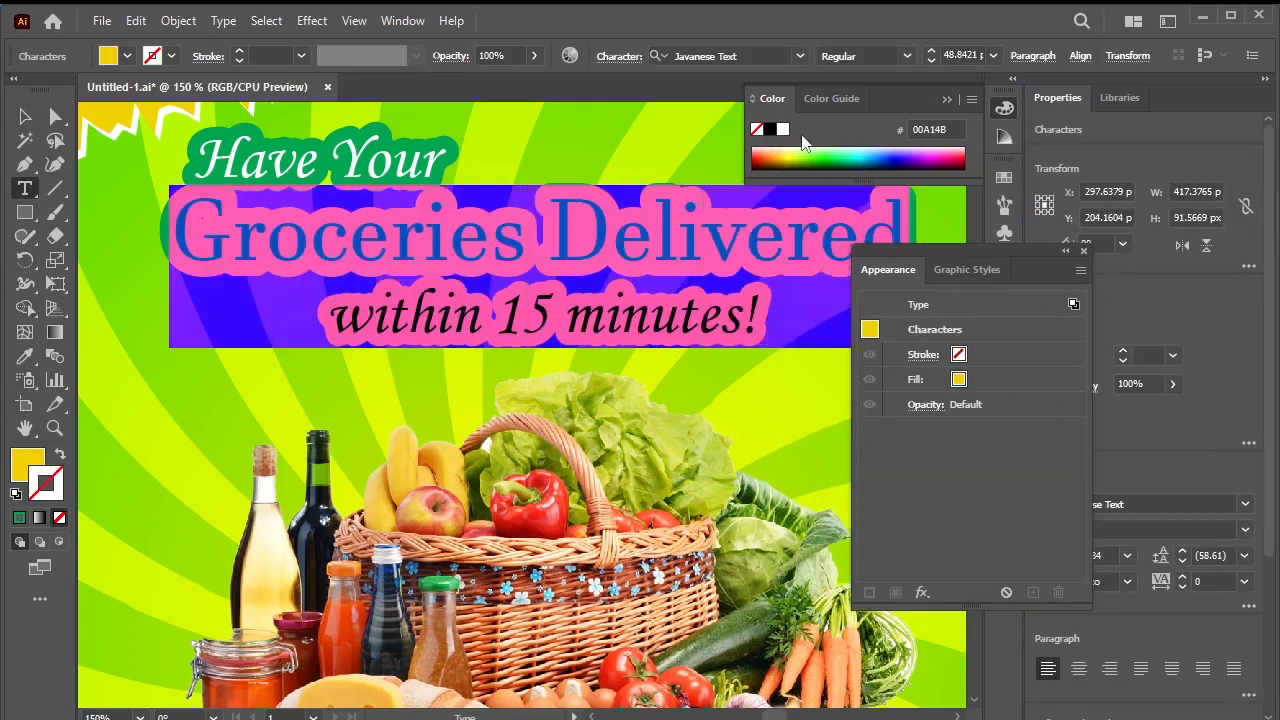
left_click(805, 59)
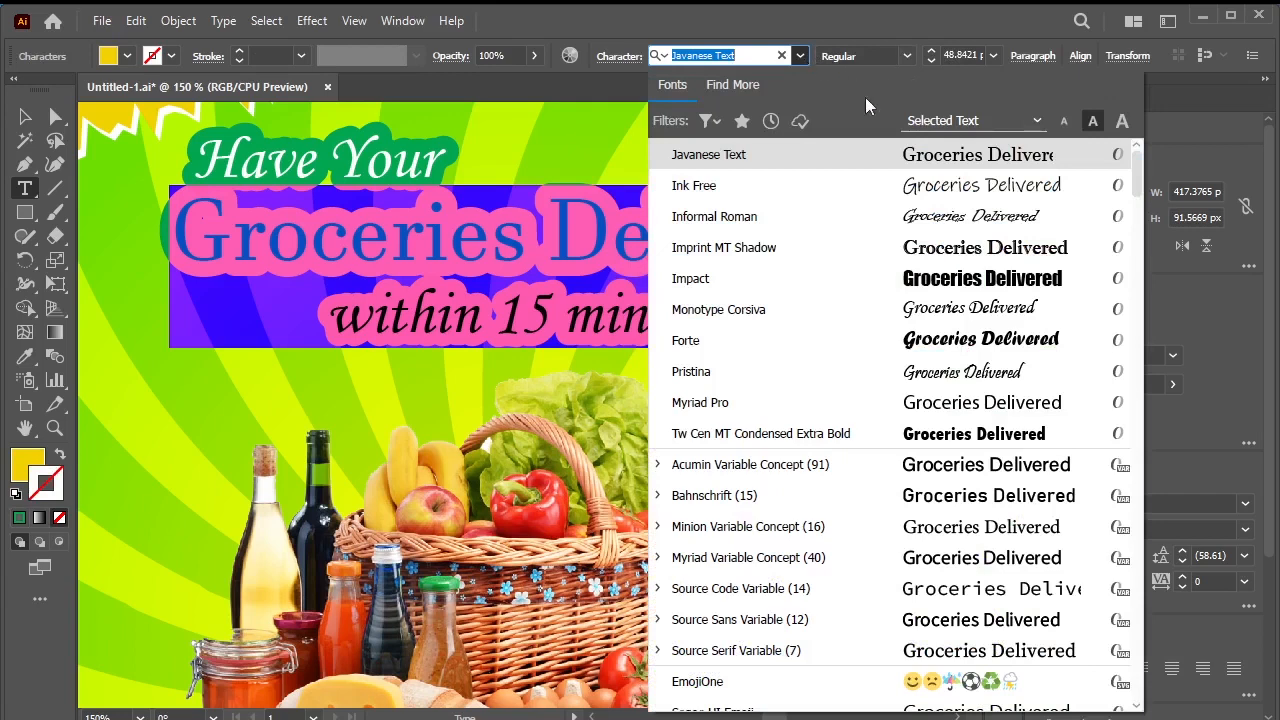
left_click(957, 285)
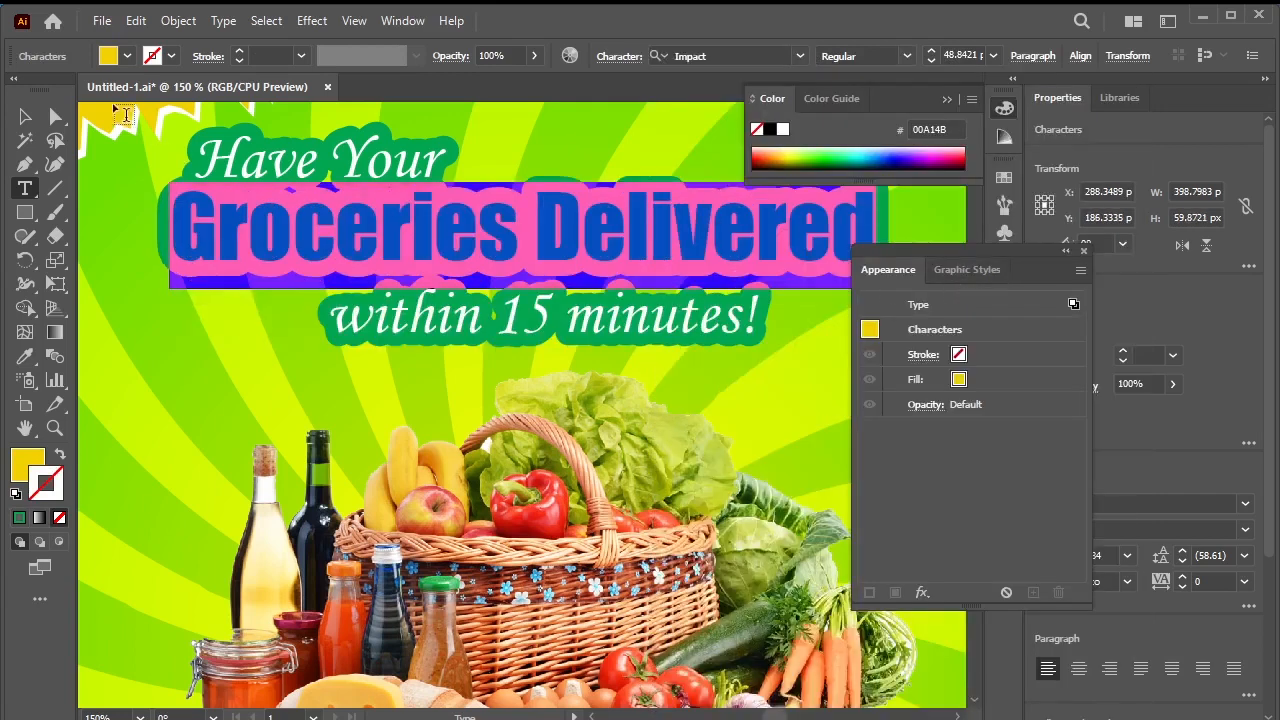
- Shift "Groceries Delivered" slightly down and right, and place "Have Your" above its middle
left_click(25, 117)
left_click_drag(552, 236, 576, 258)
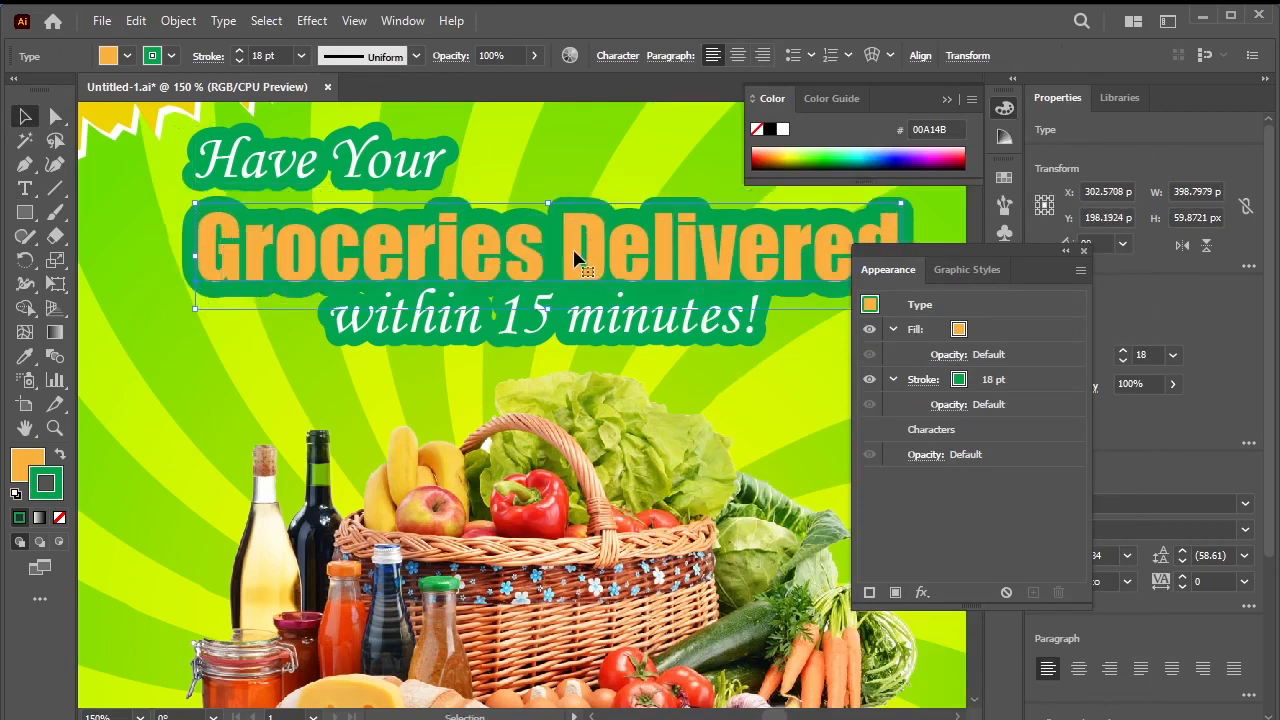
left_click_drag(420, 163, 598, 182)
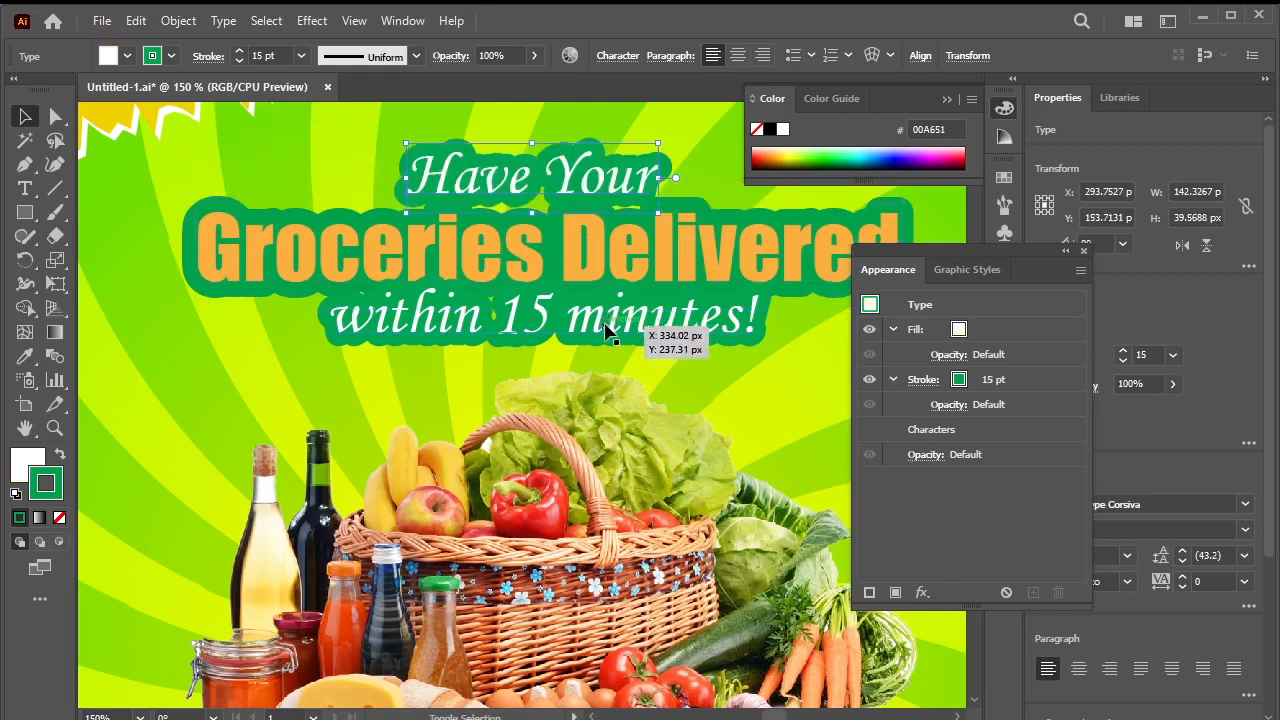
- Align the three headline lines on a common horizontal center and deselect them
left_click(606, 330, "shift")
left_click(655, 272, "shift")
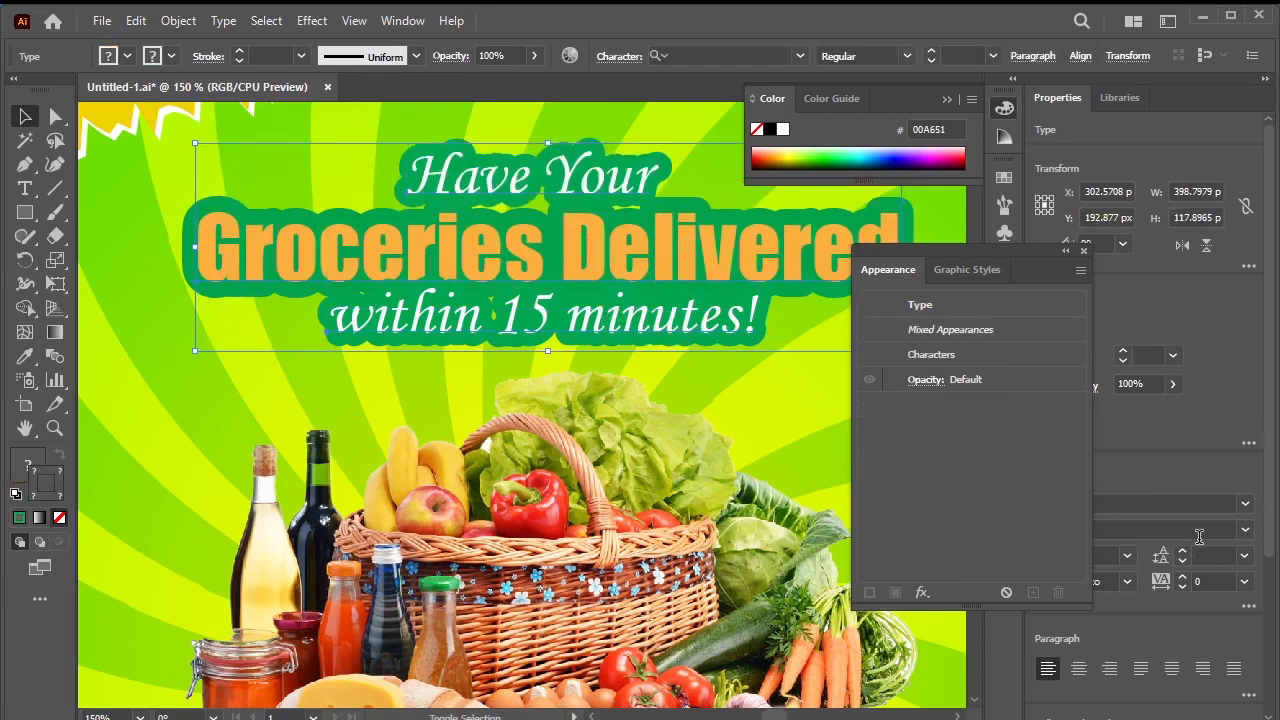
scroll(1204, 646, "down", 4)
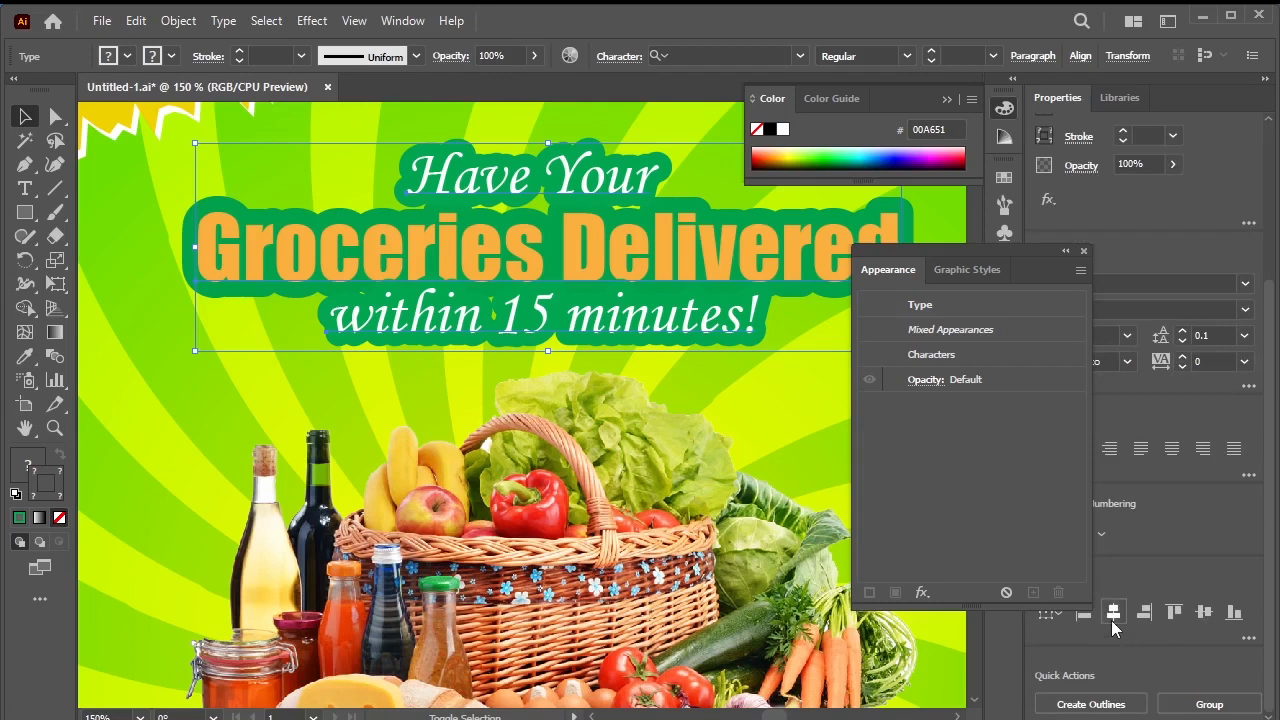
left_click(1113, 612)
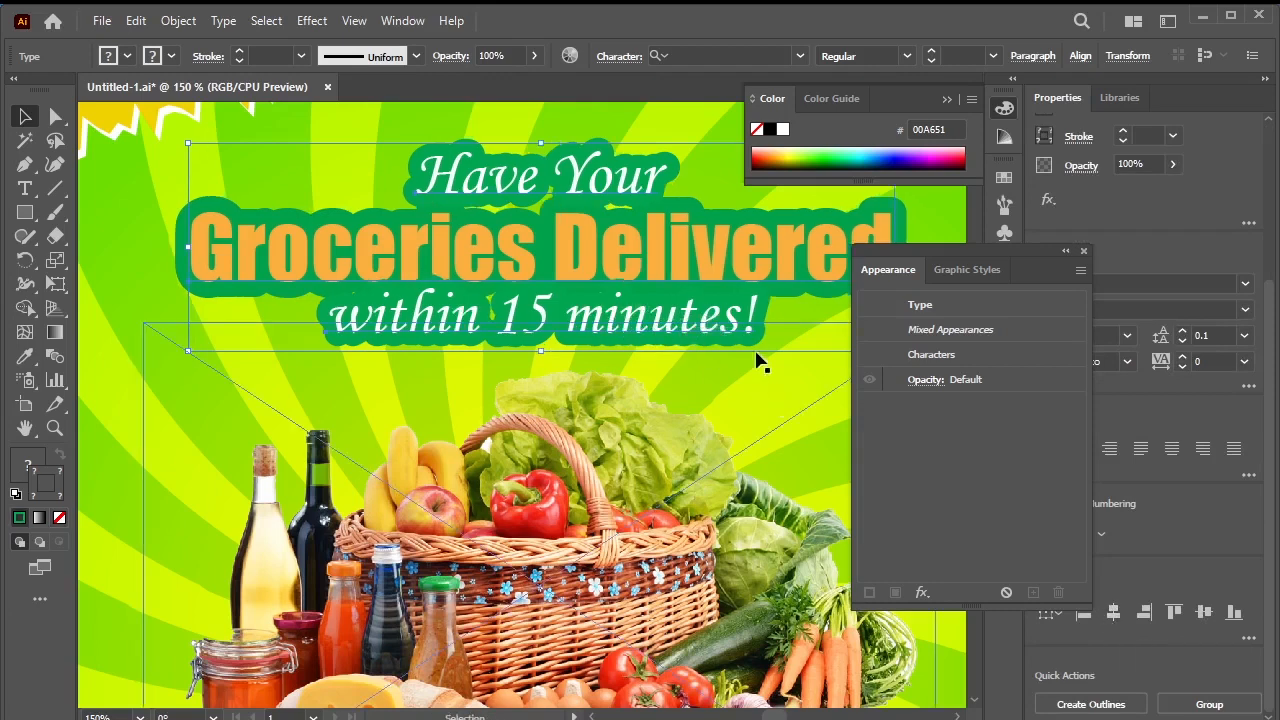
left_click(423, 143)
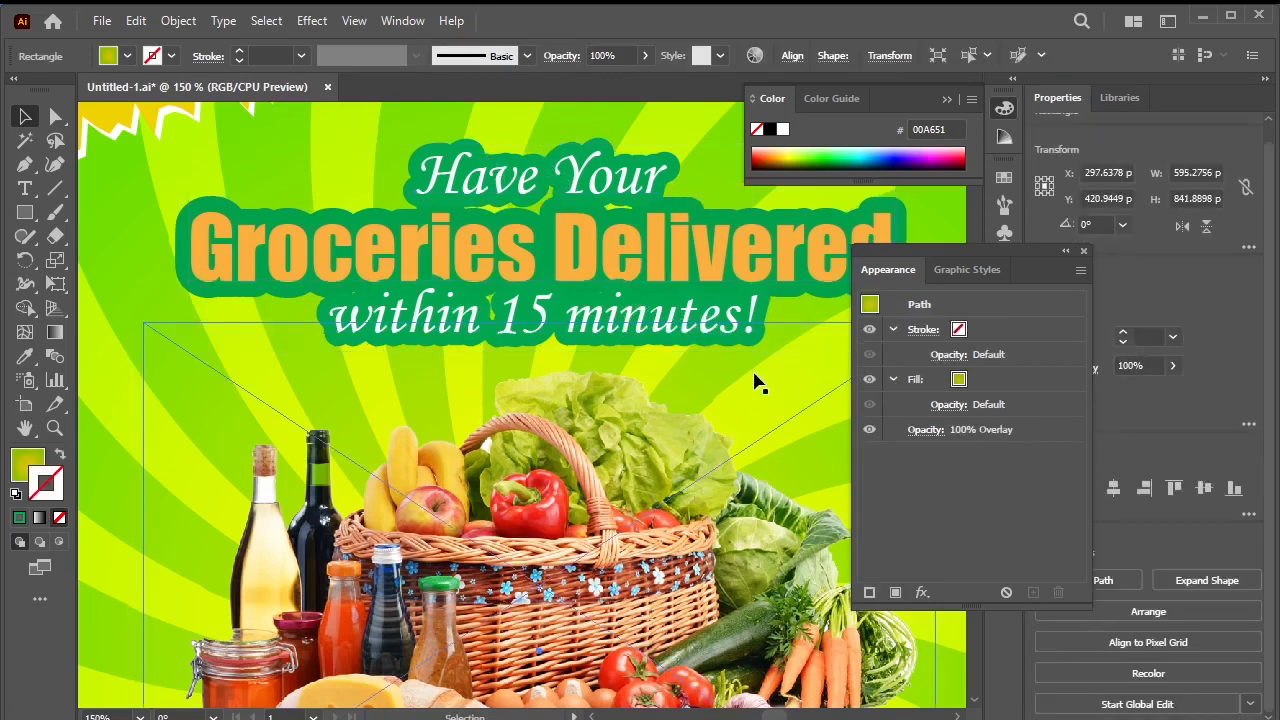
scroll(736, 358, "down", 2)
left_click(302, 371)
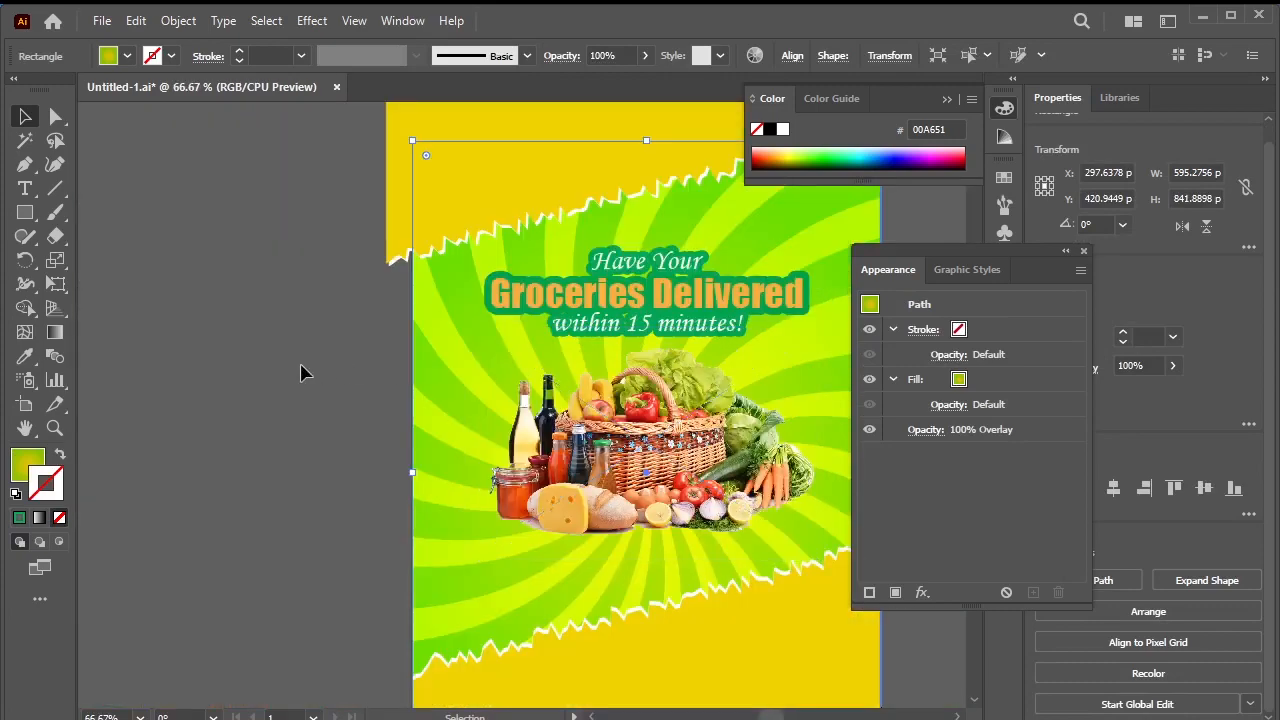
left_click_drag(668, 411, 496, 375)
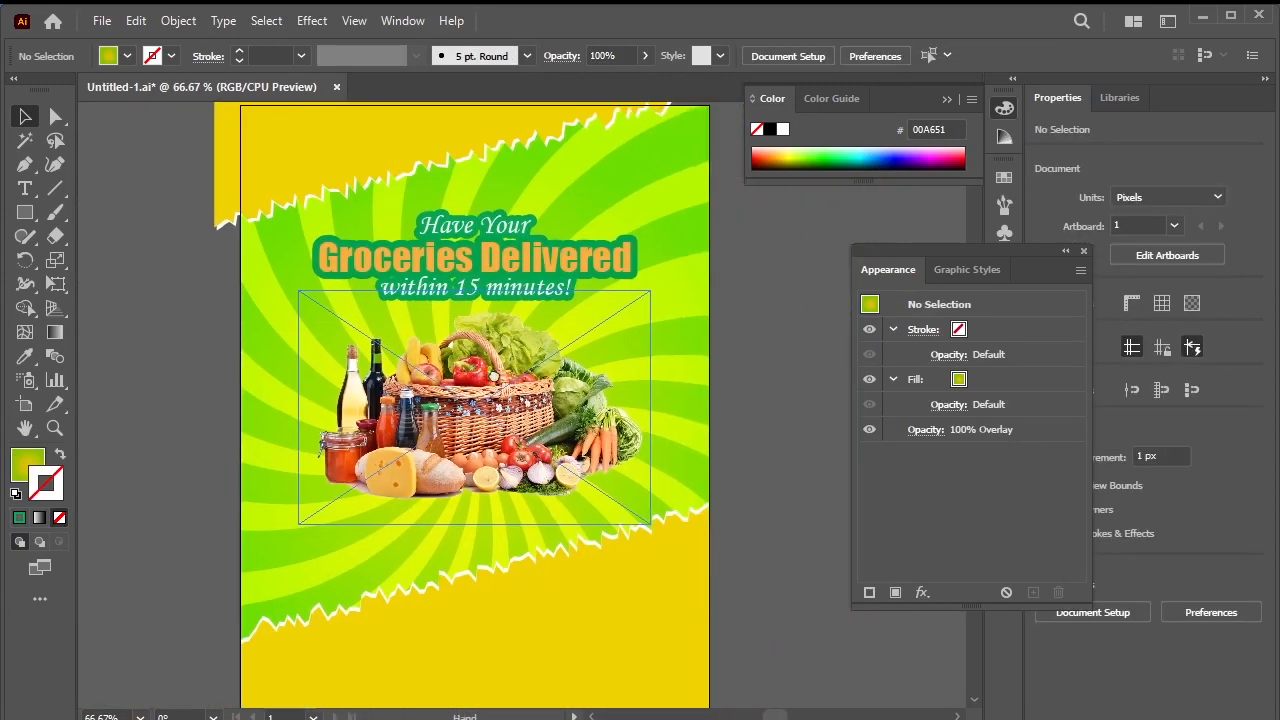
- Reduce the green stroke weight of "within 15 minutes!" to 7 pt
left_click(521, 296)
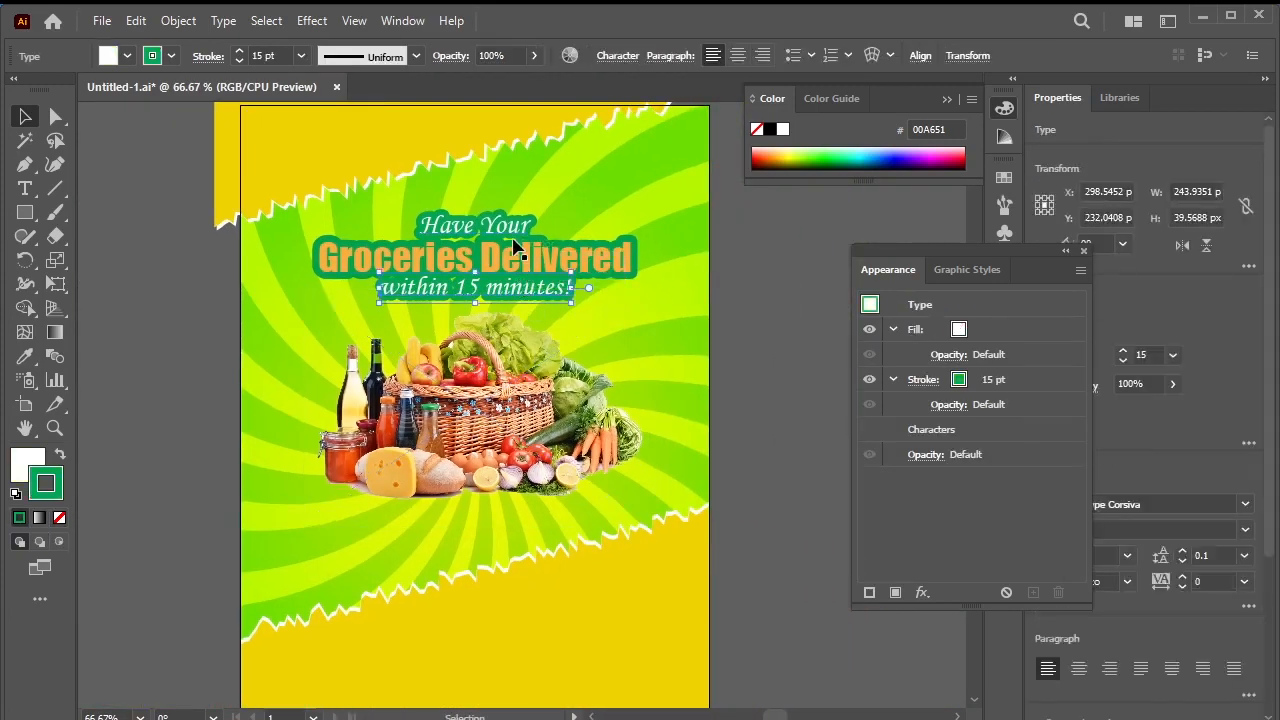
left_click(980, 379)
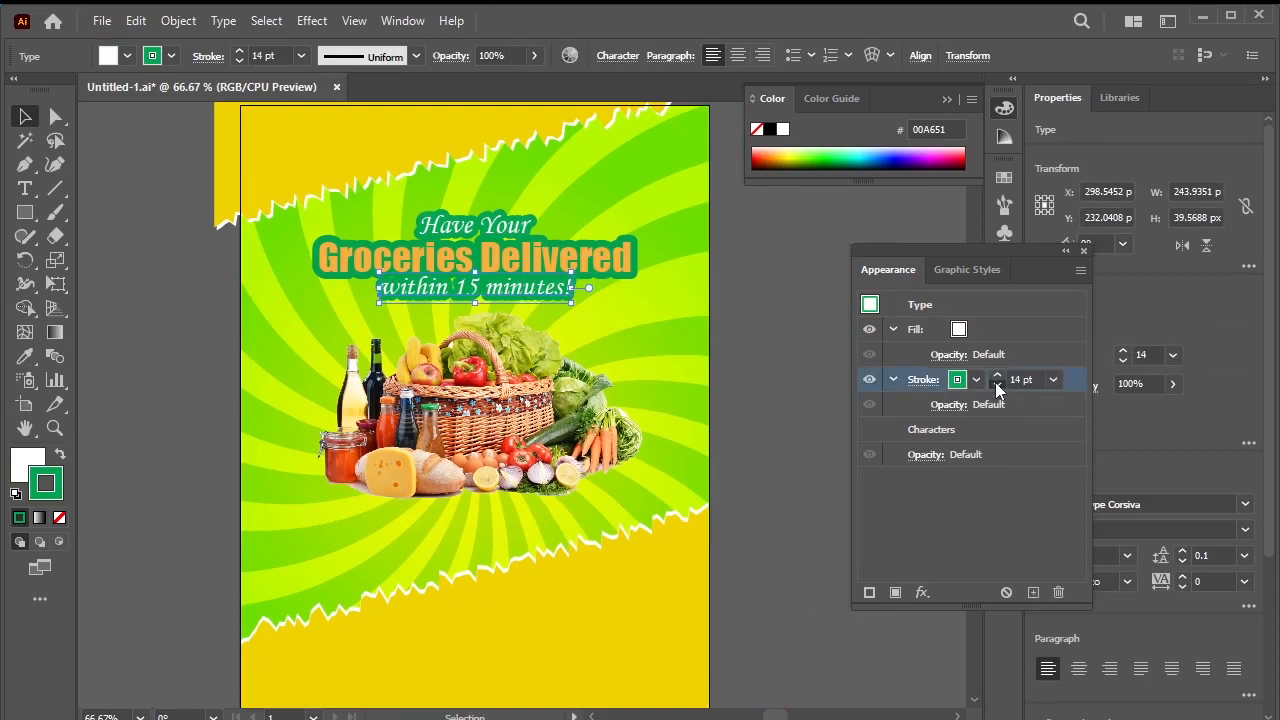
left_click(997, 388)
left_click(997, 388)
left_click(997, 388)
left_click(997, 388)
left_click(997, 388)
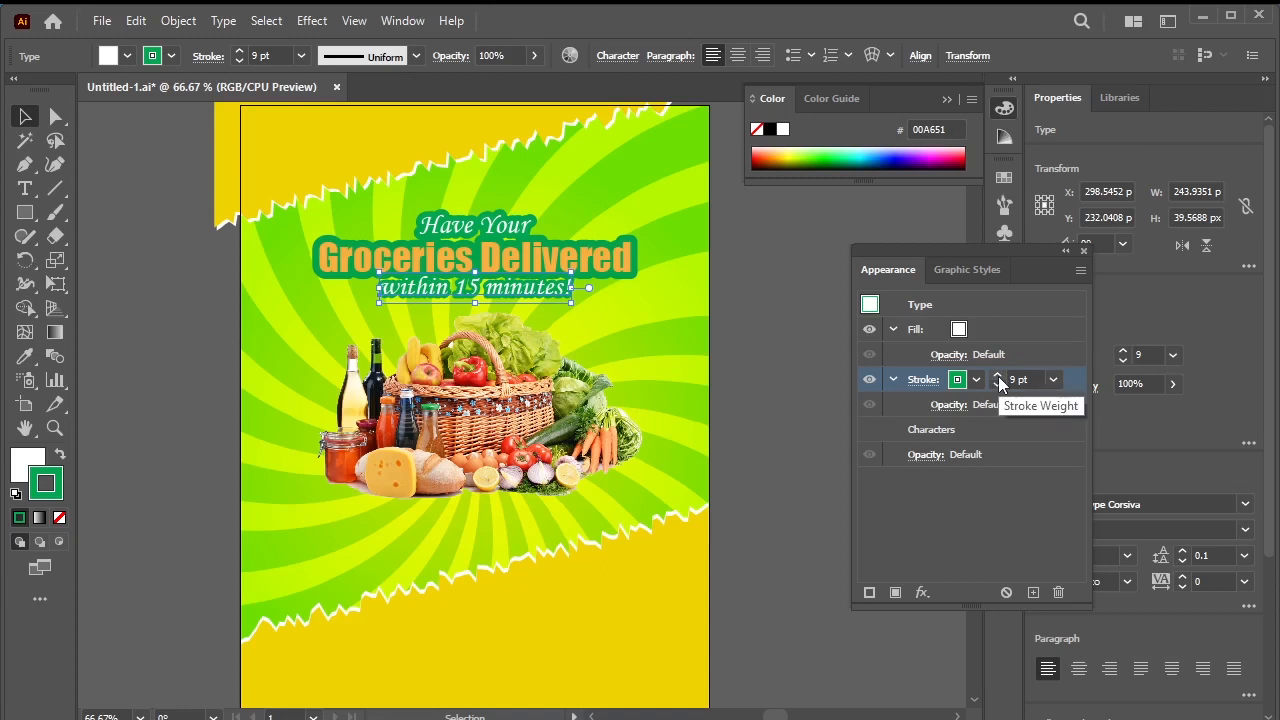
left_click(997, 388)
left_click(997, 388)
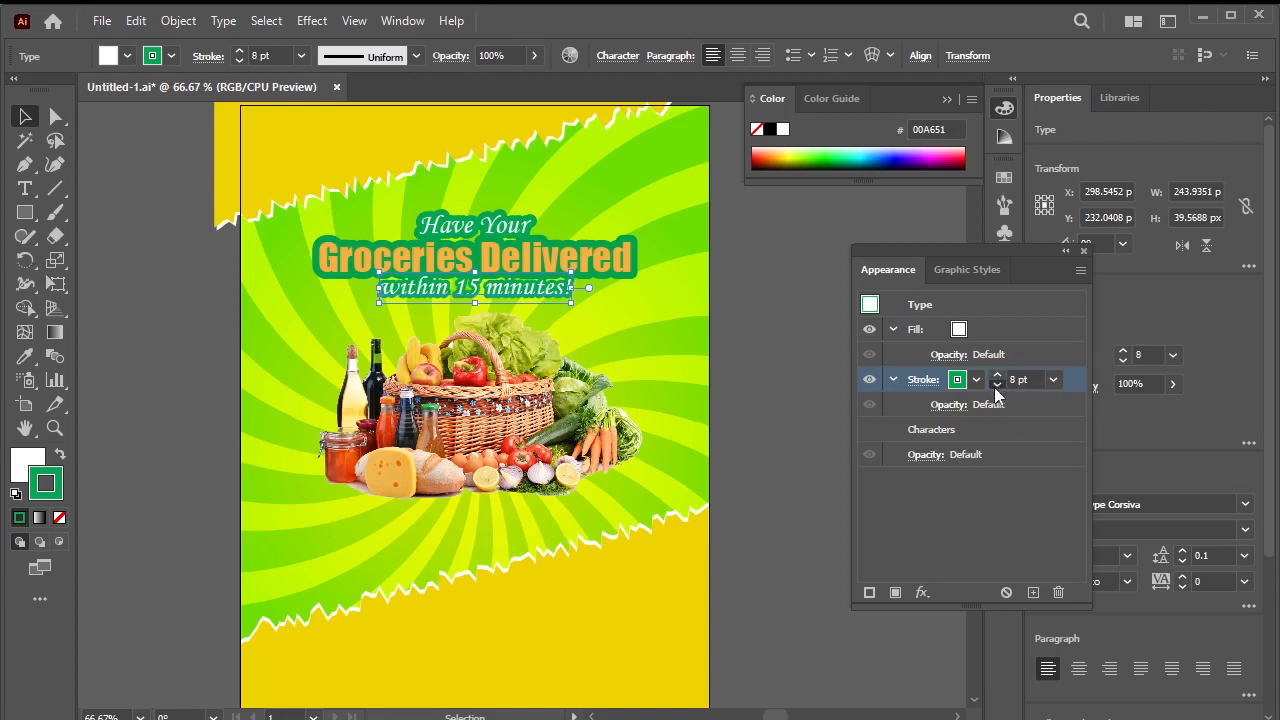
- Reduce the green stroke weight of "Have Your" to 7 pt
left_click(460, 228)
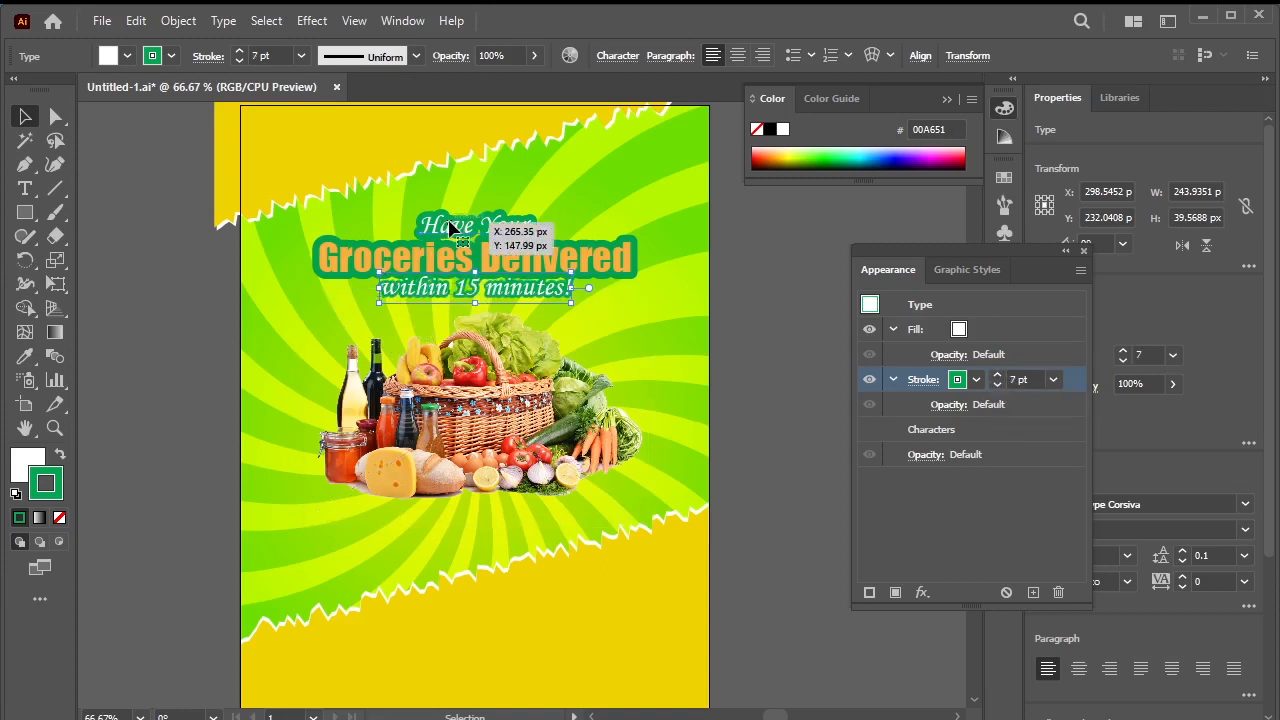
left_click(999, 389)
left_click(999, 389)
left_click(999, 389)
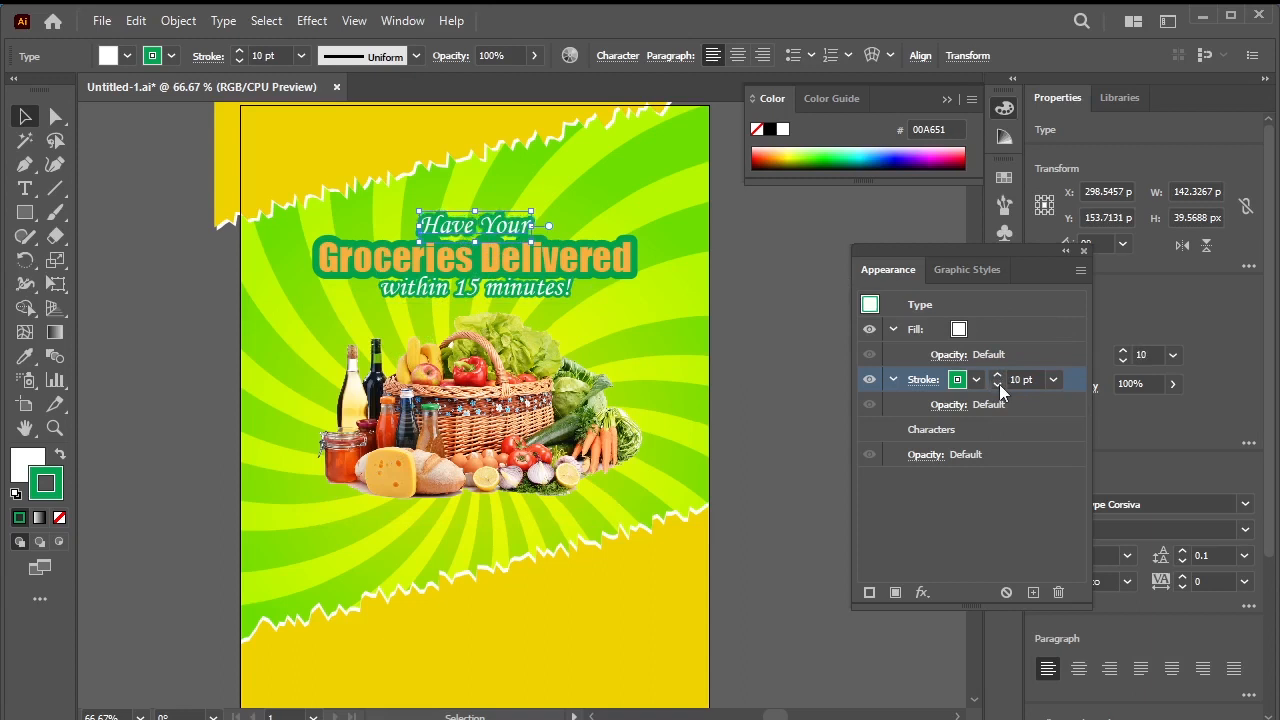
left_click(999, 389)
left_click(999, 389)
left_click(999, 389)
left_click(999, 389)
left_click(976, 469)
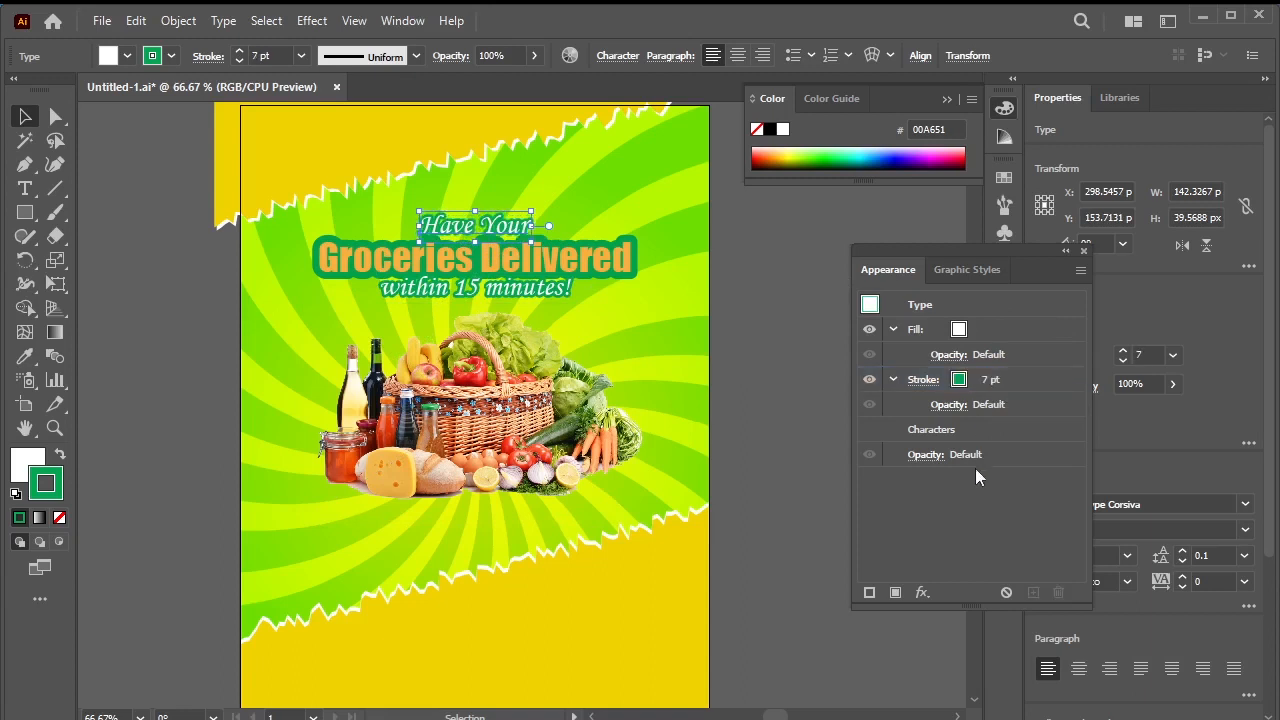
- Add a second stroke above the green one on "Have Your" and color it white
left_click(872, 591)
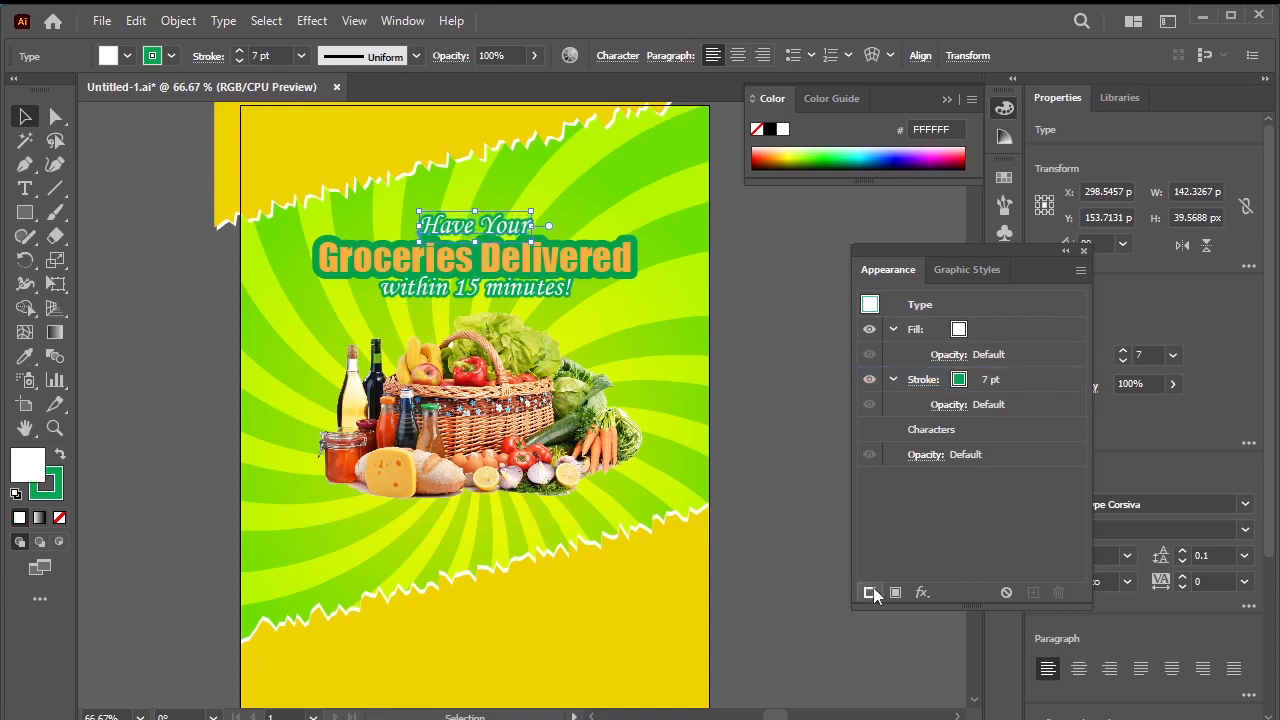
left_click(1029, 386)
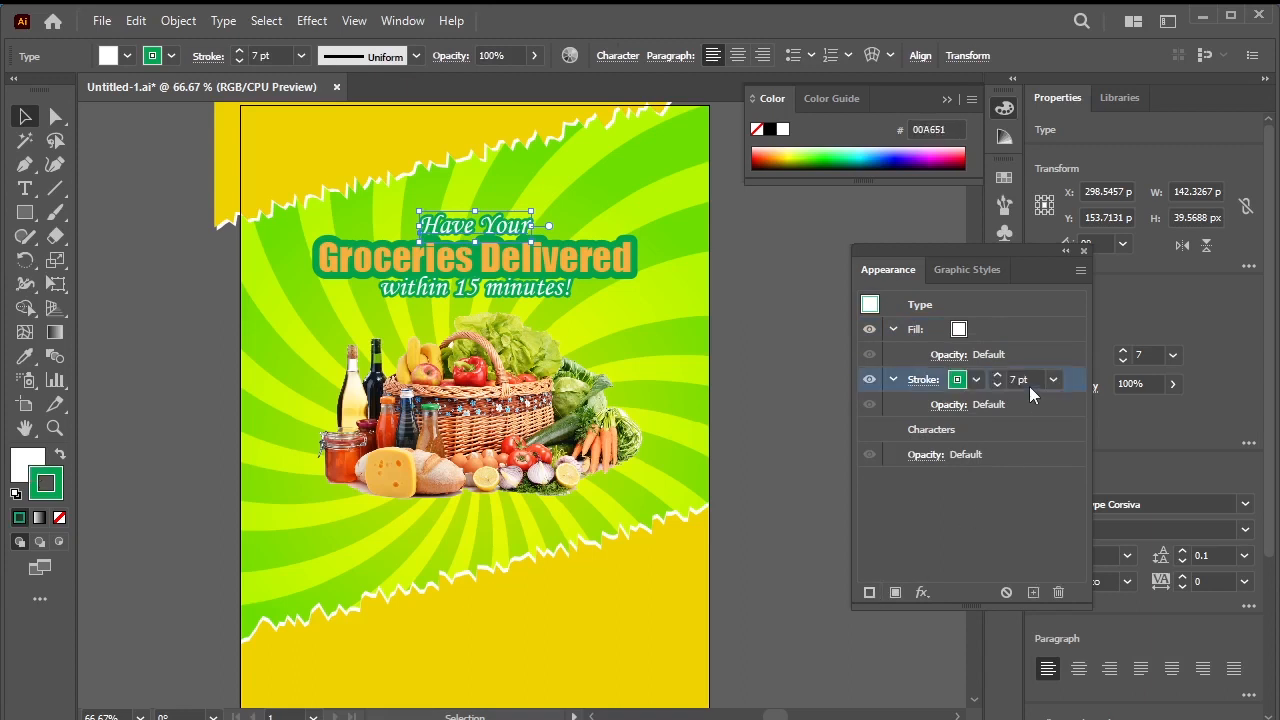
left_click(868, 593)
left_click(976, 380)
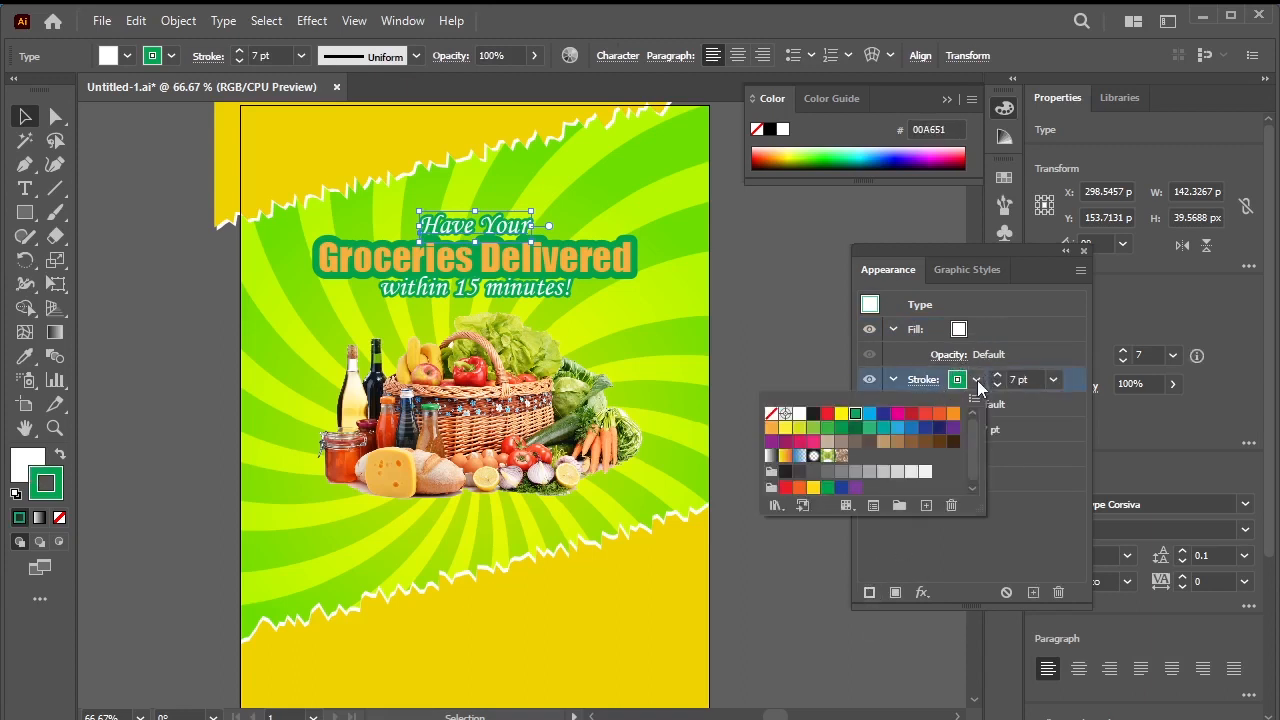
left_click(799, 414)
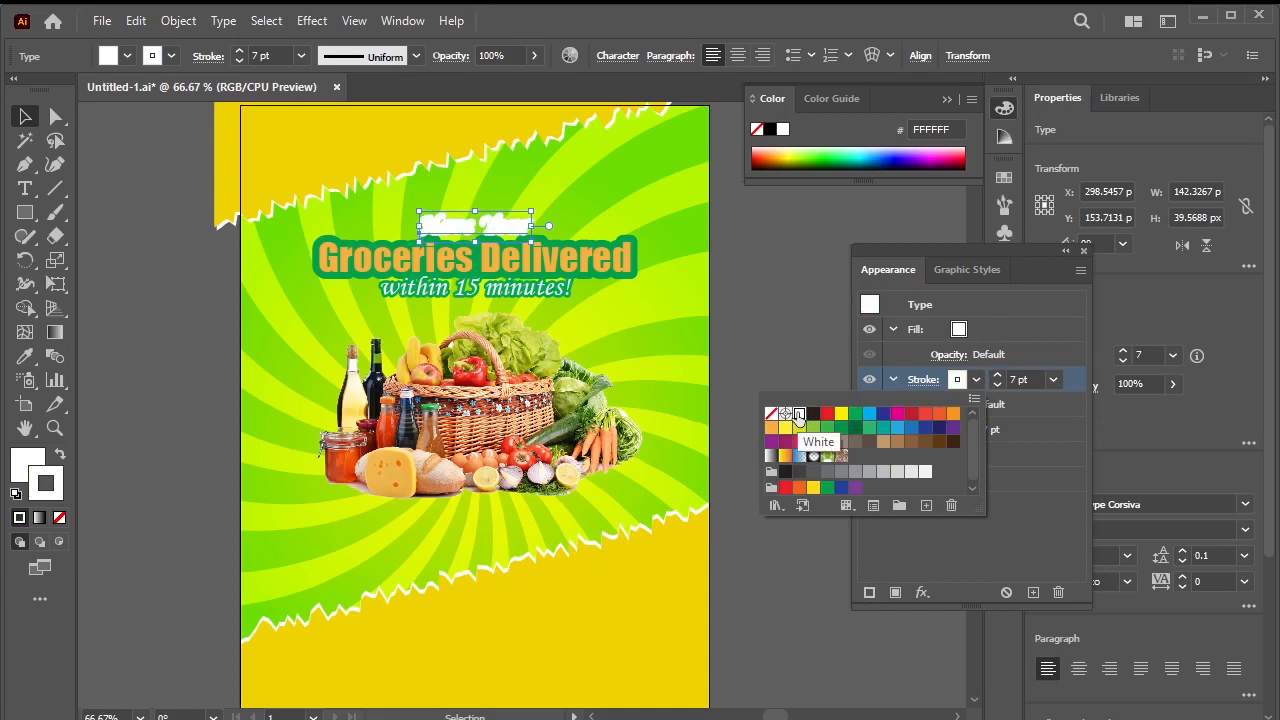
left_click(1021, 516)
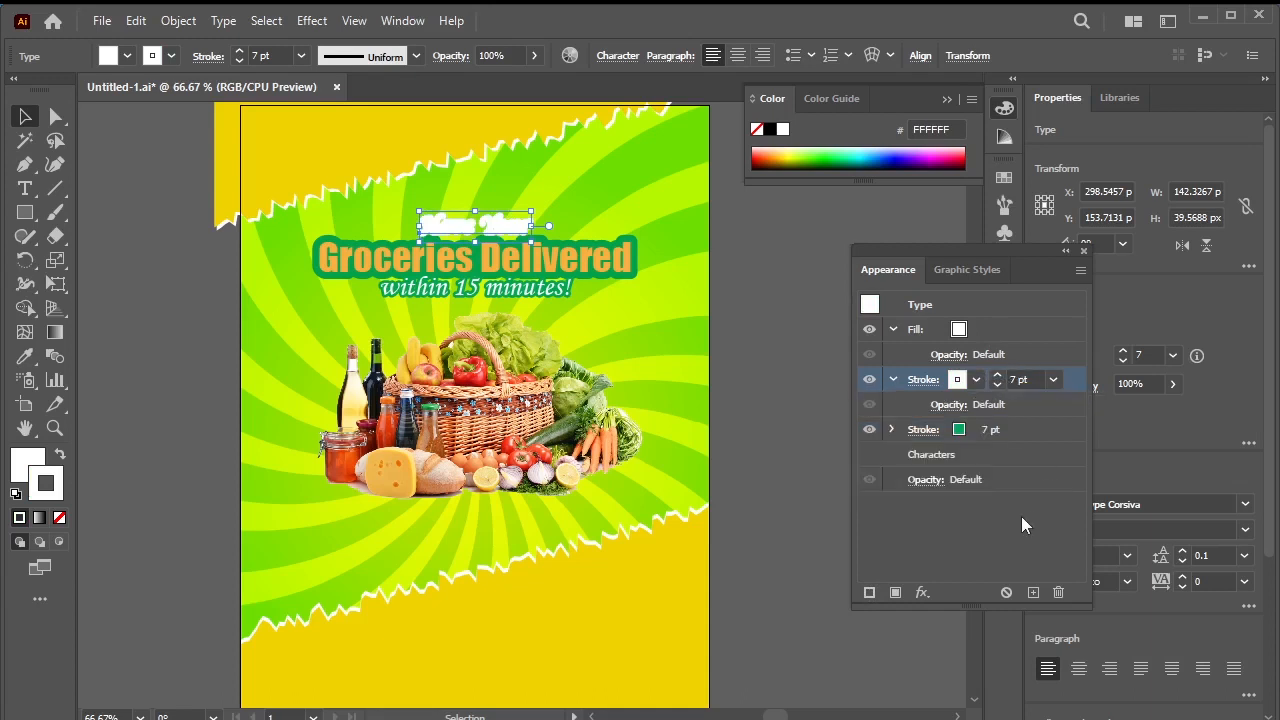
- Set the weight of the white stroke on "Have Your" to 0.75 pt
left_click(998, 386)
left_click(998, 386)
left_click(998, 386)
left_click(998, 386)
left_click(998, 386)
left_click(998, 386)
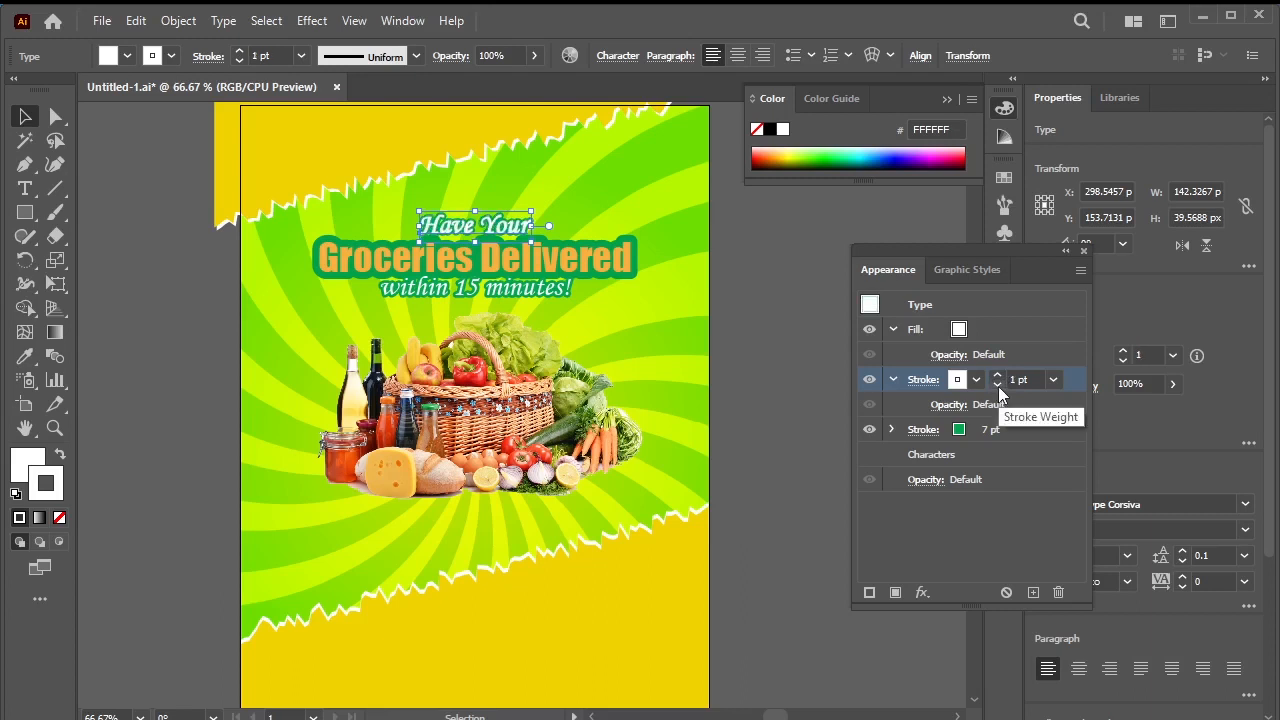
left_click(998, 386)
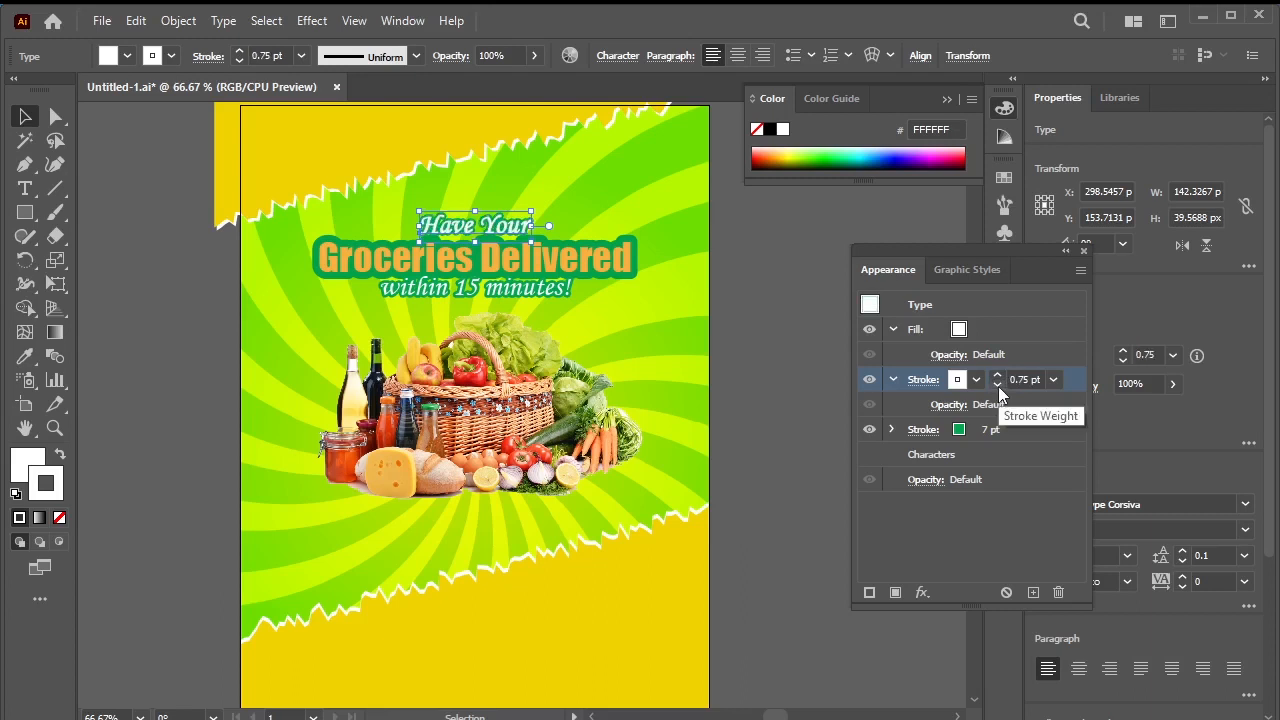
left_click(984, 515)
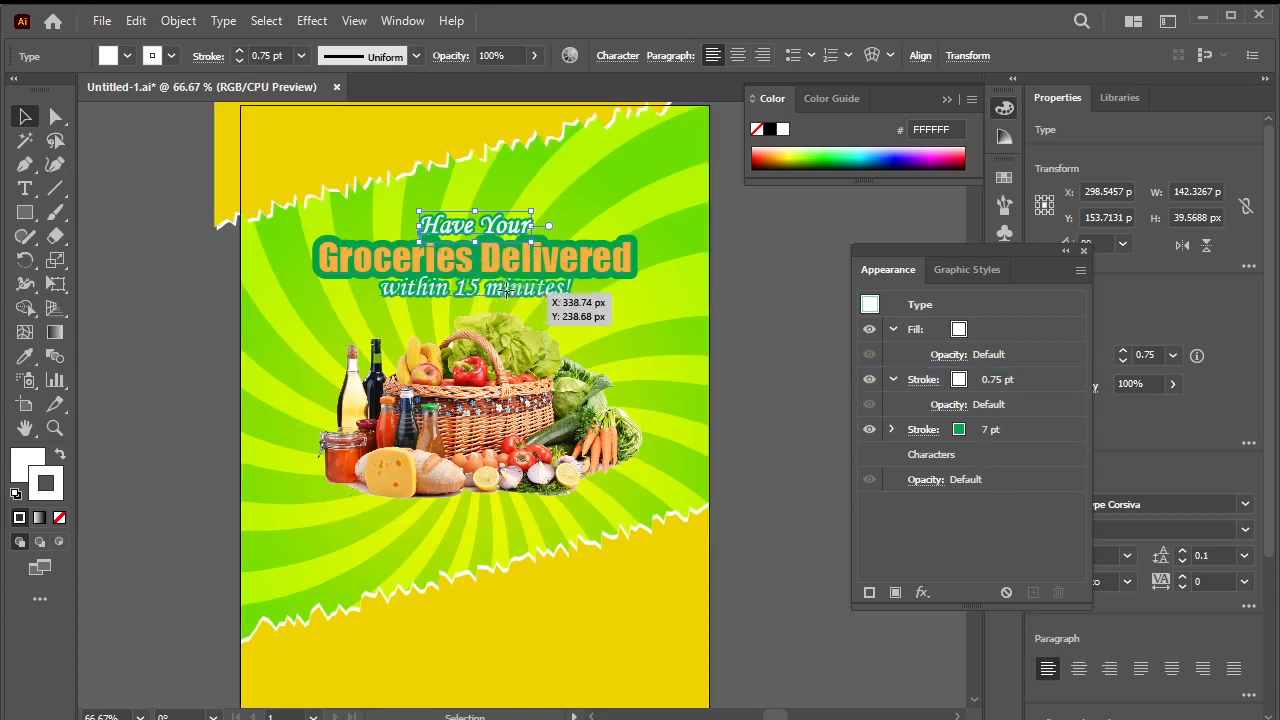
- Add a second stroke above the green one on "within 15 minutes!" and color it white
left_click(540, 292)
left_click(1009, 384)
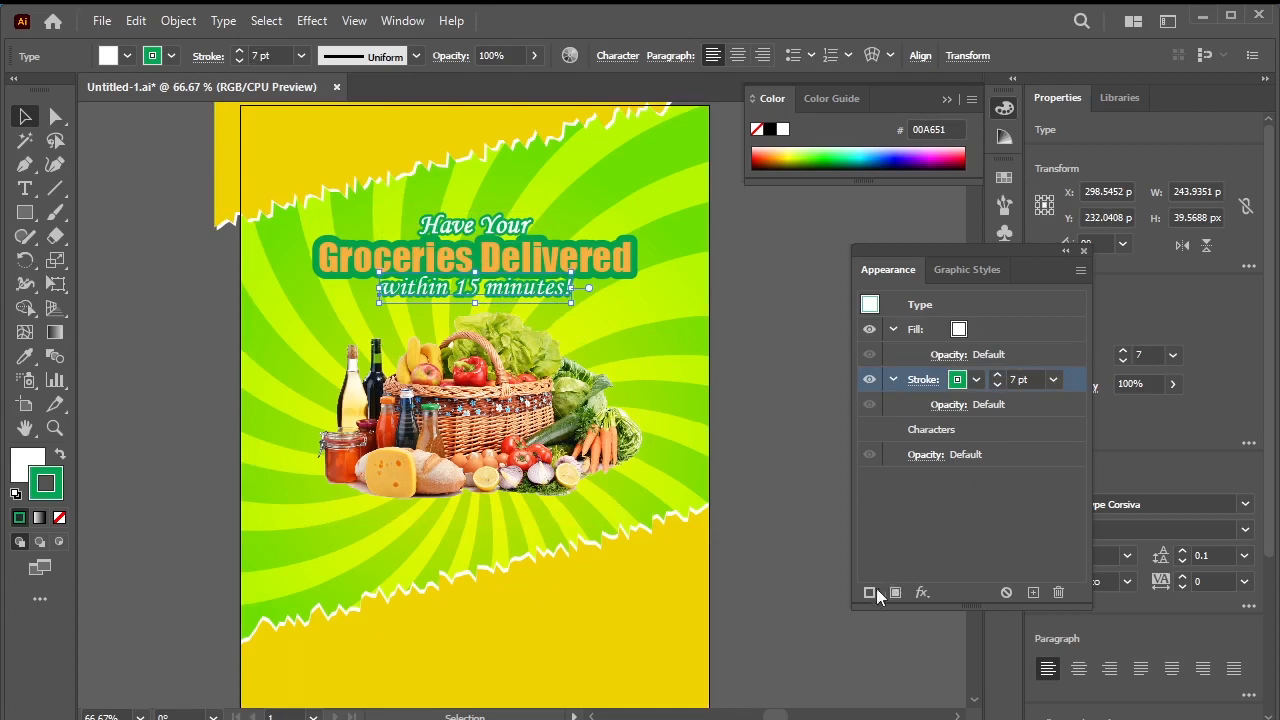
left_click(977, 381)
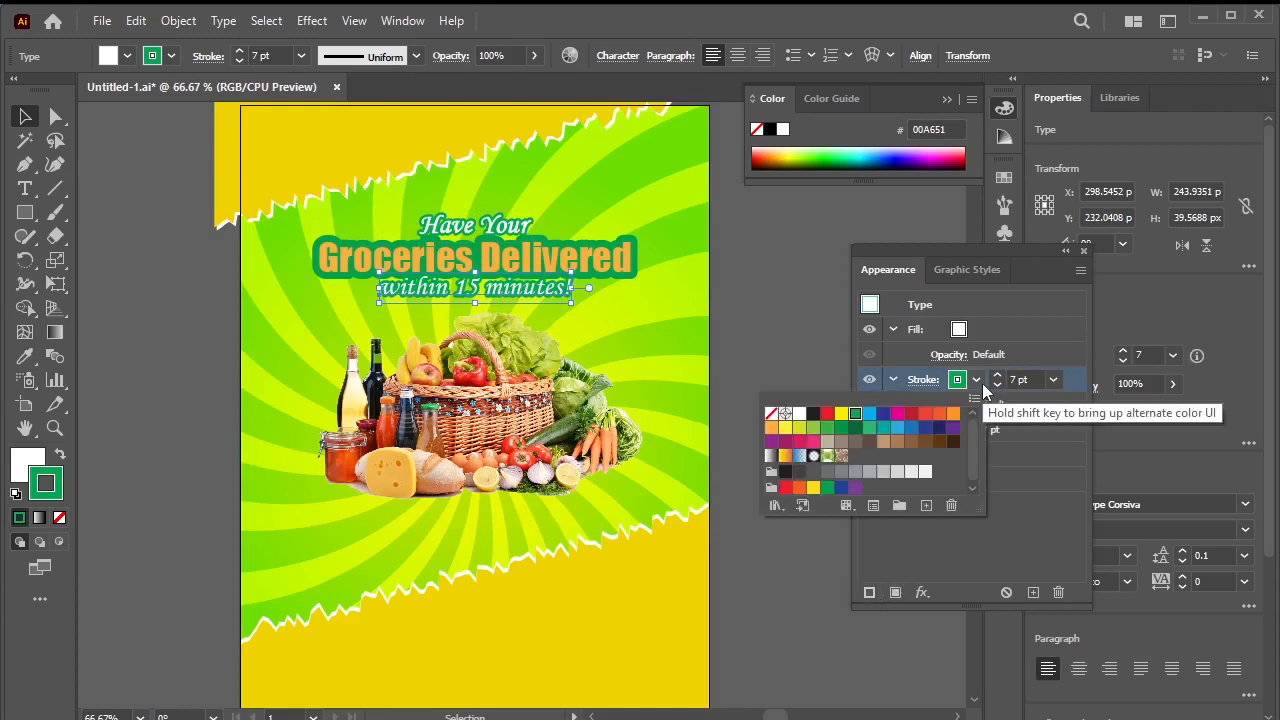
left_click(799, 414)
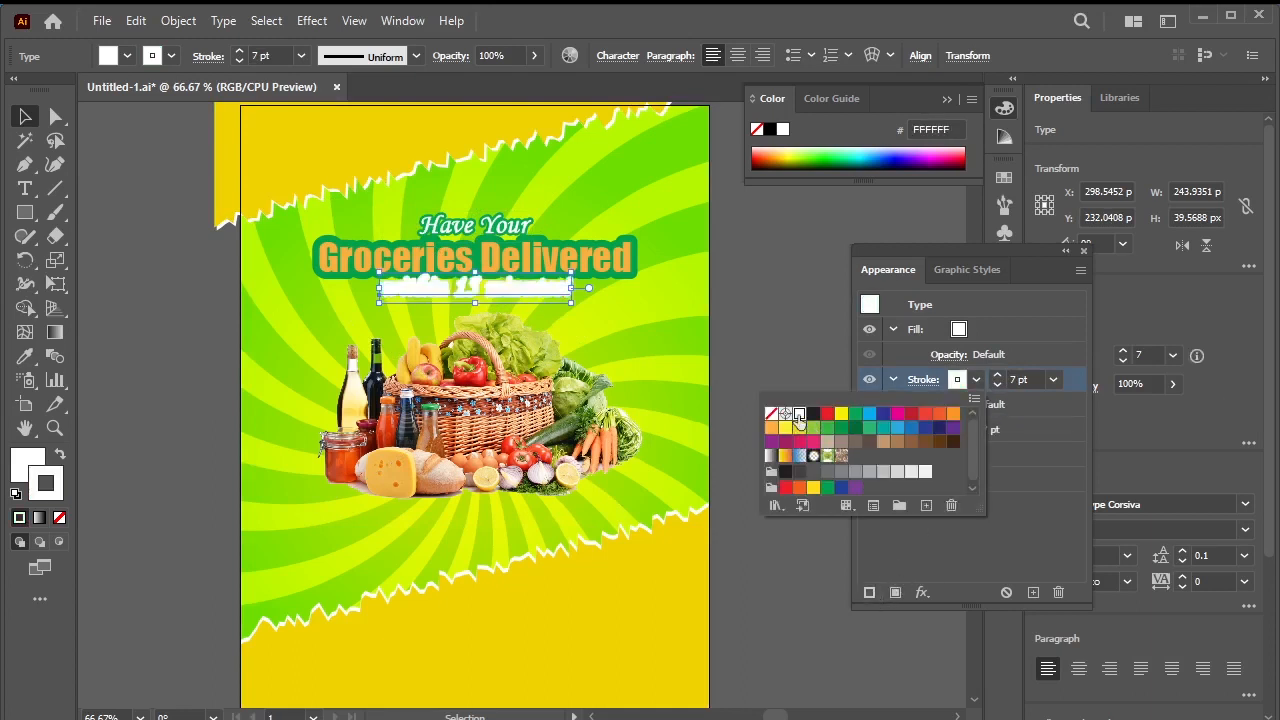
left_click(1001, 473)
- Set the weight of the white stroke on "within 15 minutes!" to 0.75 pt and deselect the text
left_click(1000, 388)
left_click(1000, 388)
left_click(1000, 388)
left_click(1000, 388)
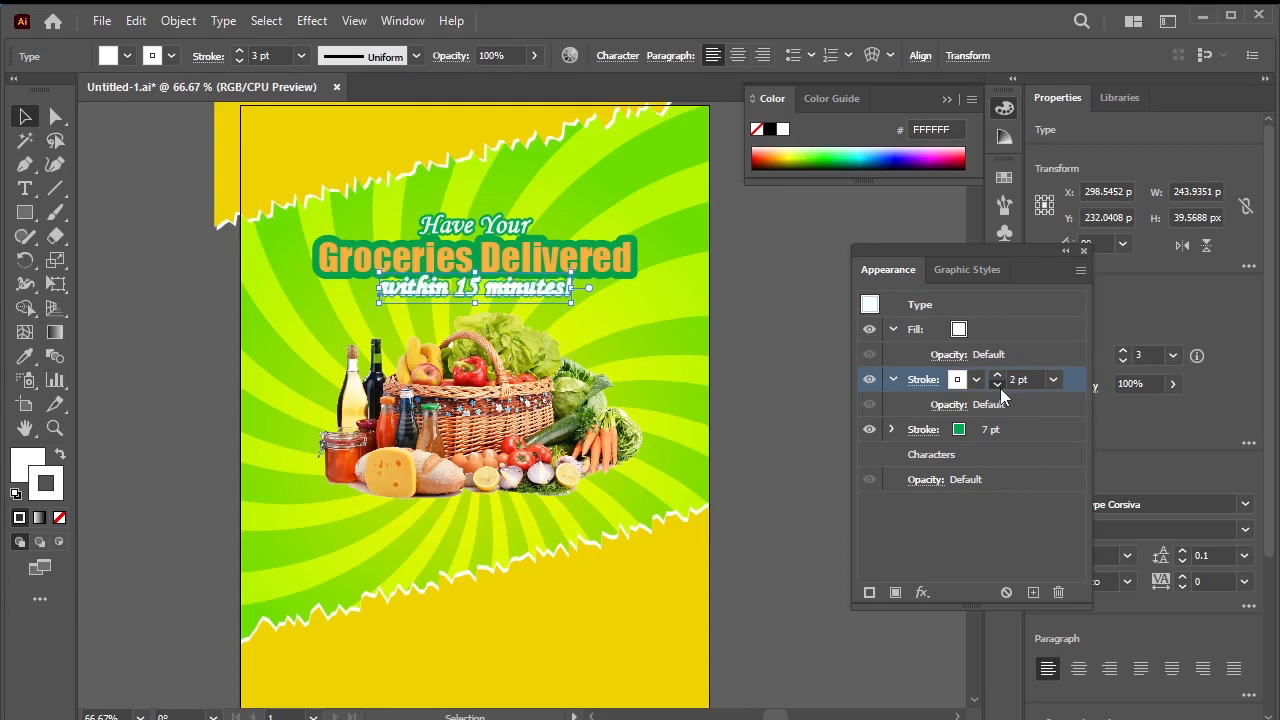
left_click(1000, 388)
left_click(1000, 388)
left_click(1000, 388)
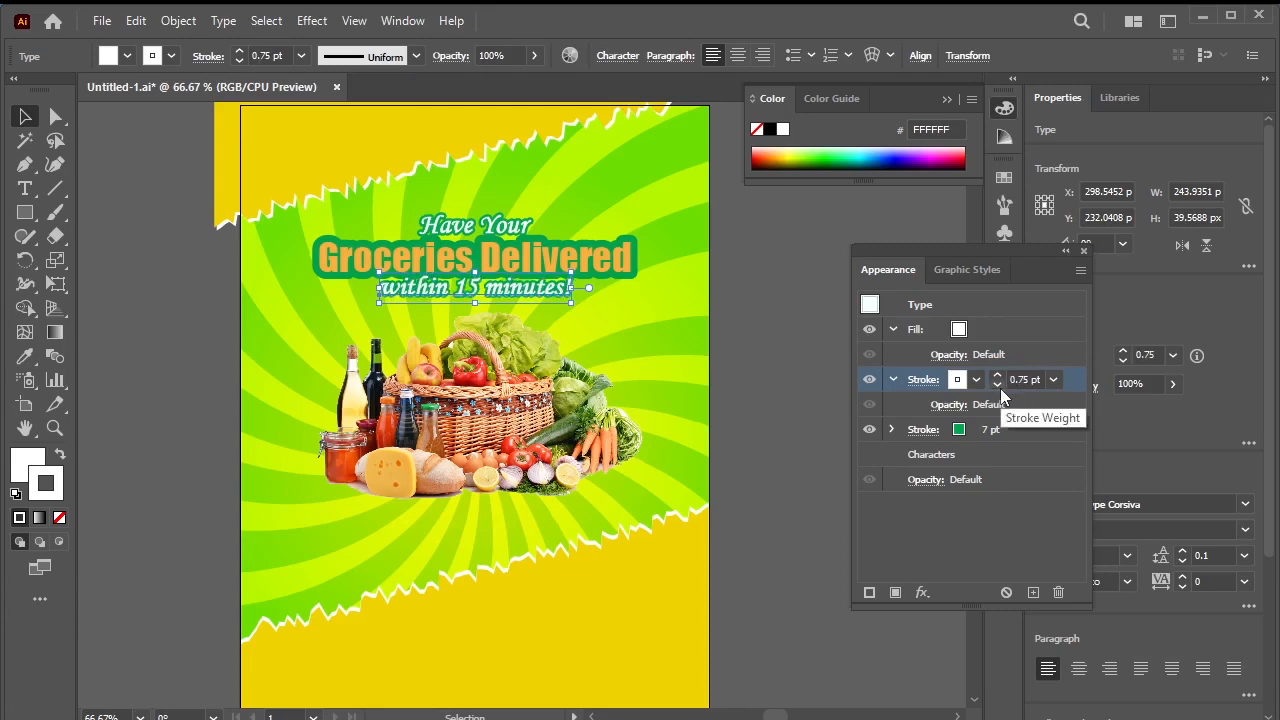
left_click(795, 350)
- Nudge "within 15 minutes!" slightly down, away from "Groceries Delivered"
scroll(512, 300, "up", 2)
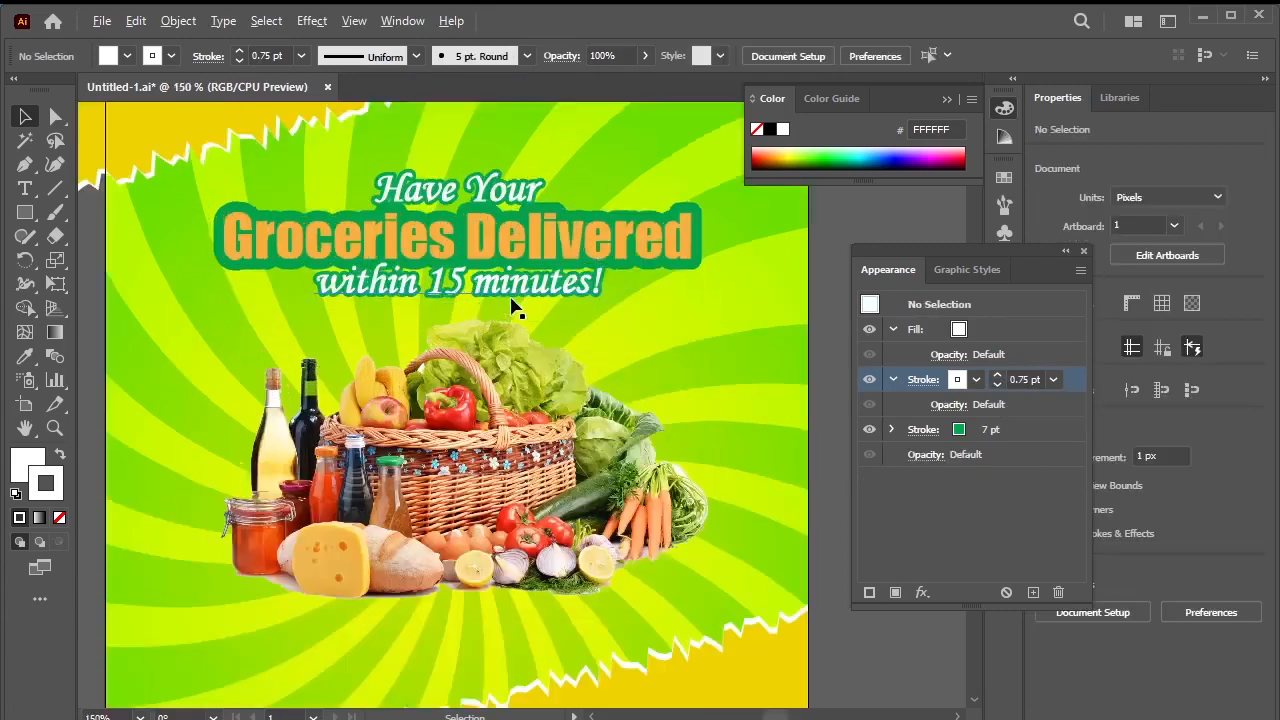
left_click(501, 286)
key("Down")
key("Down")
key("Down")
key("Down")
key("Down")
key("Down")
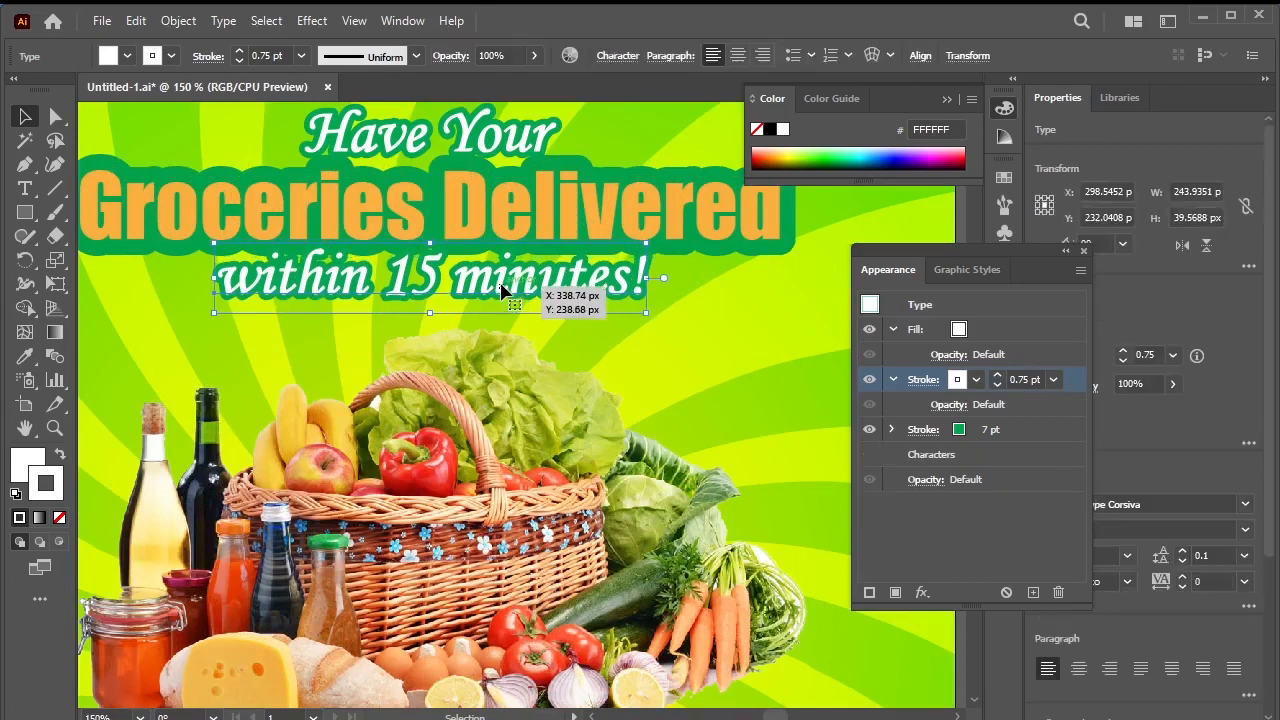
- Lower "within 15 minutes!" a little further beneath "Groceries Delivered"
key("Down")
key("Down")
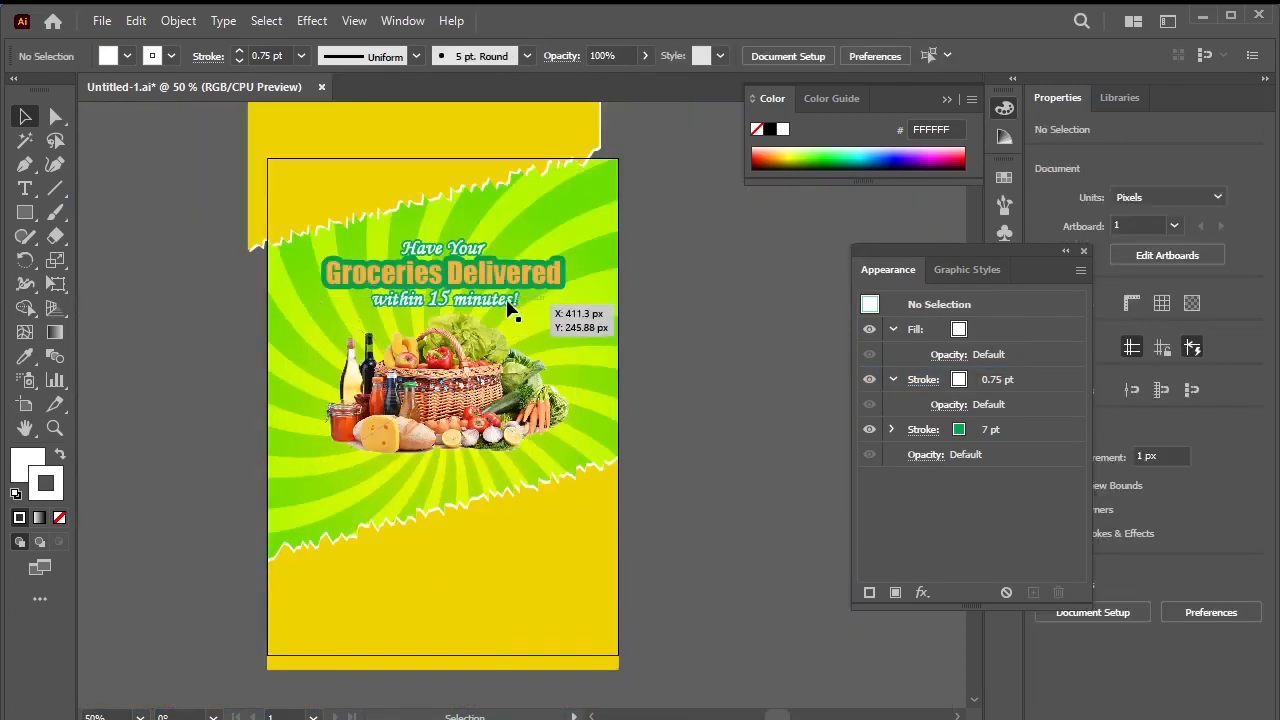
left_click(499, 303)
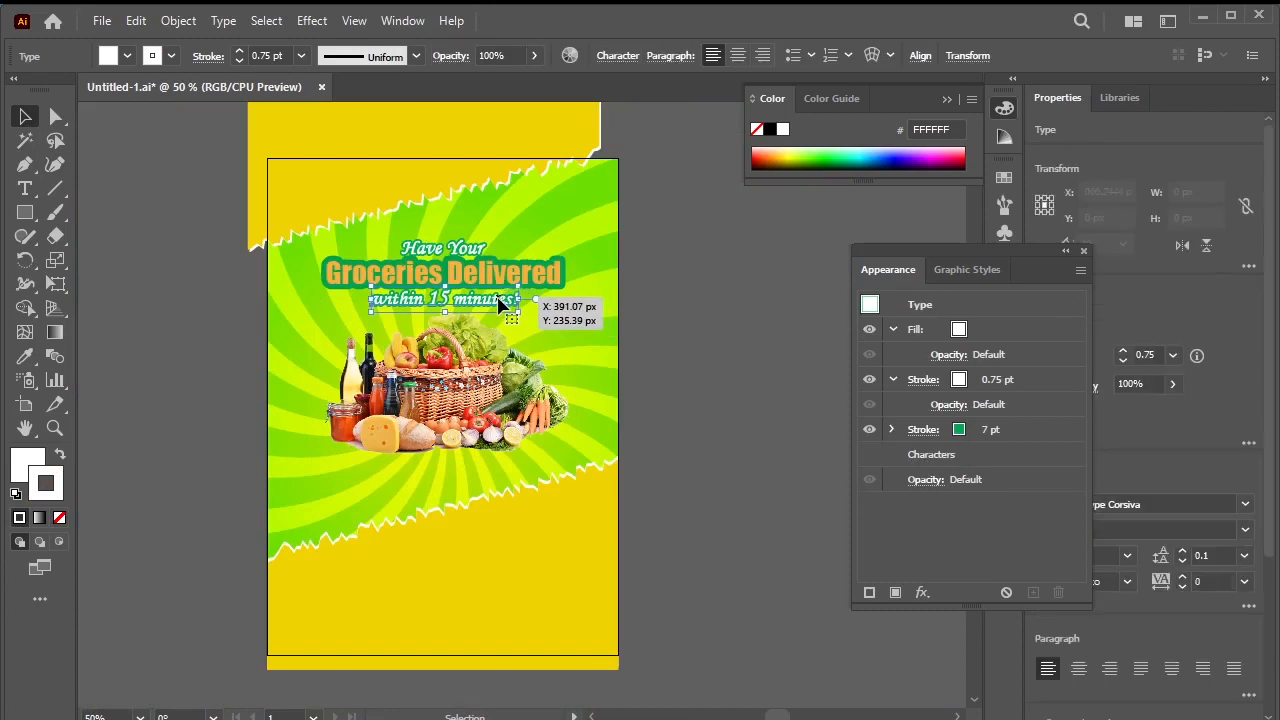
left_click_drag(499, 303, 499, 305)
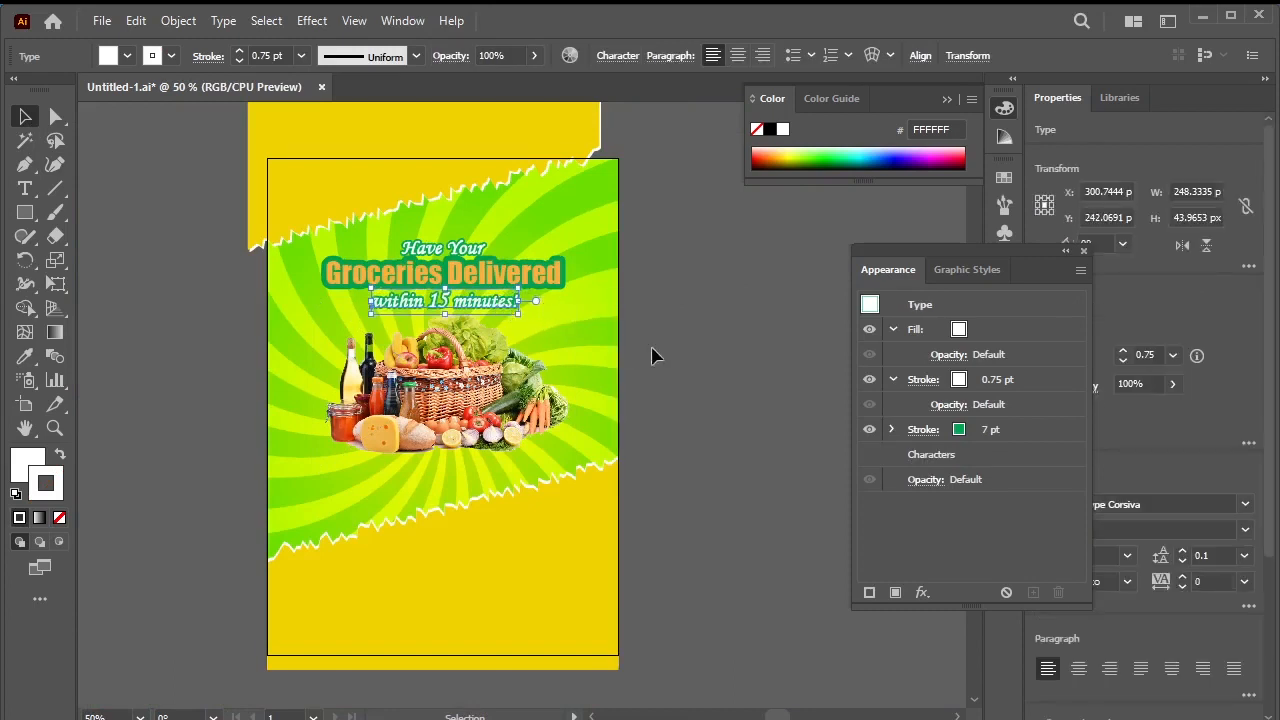
- Move the three headline lines up together, closer to the upper torn-paper edge and clear of the basket, and deselect them
left_click(445, 248, "shift")
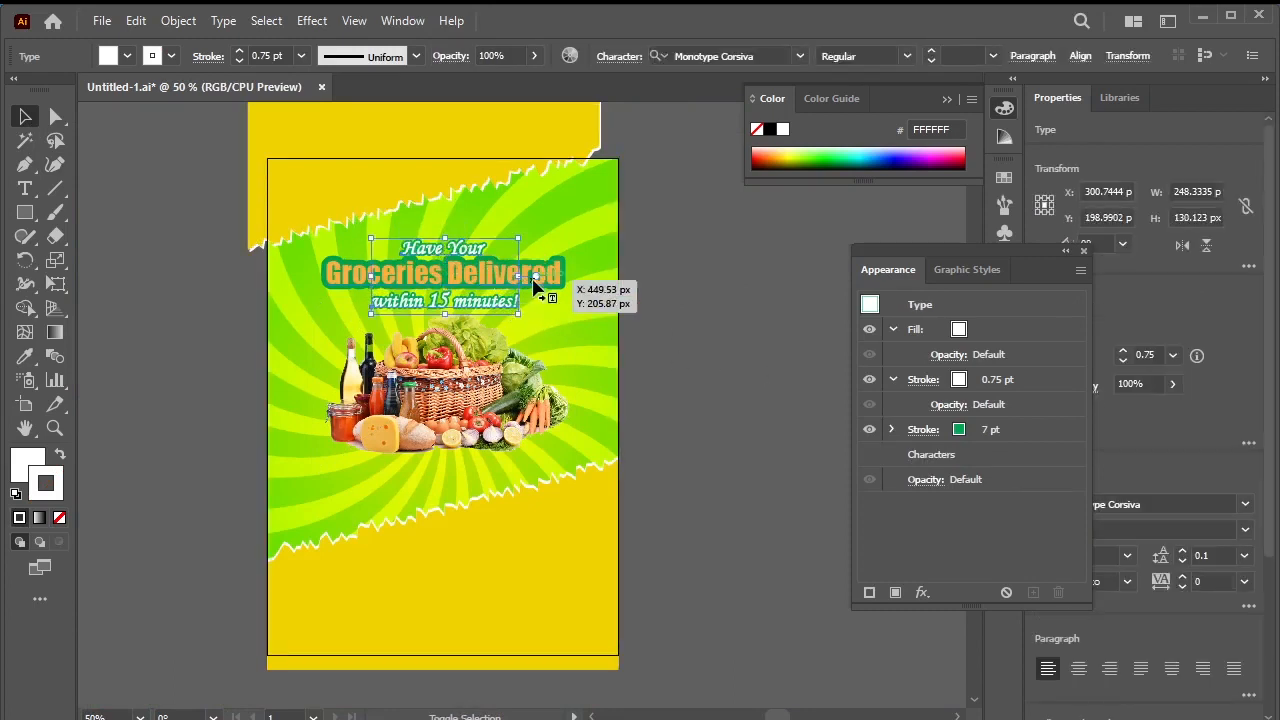
left_click(651, 287)
left_click(468, 266)
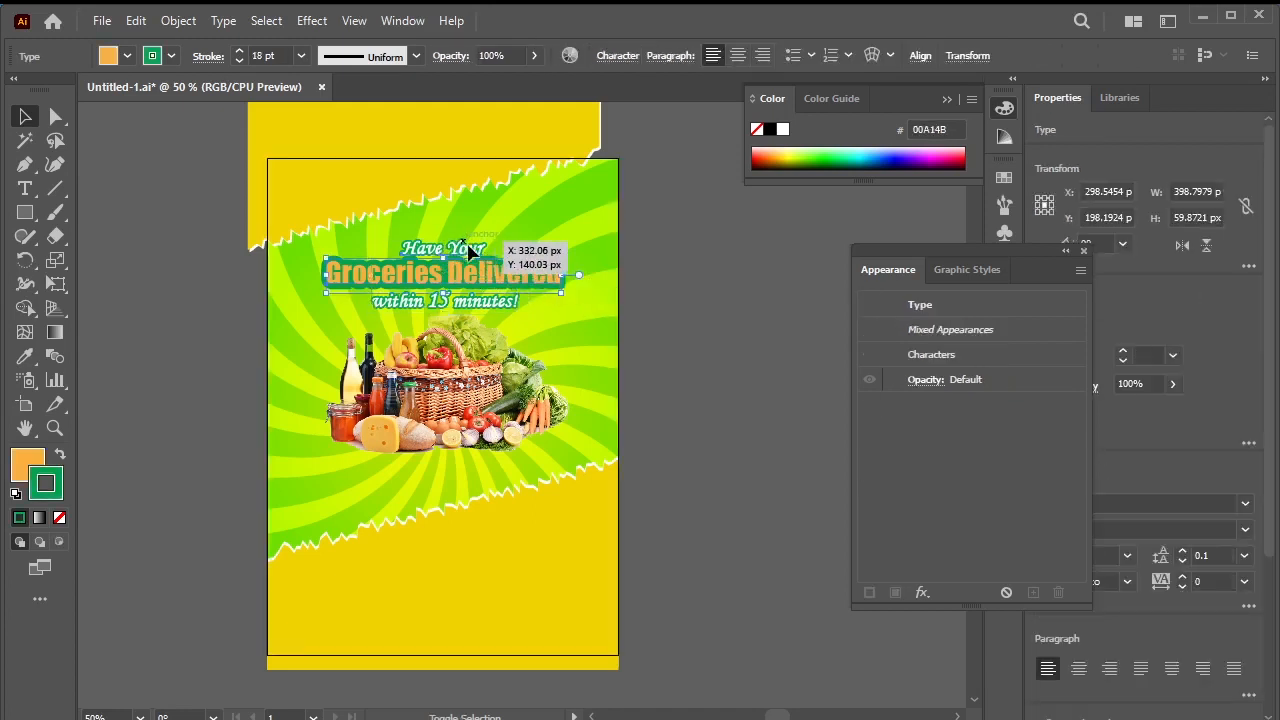
left_click(468, 252, "shift")
left_click(490, 312, "shift")
key("Up")
key("Up")
key("Up")
key("Up")
key("Up")
key("Up")
key("Up")
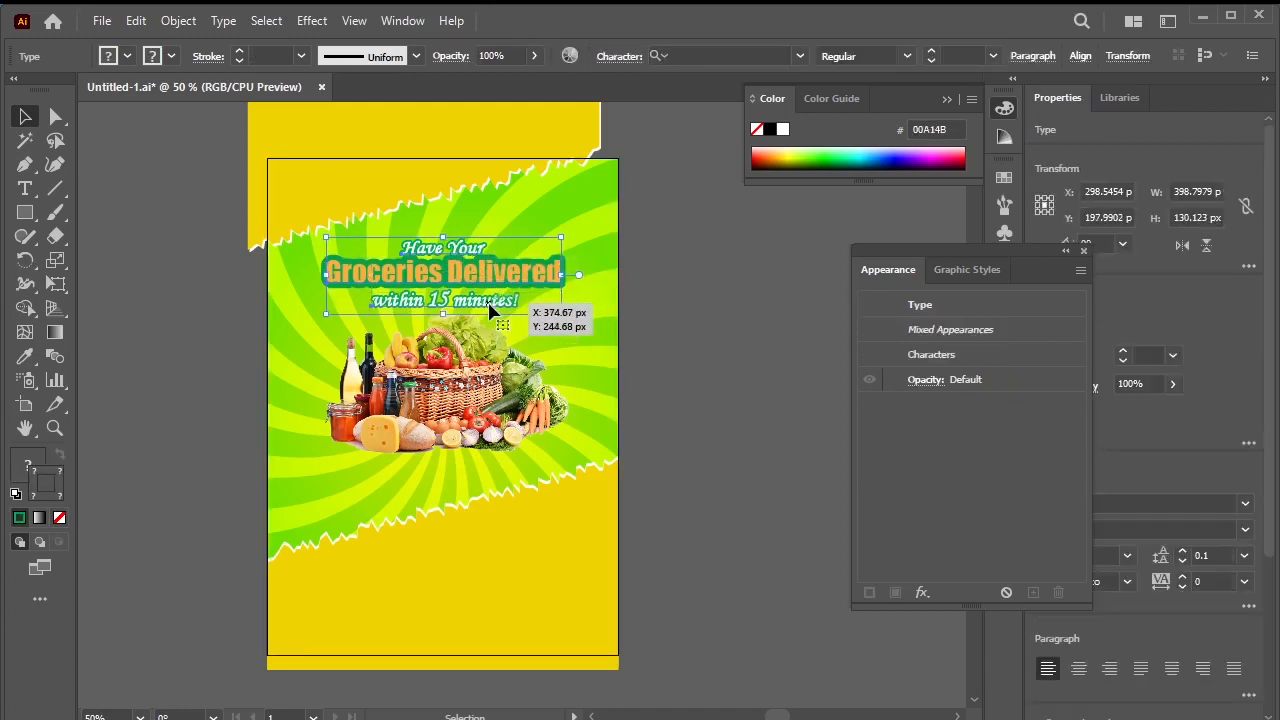
key("Up")
key("Up")
key("Up")
key("Up")
key("Up")
key("Up")
key("Up")
key("Up")
key("Up")
key("Up")
key("Up")
key("Up")
key("Up")
key("Up")
key("Up")
key("Up")
key("Up")
key("Up")
key("Up")
key("Up")
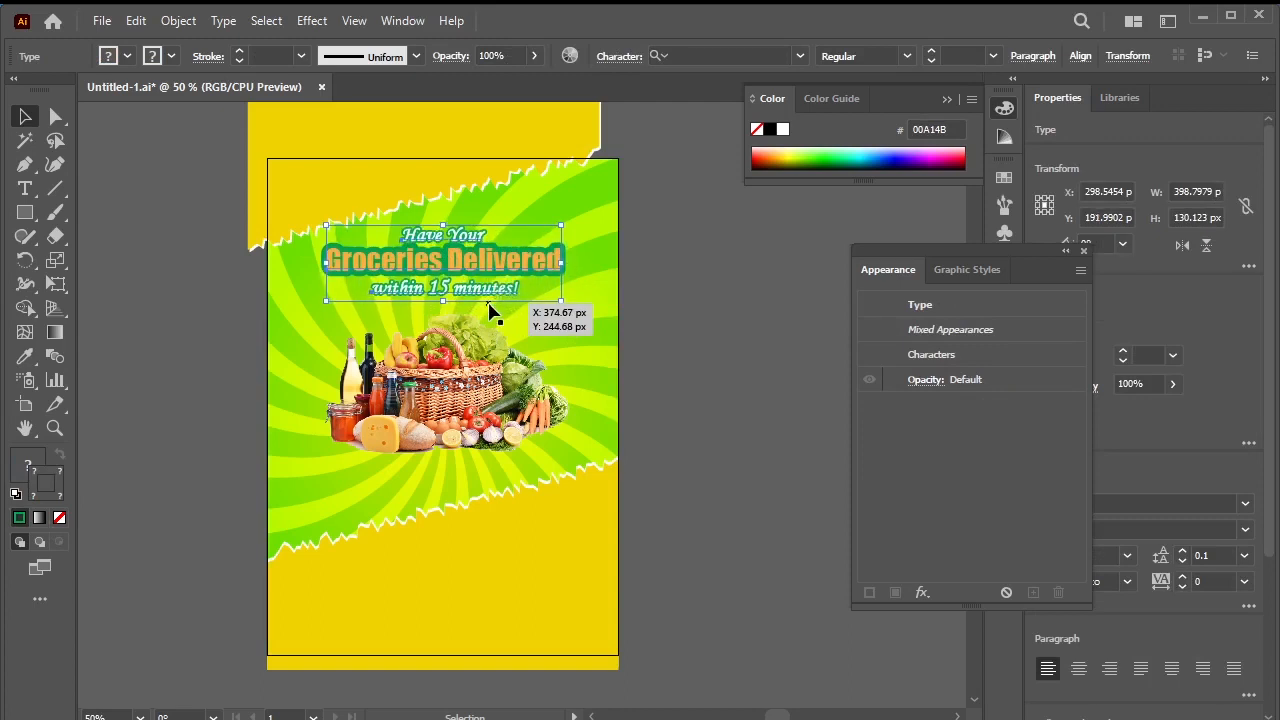
key("Up")
key("Up")
key("Up")
key("Up")
key("Up")
key("Up")
key("Up")
key("Up")
key("Up")
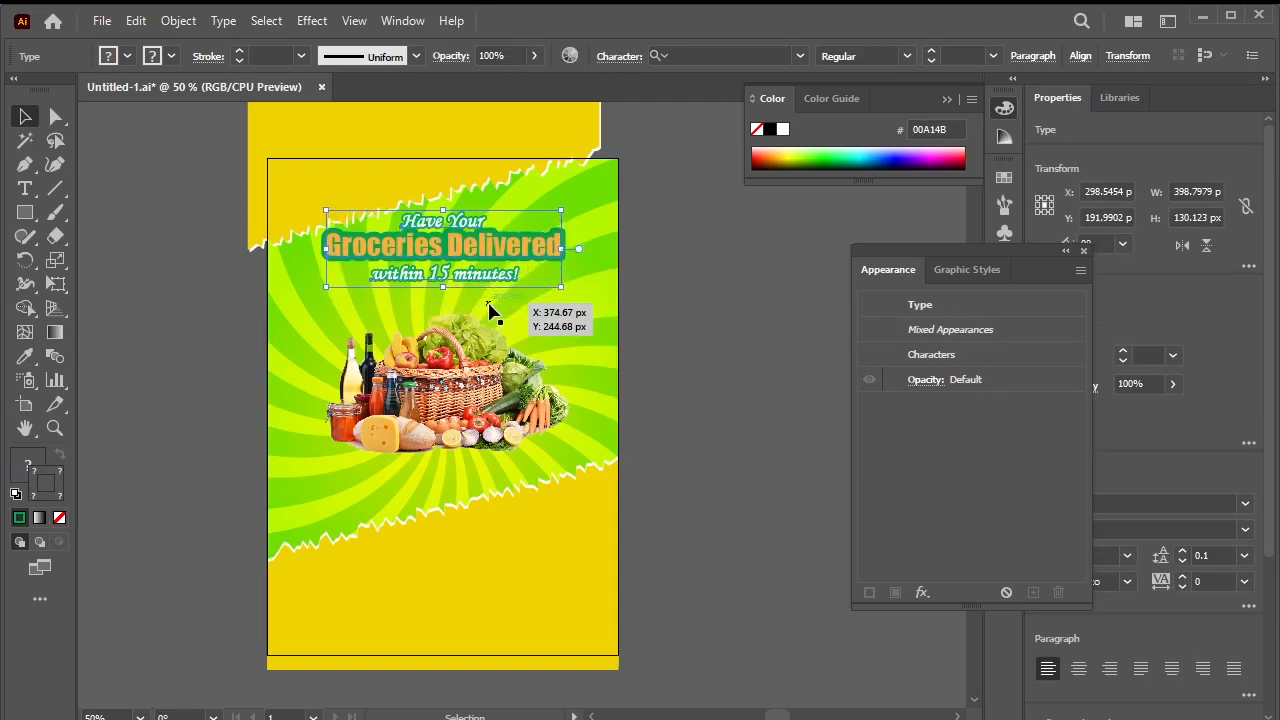
left_click(723, 231)
- Shift the upper yellow torn-paper group slightly up and to the left, away from the headline, and deselect it
scroll(500, 251, "up", 2)
left_click(349, 222)
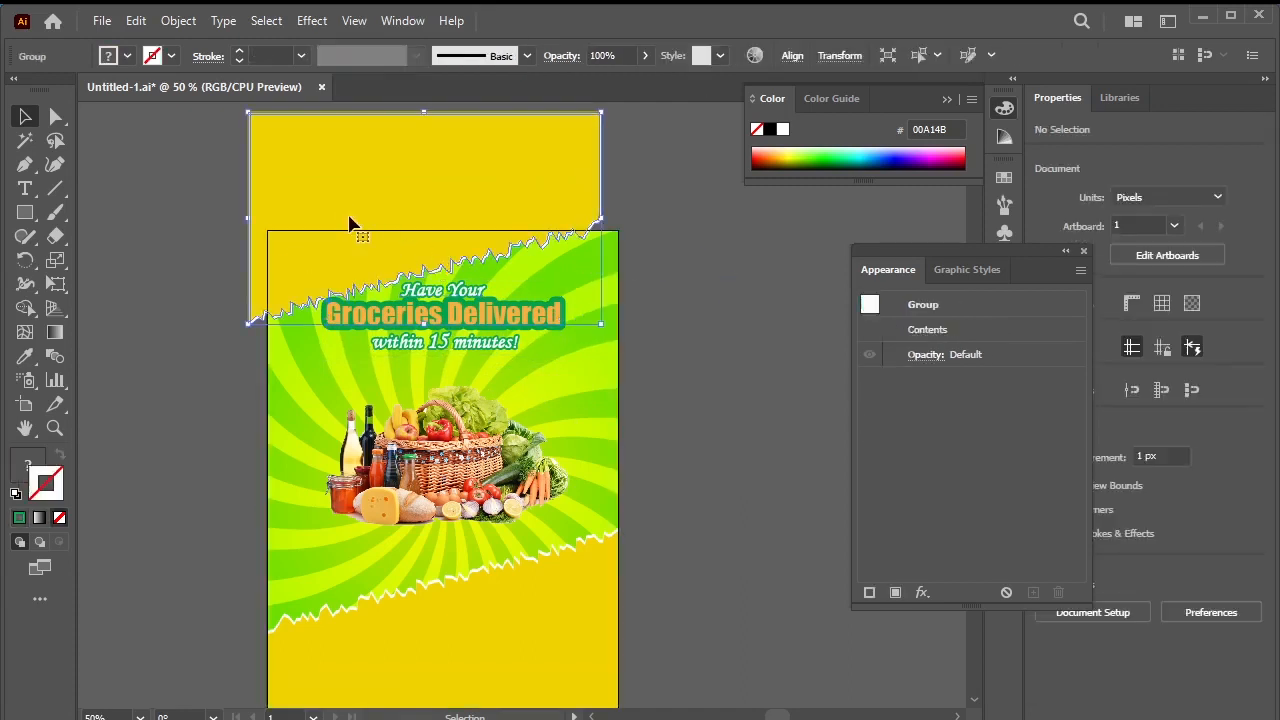
left_click(664, 160)
left_click_drag(457, 170, 453, 157)
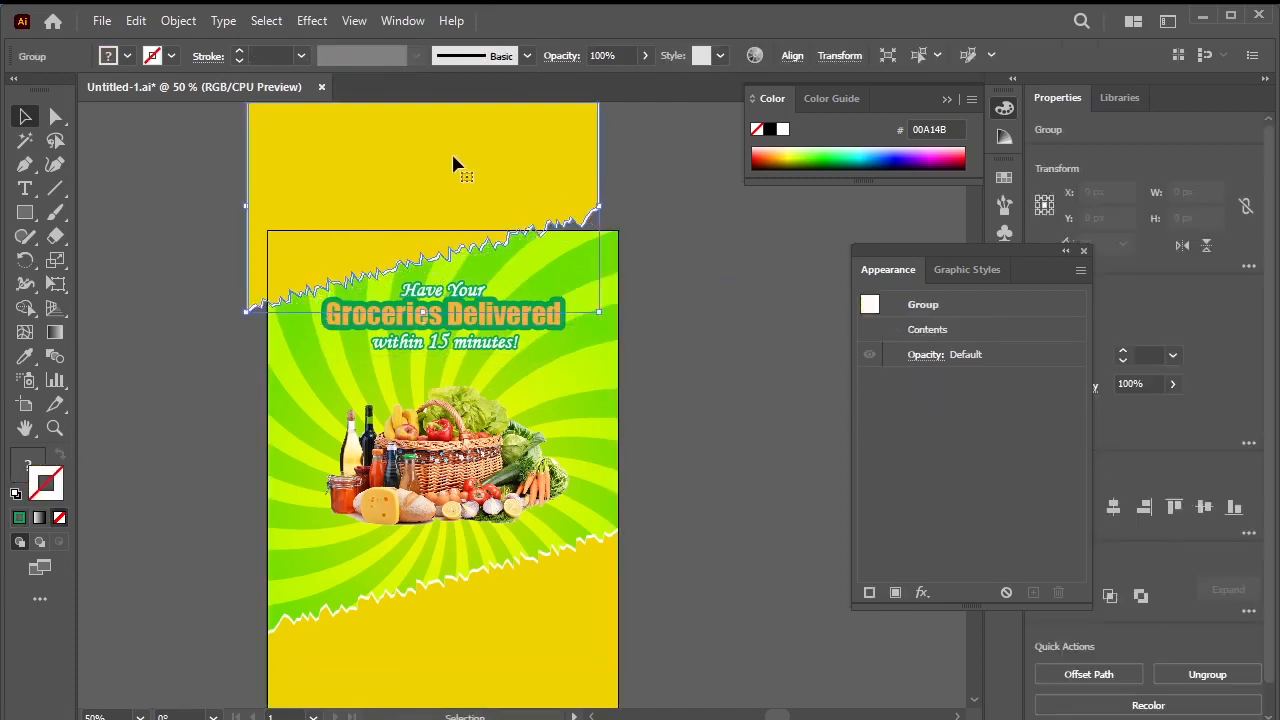
left_click(704, 280)
scroll(712, 355, "down", 2)
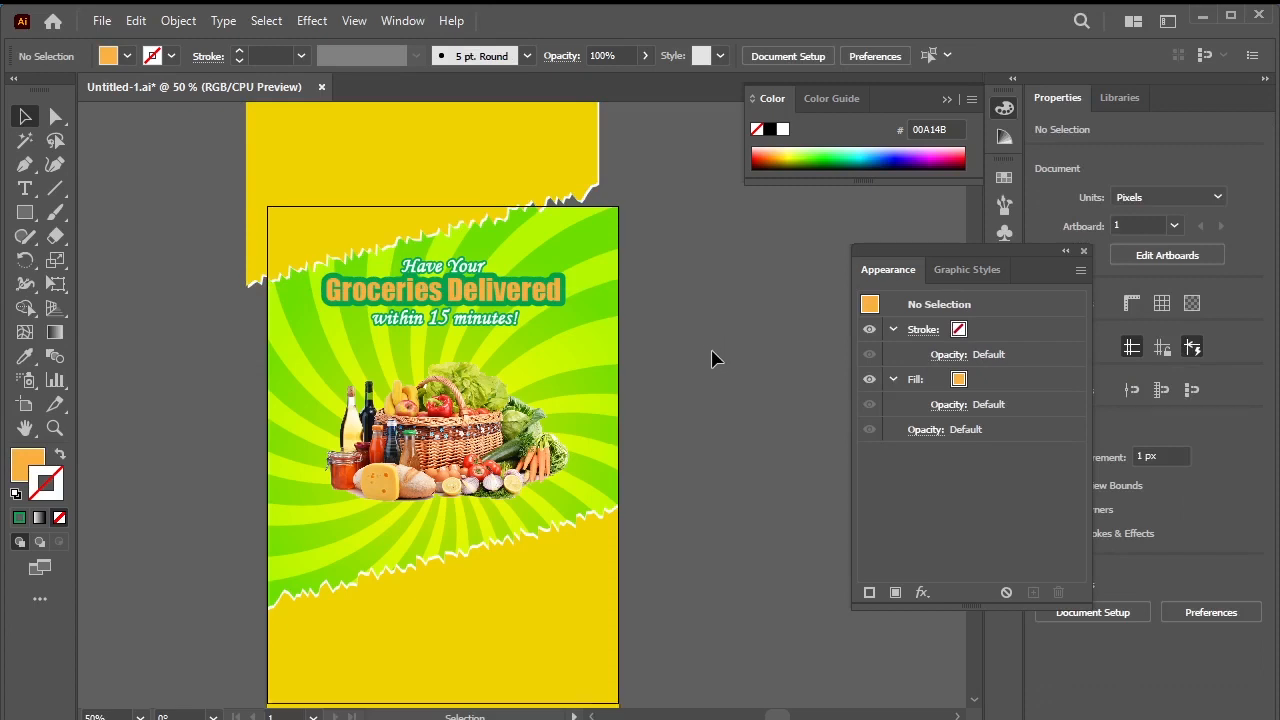
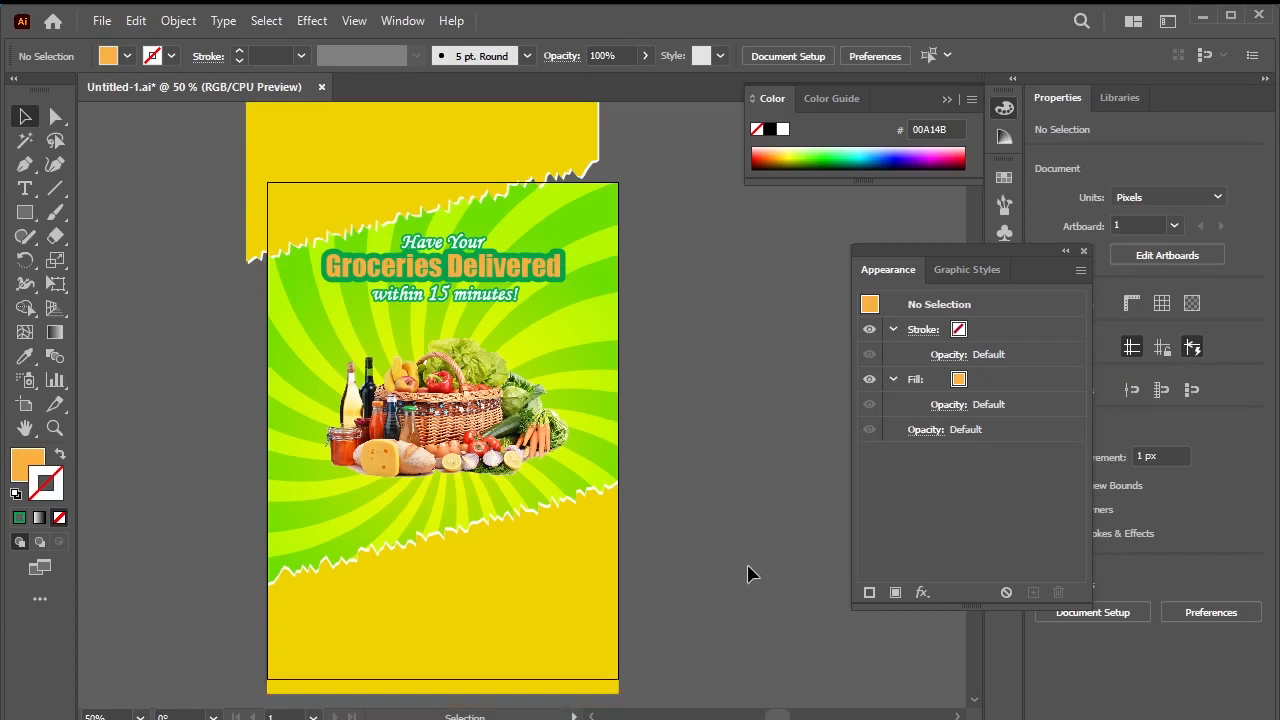
- Draw a rectangle about 283 × 64 px with fully rounded ends, centered horizontally on the lower yellow paper
left_click(25, 212)
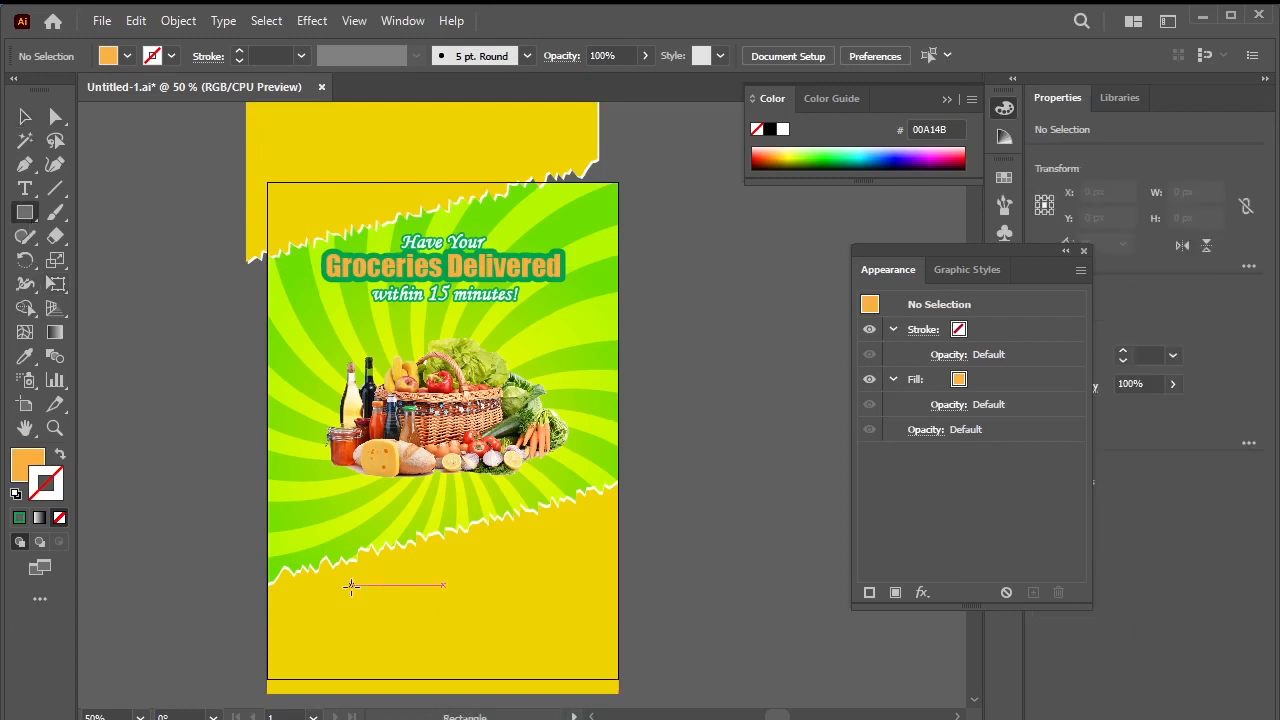
left_click_drag(350, 586, 519, 622)
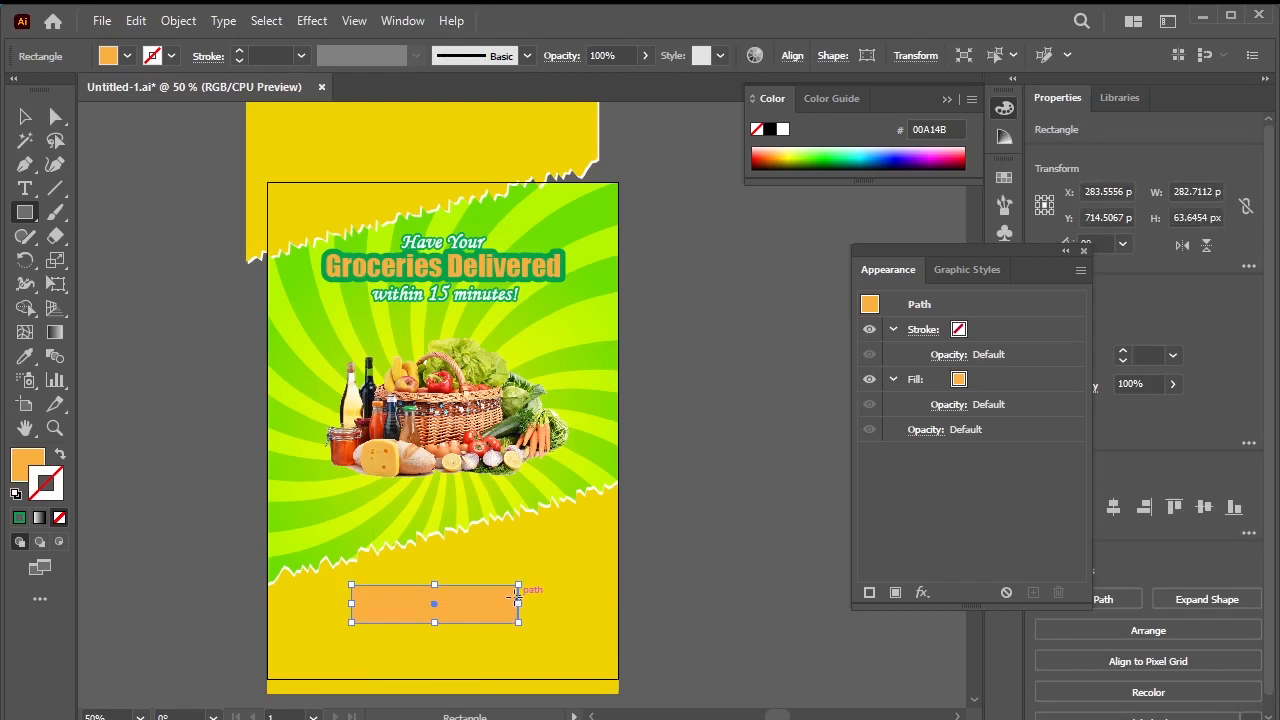
left_click(27, 118)
left_click(55, 117)
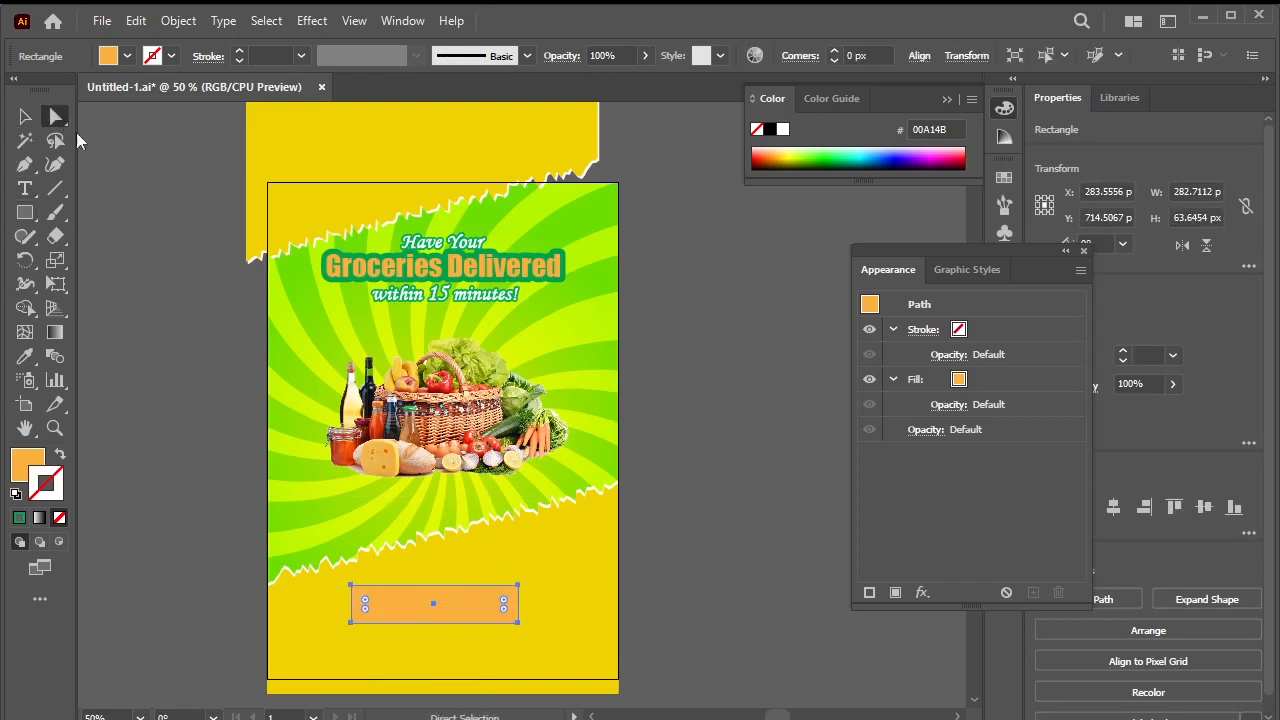
left_click_drag(507, 605, 450, 607)
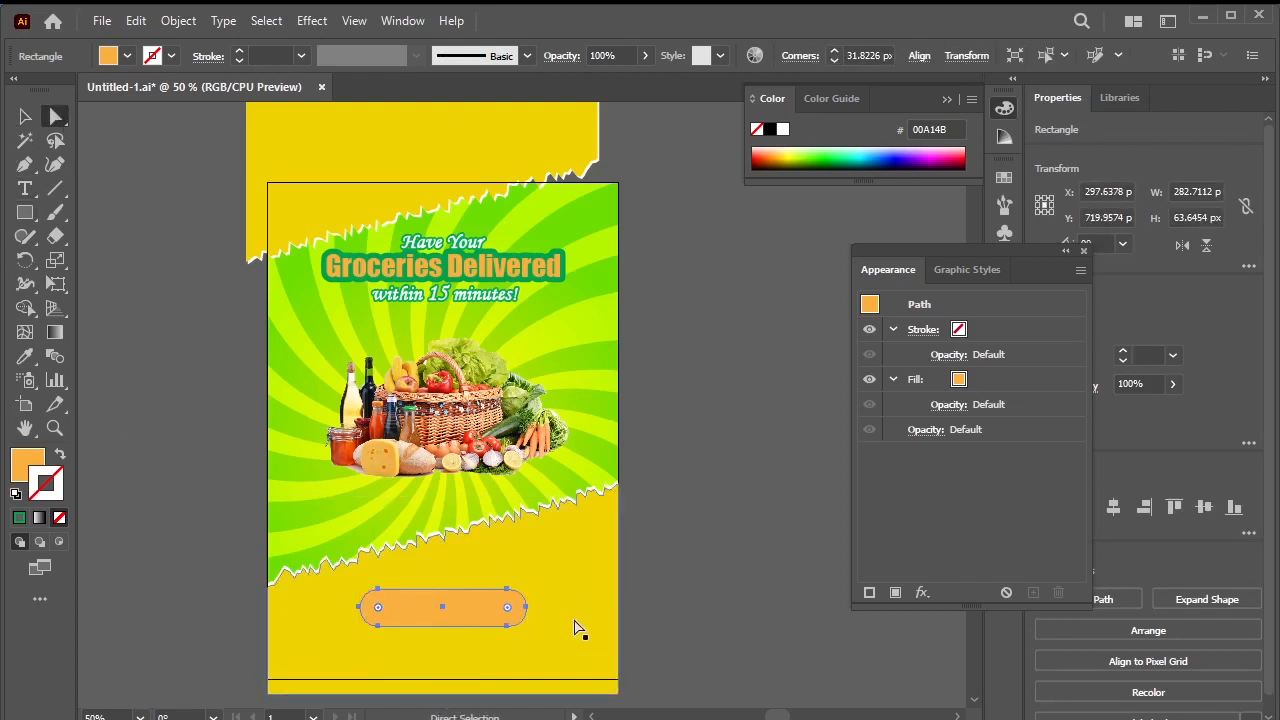
- Fill the rounded rectangle with the sunburst's bright green 6EDF00, remove its stroke and deselect it
left_click(25, 356)
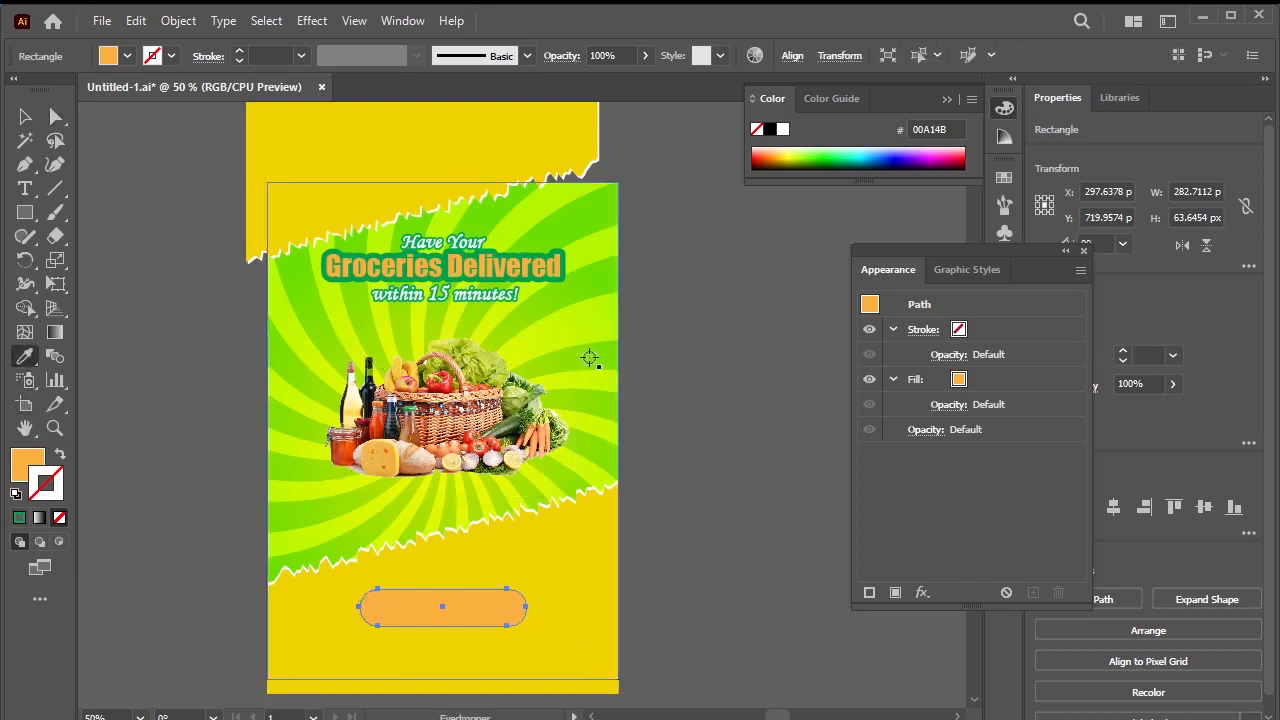
left_click(562, 256)
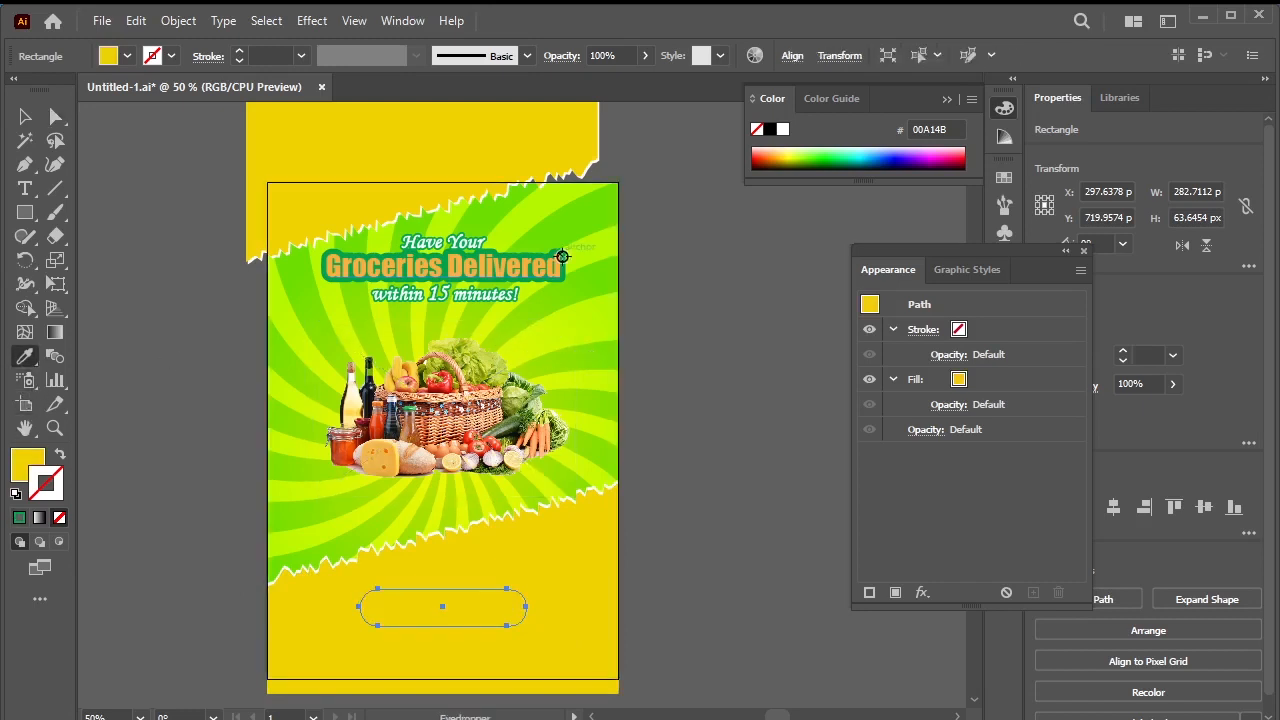
key("x")
left_click(605, 213, "shift")
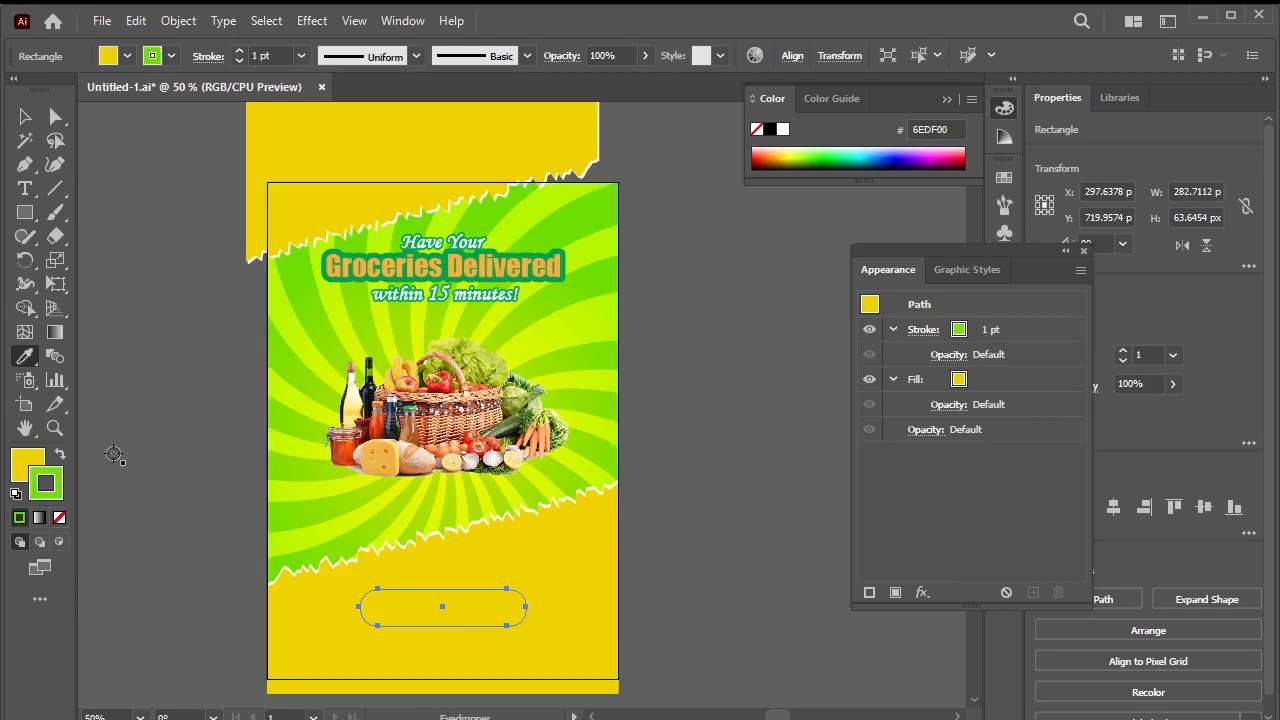
left_click(60, 457)
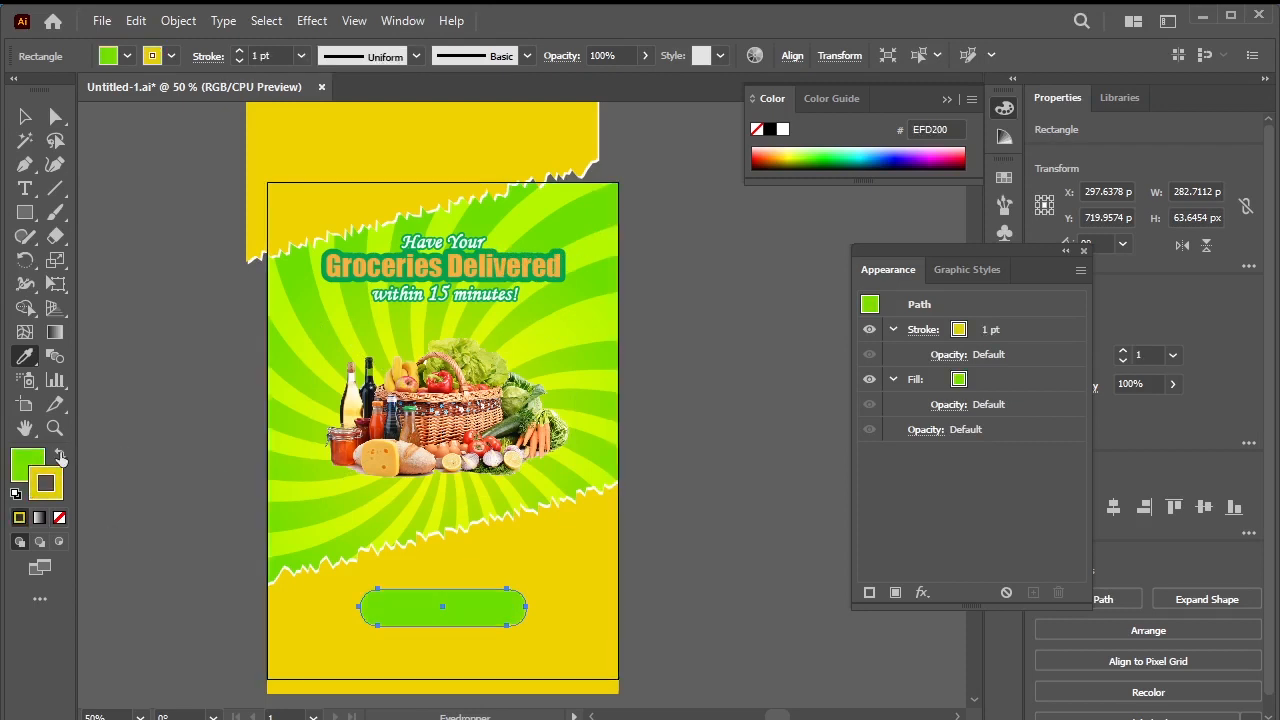
left_click(59, 517)
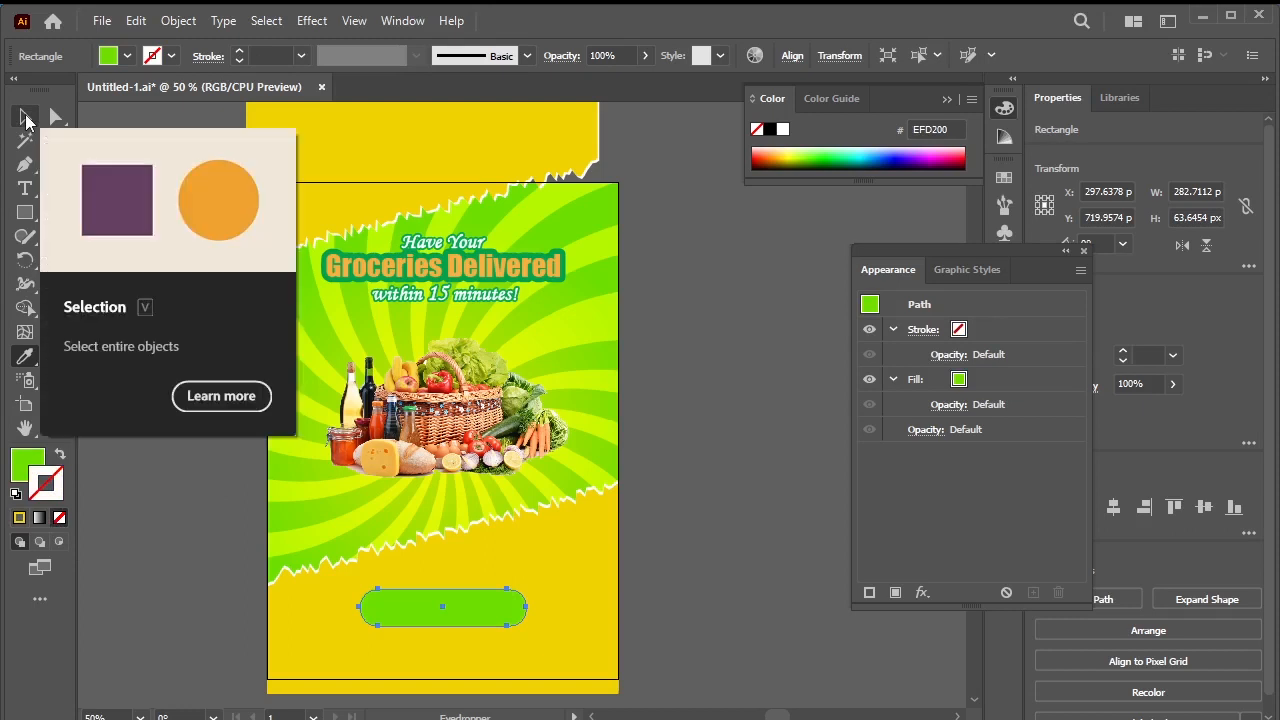
left_click(25, 118)
left_click(694, 557)
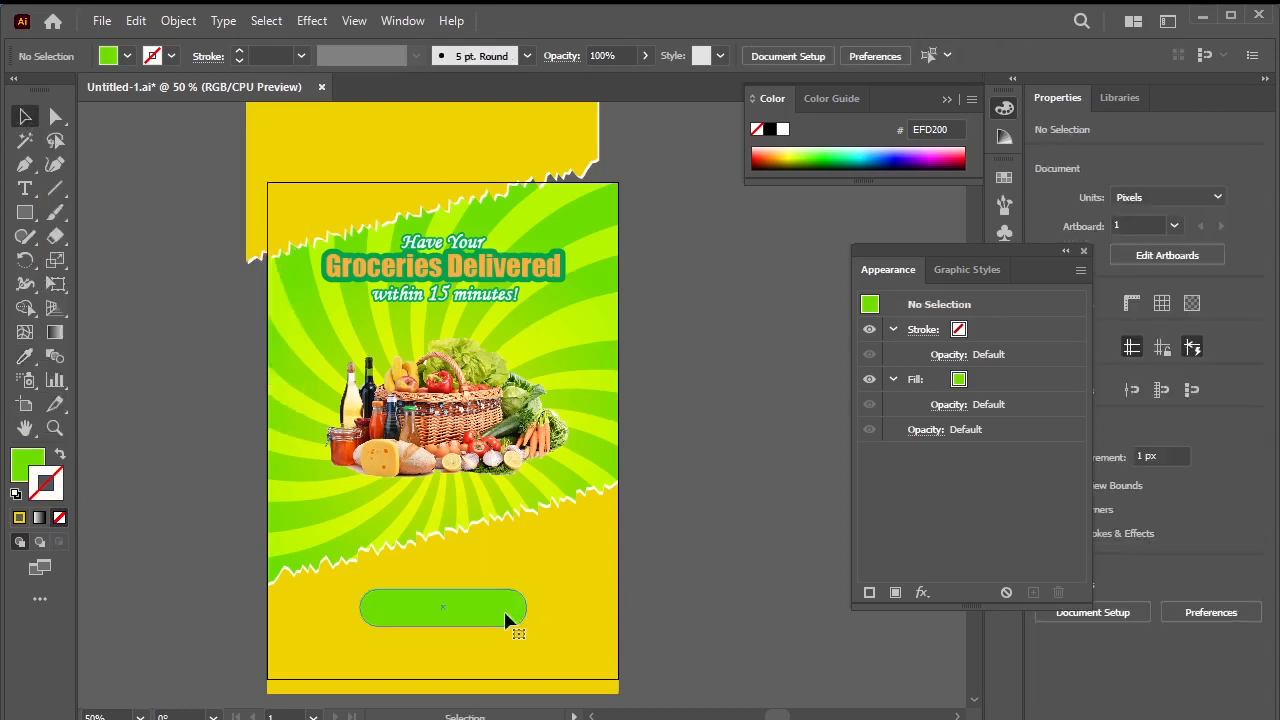
- Add a Drop Shadow effect to the green rounded rectangle with a blur of 0 px
left_click(505, 615)
left_click(310, 21)
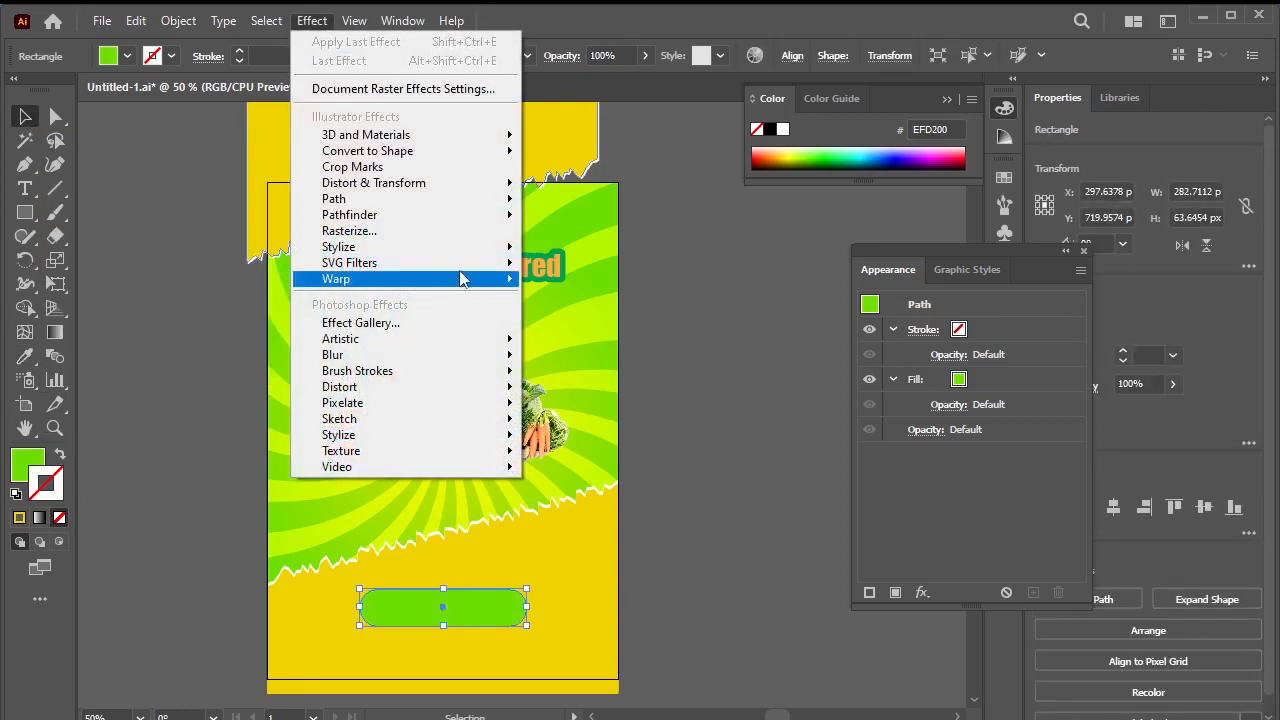
mouse_move(512, 255)
left_click(604, 257)
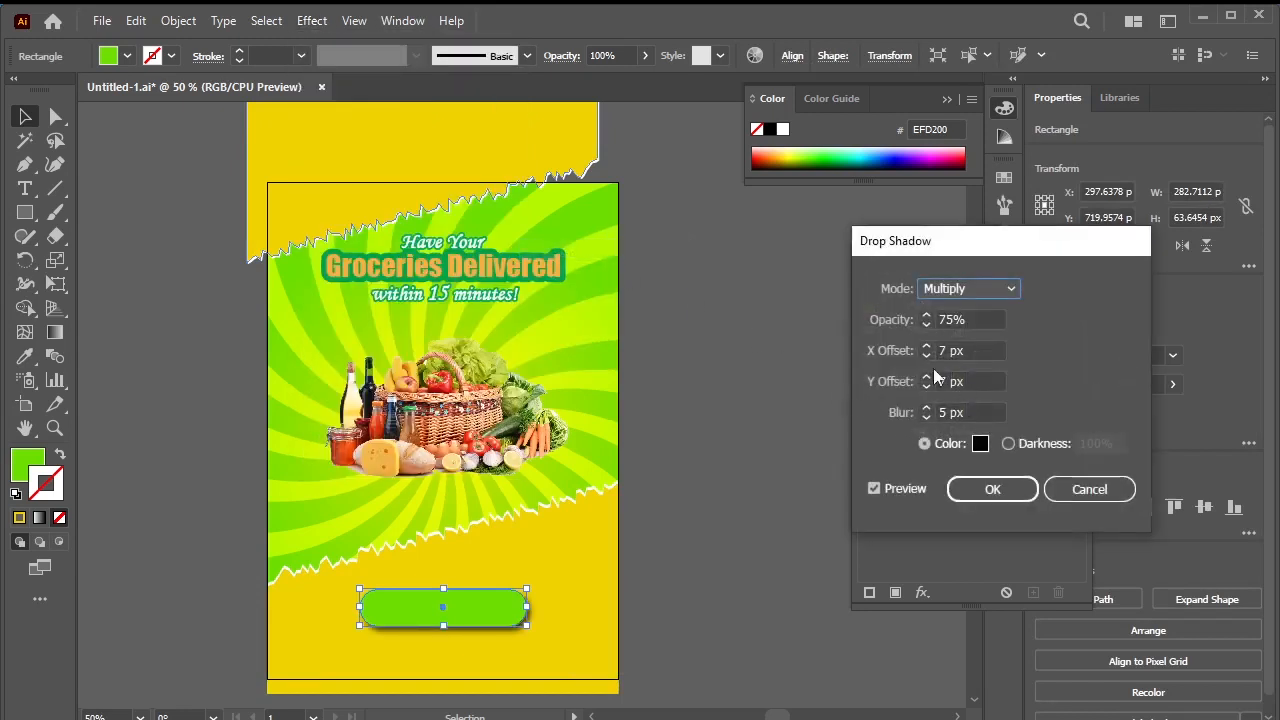
double_click(925, 416)
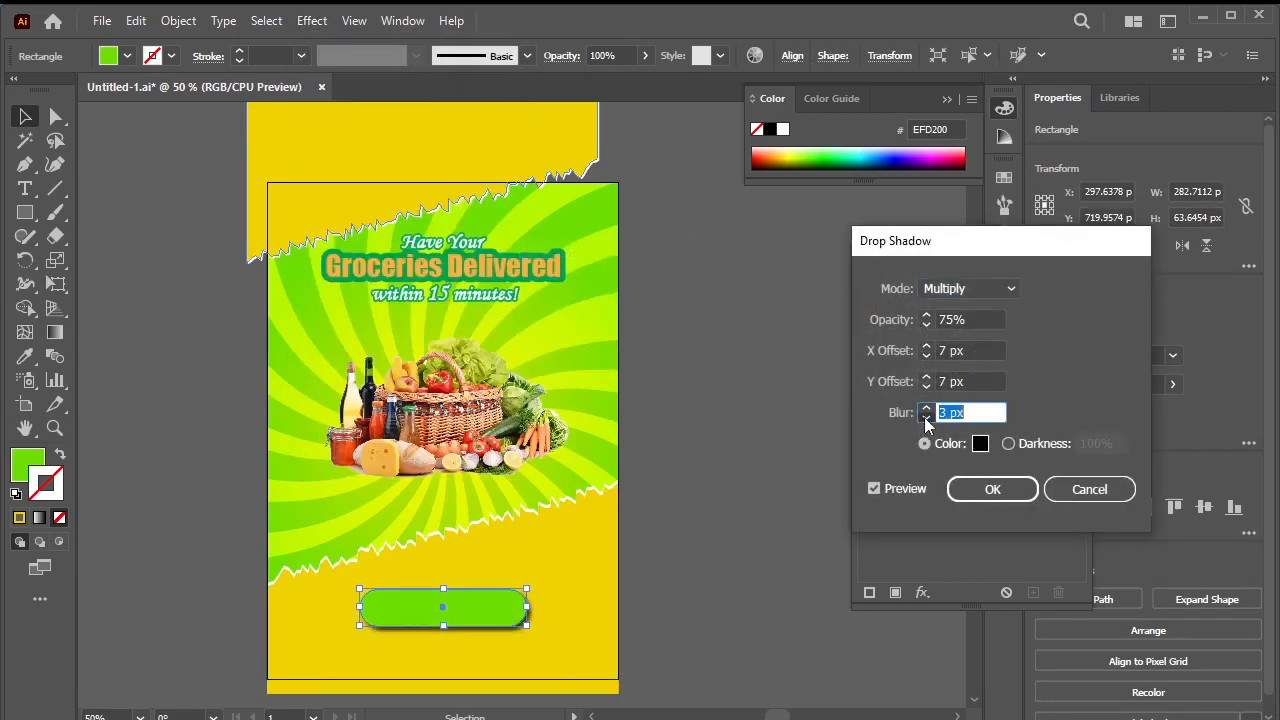
triple_click(925, 417)
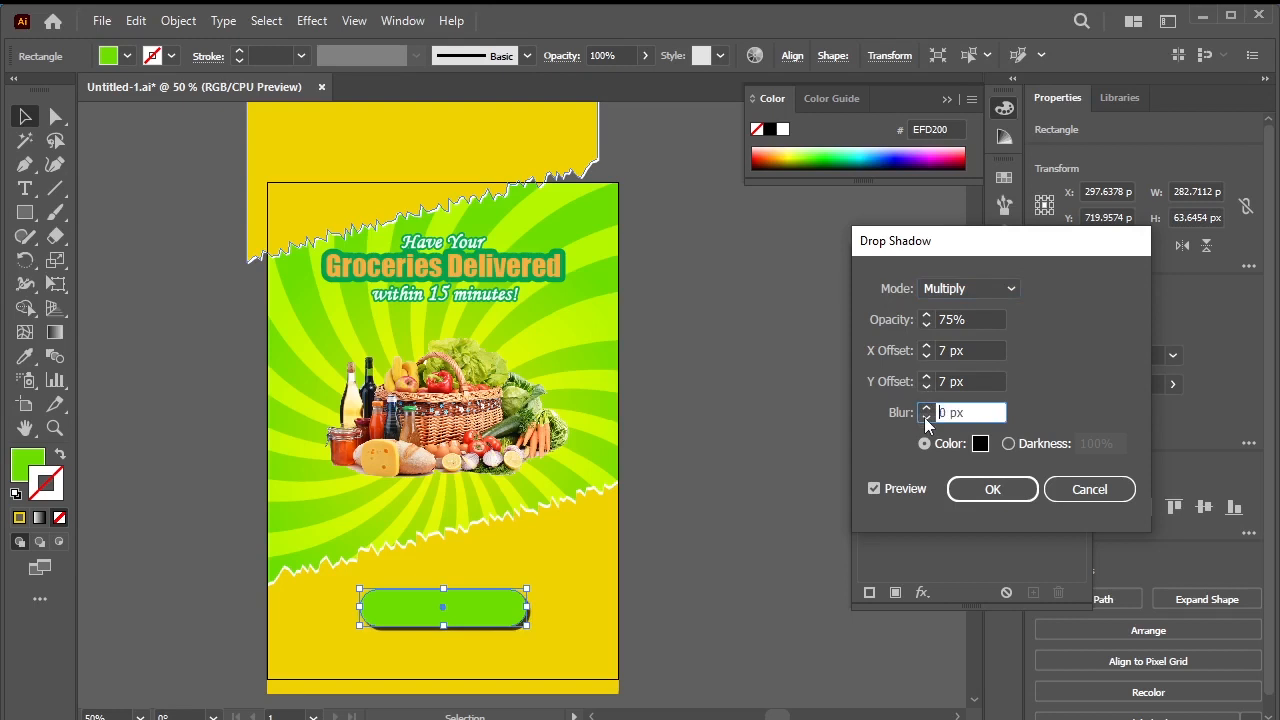
- Set the drop shadow's color to dark green 085103
left_click(980, 444)
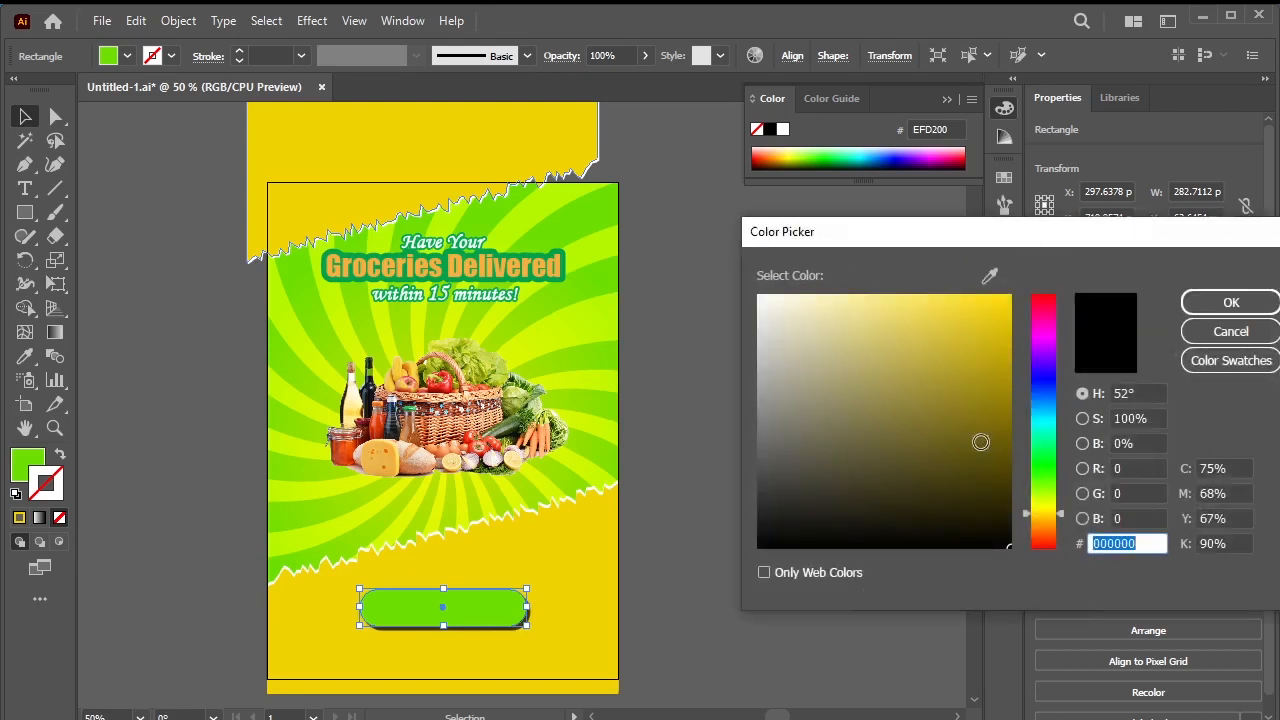
left_click(1044, 470)
left_click(1005, 465)
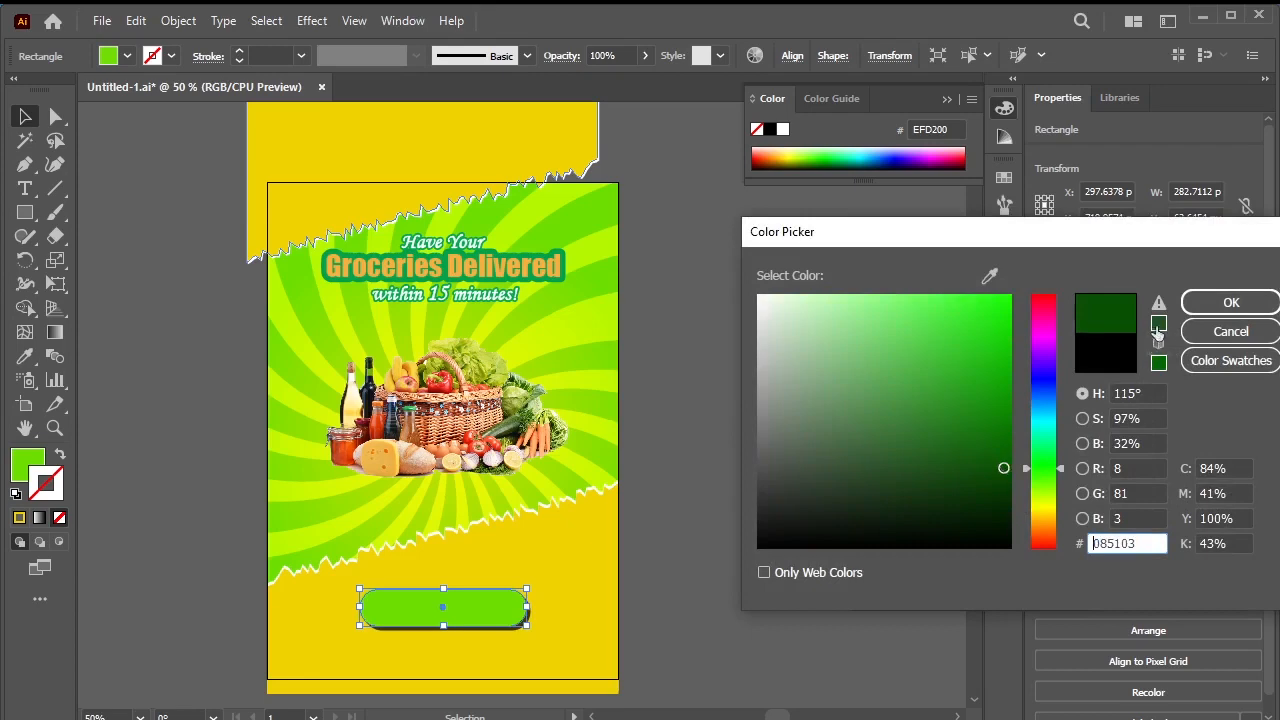
left_click(1200, 304)
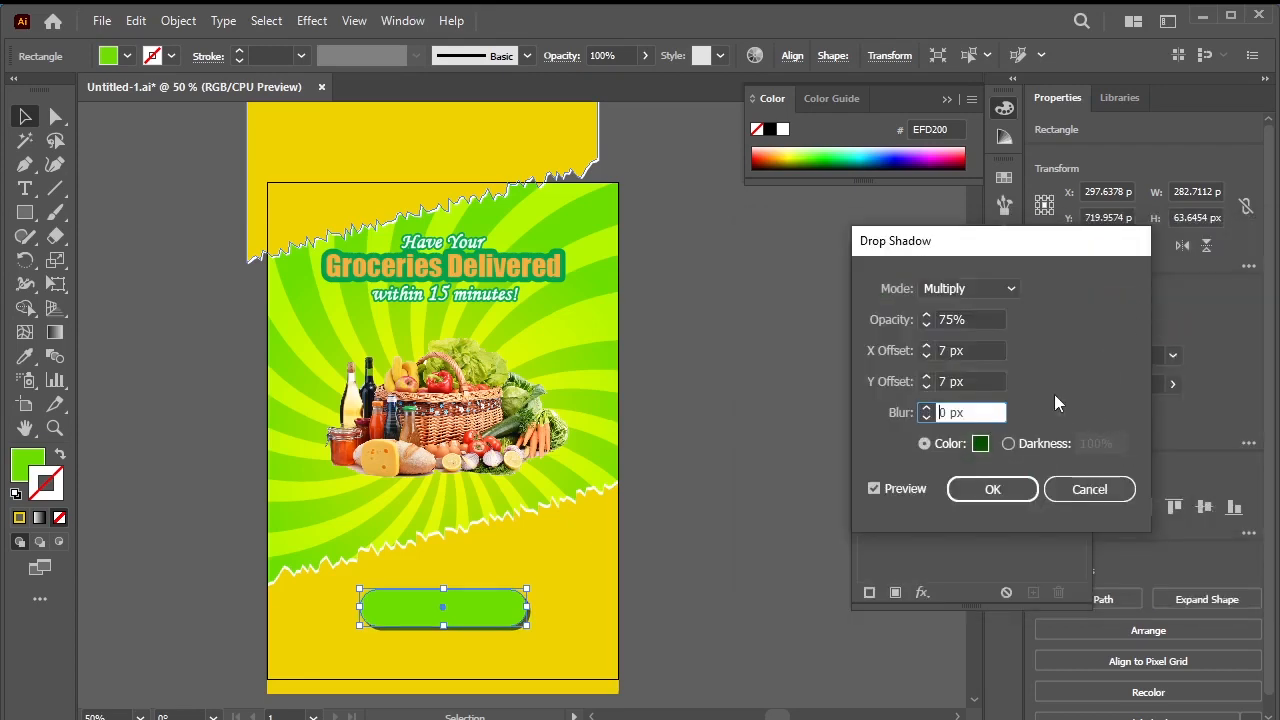
- Set the shadow's X offset to 3 px, apply the effect and deselect the rounded rectangle
left_click(923, 354)
left_click(923, 354)
left_click(923, 354)
left_click(923, 354)
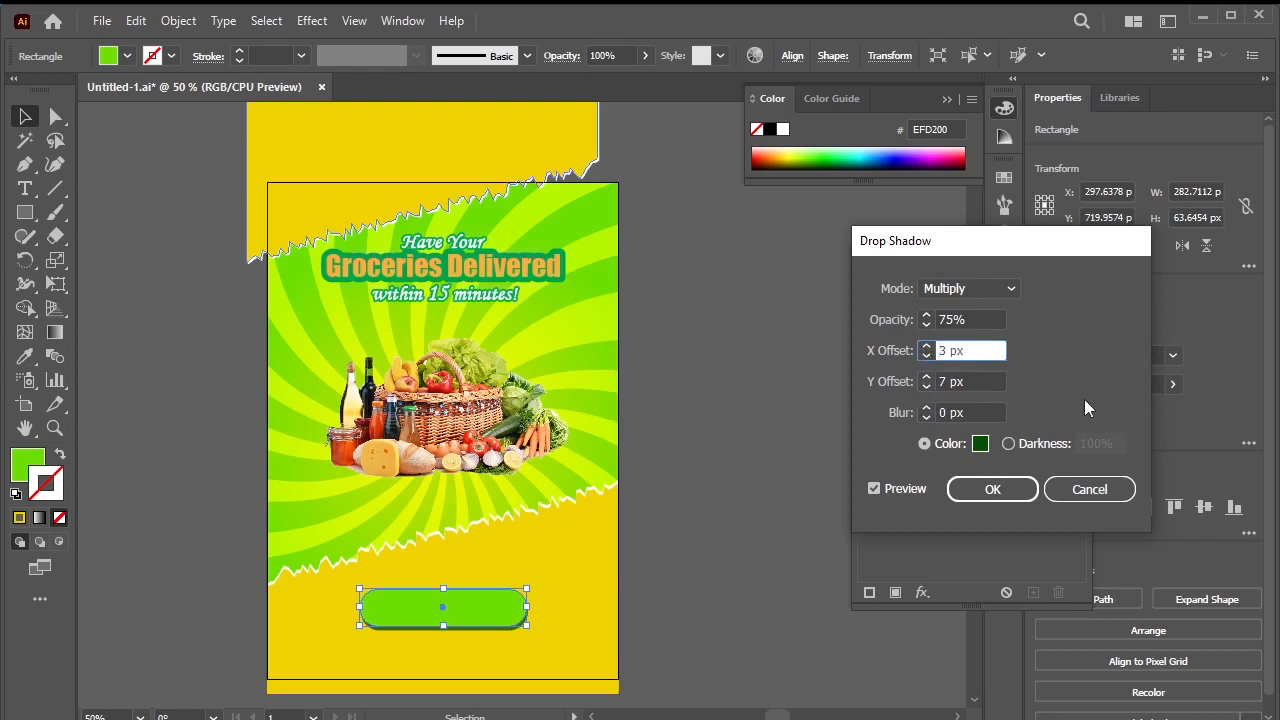
left_click(990, 490)
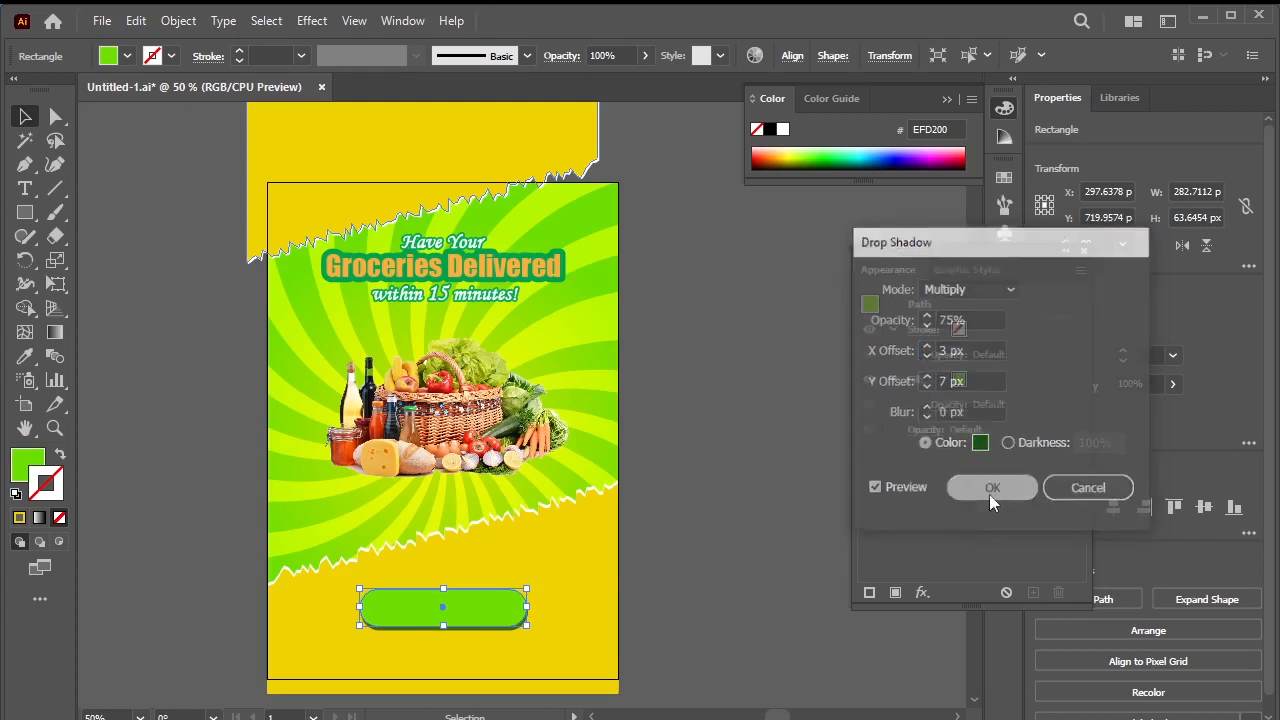
left_click(540, 688)
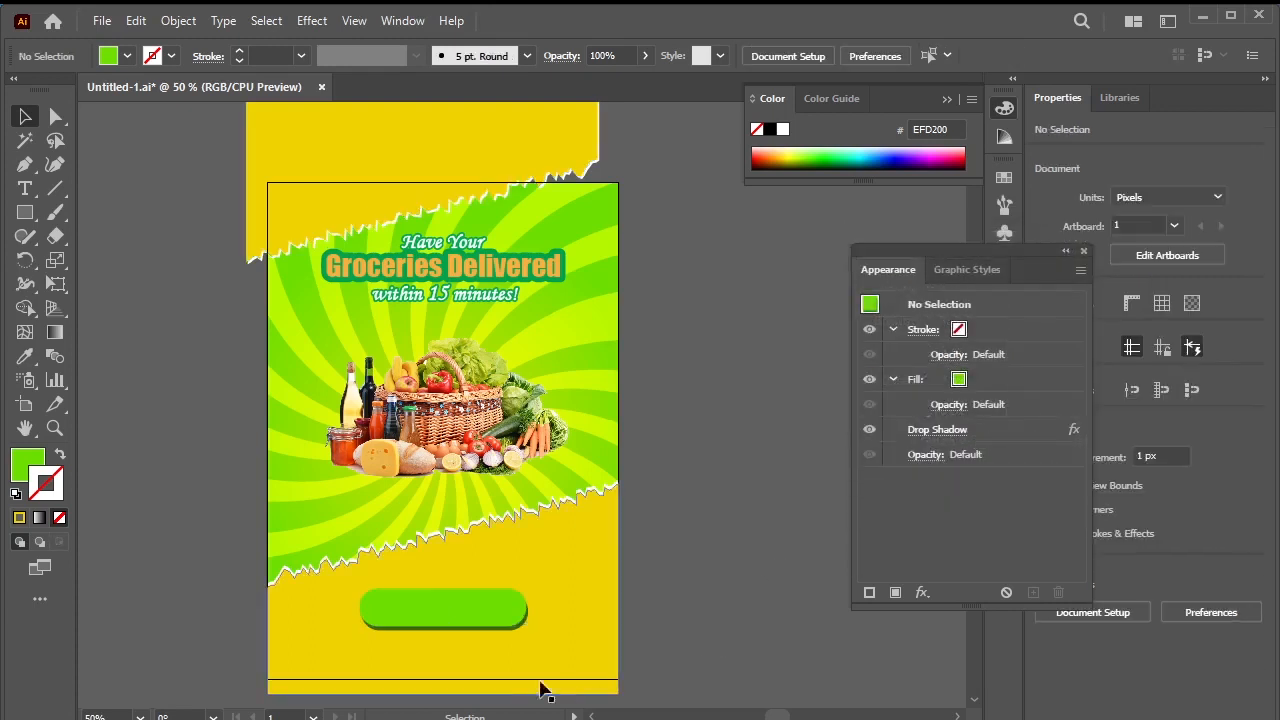
- Add the text ORDER NOW in Impact over the green rounded rectangle
left_click(425, 620)
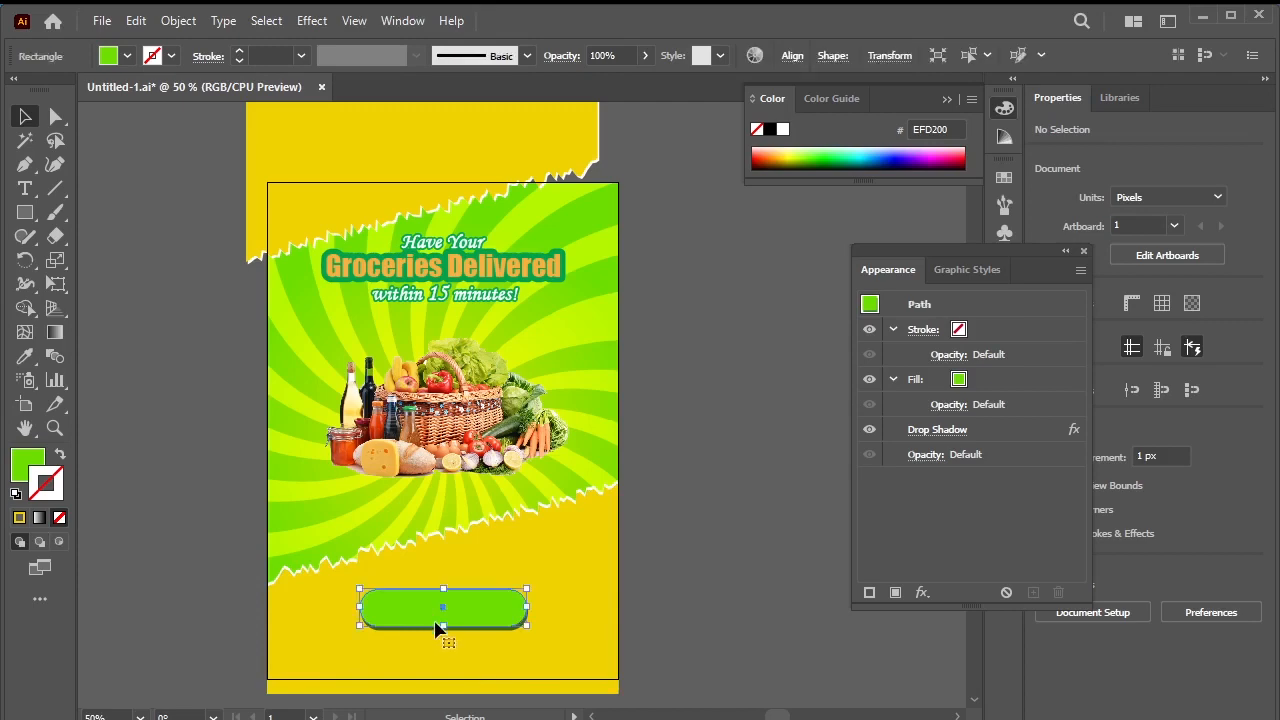
key("ctrl+equal")
key("ctrl+equal")
key("ctrl+equal")
key("ctrl+minus")
key("ctrl+minus")
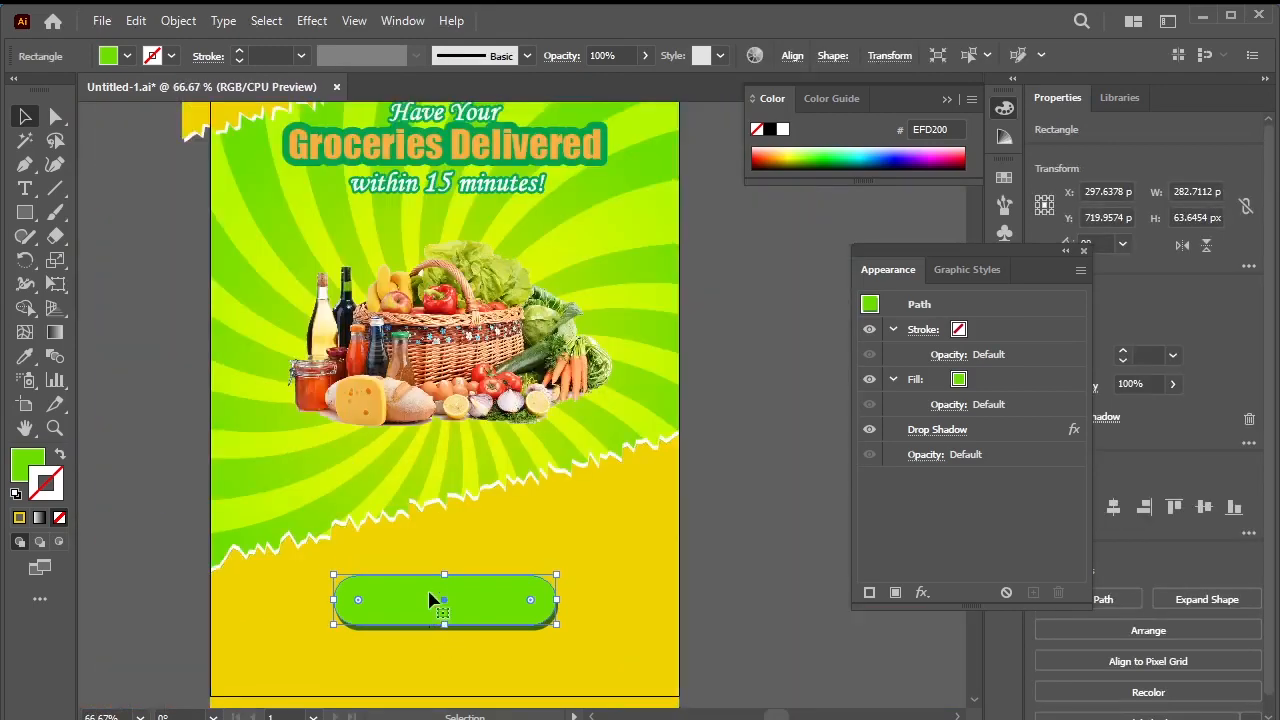
left_click(25, 188)
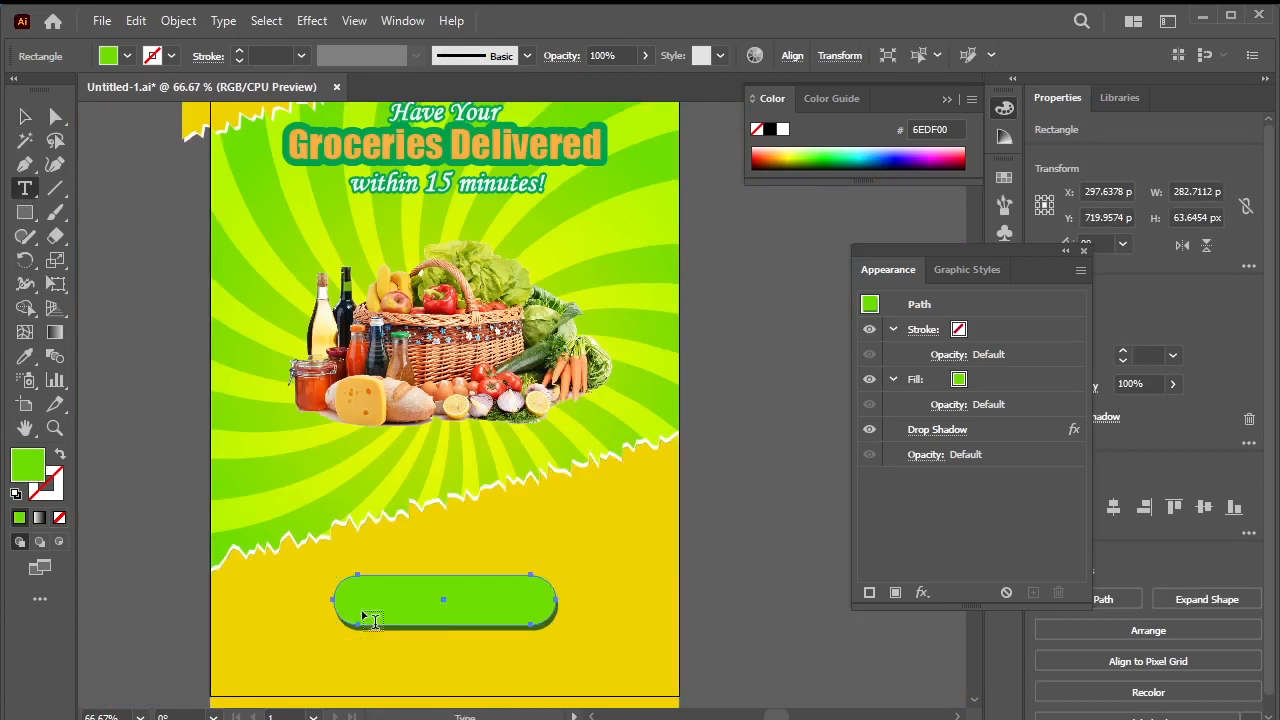
left_click(366, 608)
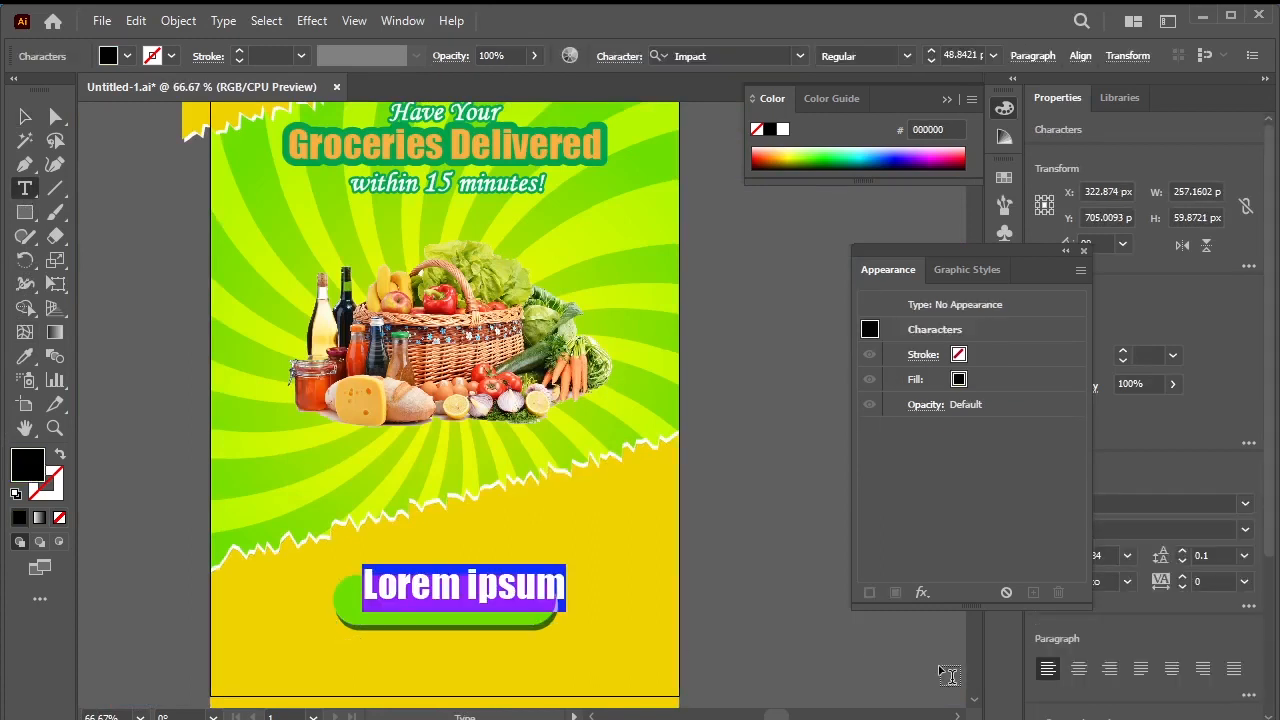
type("OR")
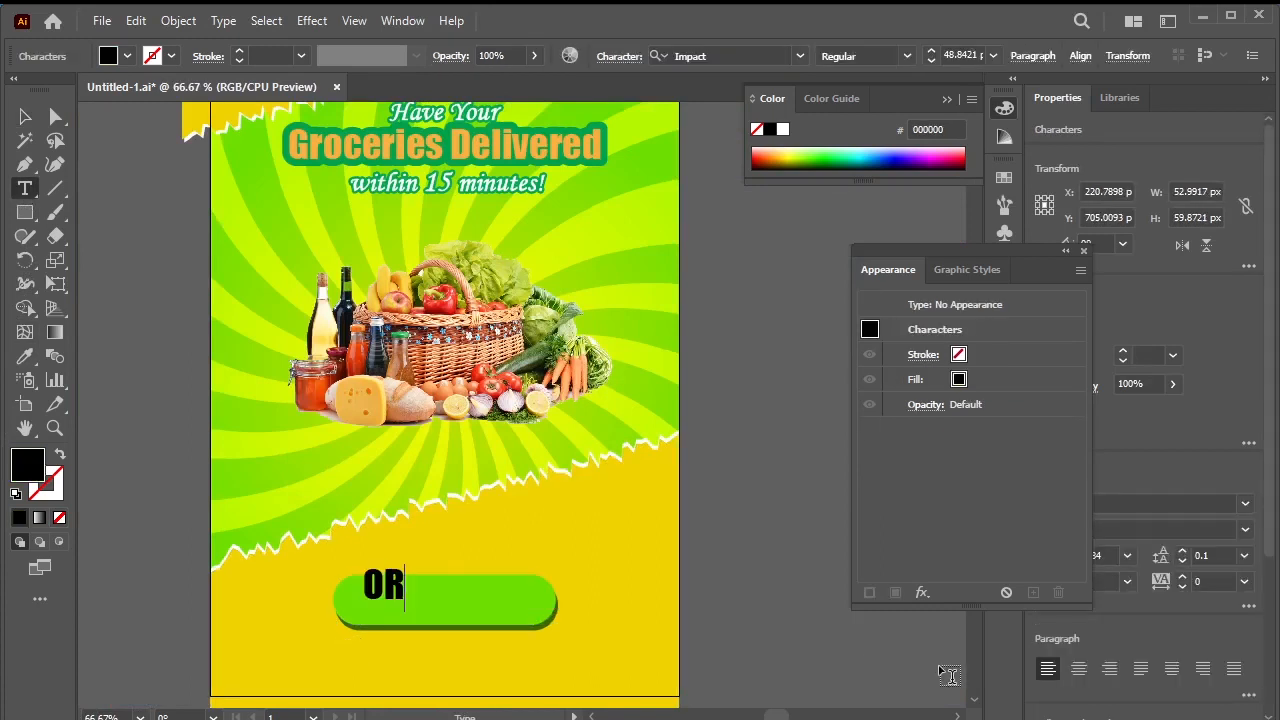
type("DER NOW")
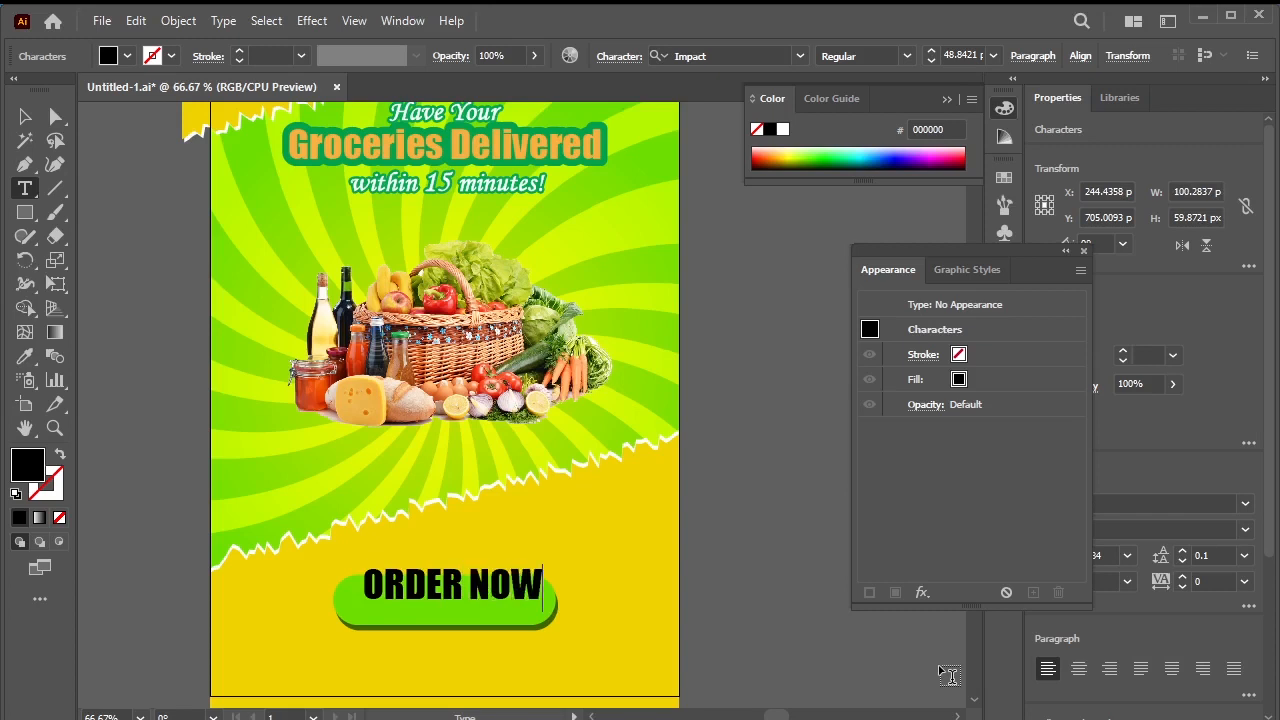
left_click(25, 117)
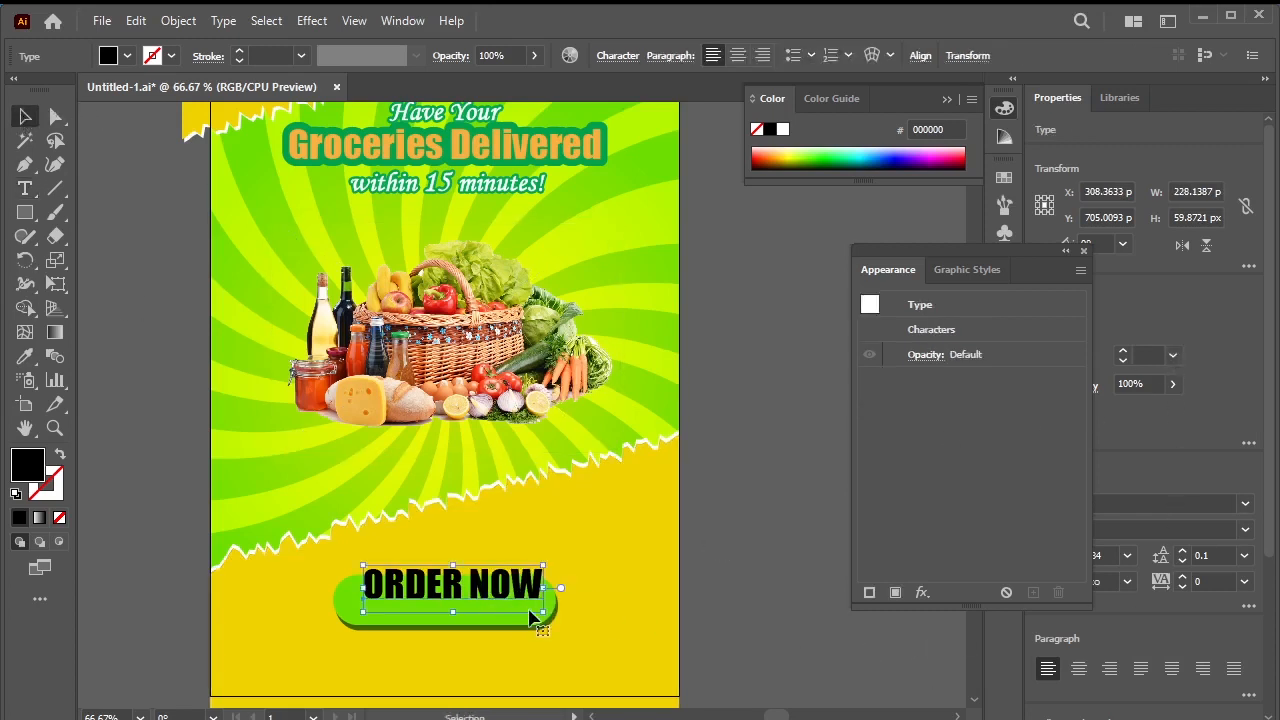
- Change the ORDER NOW text's fill color to white FFFFFF
double_click(22, 478)
left_click_drag(922, 406, 709, 290)
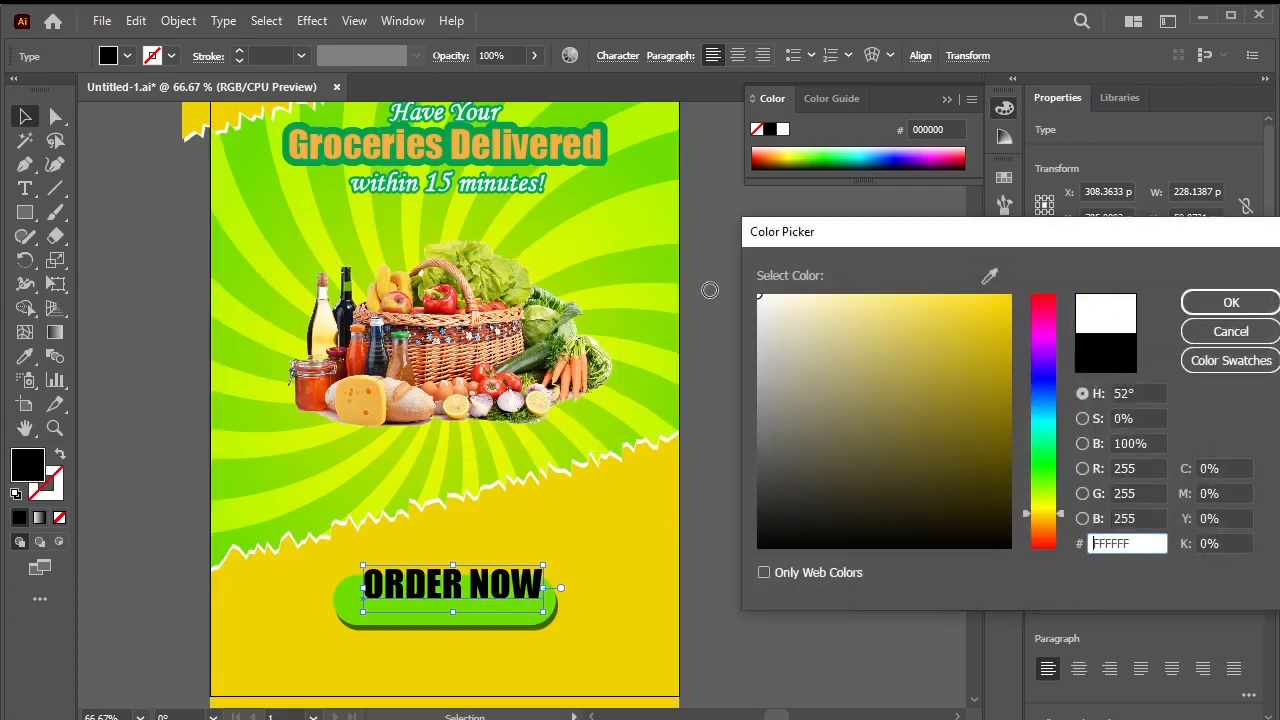
left_click(1262, 301)
left_click(717, 557)
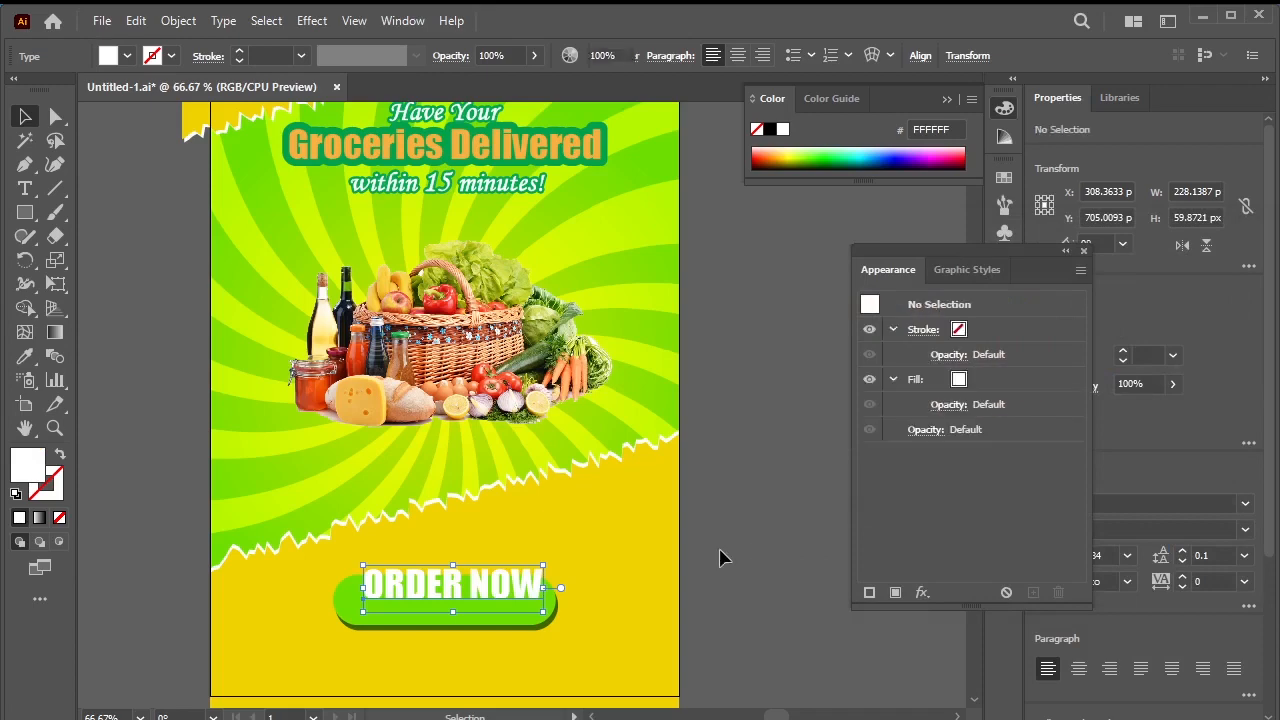
- Center the ORDER NOW text horizontally and vertically on the green button, and shift the text slightly downward
left_click_drag(478, 594, 488, 613)
left_click(343, 605, "shift")
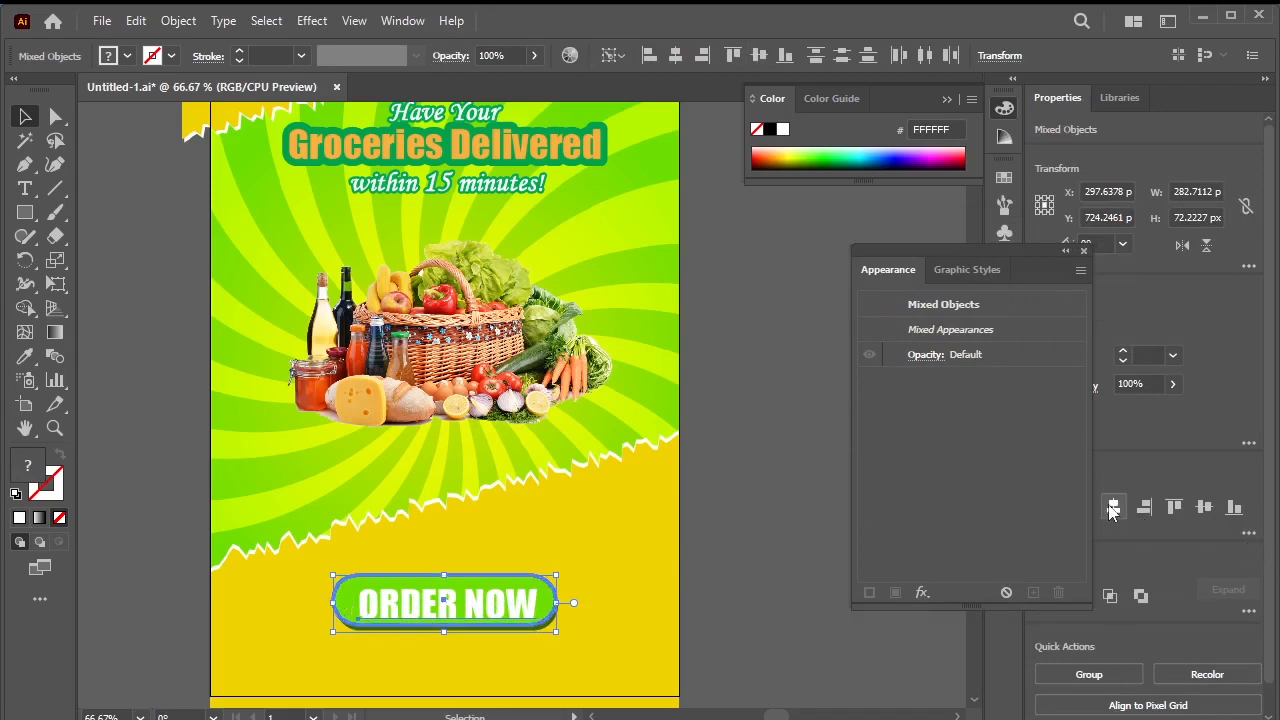
left_click(1206, 508)
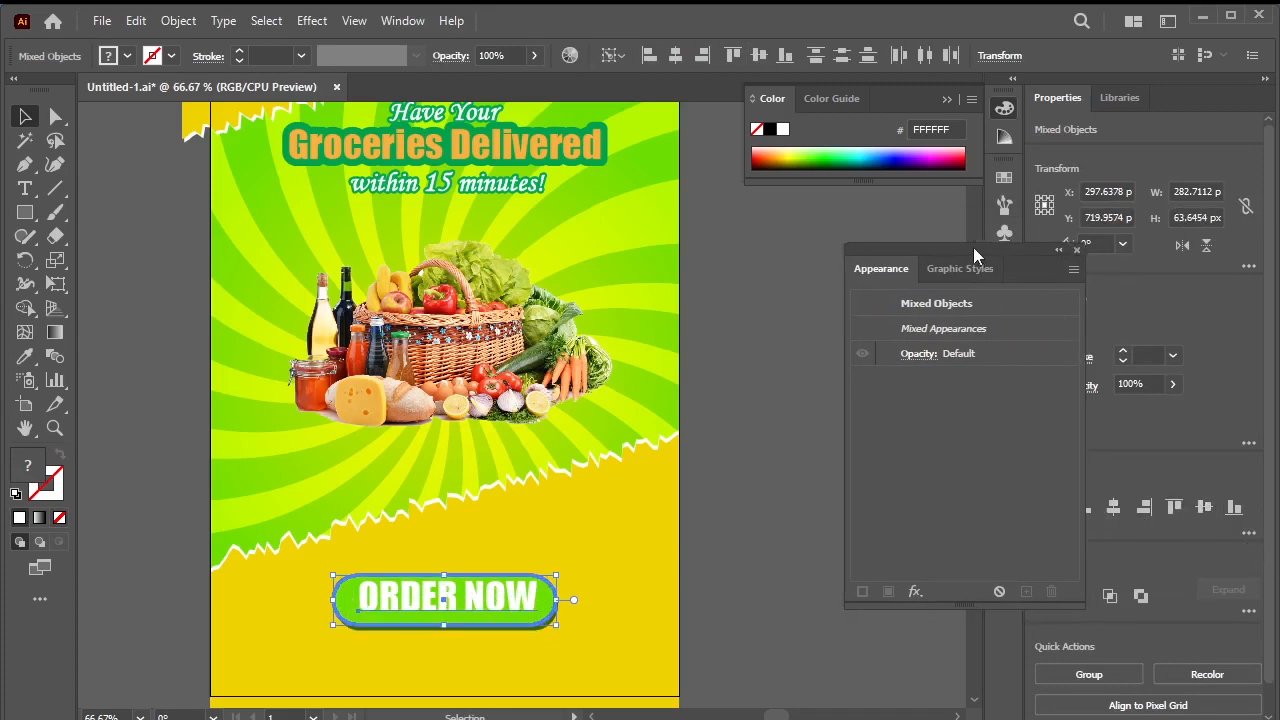
left_click_drag(973, 247, 874, 247)
left_click(1117, 514)
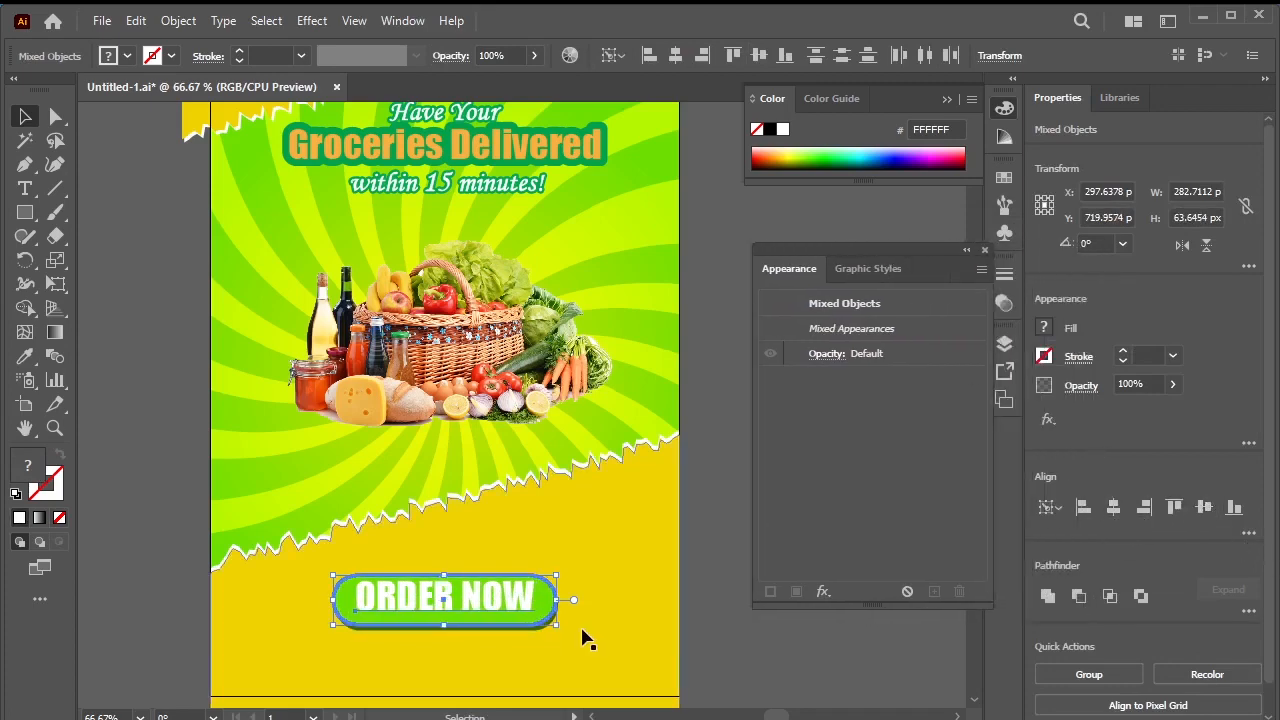
left_click(723, 640)
left_click_drag(512, 604, 455, 615)
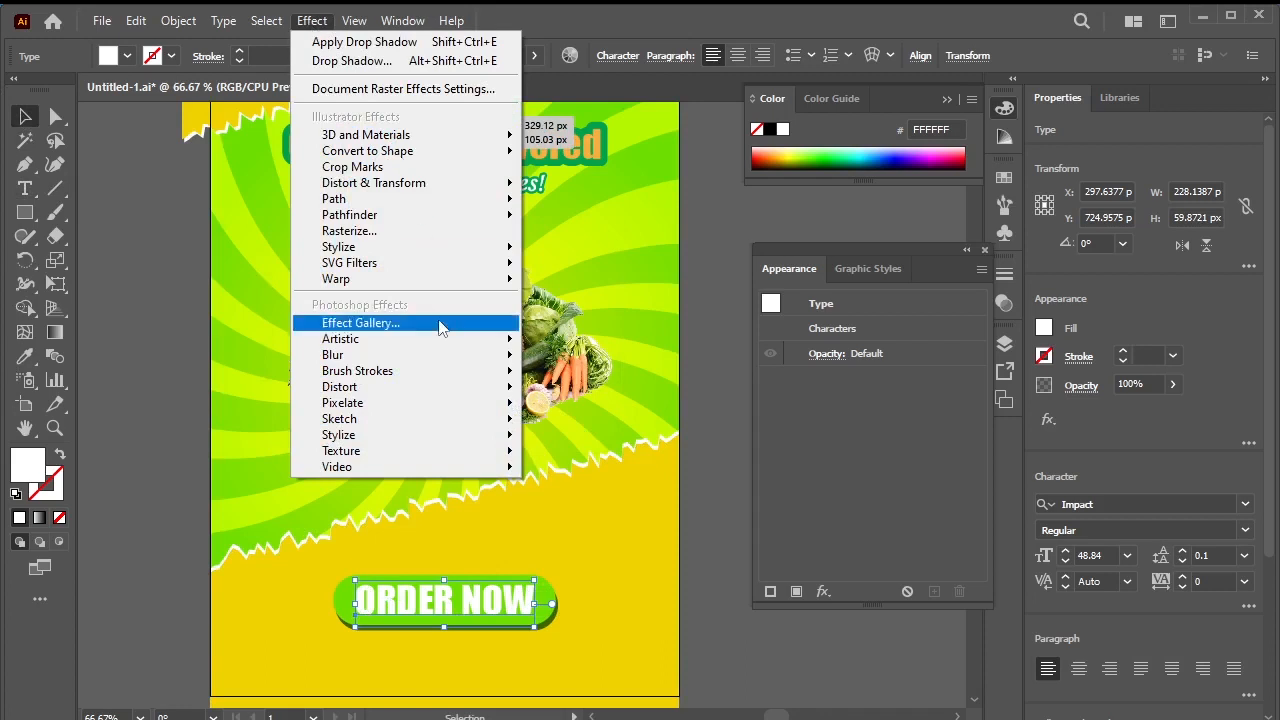
- Apply a Drop Shadow to the ORDER NOW text with a 2 px X offset and 3 px Y offset, and deselect it
mouse_move(457, 252)
left_click(635, 254)
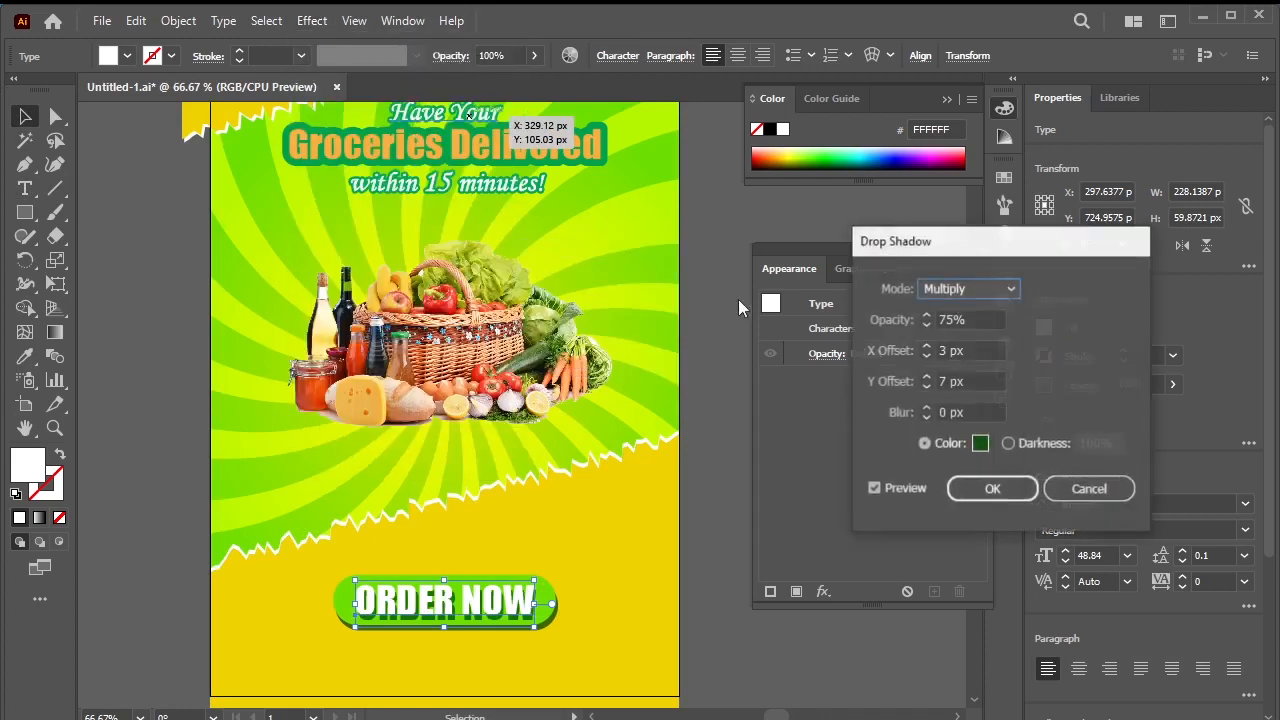
left_click(926, 356)
left_click(926, 356)
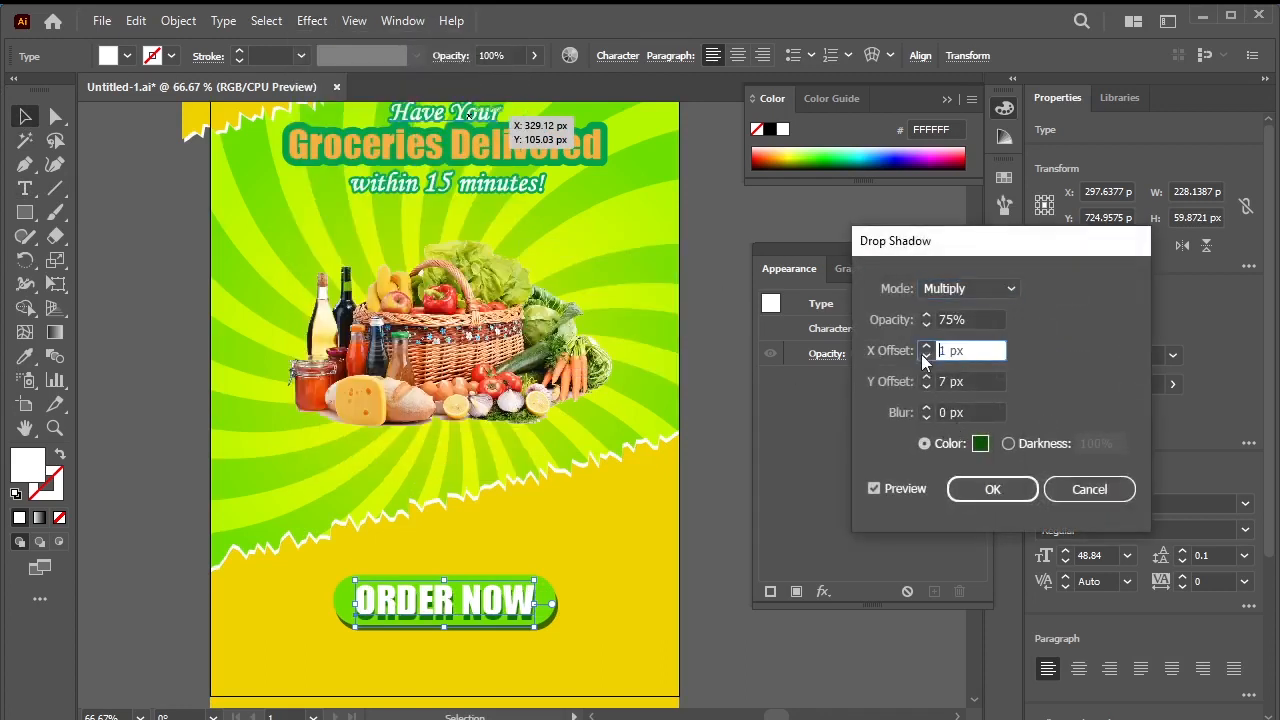
left_click(924, 346)
left_click(926, 387)
left_click(926, 387)
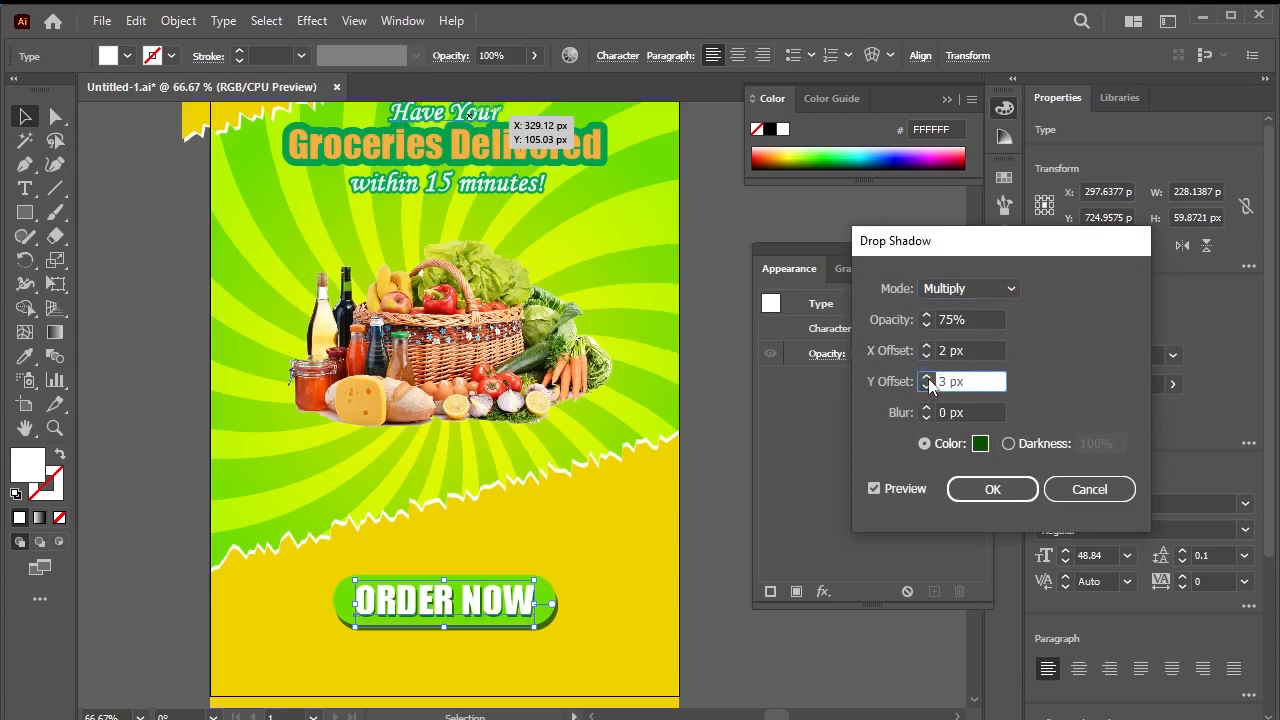
left_click(993, 489)
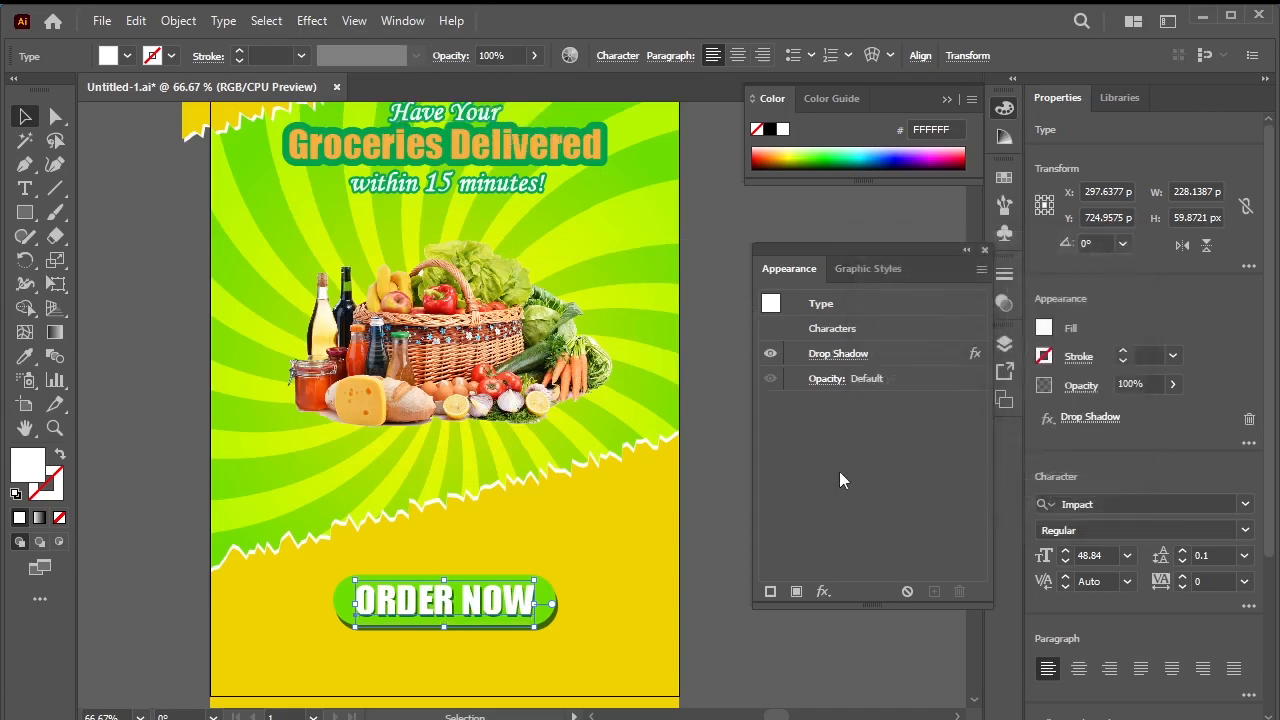
left_click(712, 500)
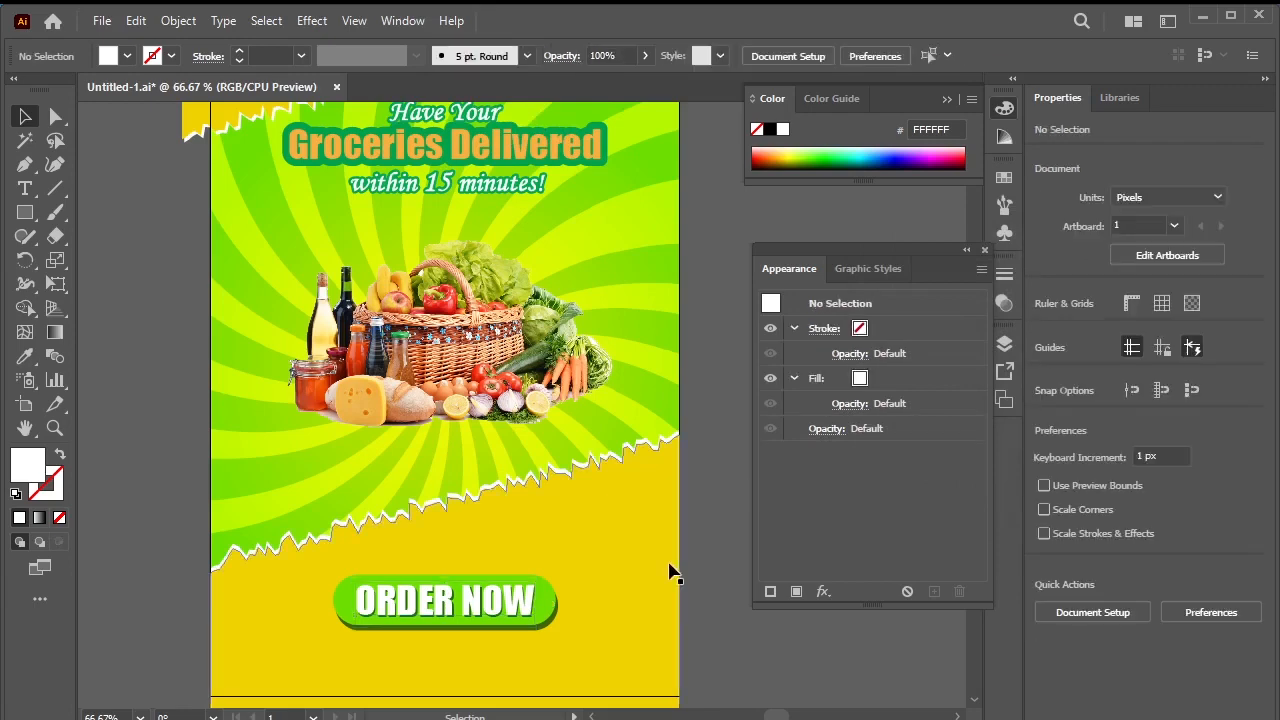
- Group the ORDER NOW text with its green rounded rectangle
scroll(670, 575, "down", 1)
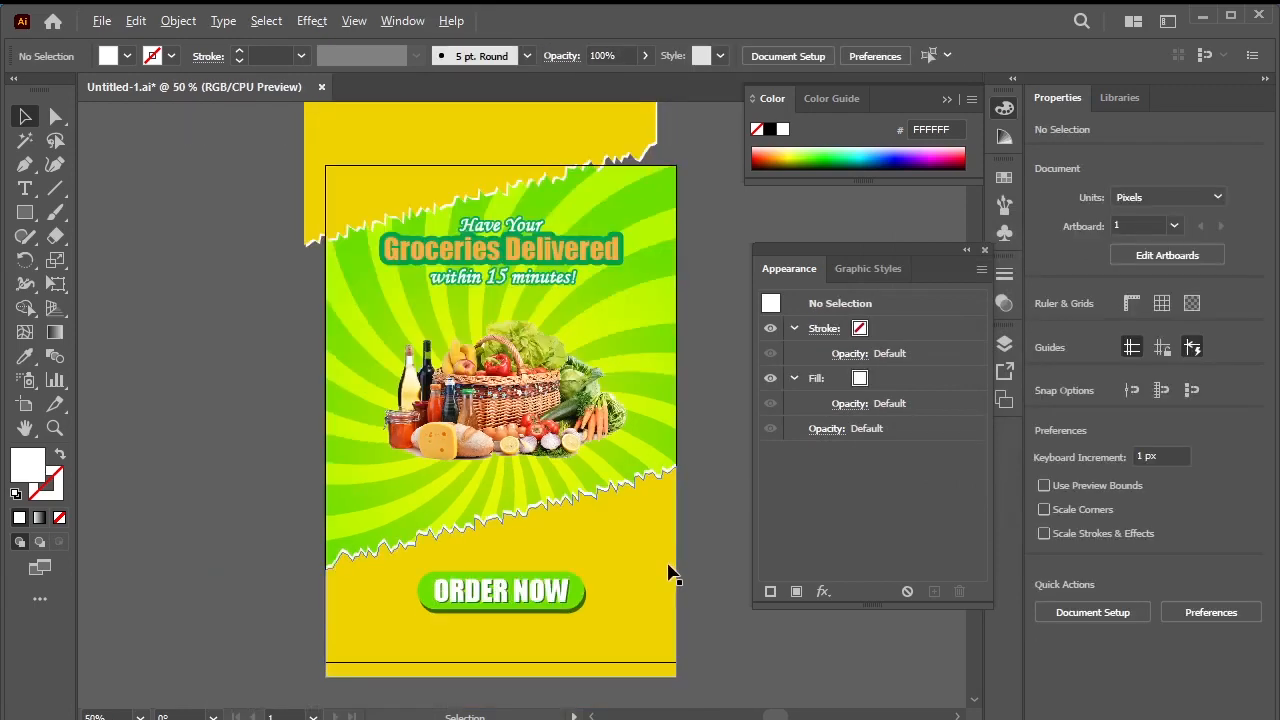
left_click(517, 599)
left_click(574, 593, "shift")
right_click(492, 596)
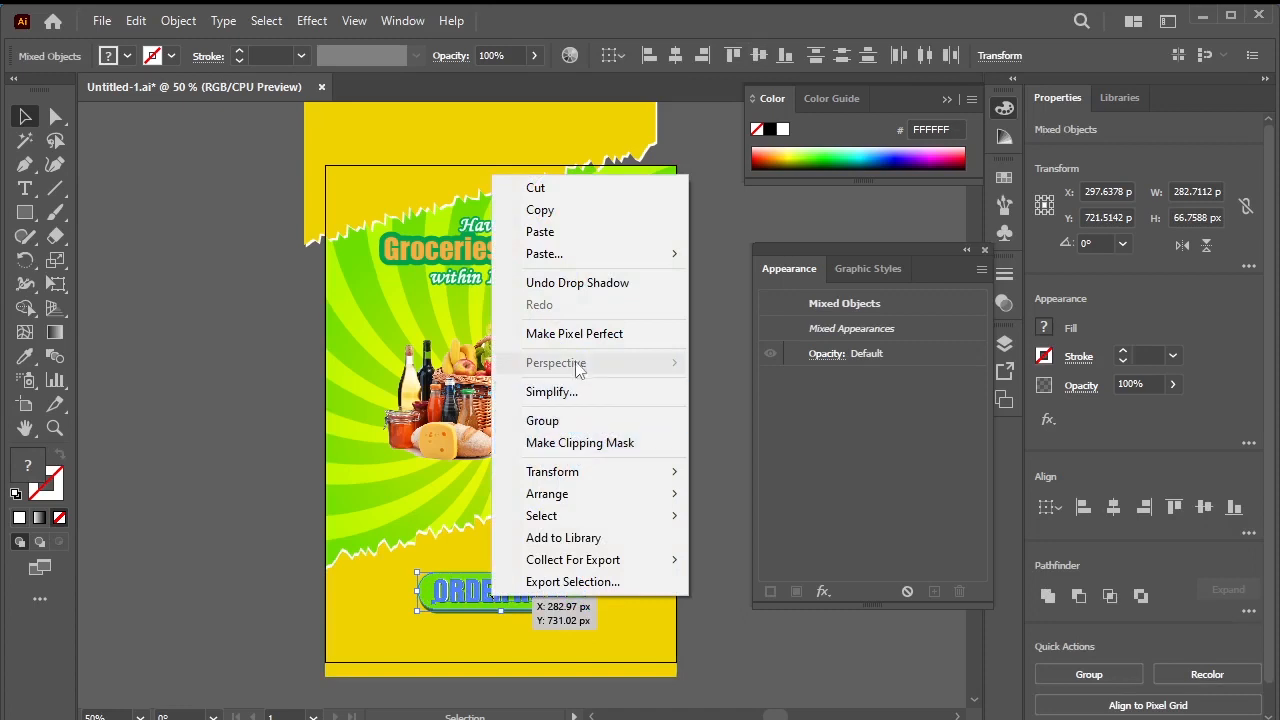
left_click(585, 421)
- Scale the button group down to about 214 by 51 px and center it horizontally on the artboard
left_click_drag(585, 618, 546, 604)
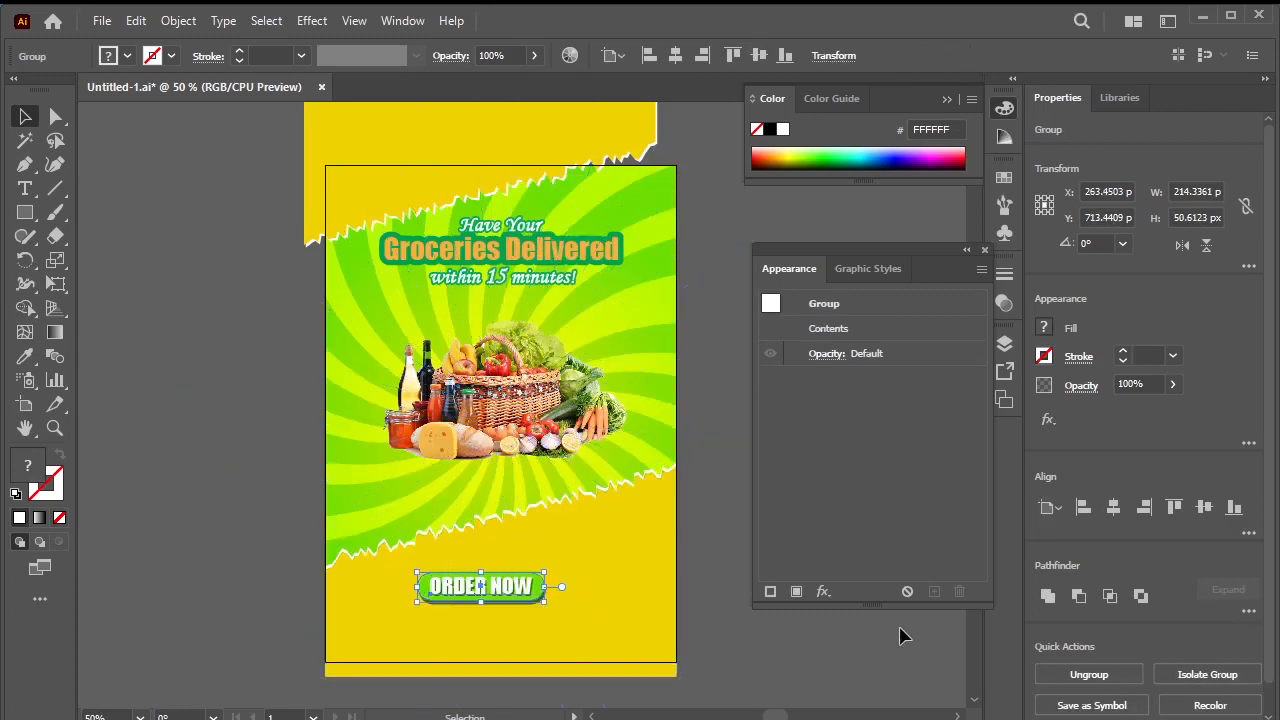
left_click(1114, 508)
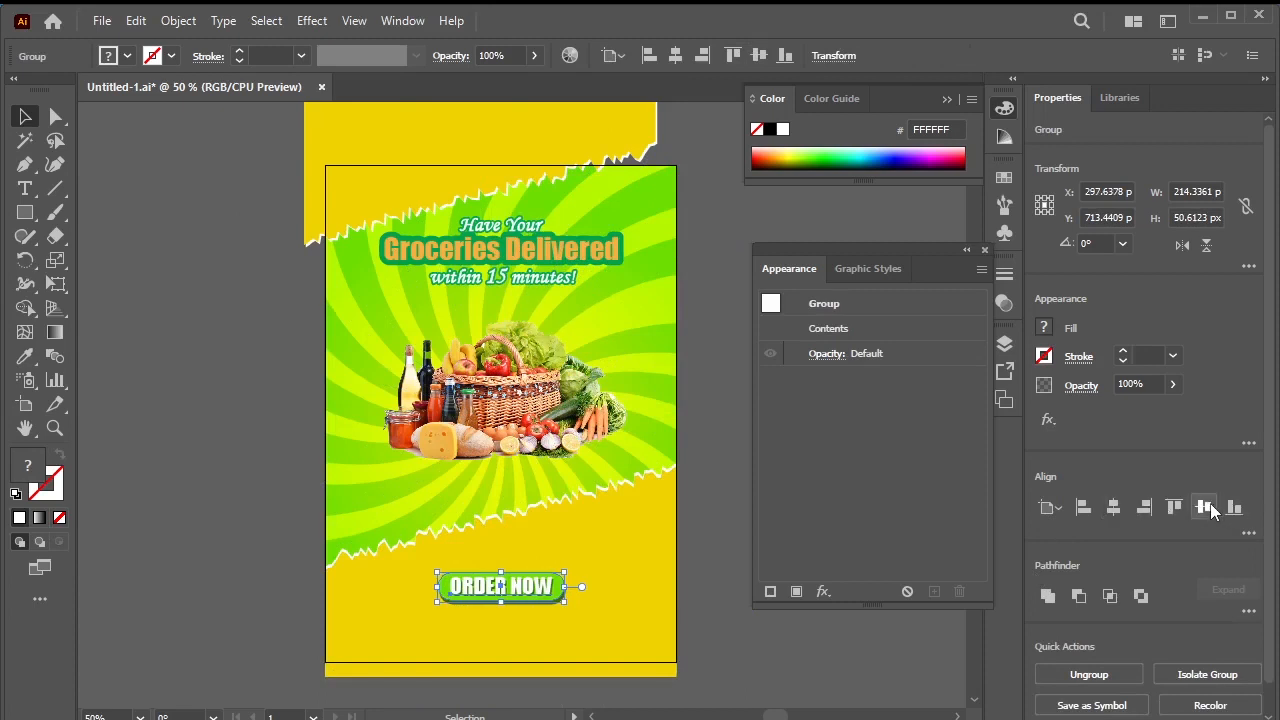
left_click(730, 652)
- Add a white contact number line in 30 pt Impact below the ORDER NOW button
scroll(674, 580, "down", 1)
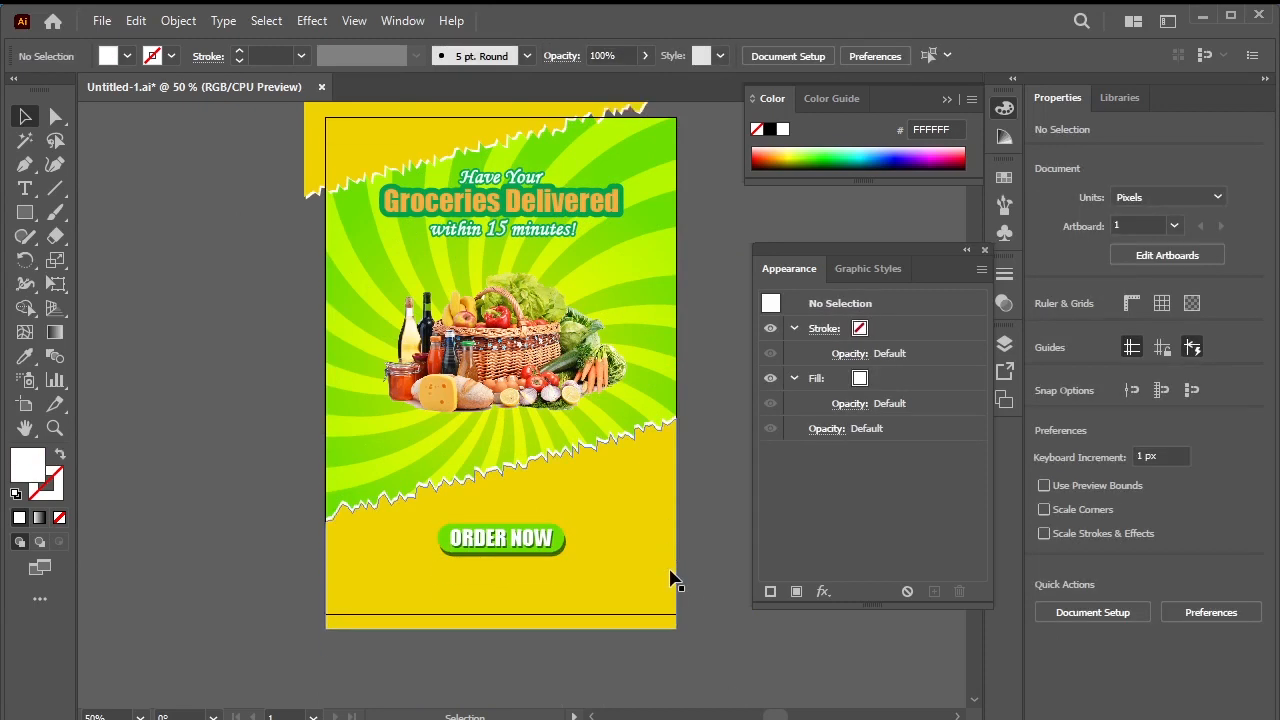
left_click(25, 188)
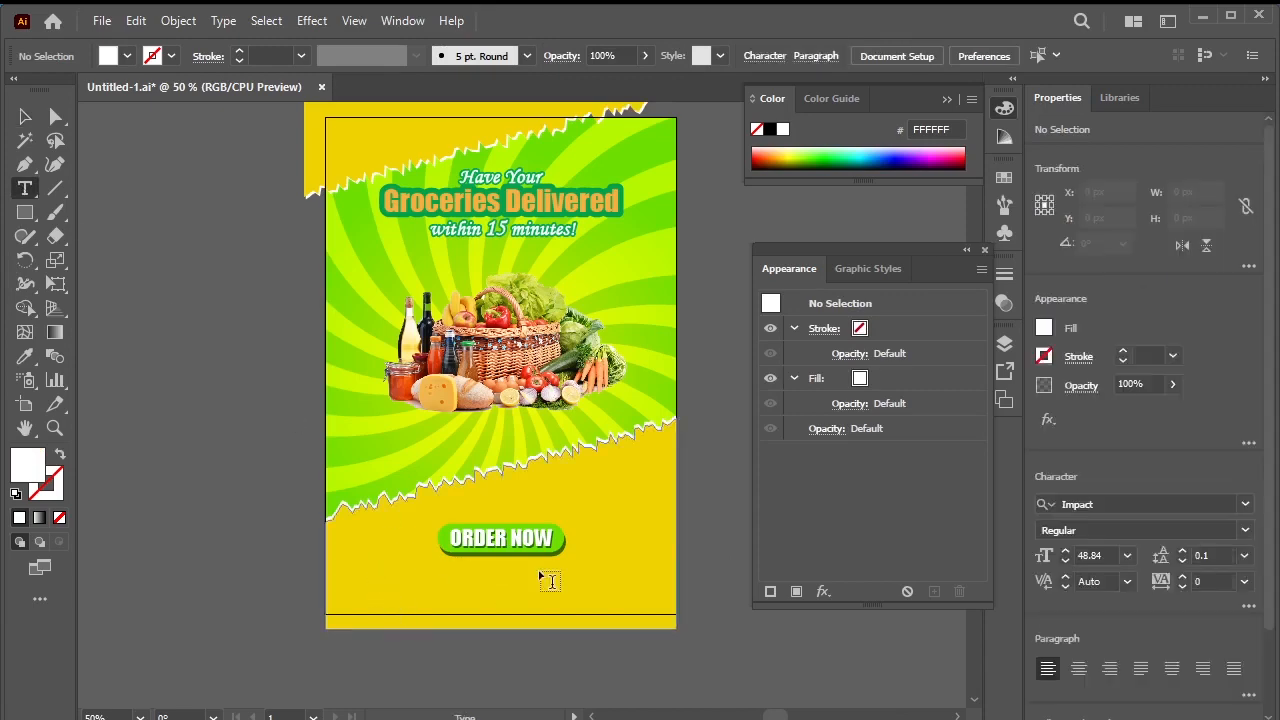
scroll(556, 592, "up", 1)
scroll(396, 664, "up", 1)
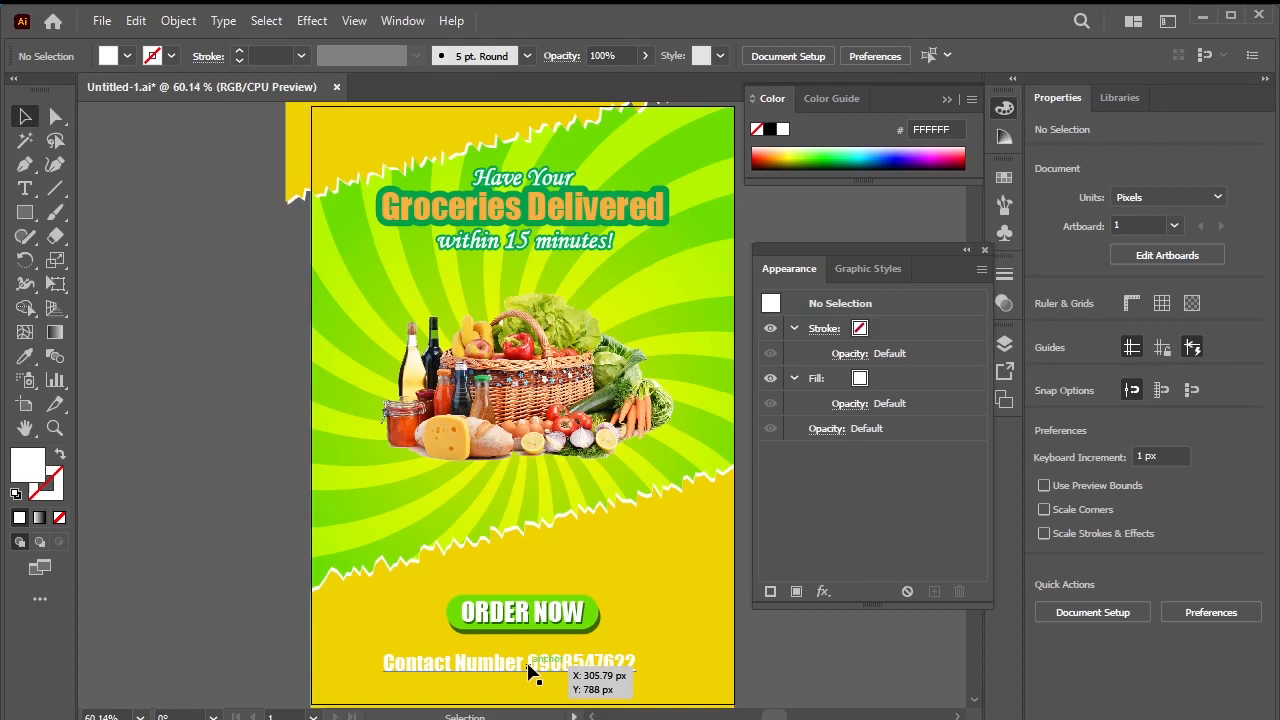
left_click_drag(528, 666, 554, 689)
left_click(25, 188)
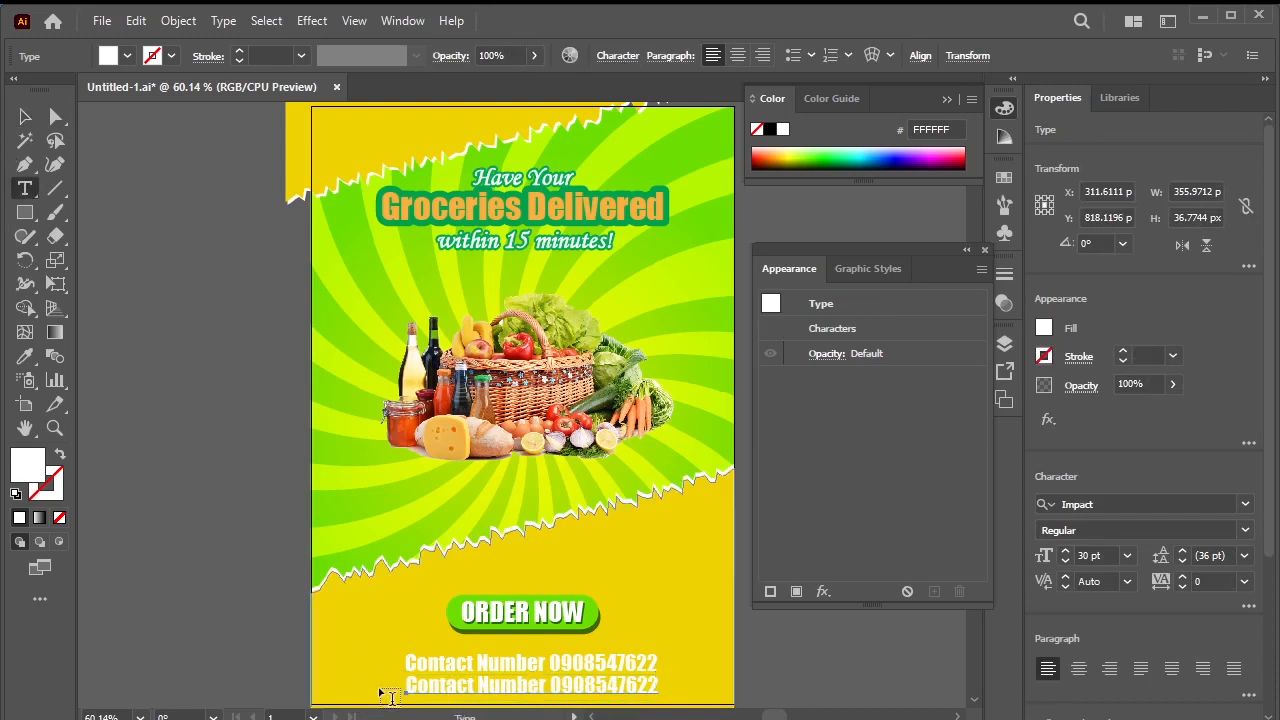
left_click_drag(413, 688, 691, 685)
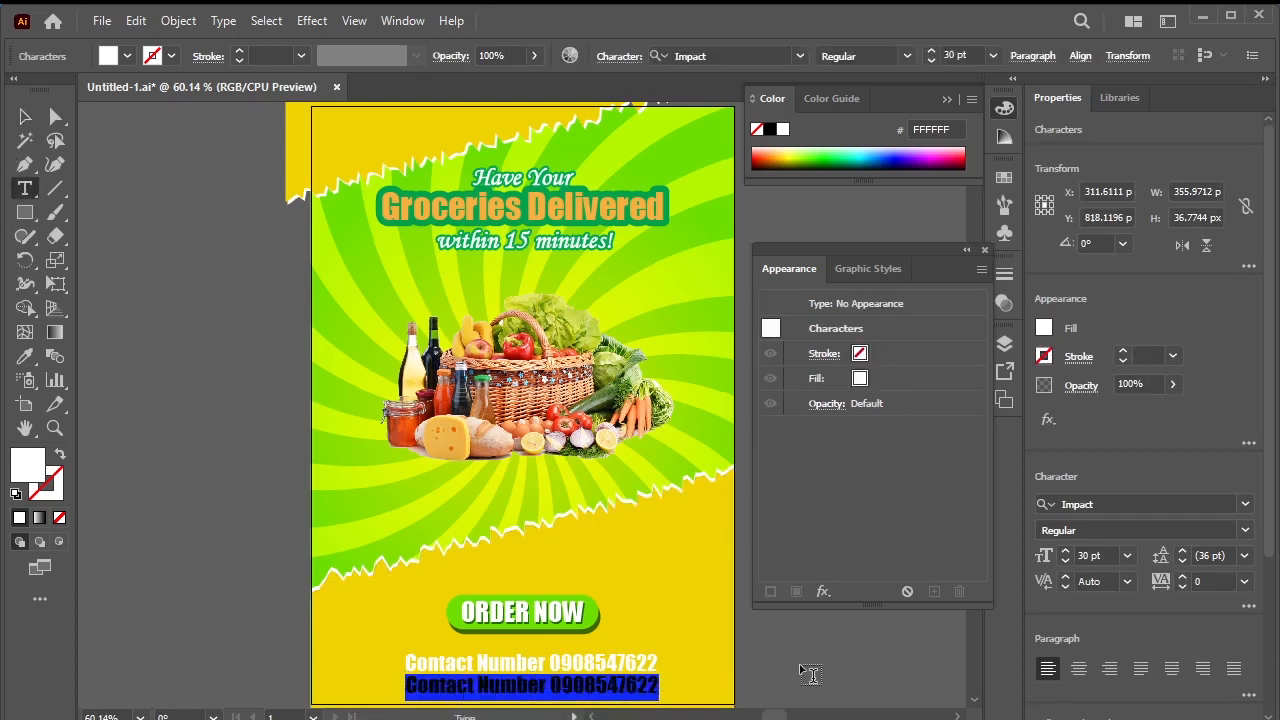
type("www.websi")
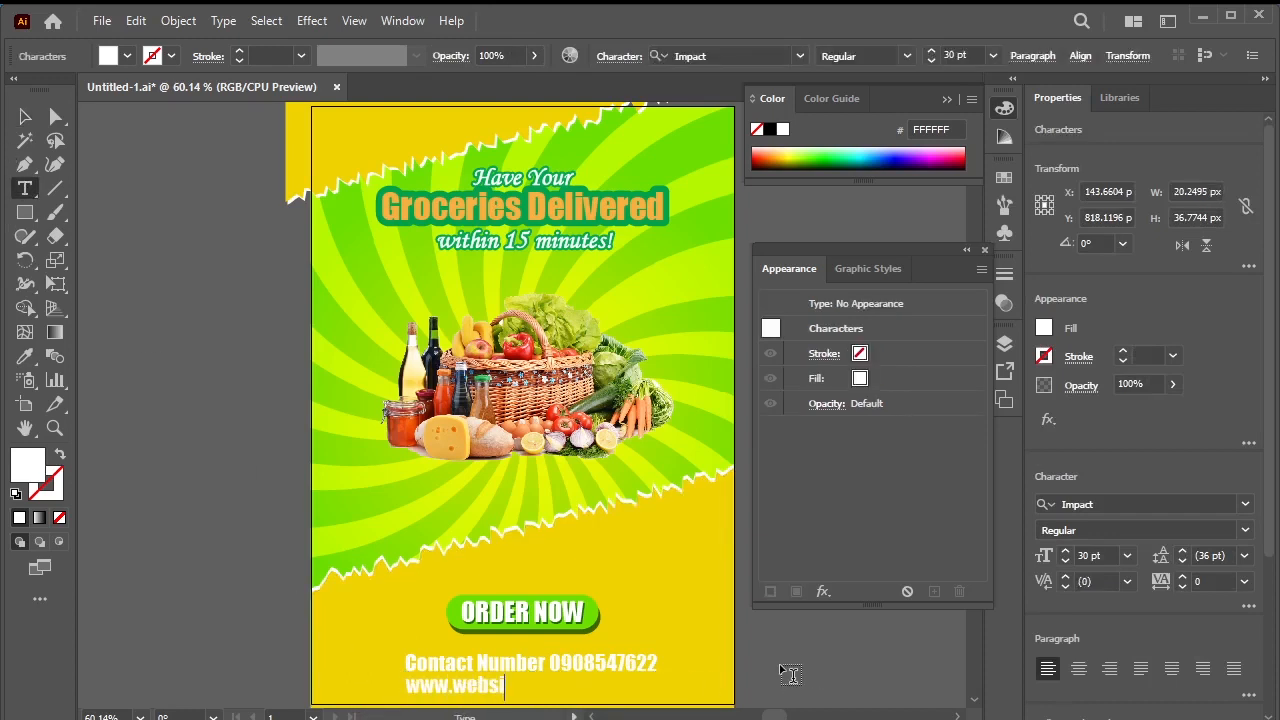
type("te.com")
key("Escape")
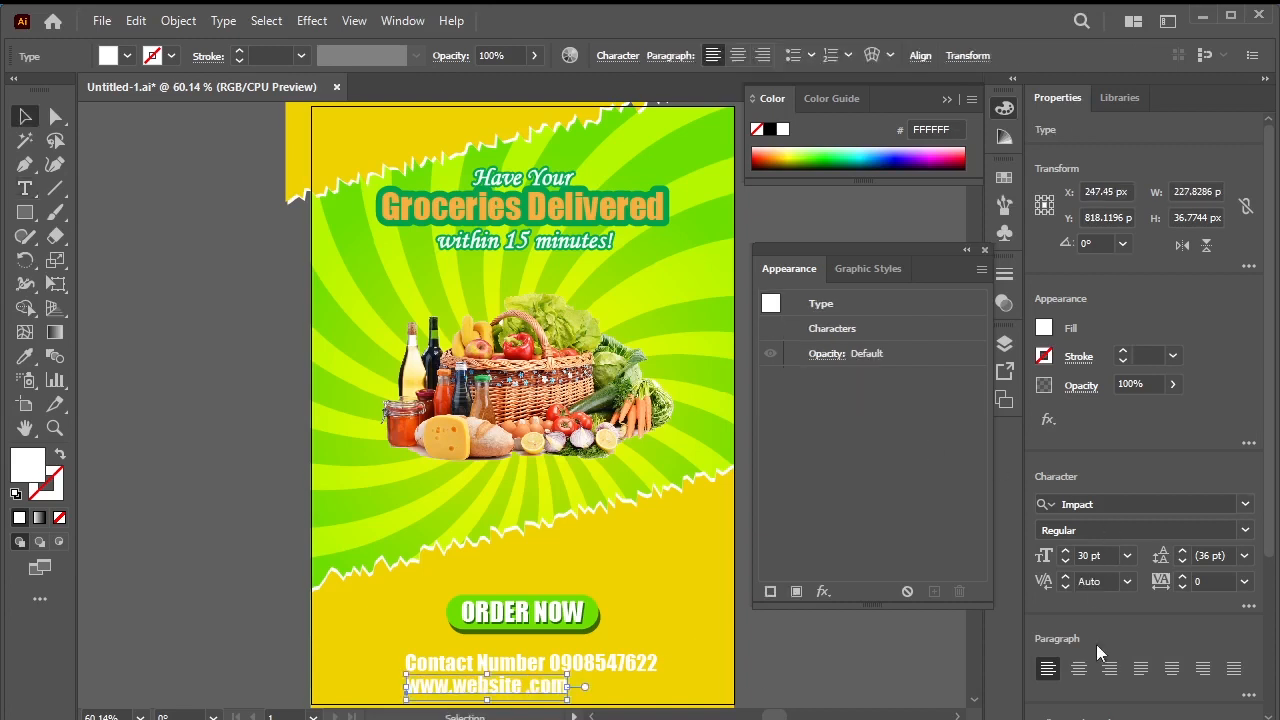
scroll(1100, 650, "down", 3)
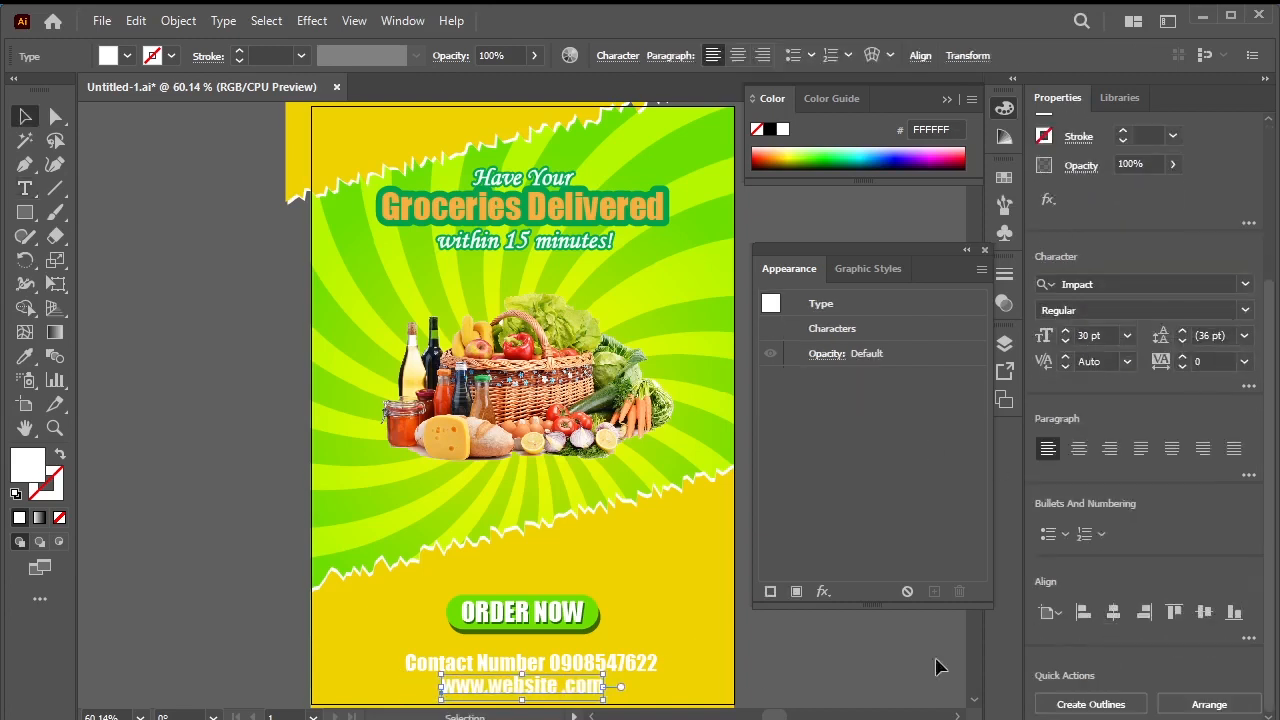
left_click(805, 663)
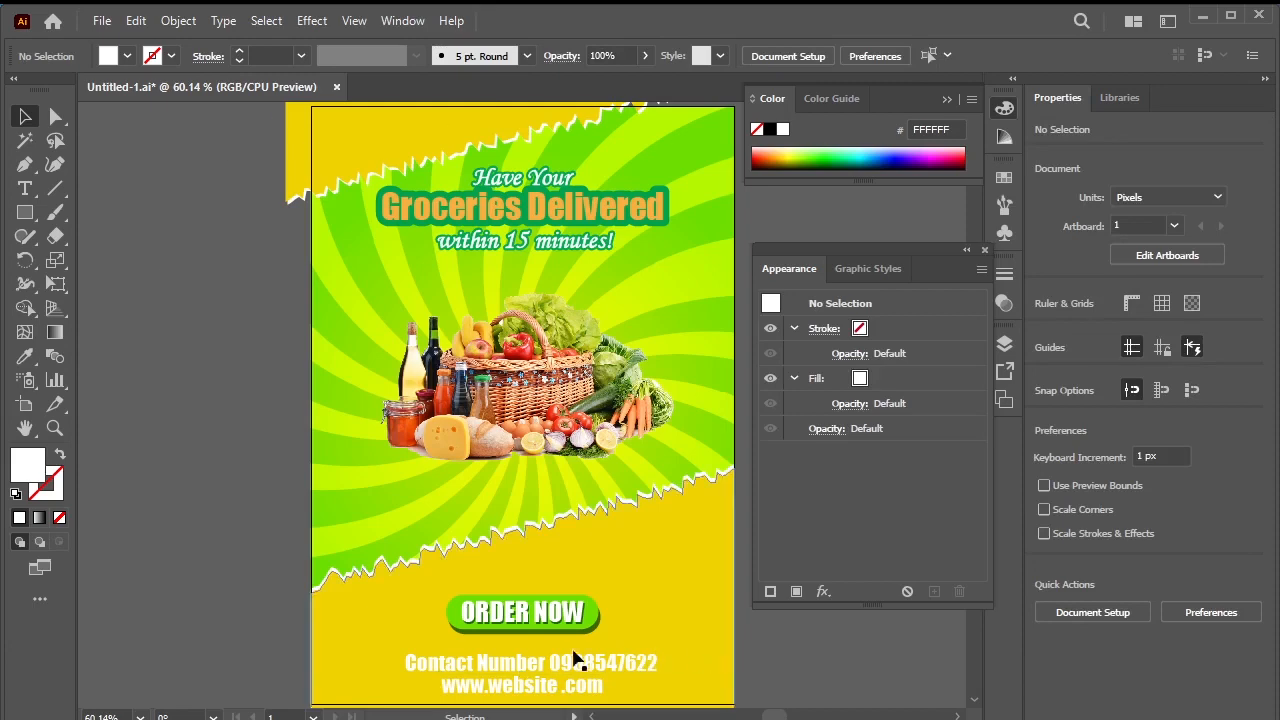
- Recolor the contact number and website lines with dark green 017C0A
left_click(594, 686)
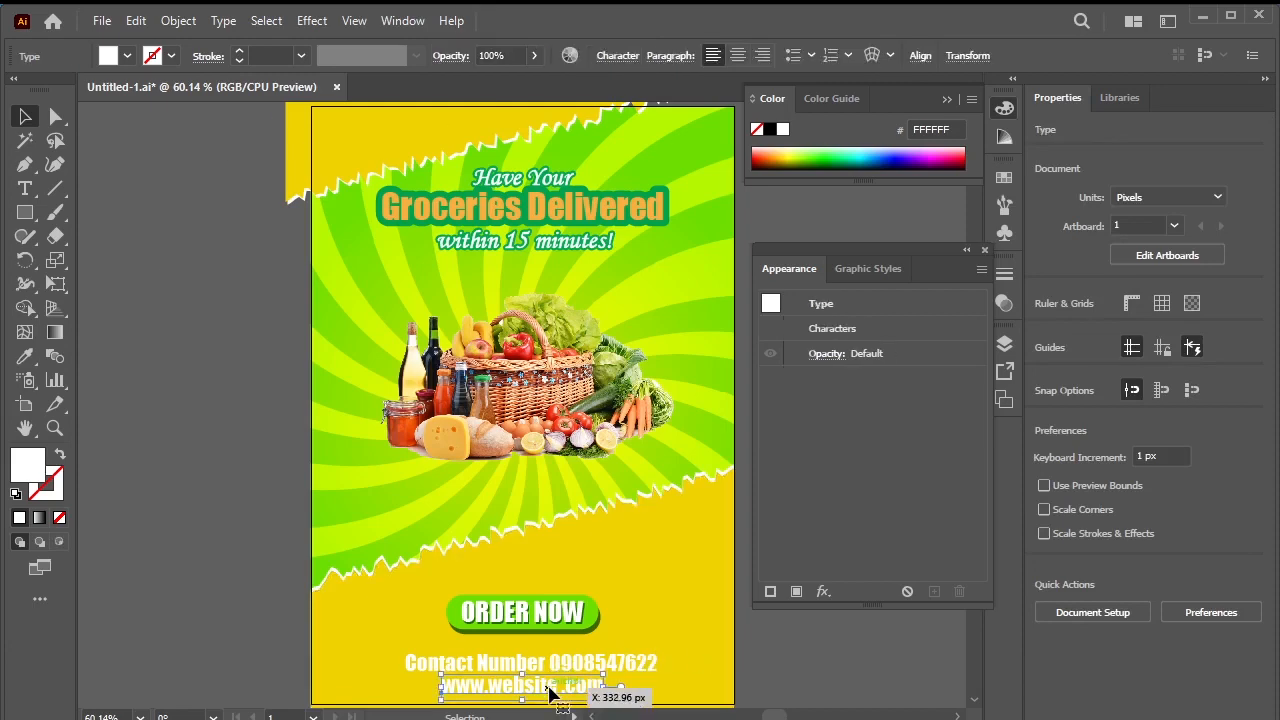
left_click(646, 664, "shift")
key("i")
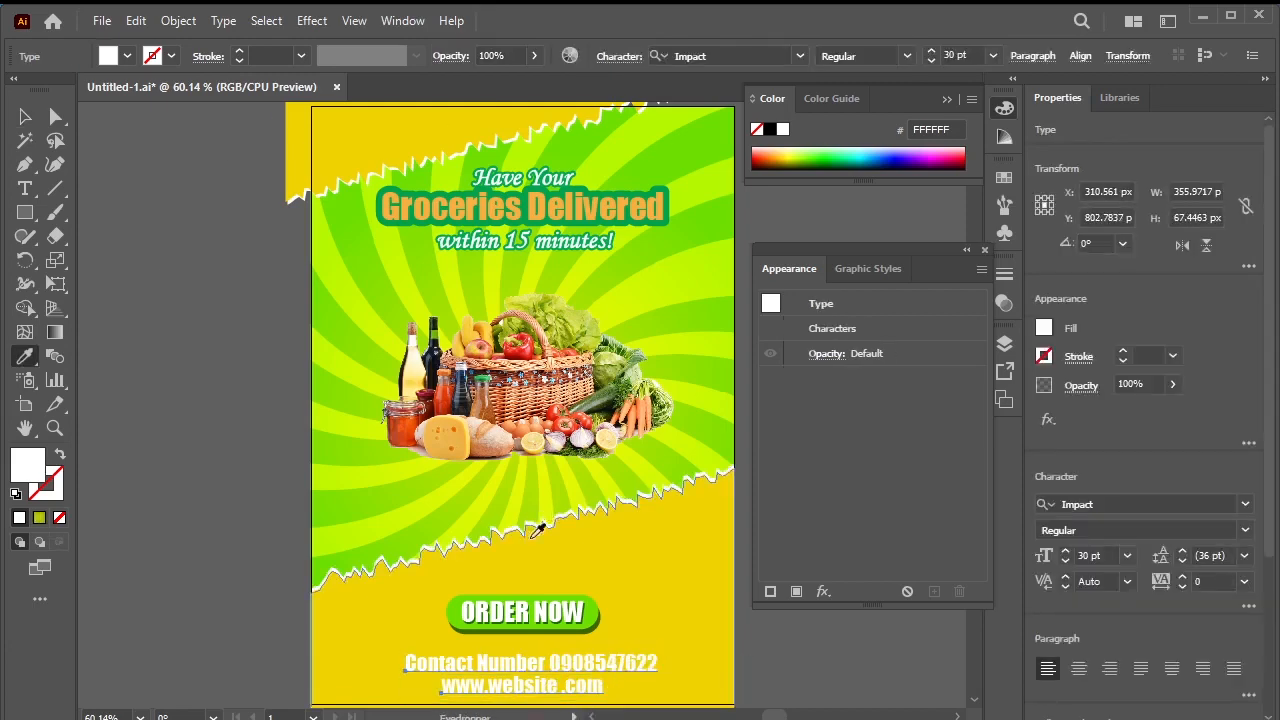
double_click(30, 466)
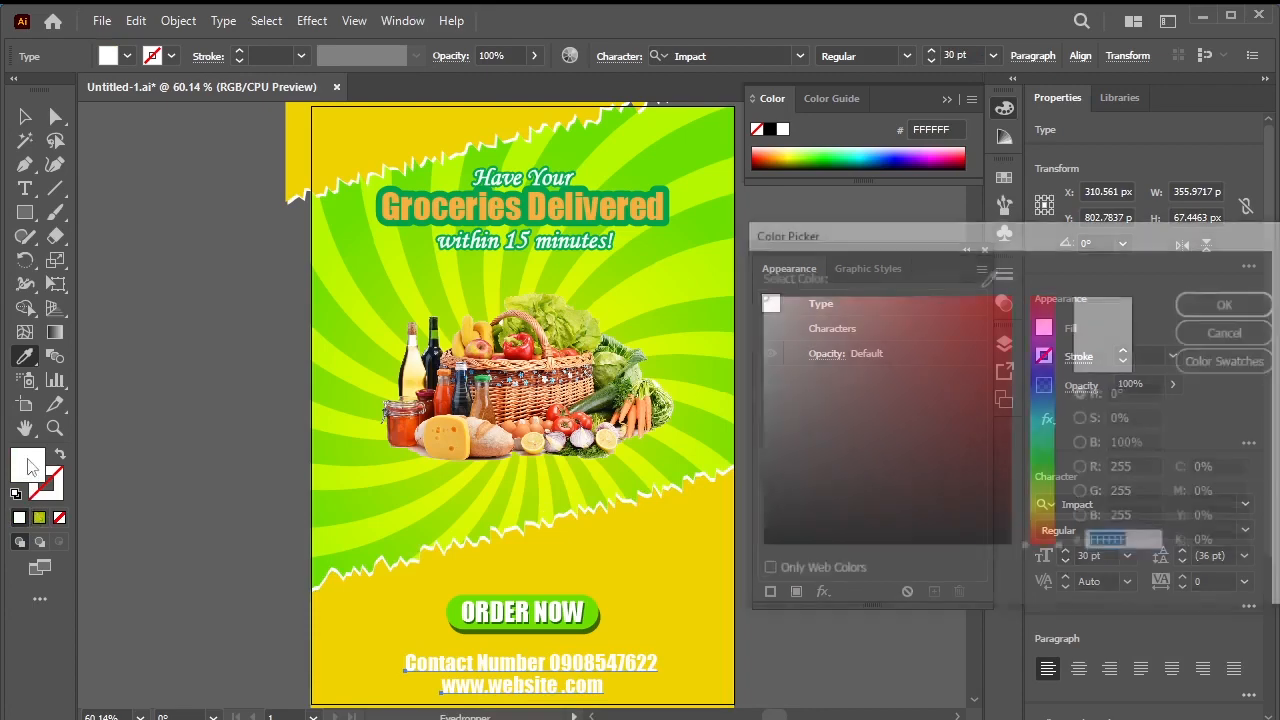
mouse_move(1044, 425)
left_mouse_down()
mouse_move(1043, 468)
mouse_move(1007, 425)
left_mouse_up()
left_click(1268, 306)
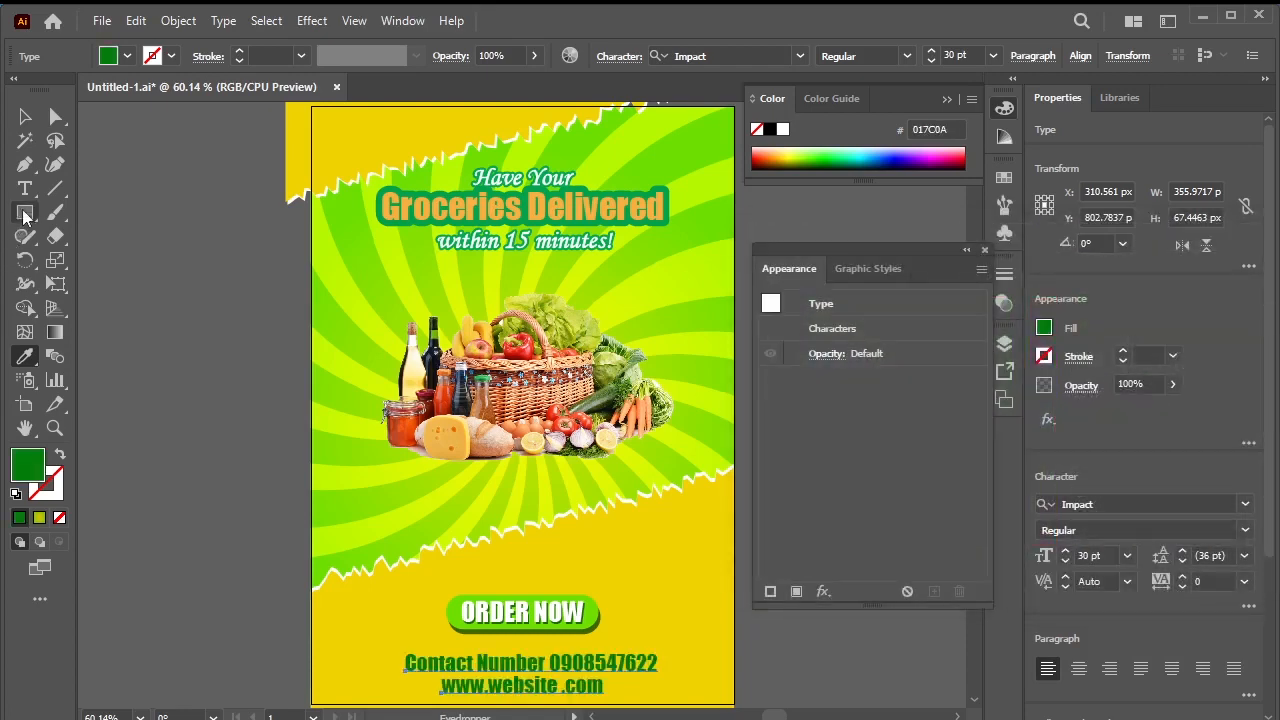
- Shift the website line slightly down beneath the contact number line, keeping it horizontally centered
left_click(25, 116)
left_click(866, 673)
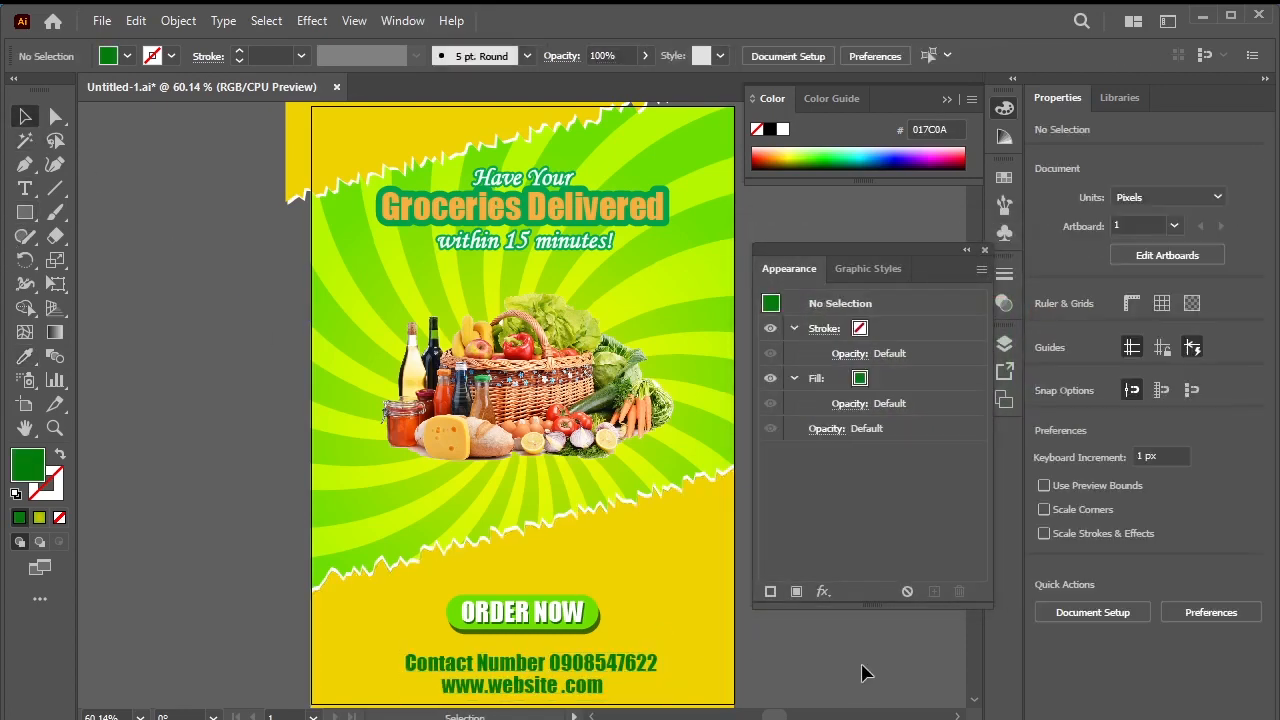
left_click(559, 692)
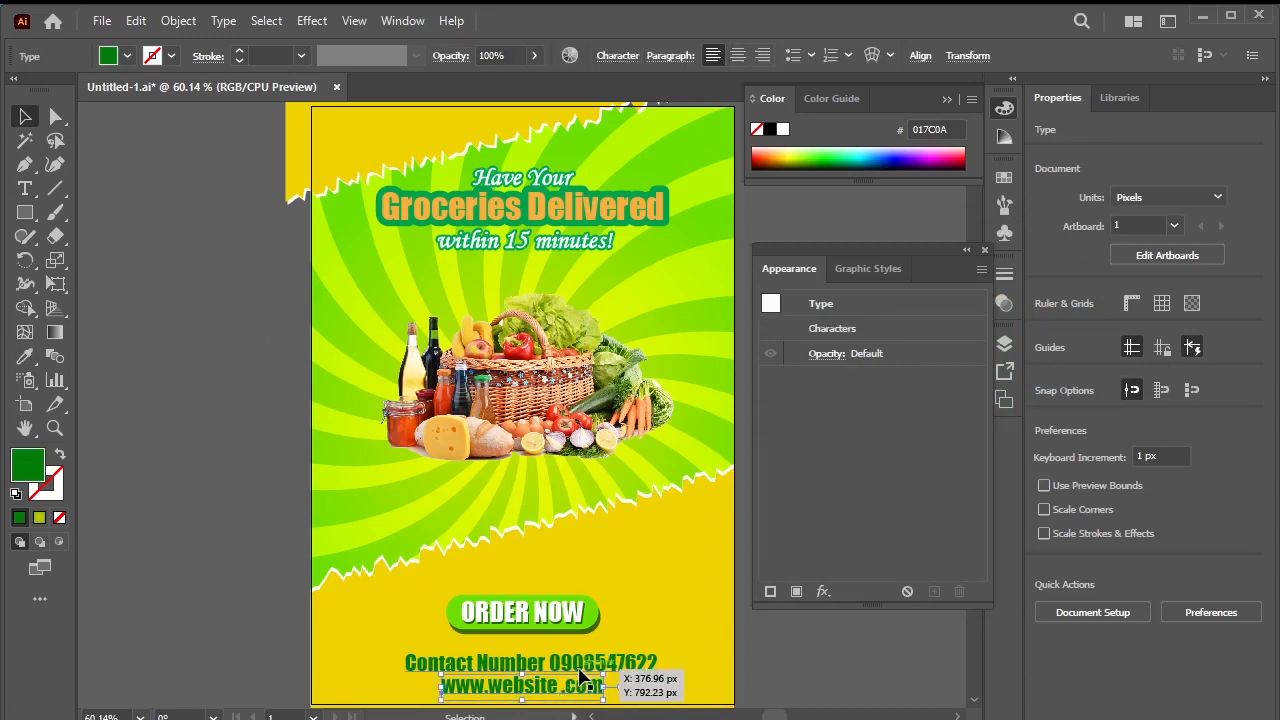
left_click(320, 634)
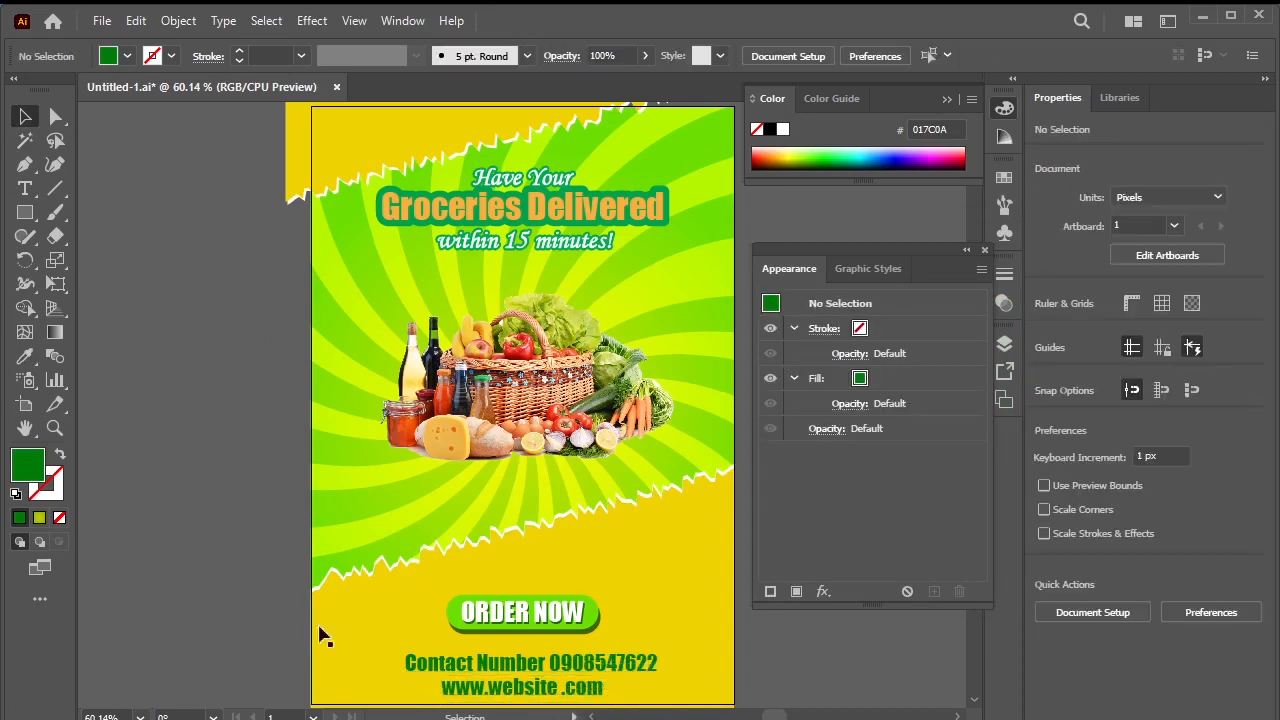
- Move the ORDER NOW button group straight up to about Y 693 px, and close the Appearance and Color panels
left_click_drag(532, 622, 532, 607)
key("Up")
key("Up")
key("Up")
key("Up")
key("Up")
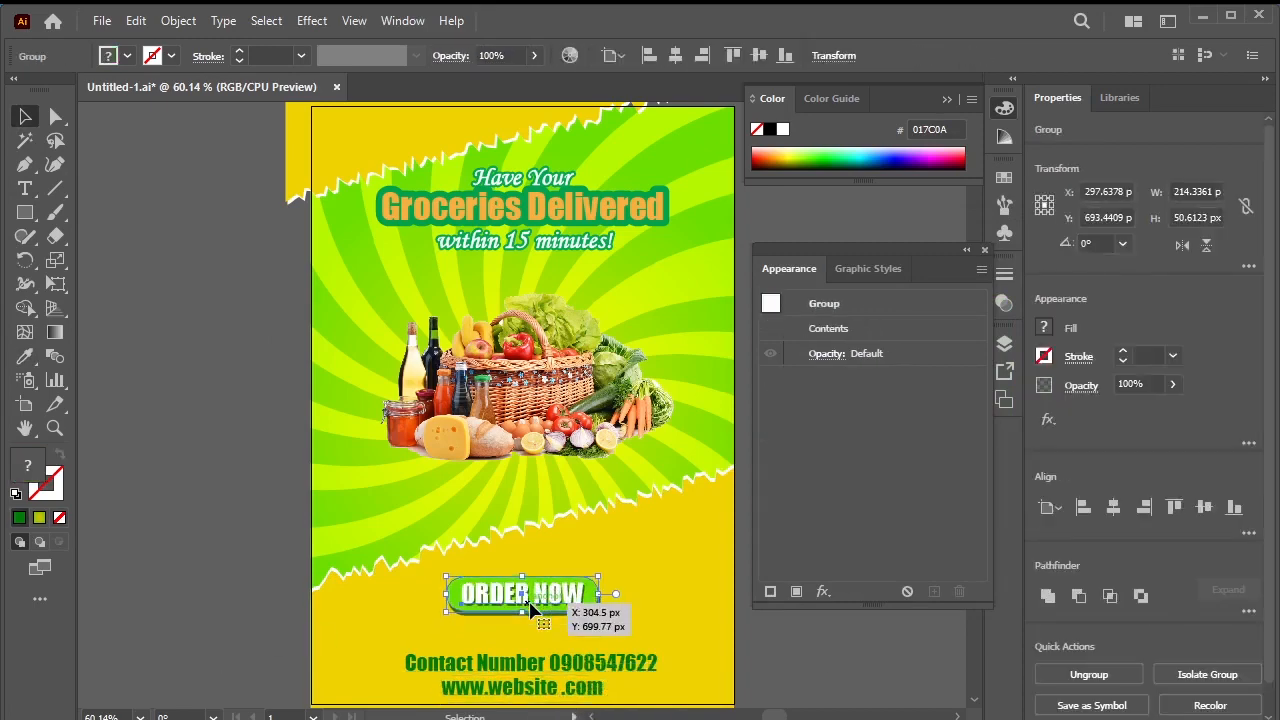
left_click(769, 645)
left_click(984, 251)
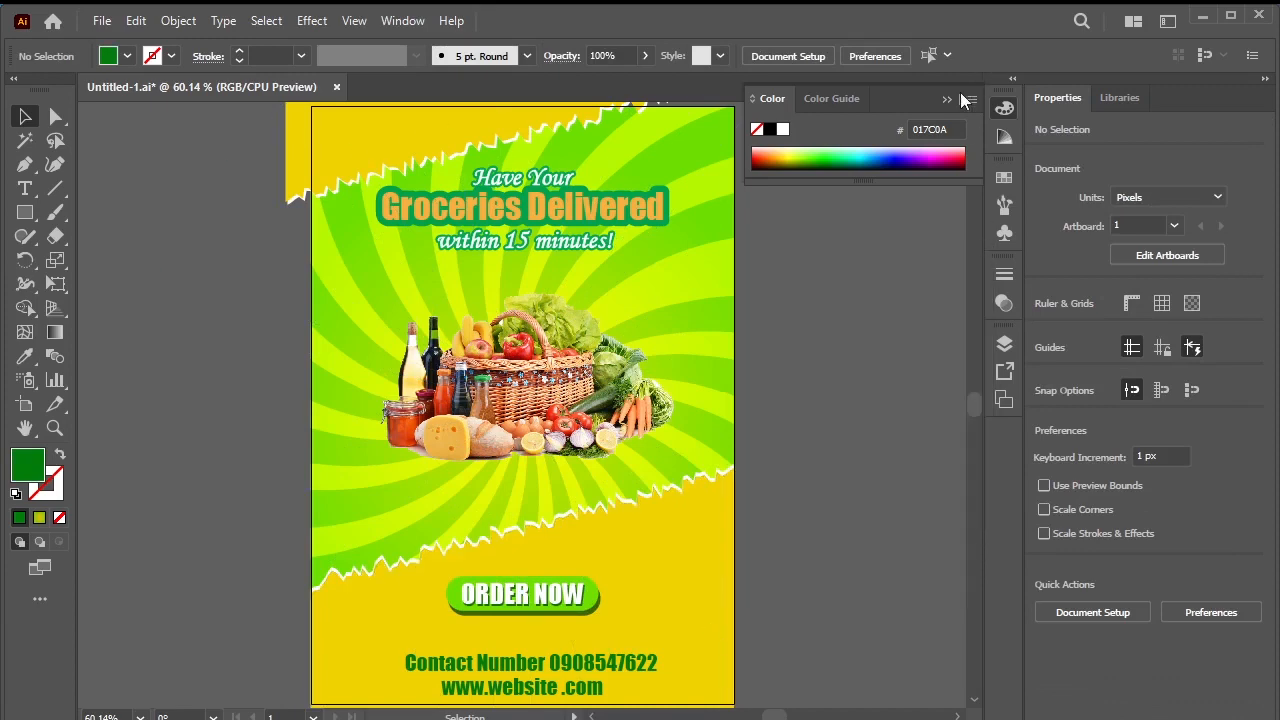
left_click(949, 99)
- Nudge the lower yellow torn-paper group straight down to about Y 716 px
left_click(686, 555)
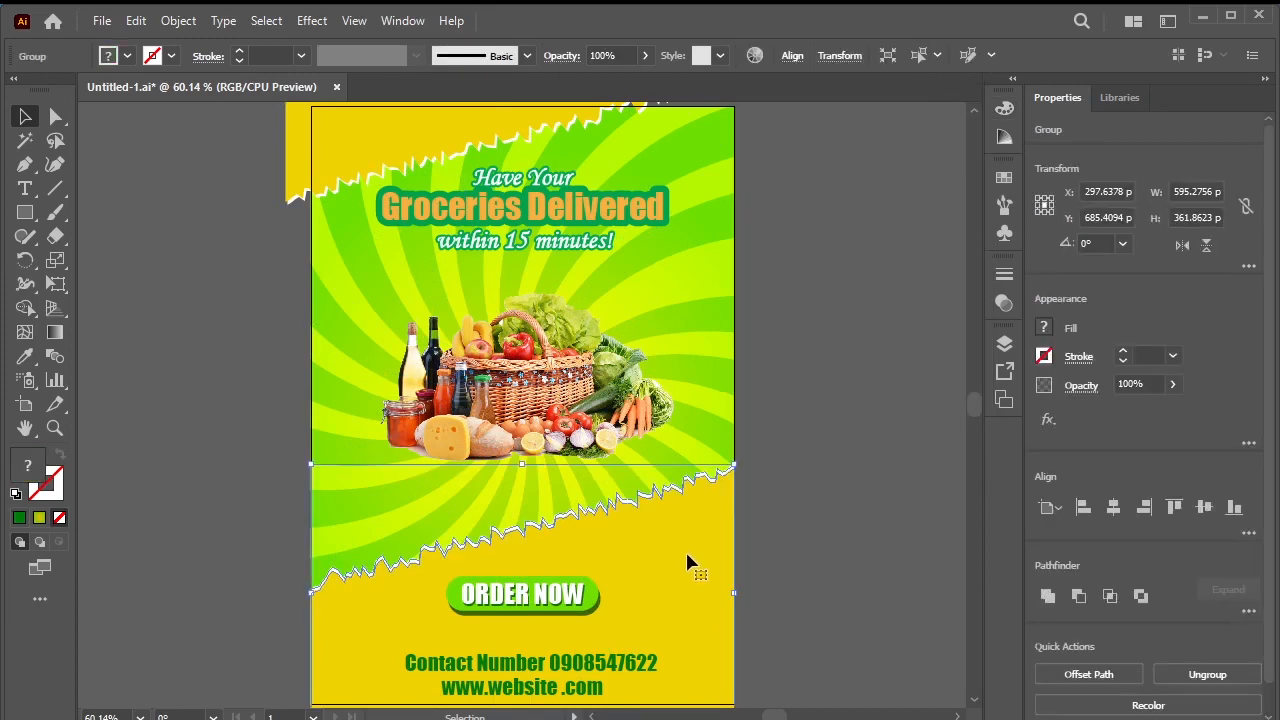
key("Down")
key("Down")
key("Down")
key("Down")
key("Down")
key("Down")
key("Down")
key("Down")
key("Down")
key("Down")
key("Down")
key("Down")
key("Down")
key("Down")
key("Down")
key("Down")
key("Down")
key("Down")
key("Down")
key("Down")
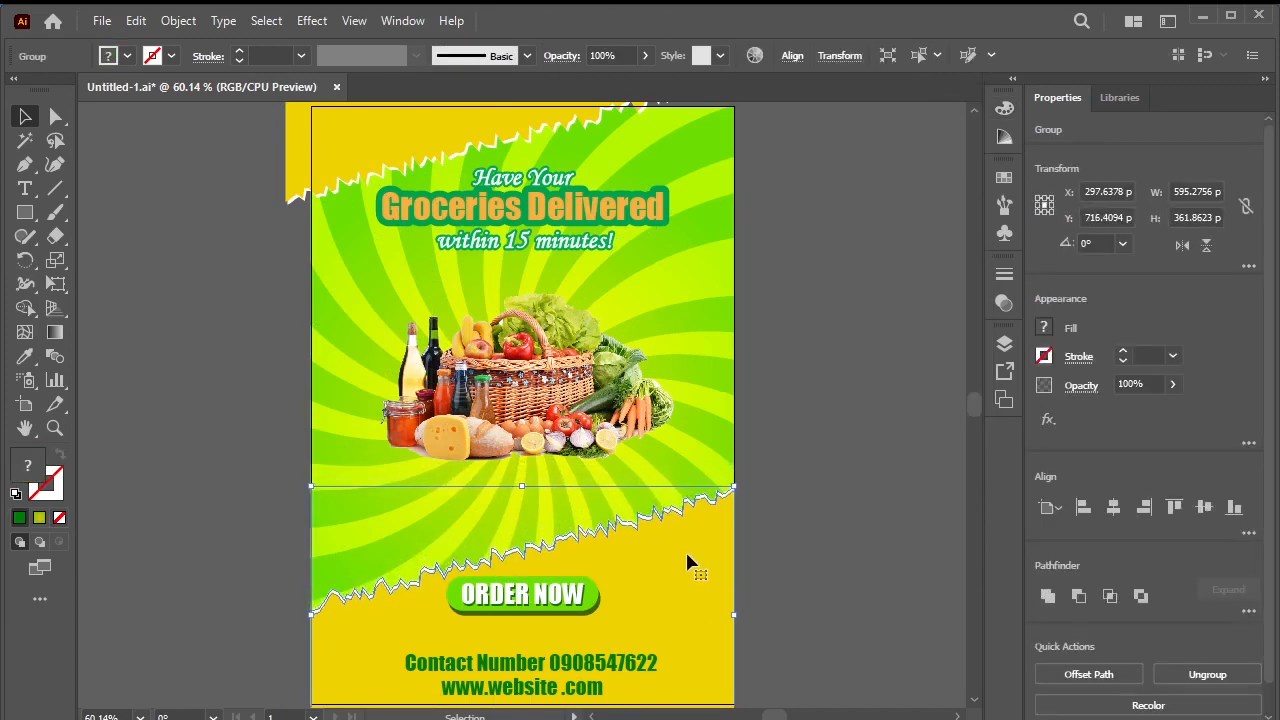
- Enlarge the food basket image proportionally to about 511 by 339 px and center it horizontally on the artboard
left_click(679, 482)
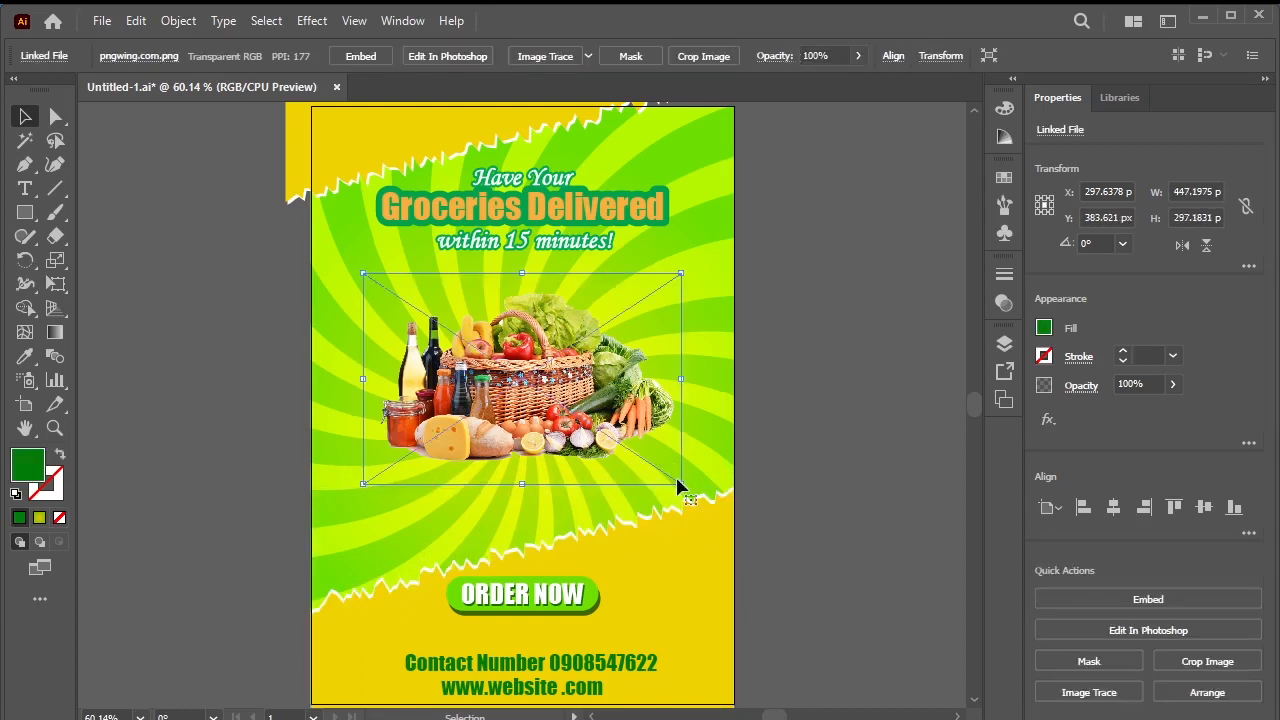
left_click_drag(680, 486, 727, 550)
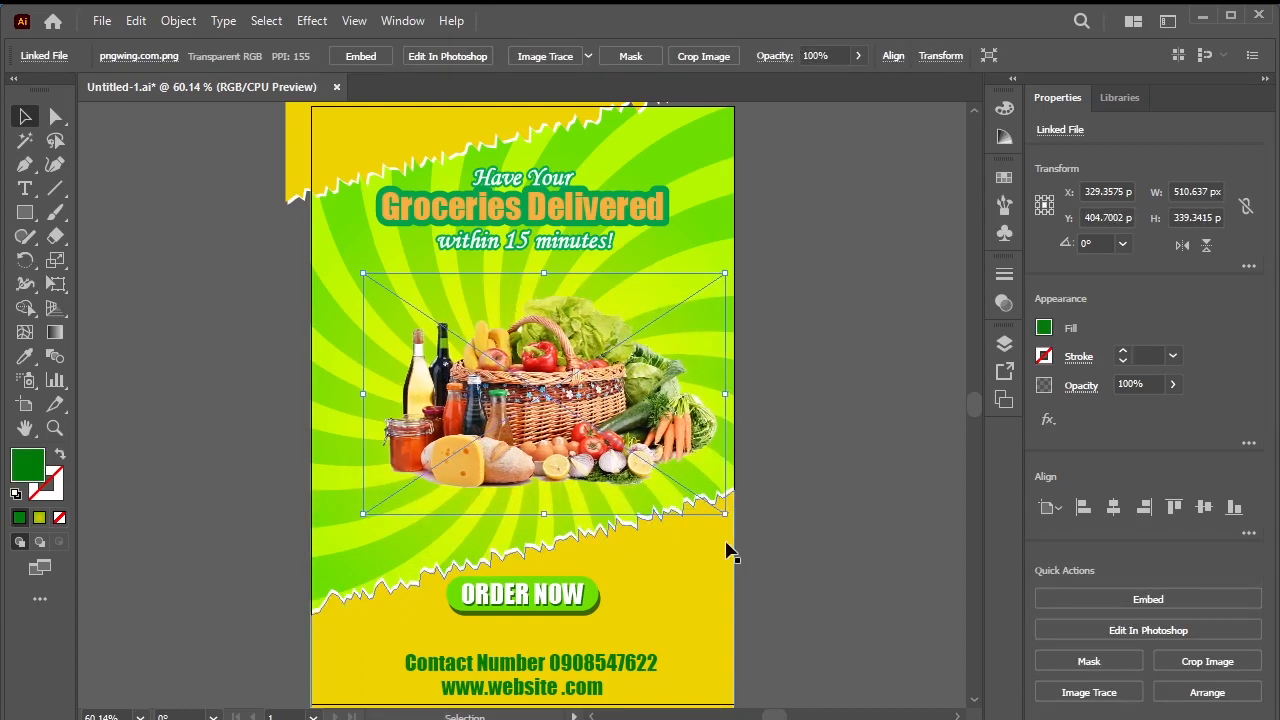
left_click_drag(605, 449, 583, 452)
left_click(845, 524)
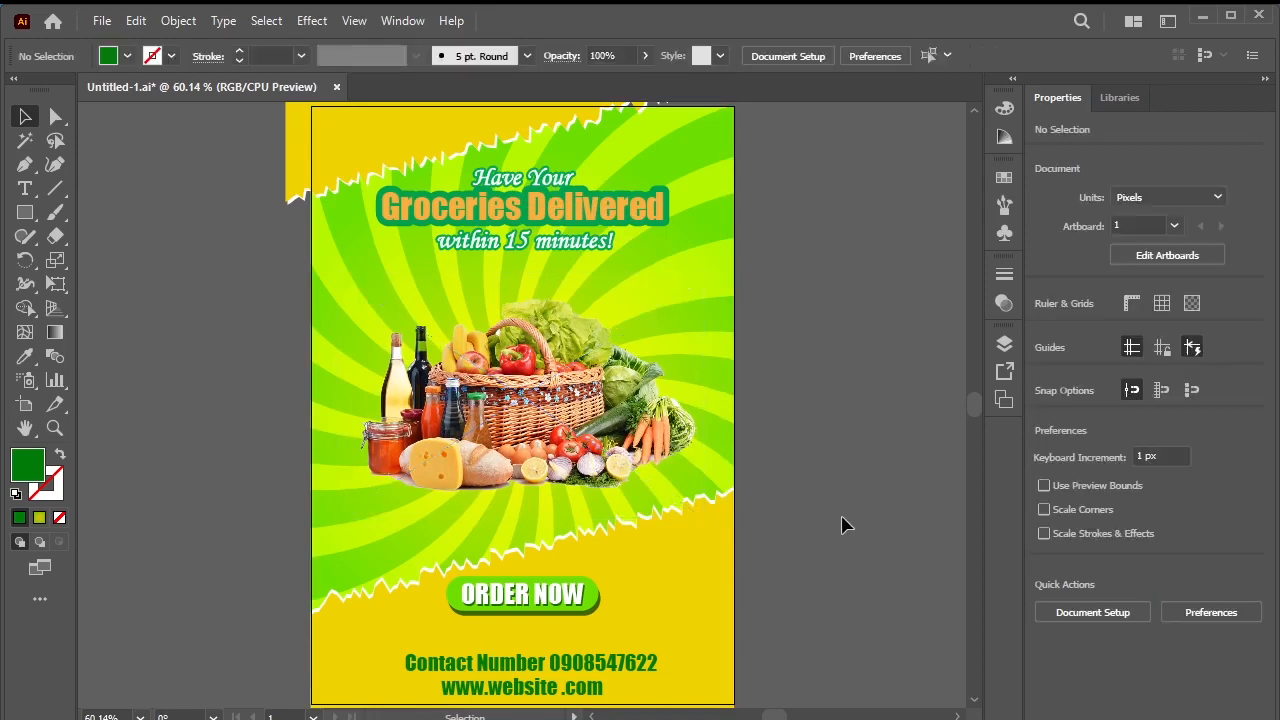
- Turn on Trim View to hide artwork extending beyond the artboard
left_click(354, 24)
left_click(430, 106)
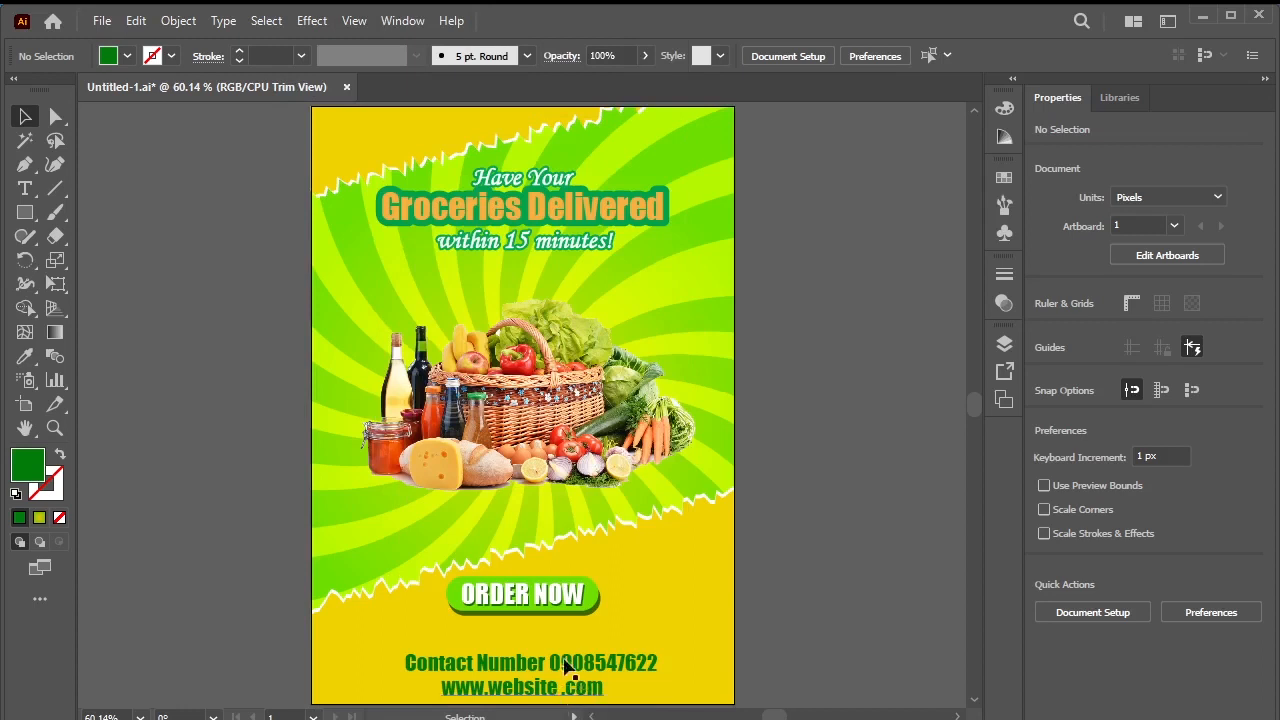
- Lower the ORDER NOW button group to about Y 699 px, keeping it horizontally centered, and deselect it
left_click(538, 590)
left_click_drag(538, 588, 541, 596)
left_click(856, 608)
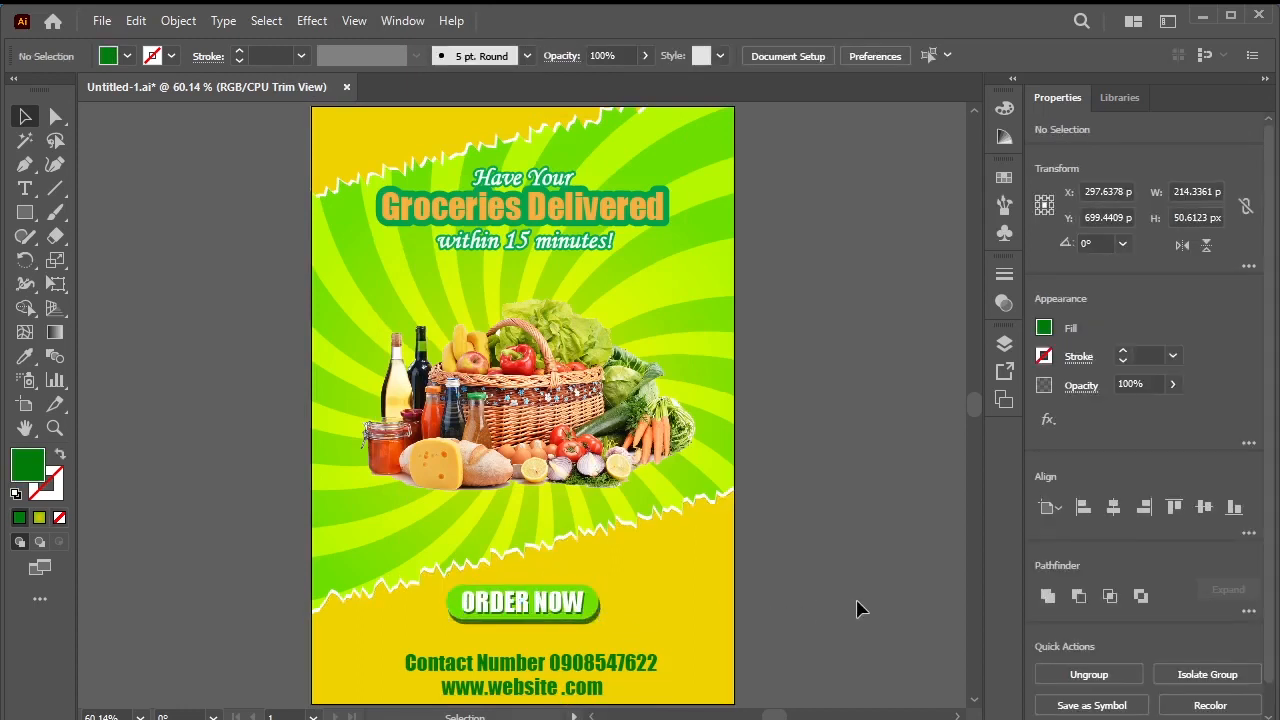